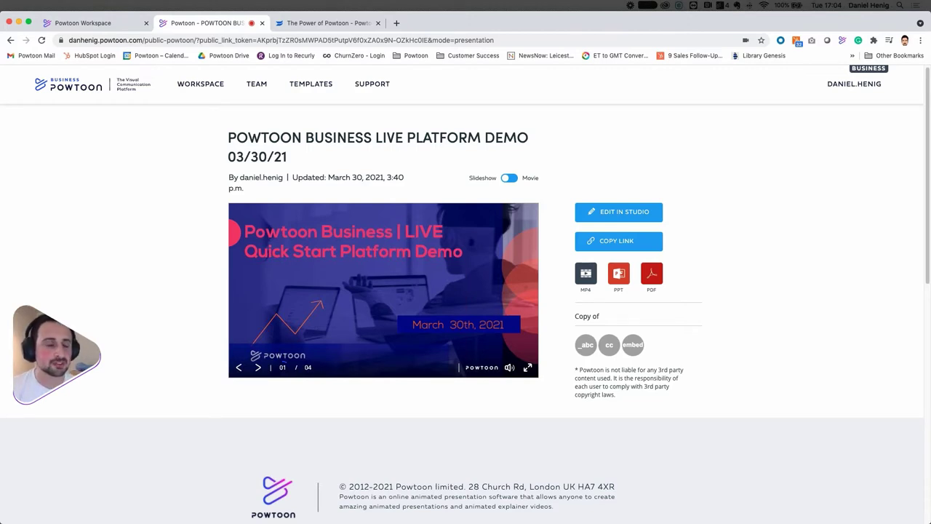
- Advance the platform demo presentation from its title slide to the 'Meet the team' slide
click(259, 370)
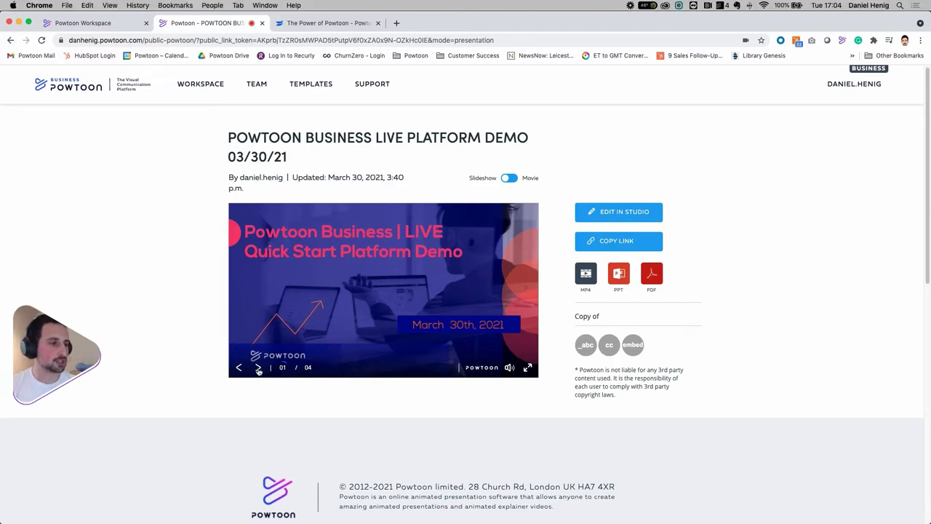
click(258, 369)
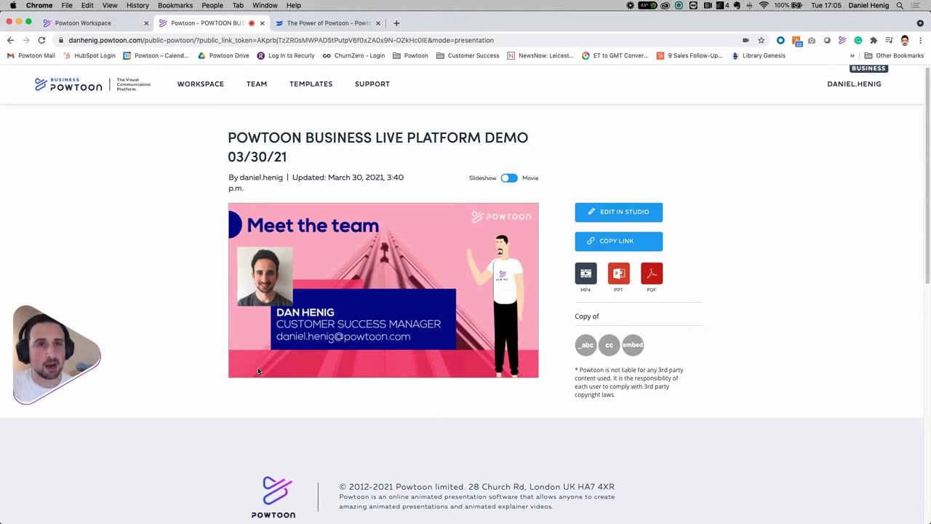
- Advance the demo to slide 3, Agenda, then switch to 'The Power of Powtoon' video tab
mouse_move(257, 369)
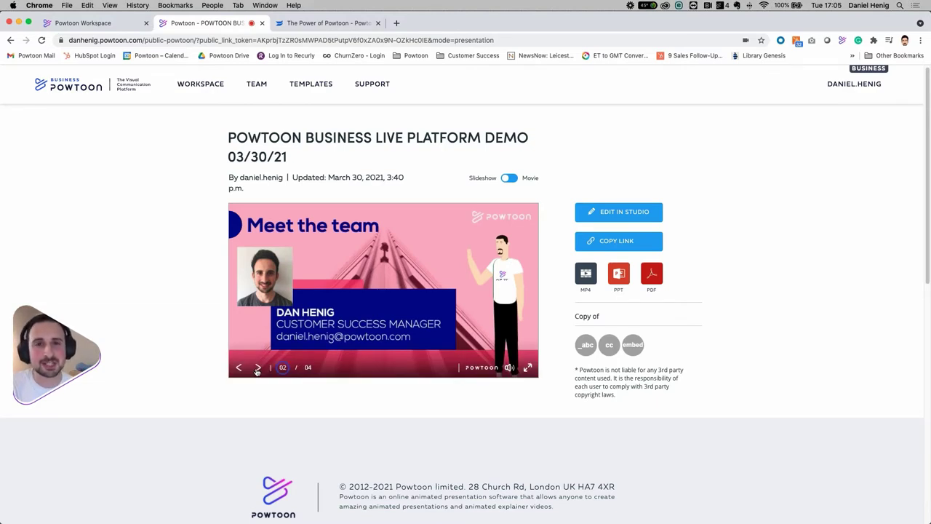
scroll(265, 327, down, 1)
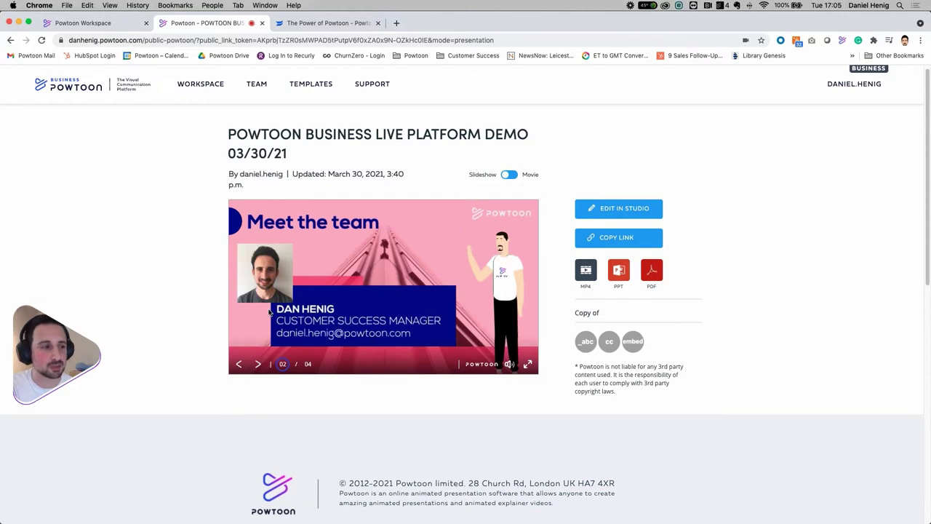
scroll(287, 386, up, 1)
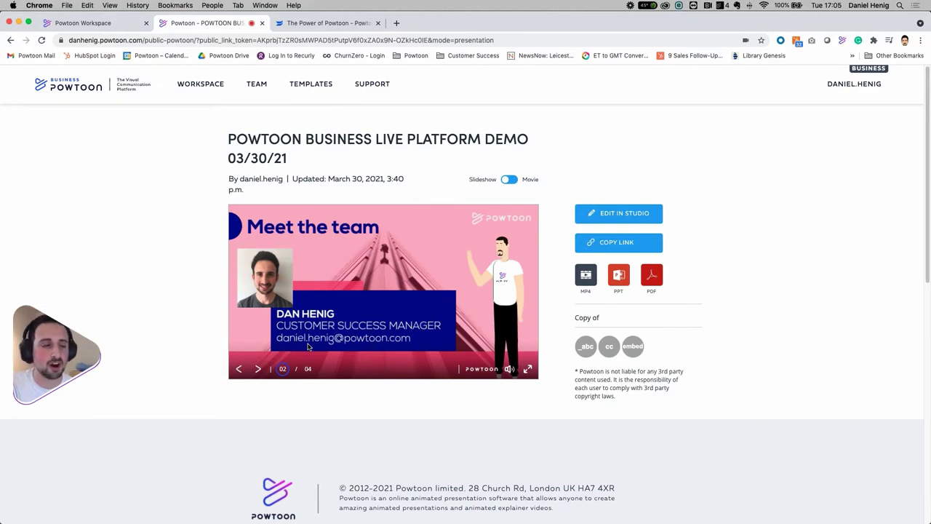
click(259, 369)
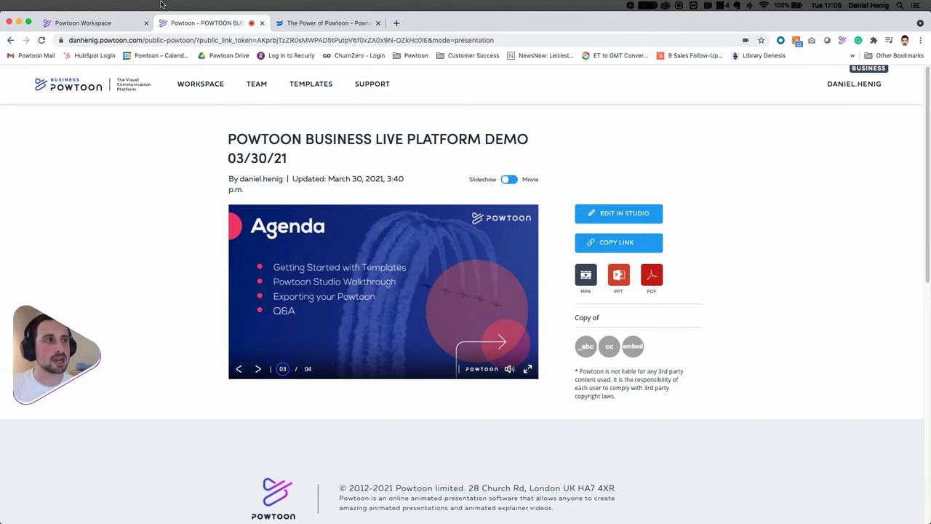
click(290, 24)
- Hide the bookmarks bar, watch the Power of Powtoon video to 0:48, then close its tab
right_click(297, 56)
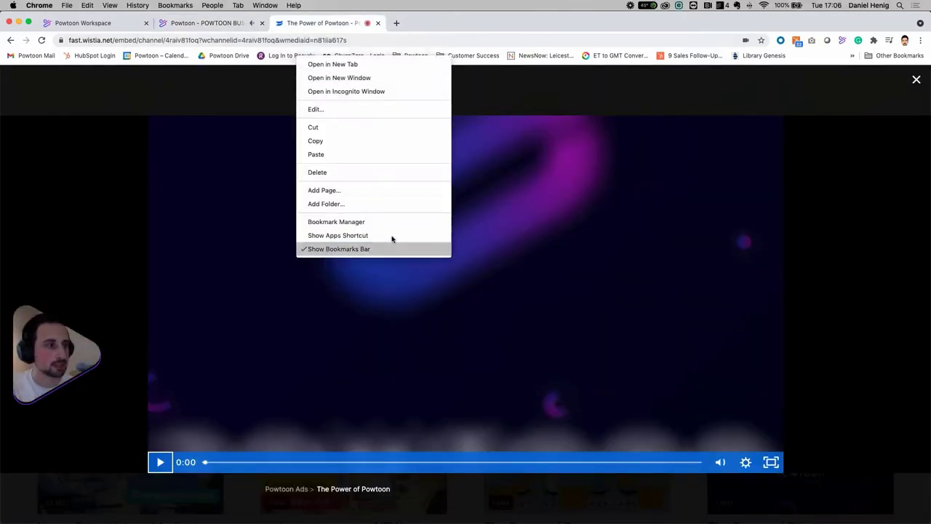
click(391, 249)
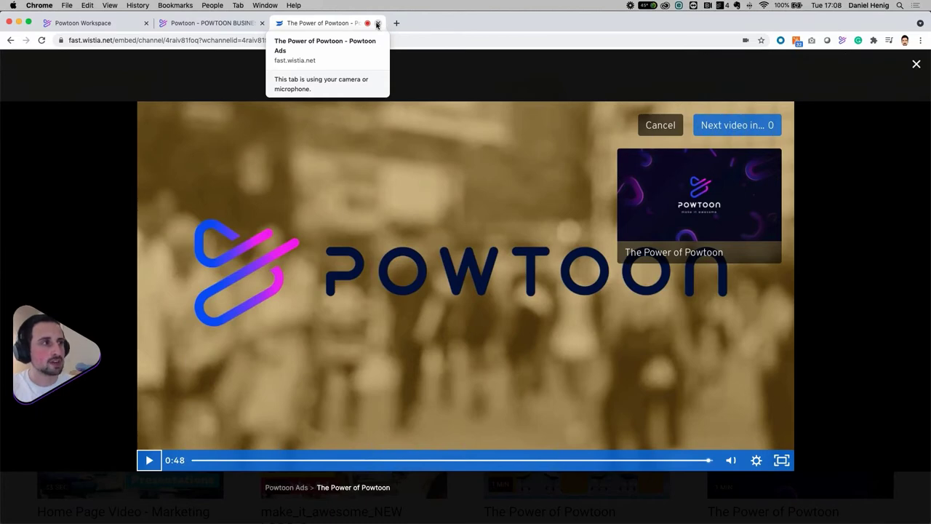
click(377, 25)
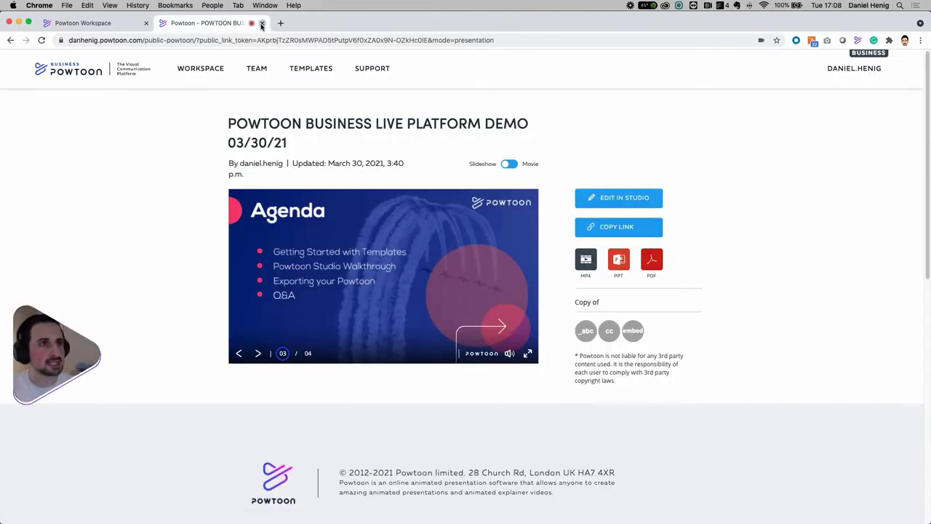
- Close the Powtoon demo tab and the Word storyboard document with Cmd+W
click(261, 24)
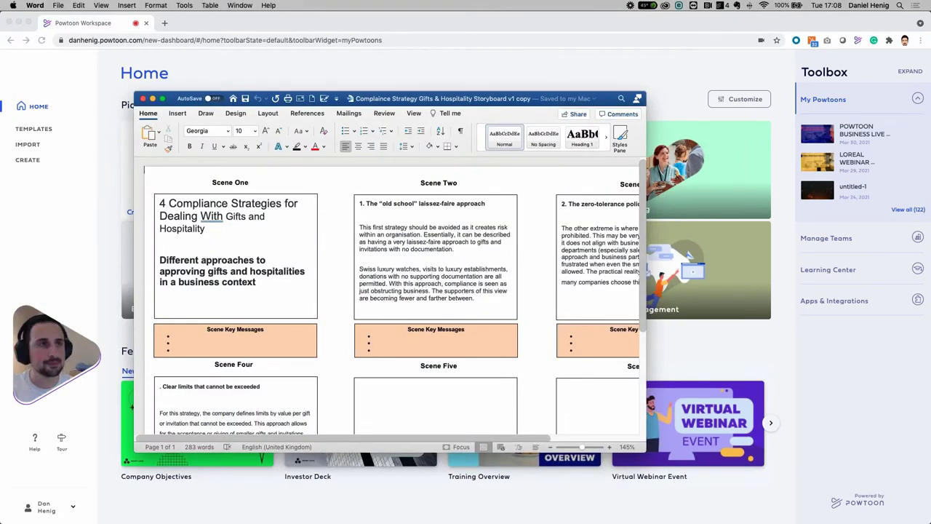
key(super+w)
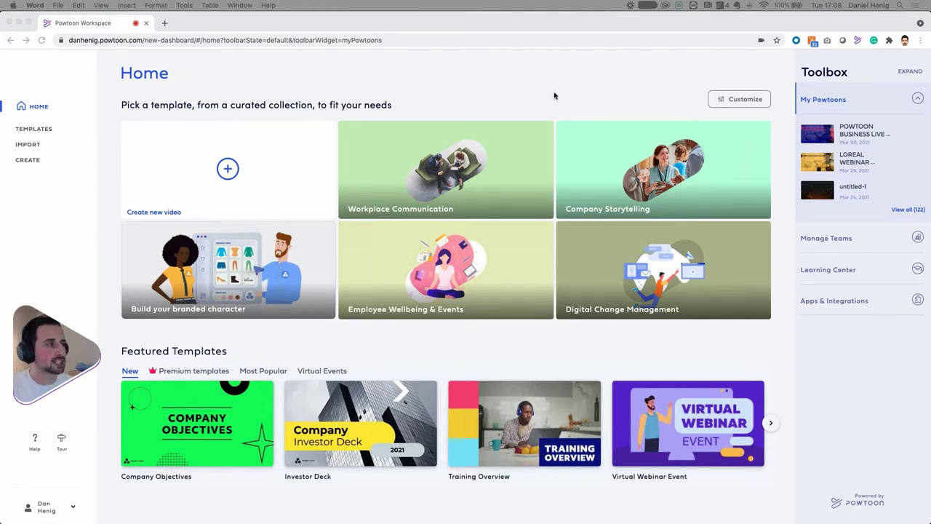
- Bring Chrome forward and open Customize on the Home dashboard to choose template topics
click(700, 103)
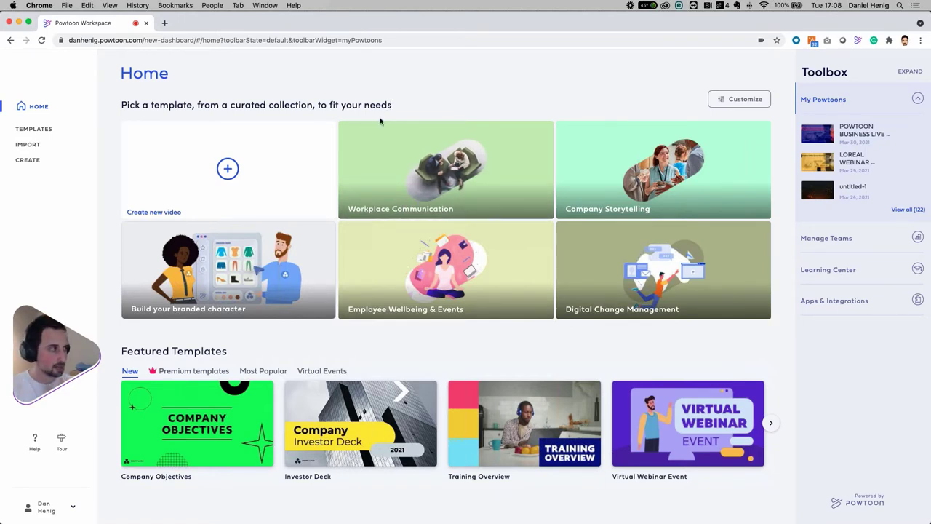
click(731, 103)
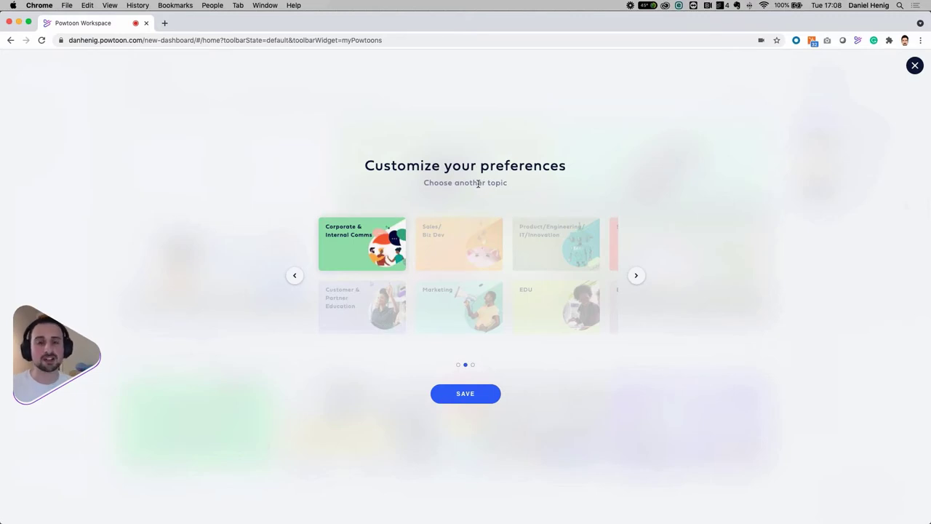
- Browse the topic carousel and save preferences with Corporate & Internal Comms selected
click(637, 277)
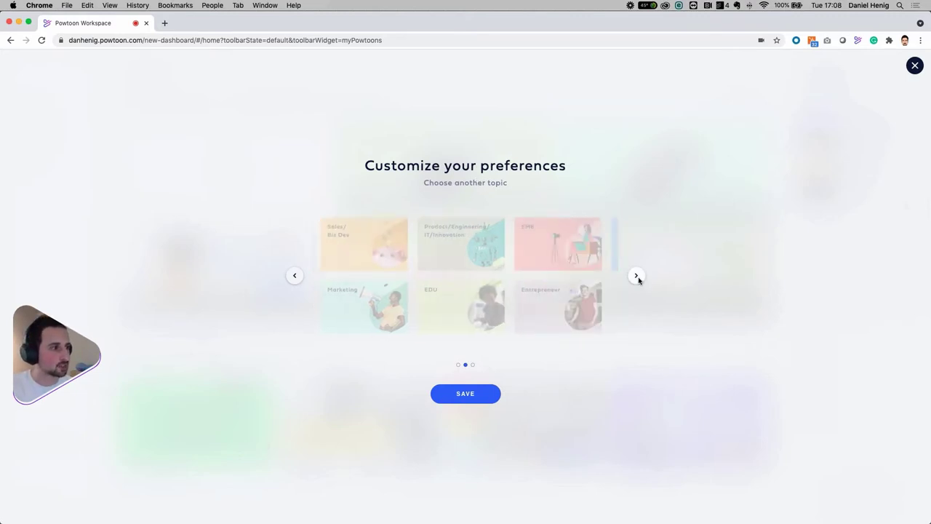
click(297, 278)
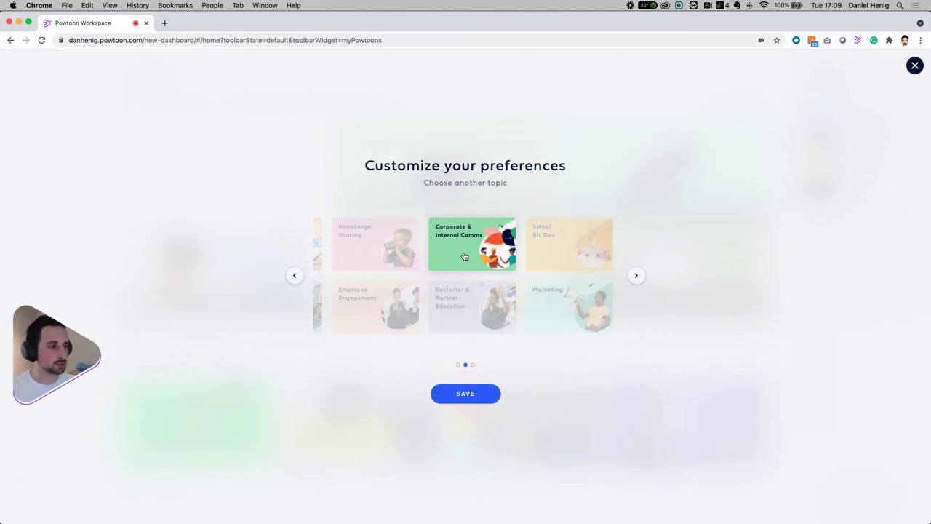
click(464, 399)
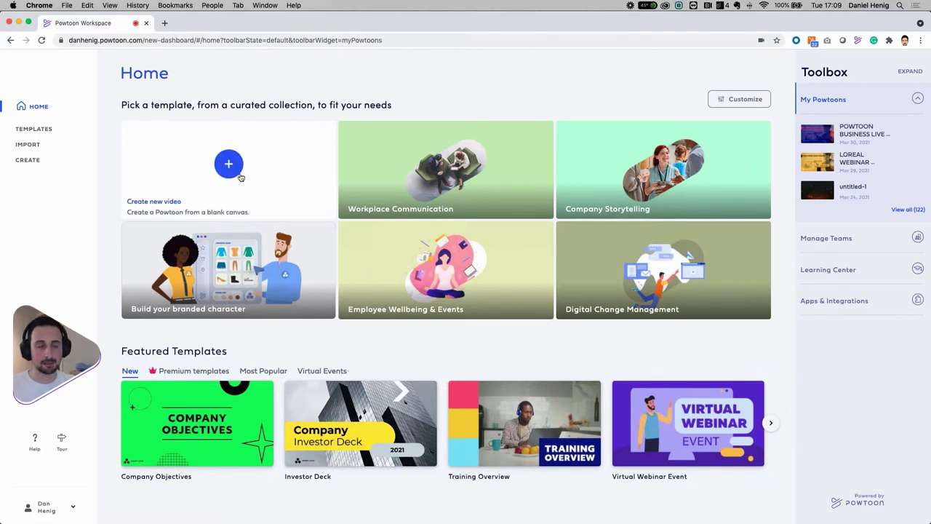
click(270, 280)
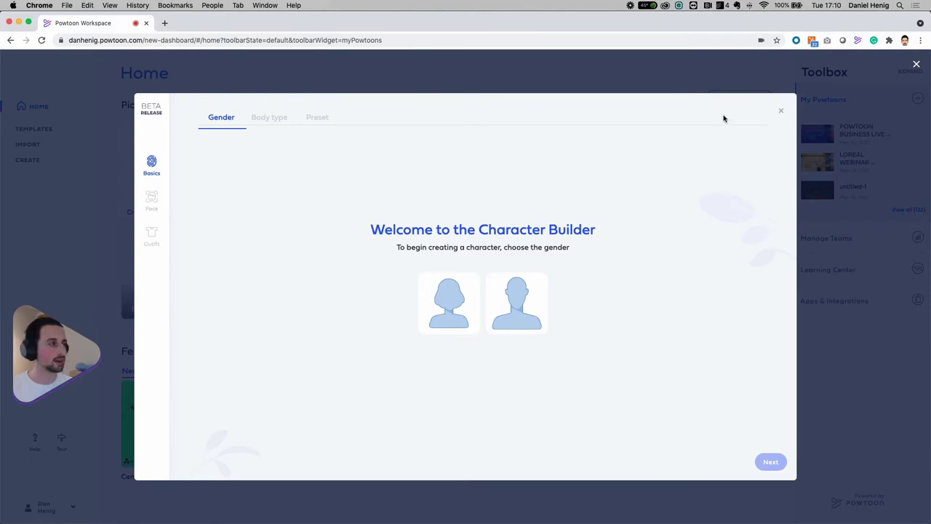
click(780, 111)
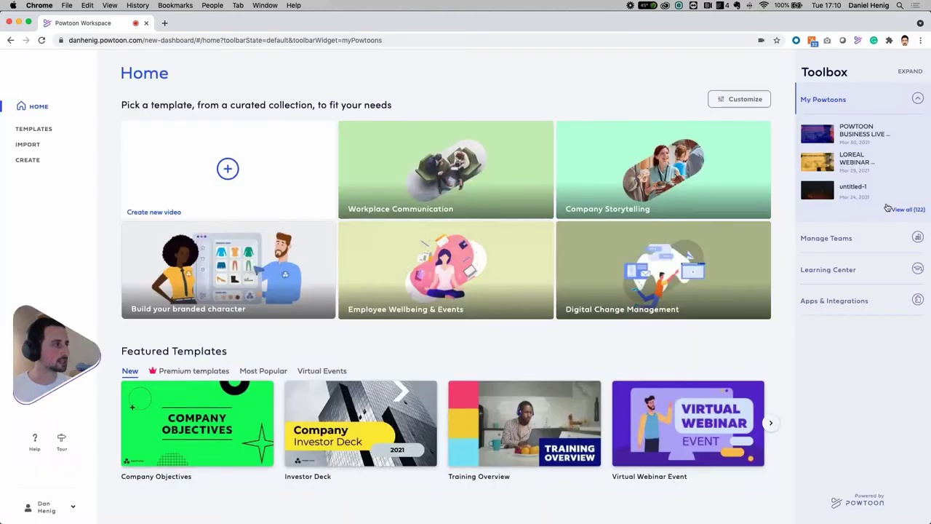
click(919, 99)
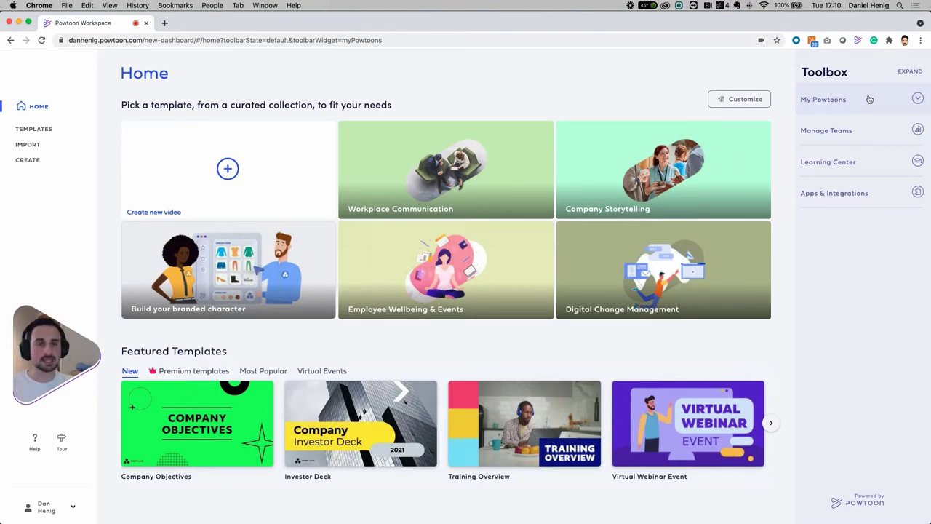
click(917, 99)
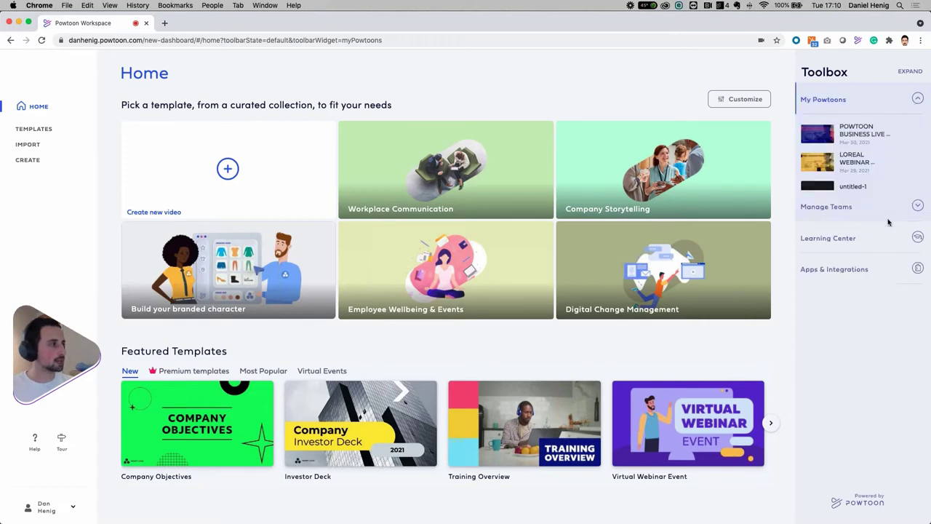
click(909, 210)
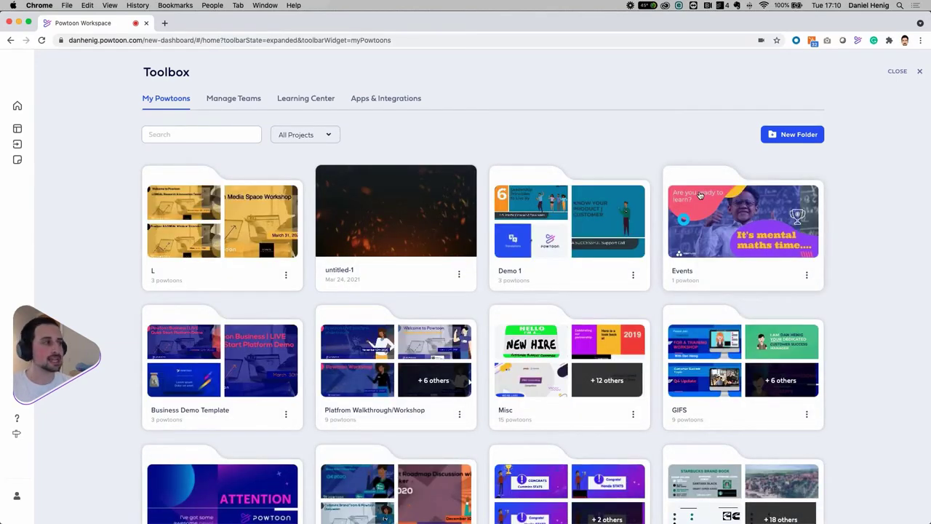
scroll(711, 316, down, 3)
scroll(712, 316, down, 3)
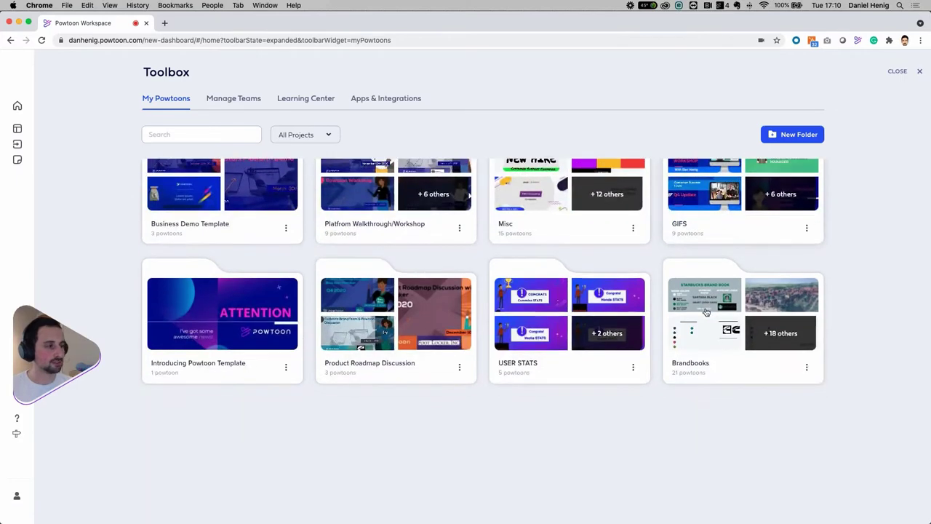
scroll(591, 287, up, 4)
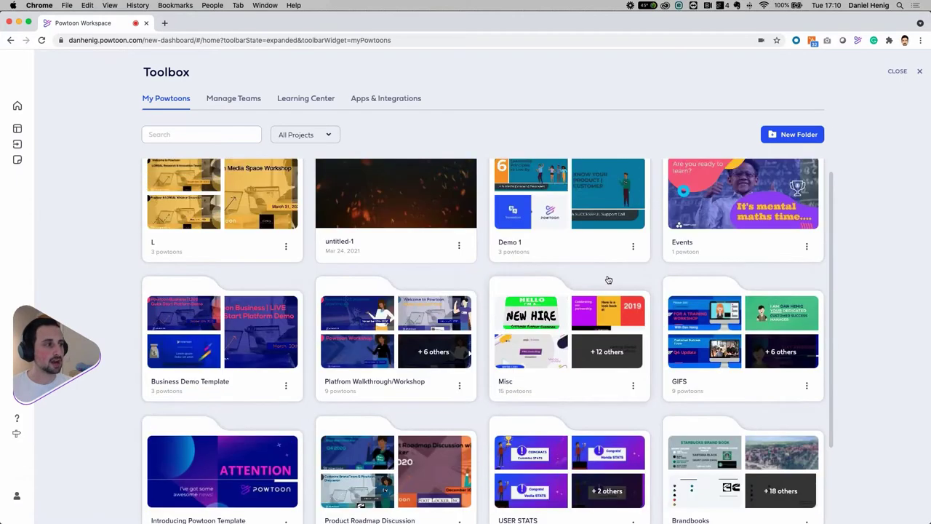
scroll(606, 279, down, 4)
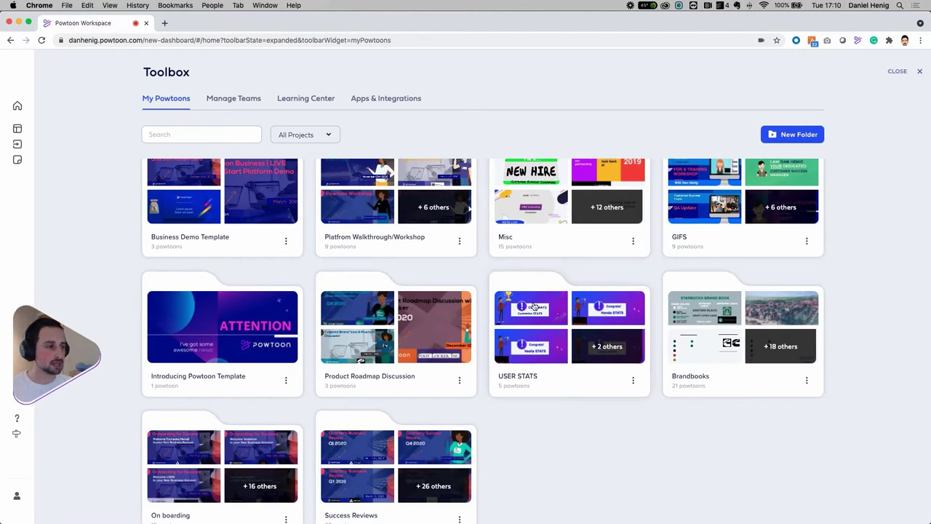
scroll(537, 306, down, 1)
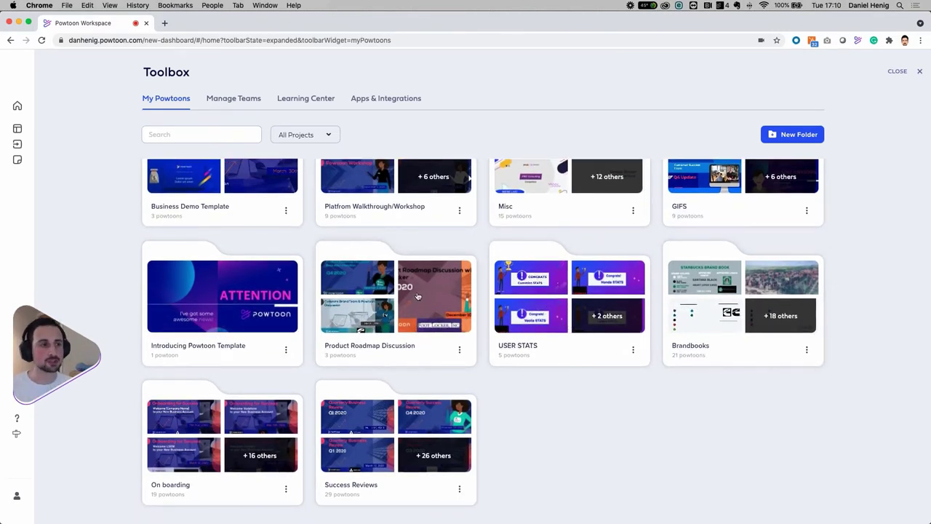
scroll(425, 298, up, 5)
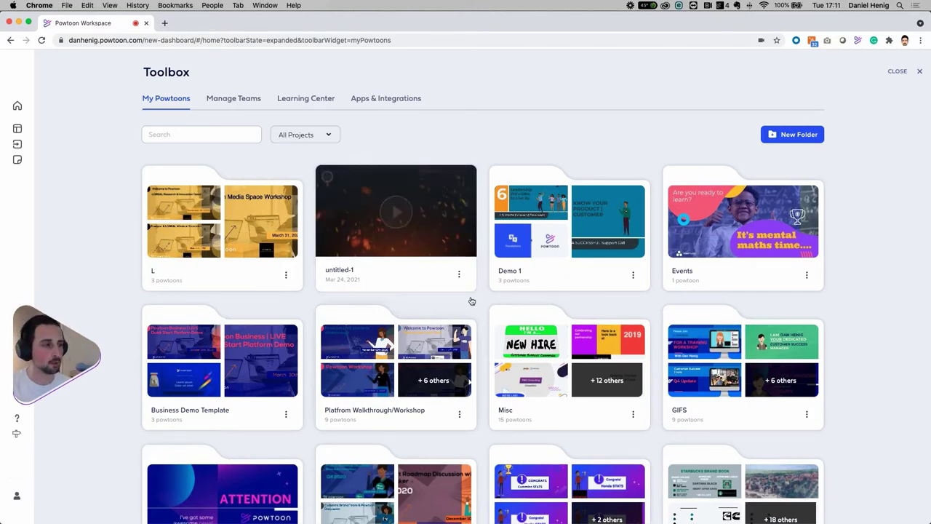
- Create a new folder named 'Demo' in My Powtoons
click(793, 139)
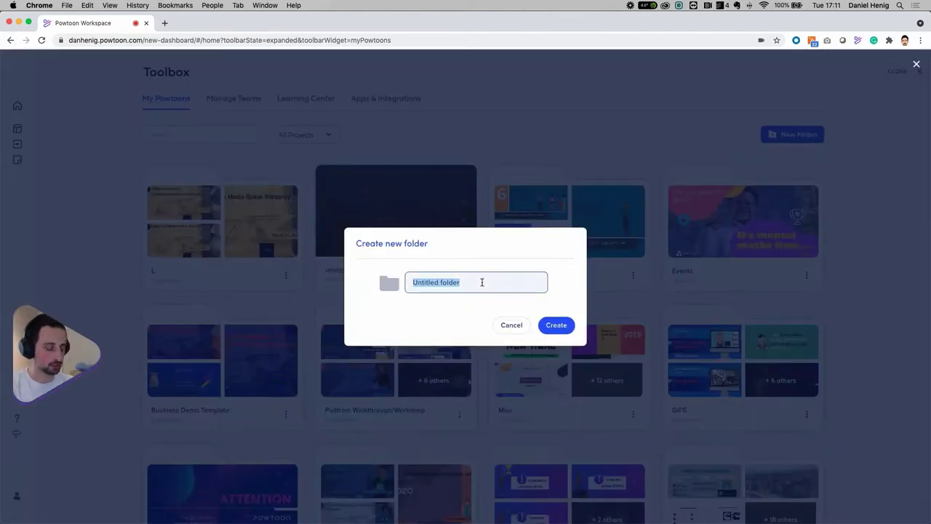
text(Demo)
key(Return)
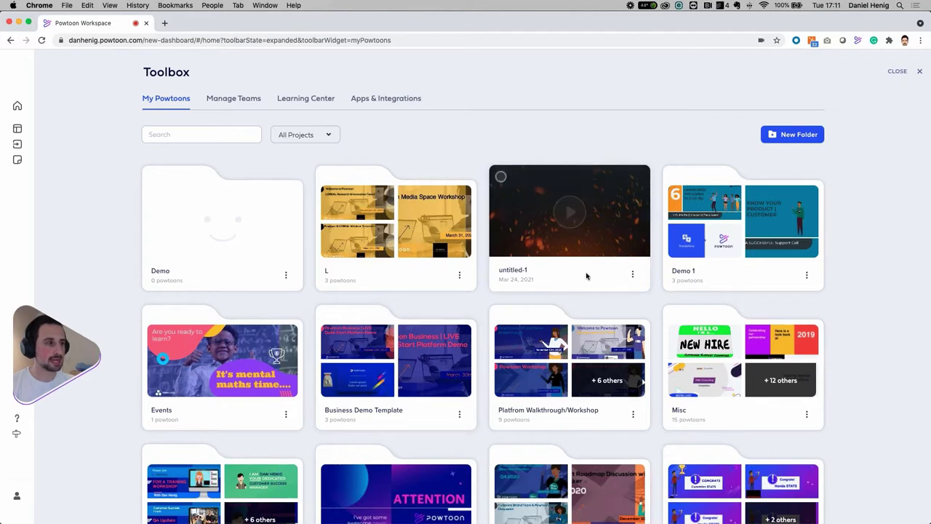
- Duplicate the untitled-1 project, creating 'Copy of untitled-1', and bring up the copy's actions
click(632, 276)
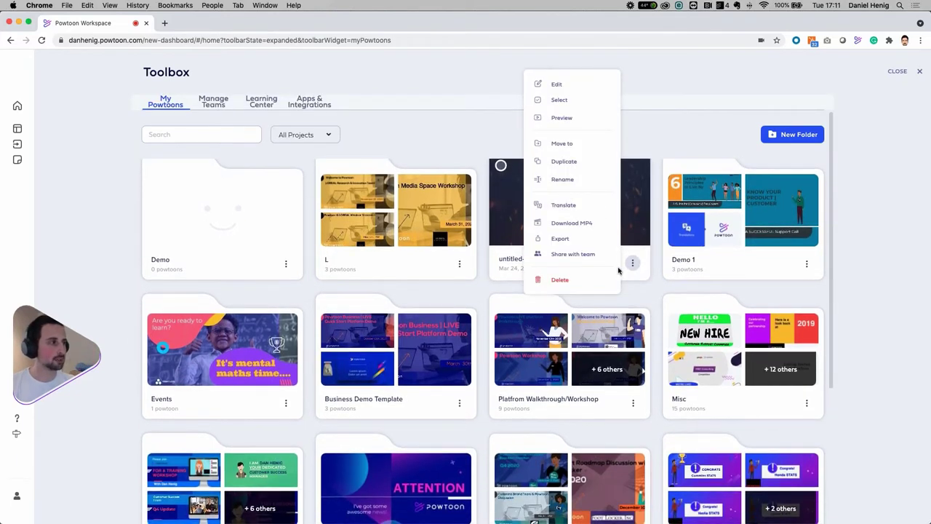
click(565, 142)
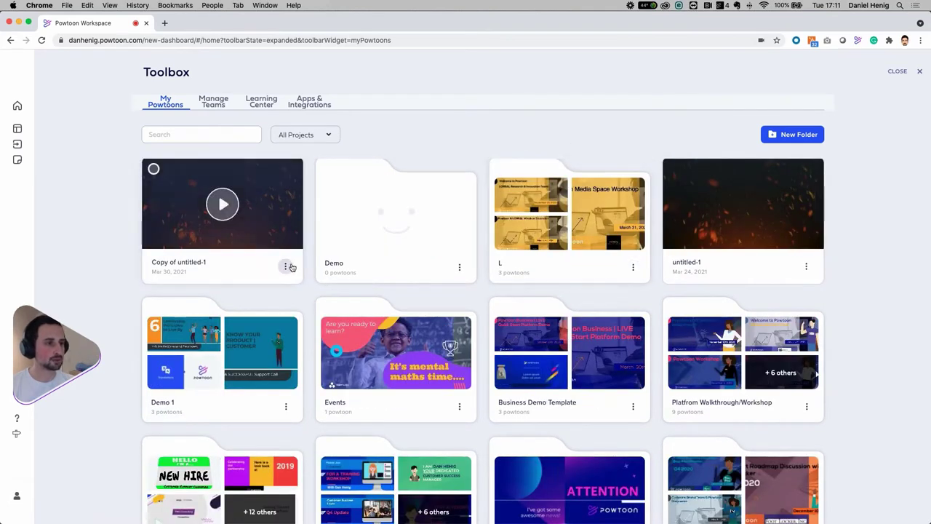
click(286, 267)
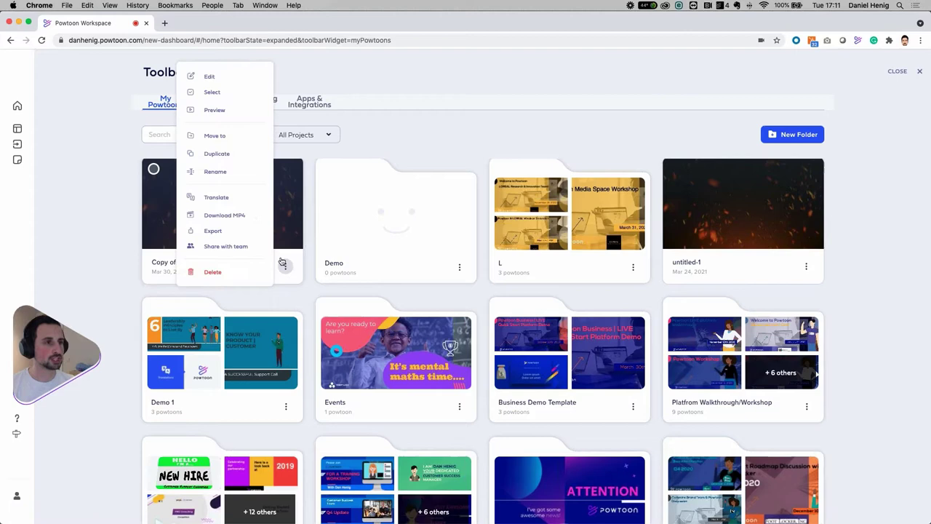
- Move 'Copy of untitled-1' into the Demo folder
click(212, 135)
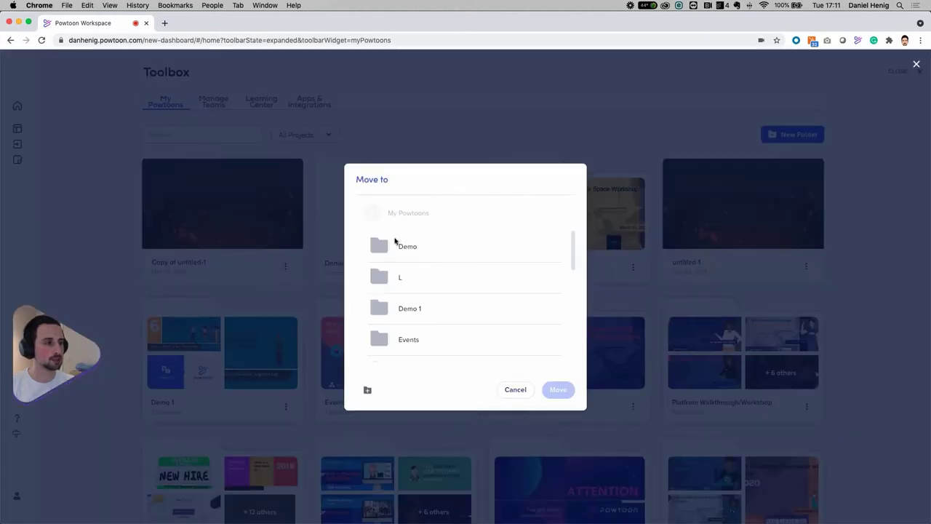
click(455, 255)
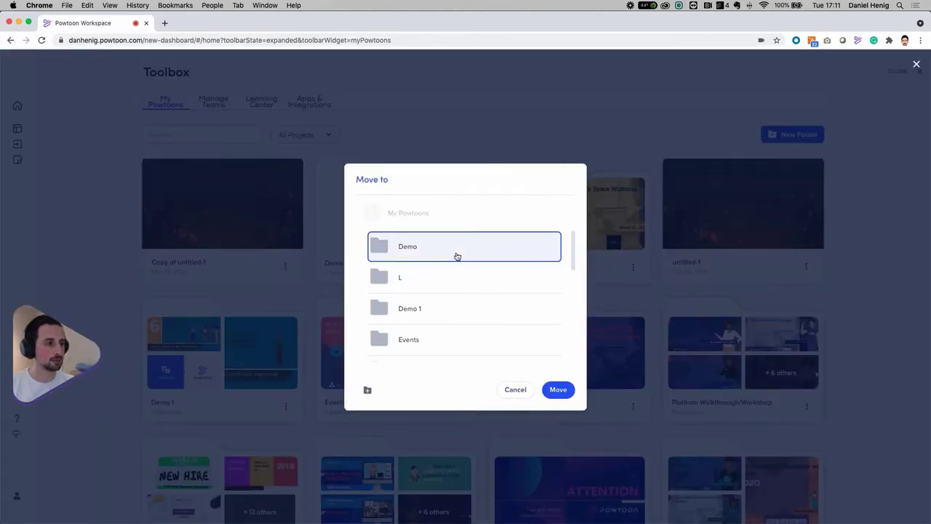
click(557, 391)
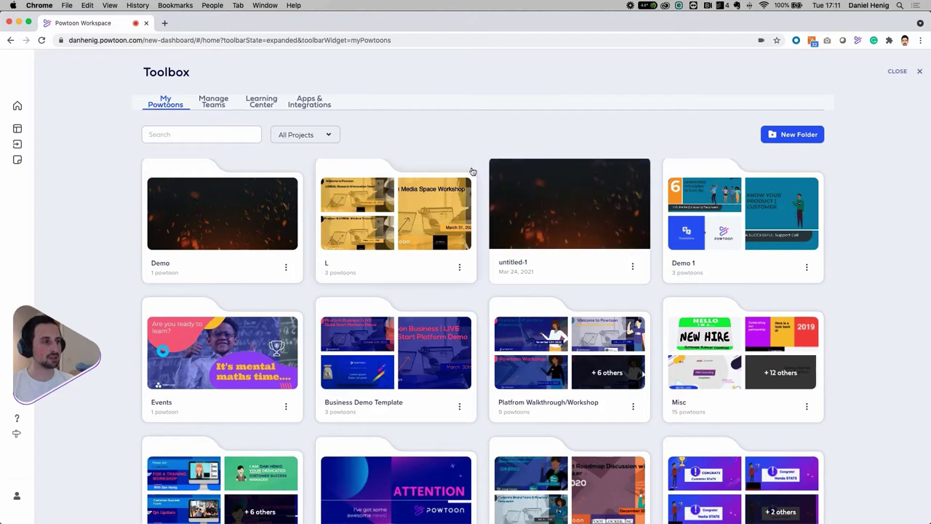
click(500, 170)
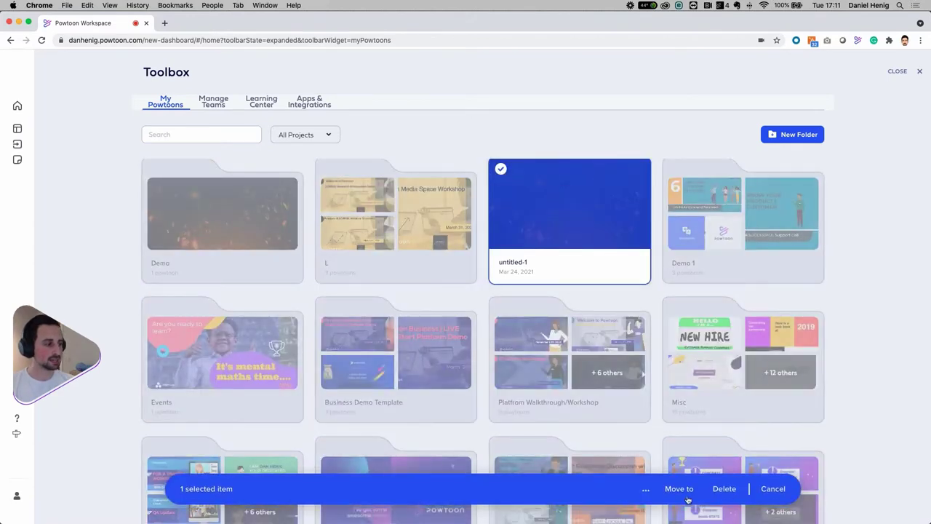
click(501, 170)
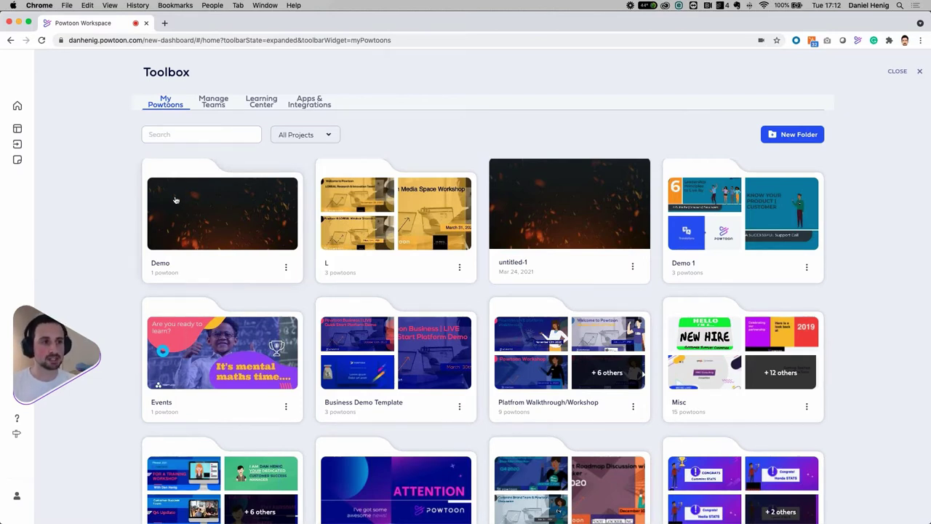
- Open the Share with team settings for the untitled-1 project
click(632, 269)
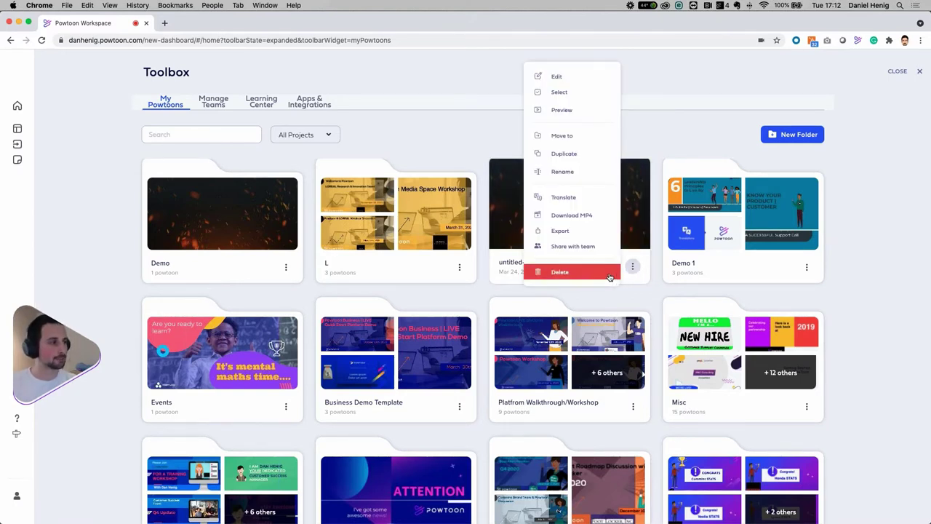
click(587, 248)
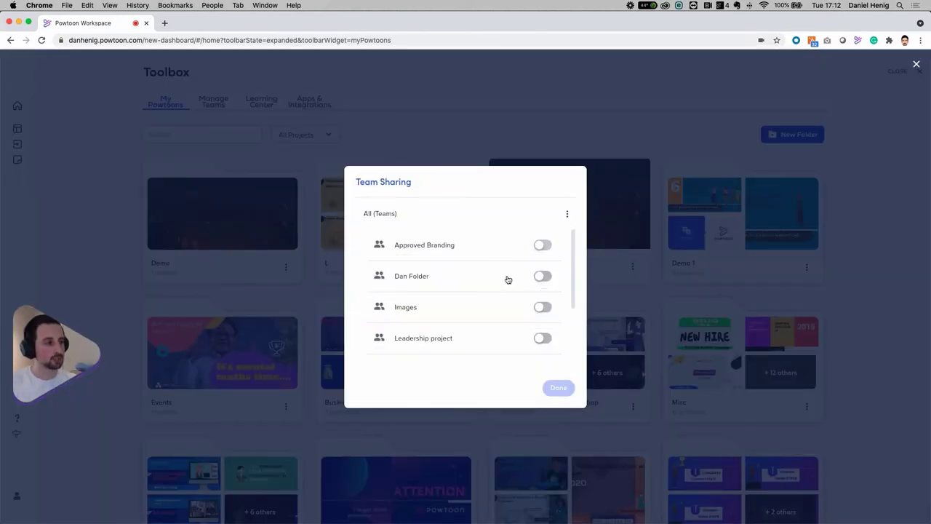
- Toggle Approved Branding sharing on and back off, then close Team Sharing with untitled-1 unshared
scroll(507, 280, down, 1)
scroll(517, 267, down, 3)
scroll(517, 266, up, 4)
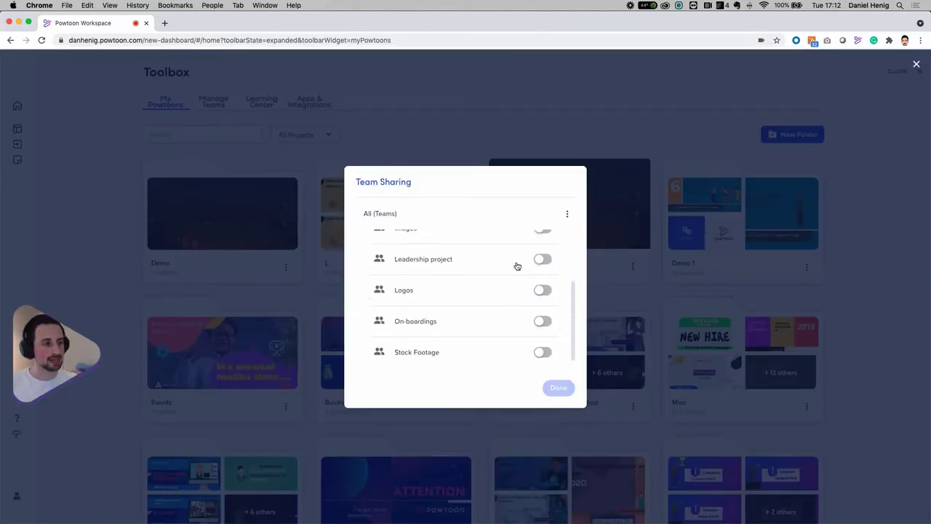
click(542, 246)
click(542, 245)
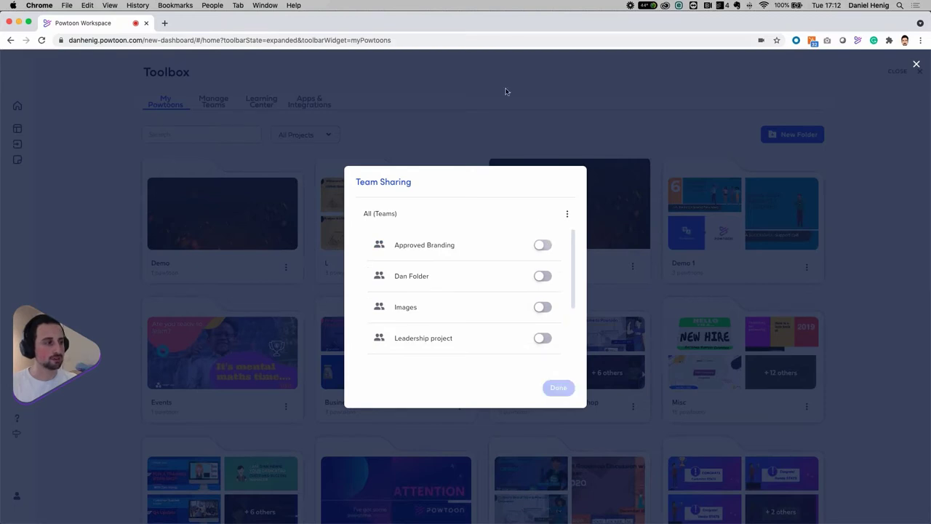
click(478, 120)
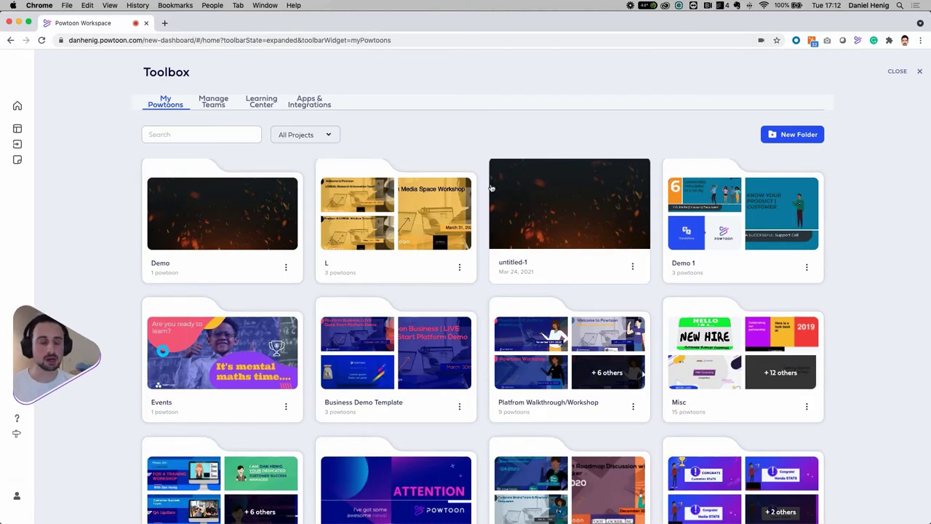
- Make the browser window full-screen via Mission Control and return to the top of My Powtoons
scroll(502, 174, down, 5)
scroll(613, 281, down, 2)
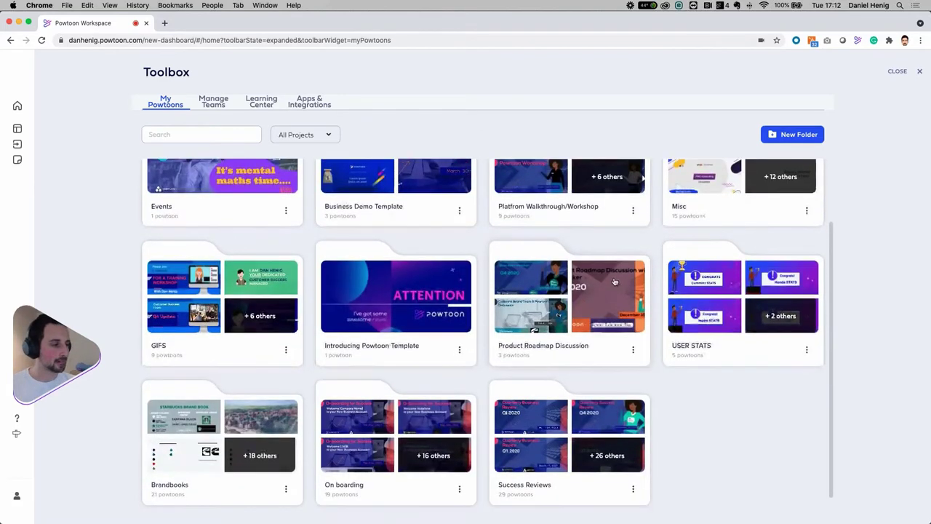
key(ctrl+Up)
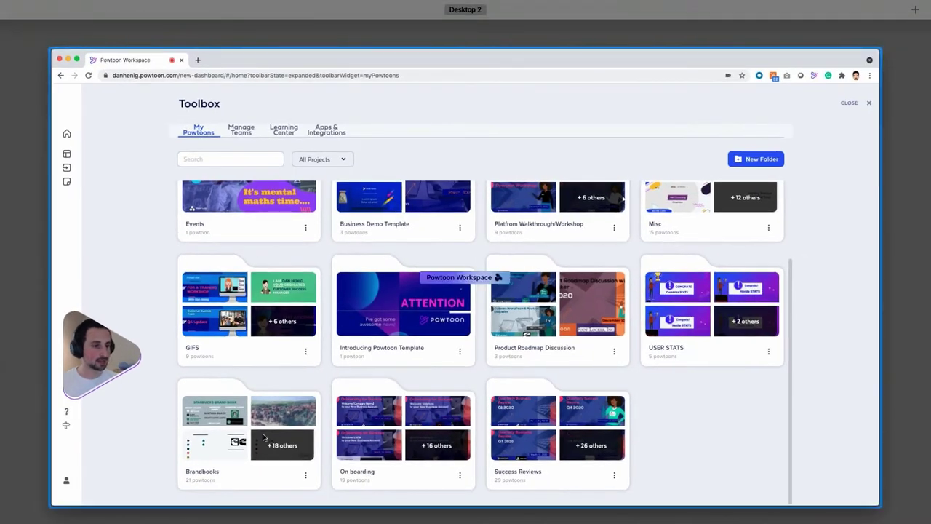
click(78, 62)
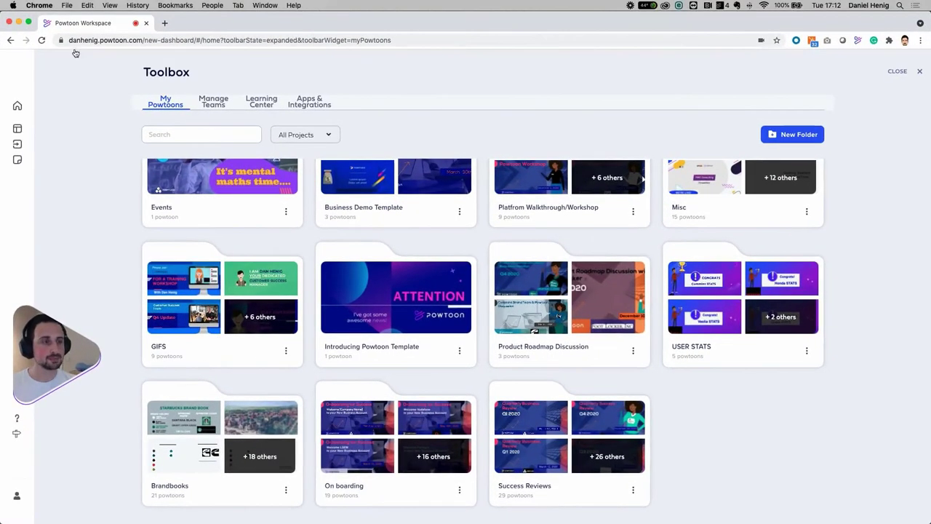
click(28, 23)
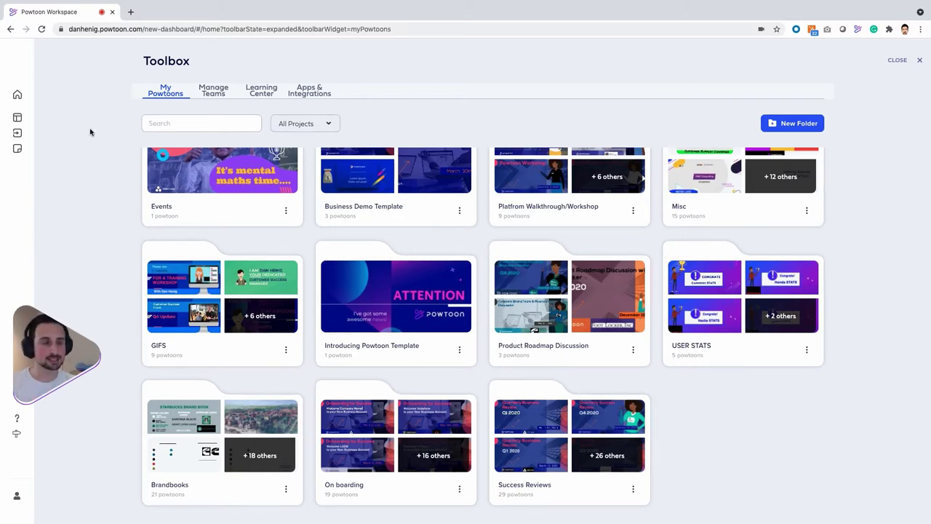
scroll(307, 182, up, 3)
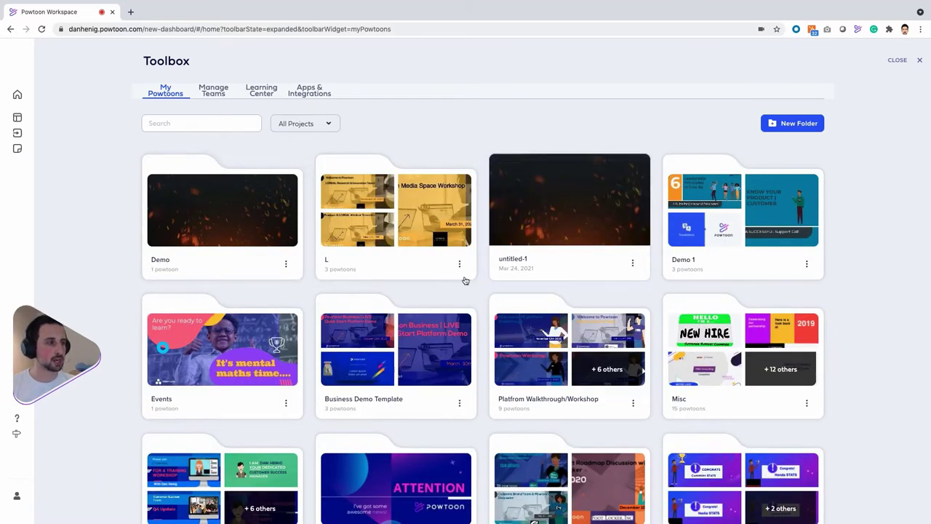
- Open Translate for untitled-1, view the language list, dismiss it unchanged, and close the Toolbox
click(632, 264)
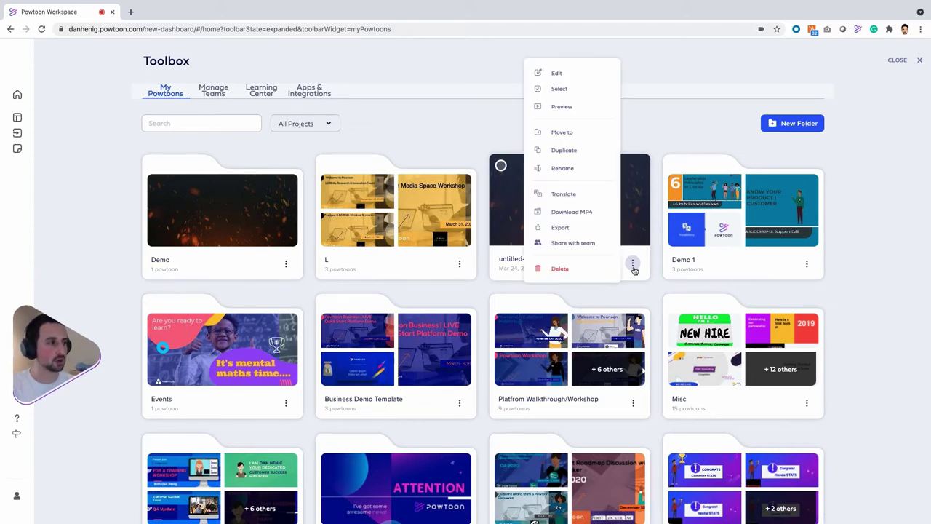
click(583, 195)
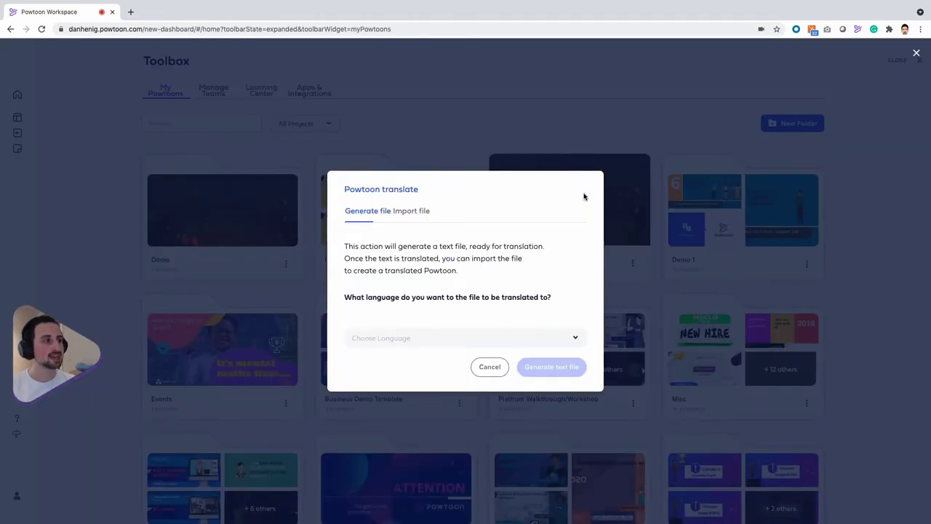
click(499, 328)
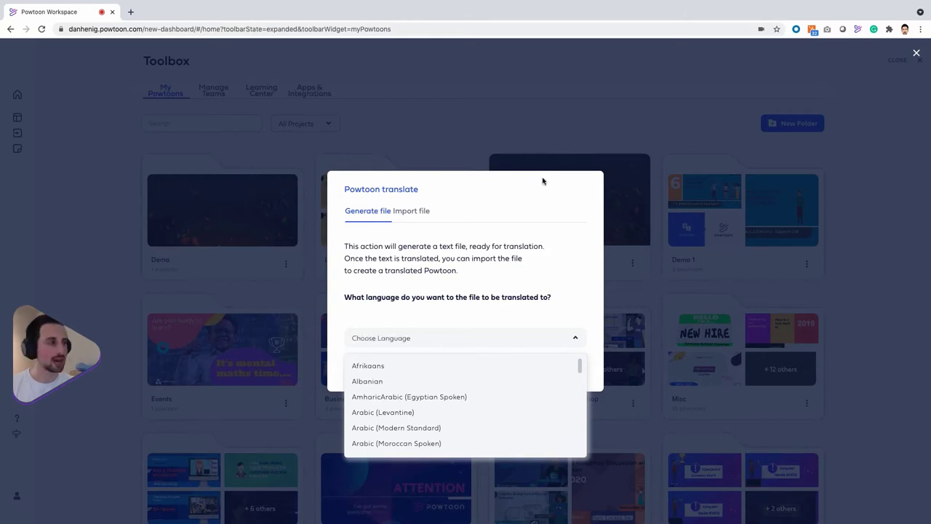
click(614, 158)
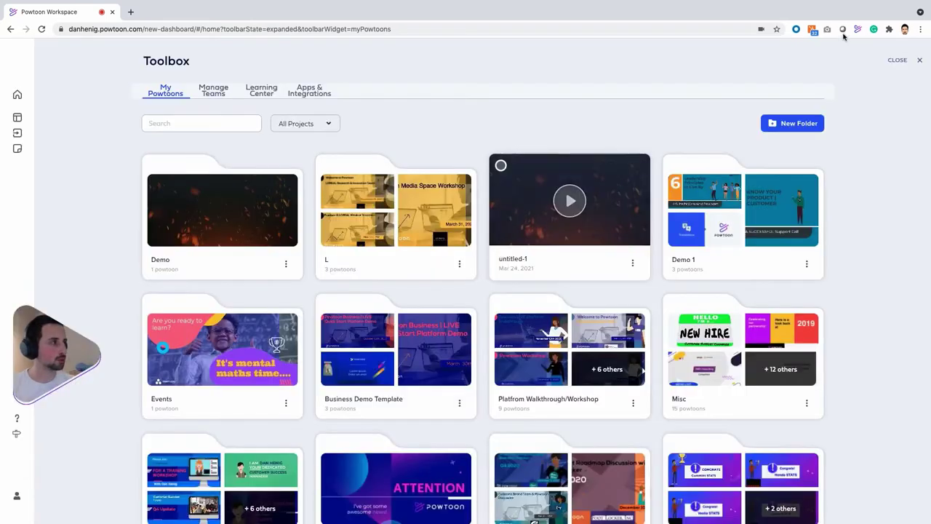
click(918, 59)
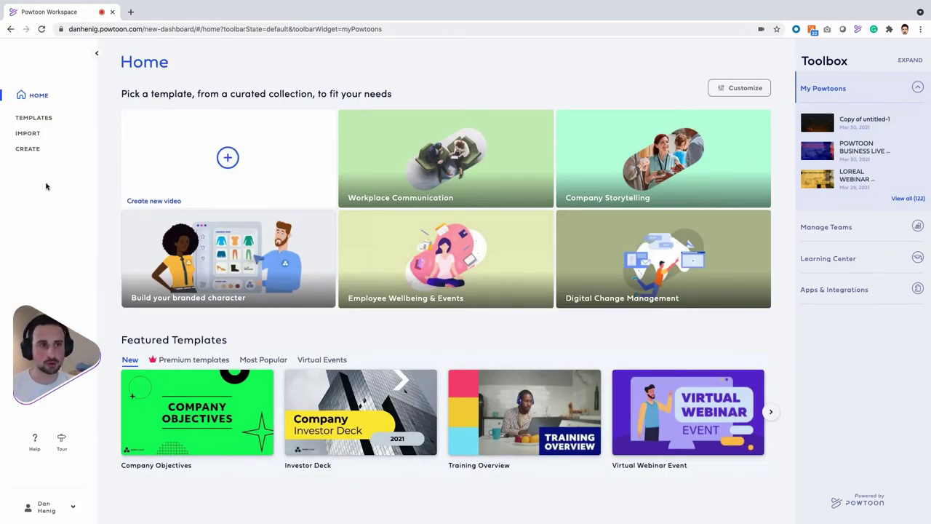
- Go to Import, start a translation-file import, then cancel the file picker and prompt
click(29, 136)
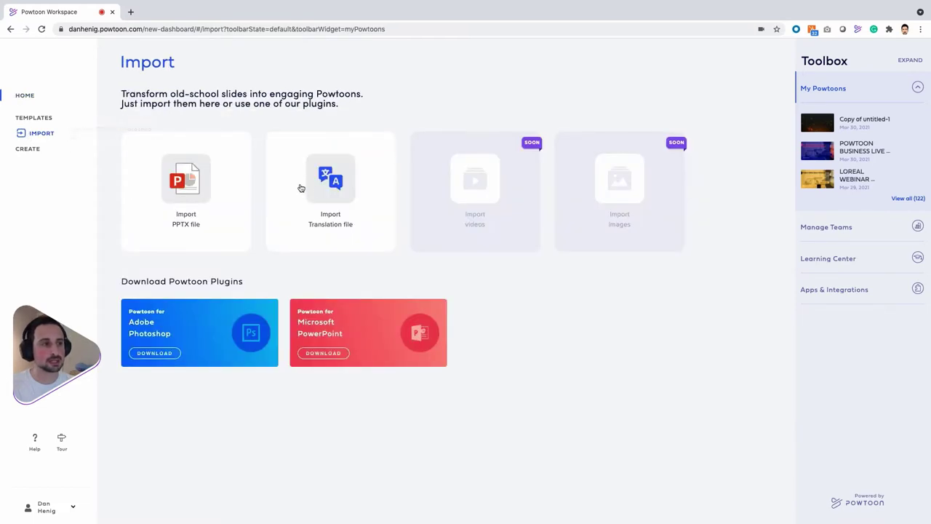
click(320, 189)
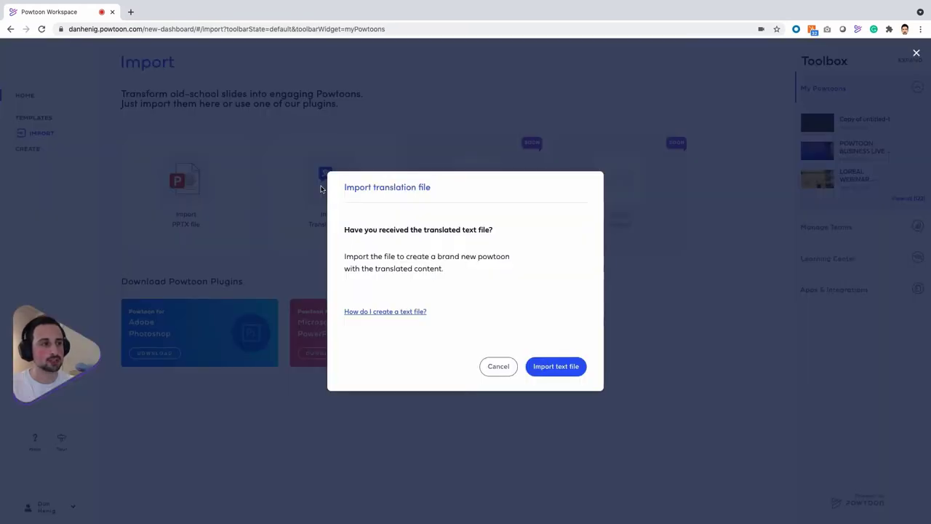
click(570, 367)
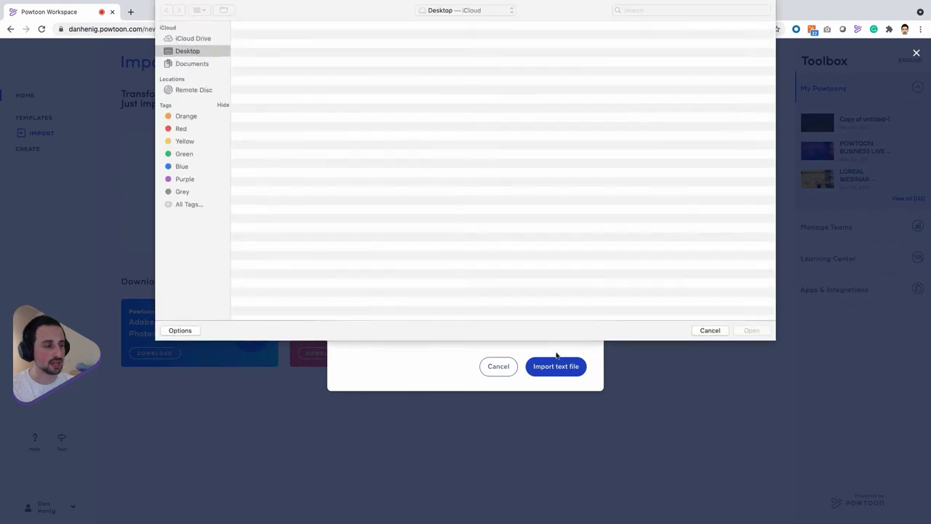
click(703, 330)
click(759, 139)
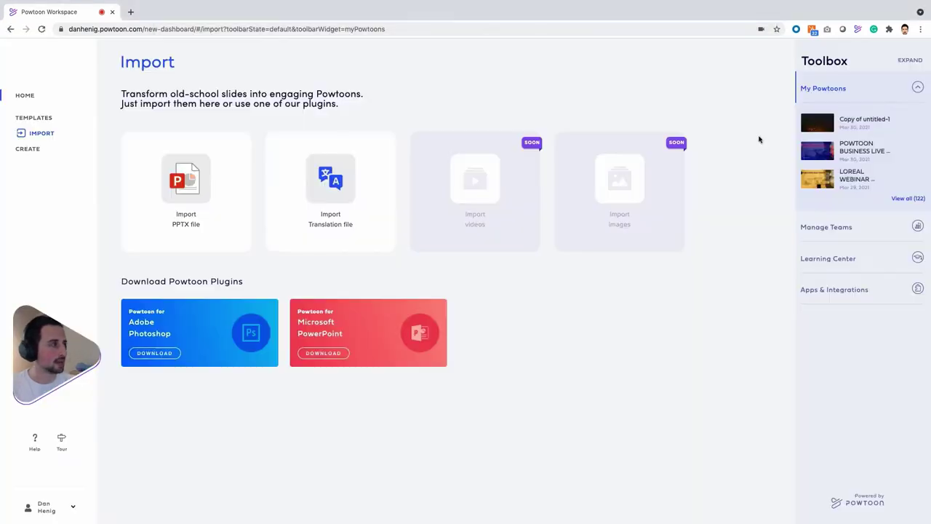
- View all 122 projects, open Demo 1, and highlight the Afrikaans-Analog Devices Example title
click(908, 199)
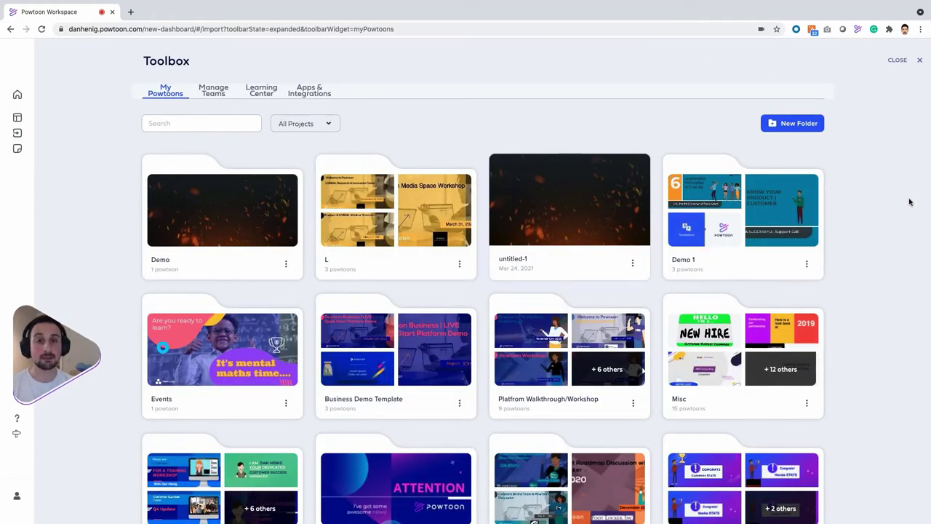
click(749, 252)
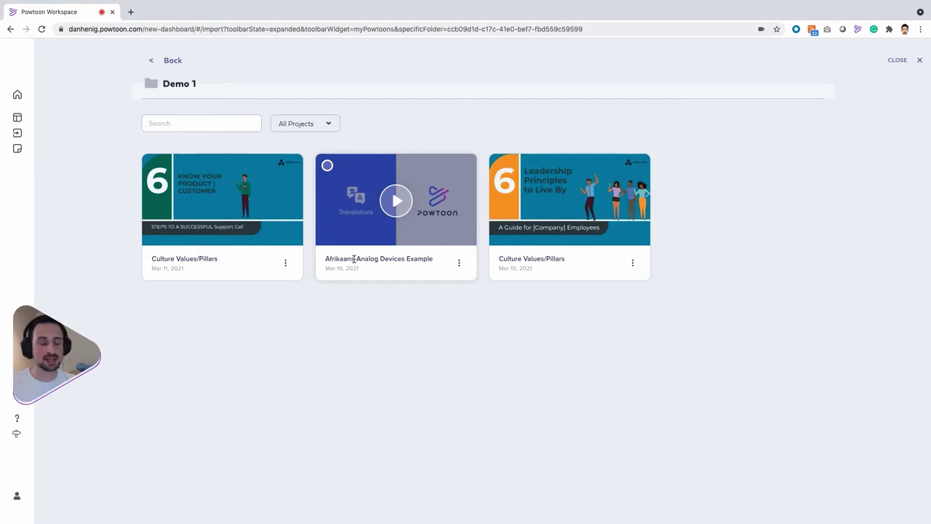
drag(355, 259, 325, 259)
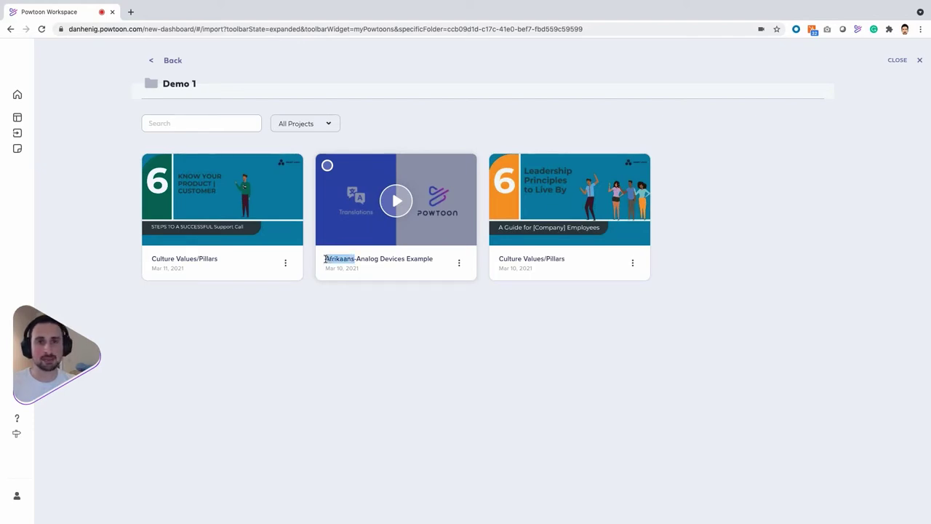
click(357, 259)
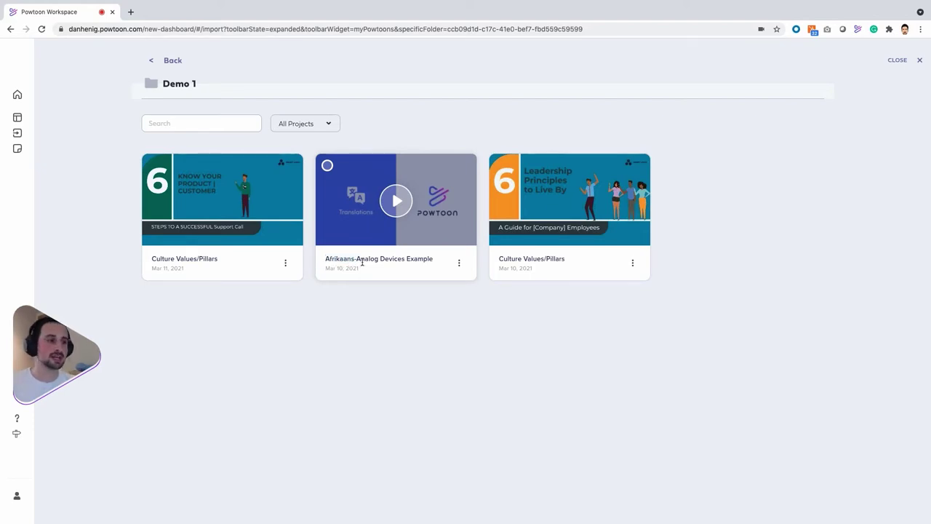
drag(354, 259, 323, 258)
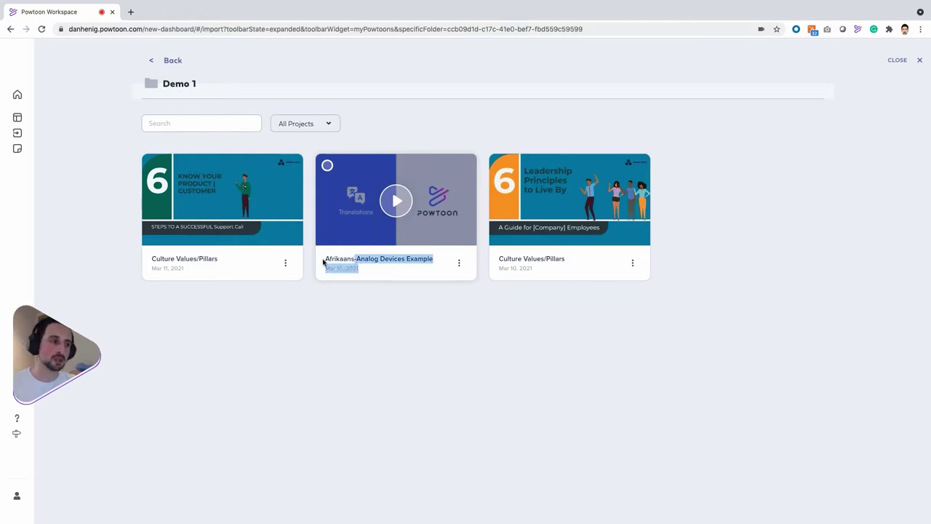
click(436, 267)
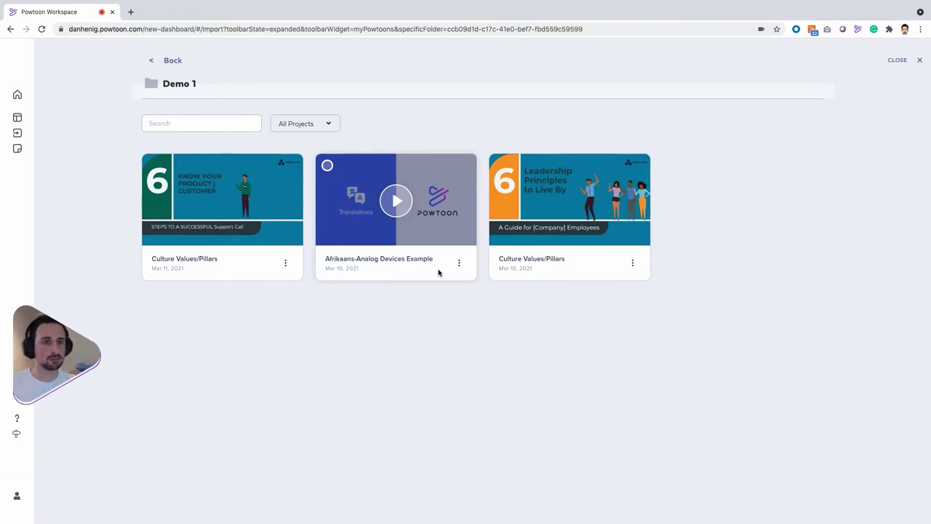
- Go back to Home and expand Manage Teams: 3 active, 1 pending, 3/10 licences
click(172, 62)
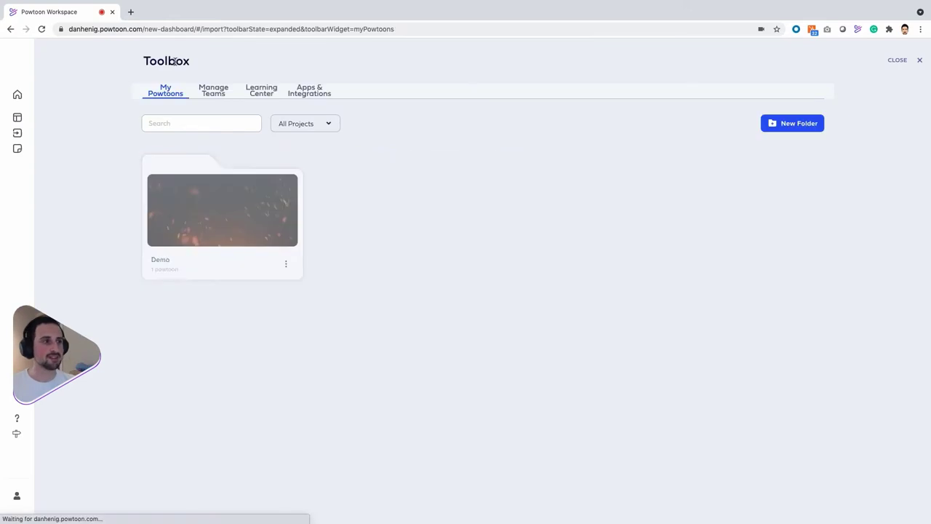
click(20, 96)
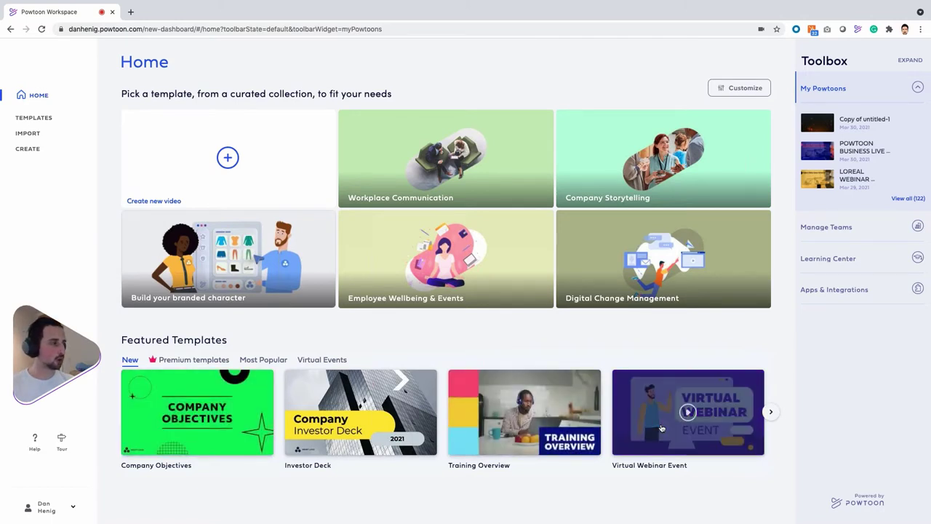
click(836, 231)
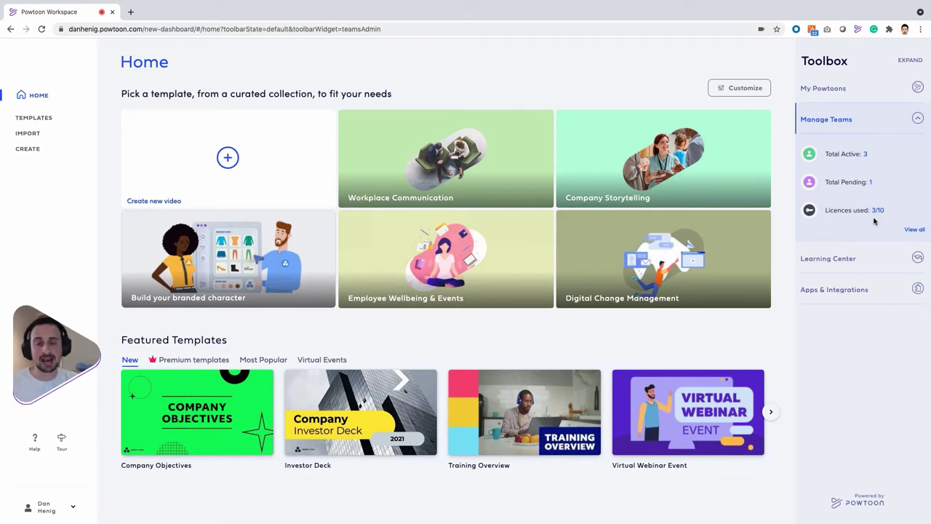
- Open full team management and browse Approved Branding's Stock Footage, Logos and Images sub-folders
click(914, 230)
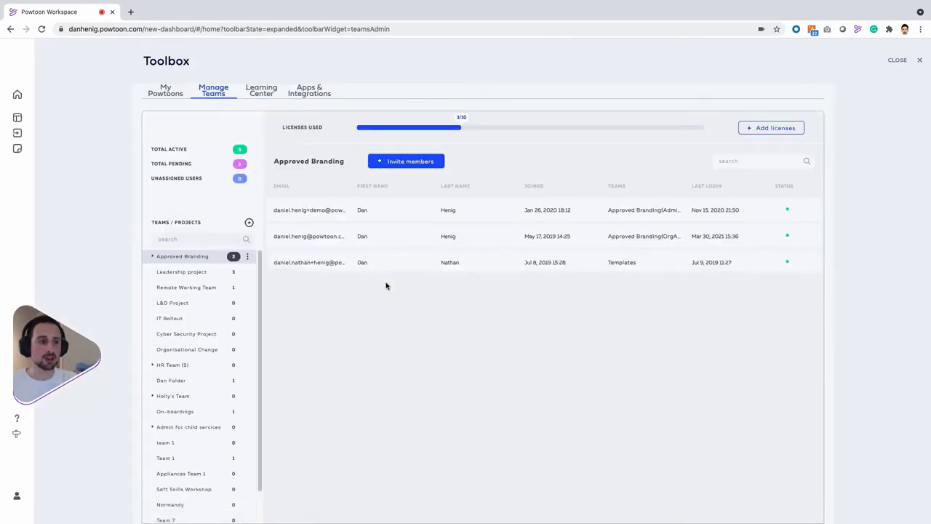
click(153, 257)
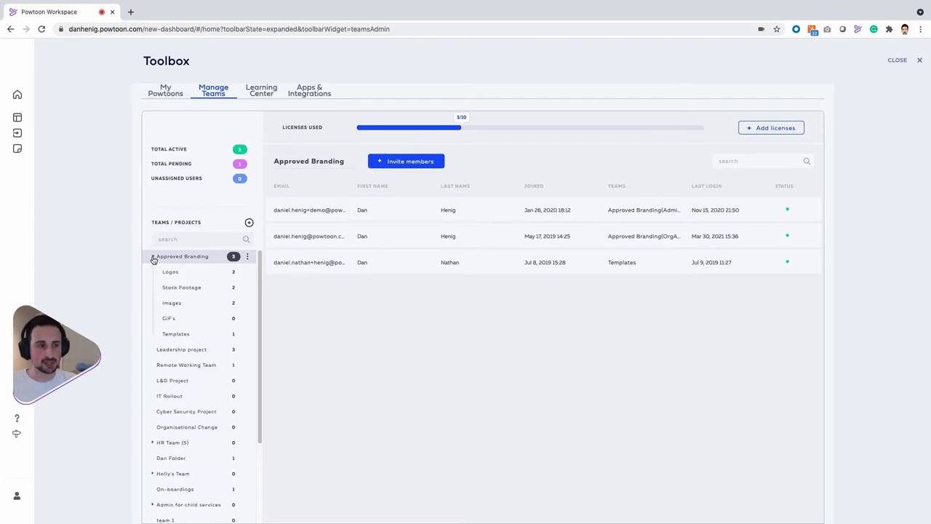
click(197, 287)
click(191, 272)
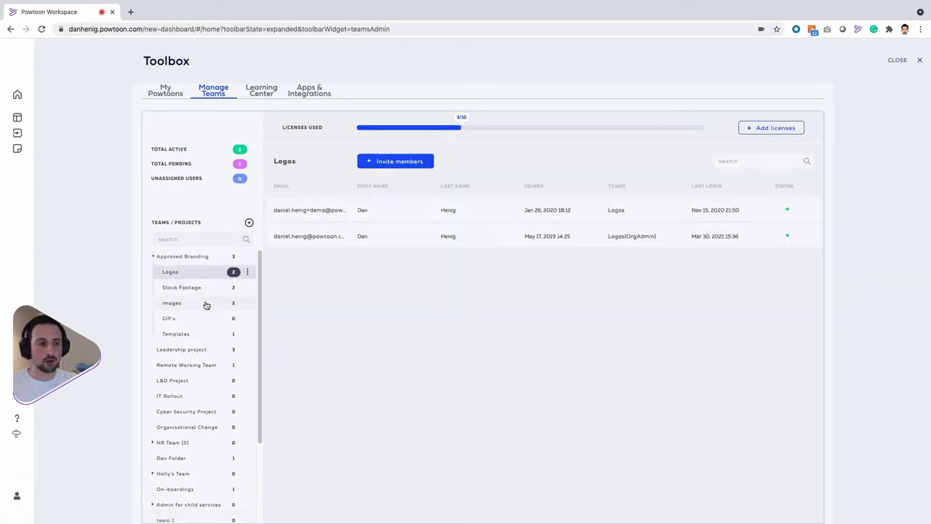
click(200, 302)
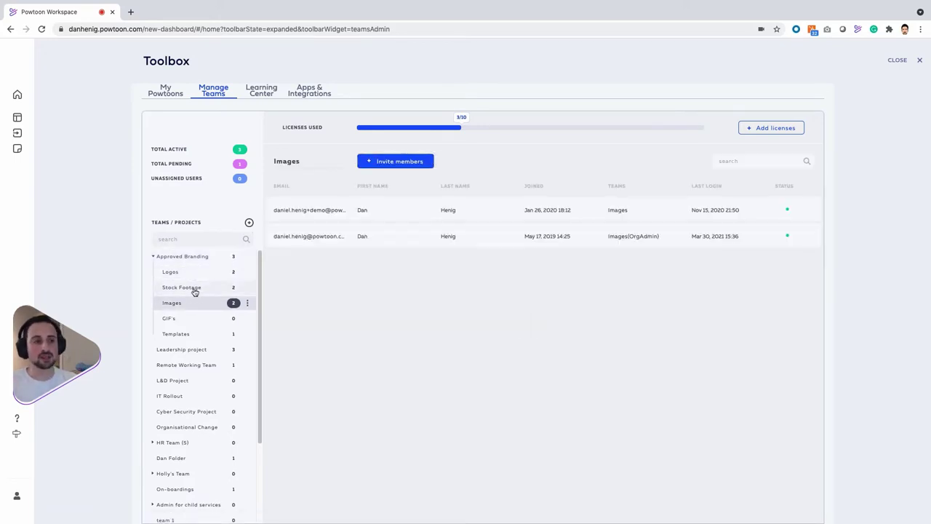
click(195, 290)
click(173, 272)
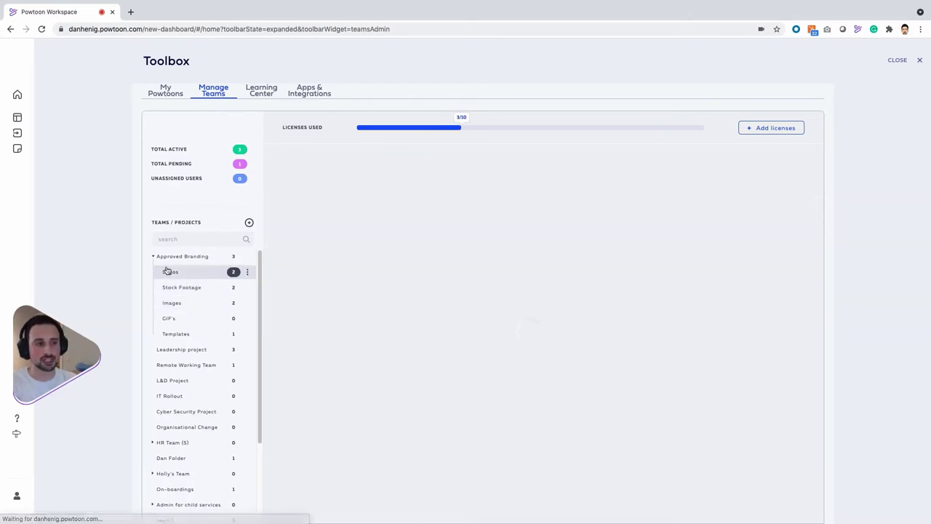
click(154, 257)
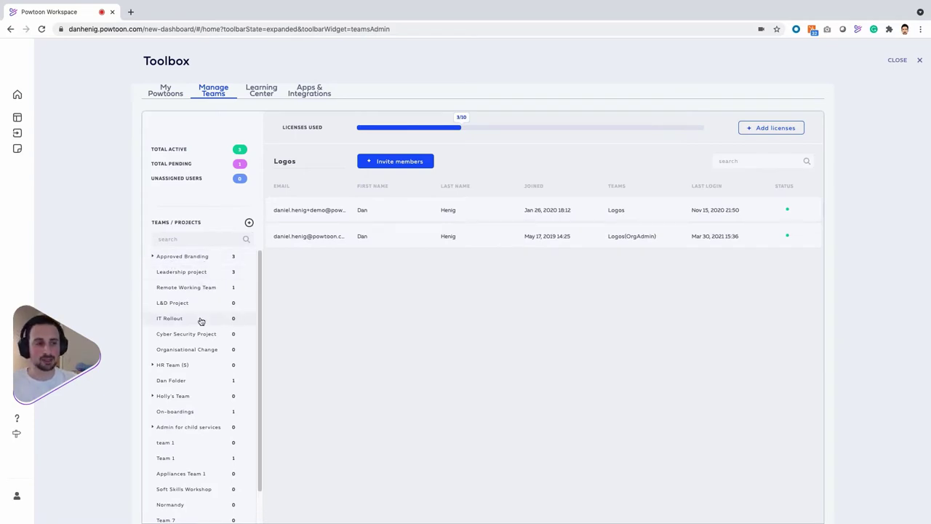
- Show the Leadership project team's three members
scroll(203, 348, down, 1)
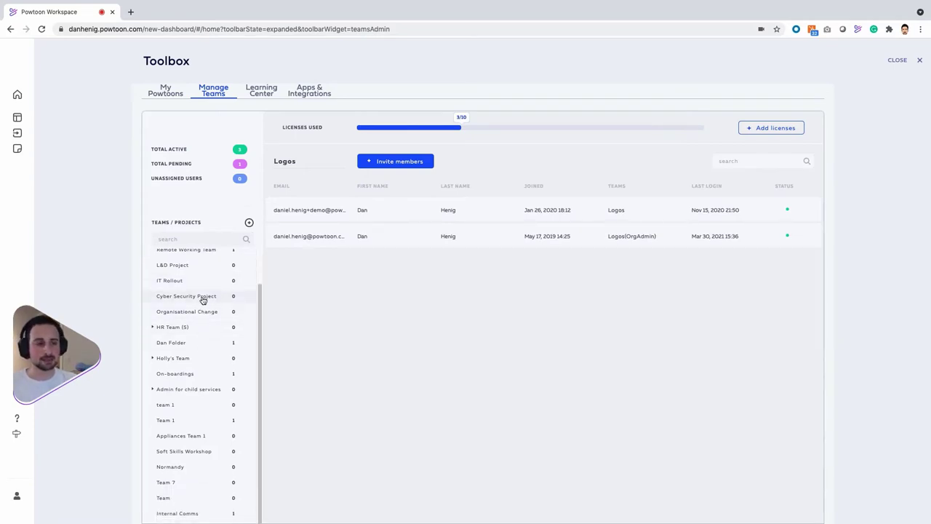
scroll(204, 304, up, 1)
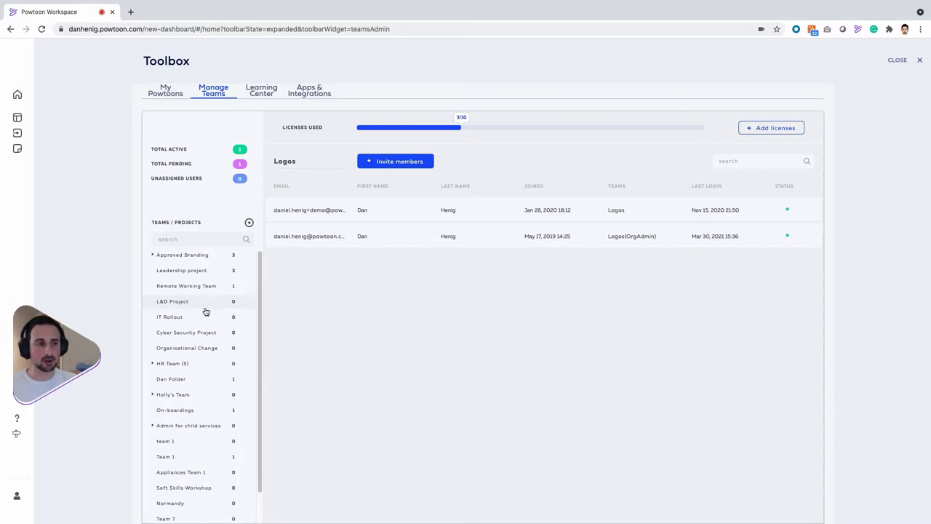
click(206, 271)
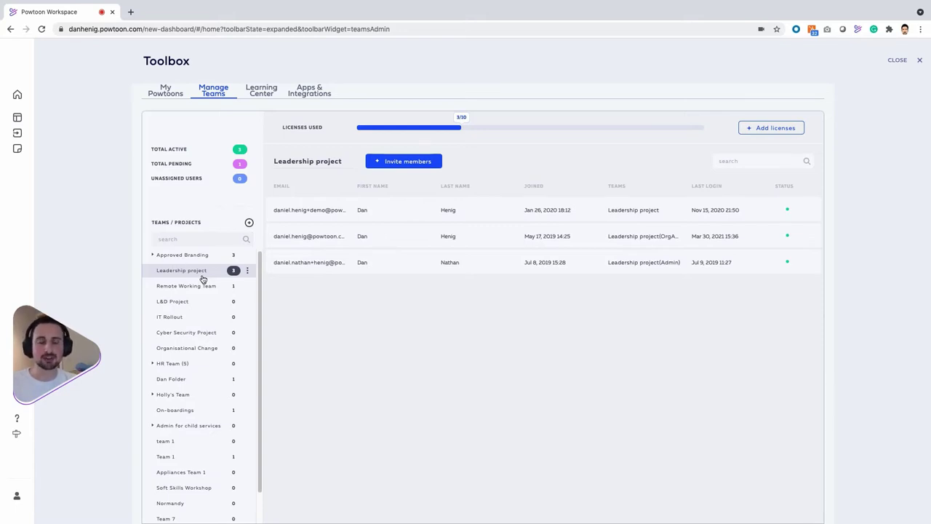
scroll(203, 280, down, 1)
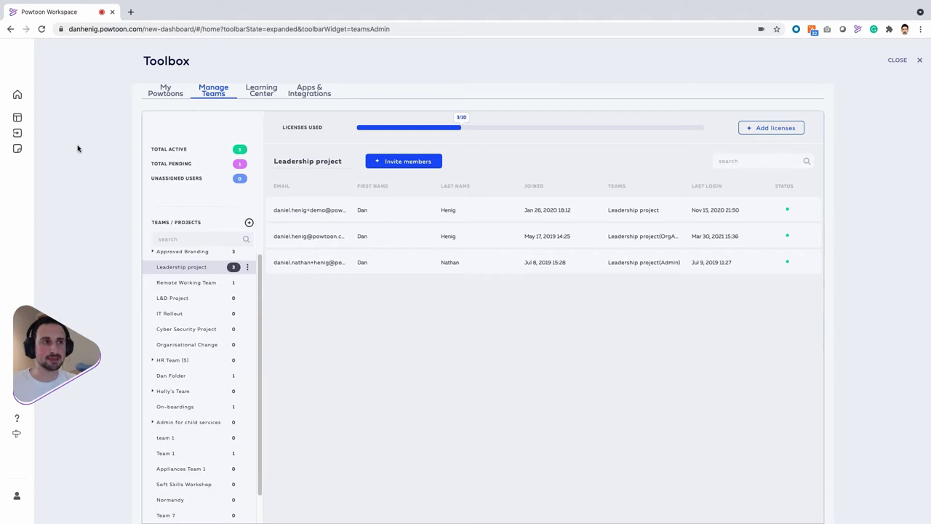
- Go Home and expand Learning Center to show Tutorials, Webinars and Blog
click(24, 98)
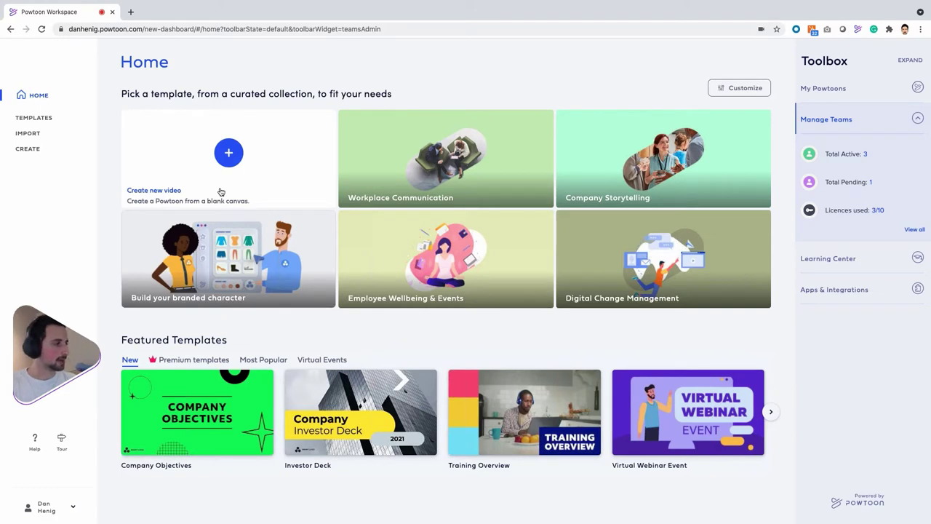
click(883, 258)
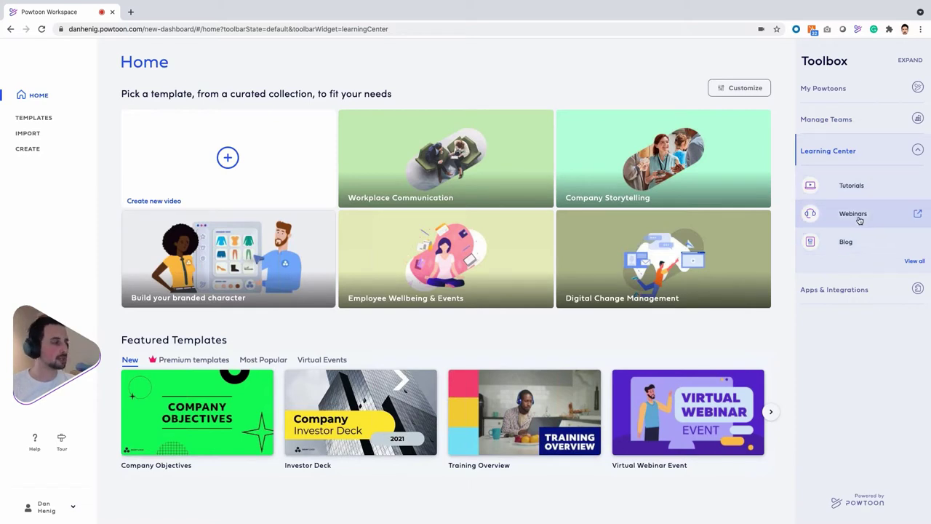
- Open powtoon.com/labs/webinars in a new tab and view the branded characters webinar
click(860, 218)
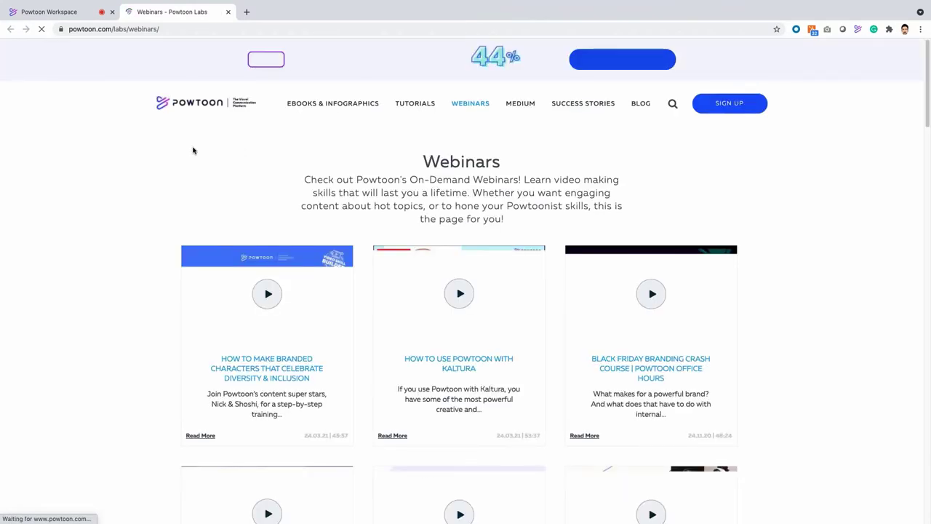
scroll(174, 144, down, 3)
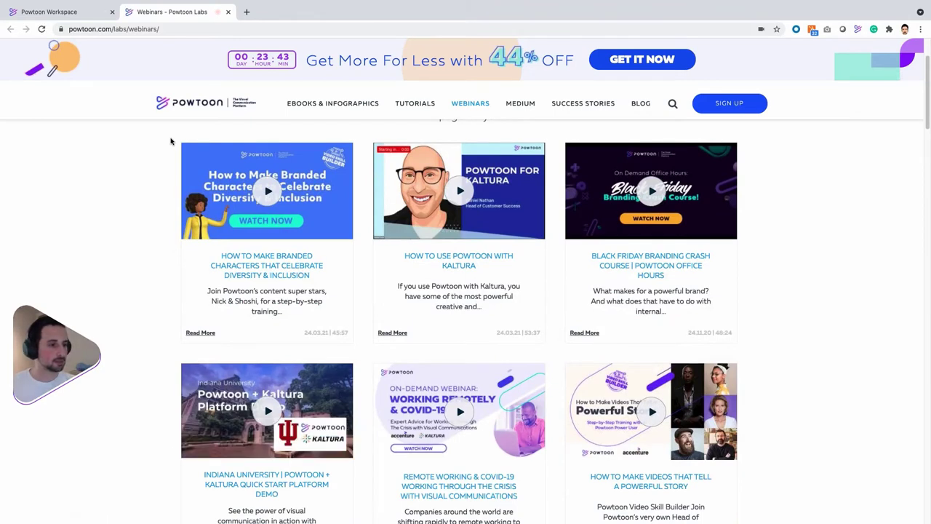
click(306, 229)
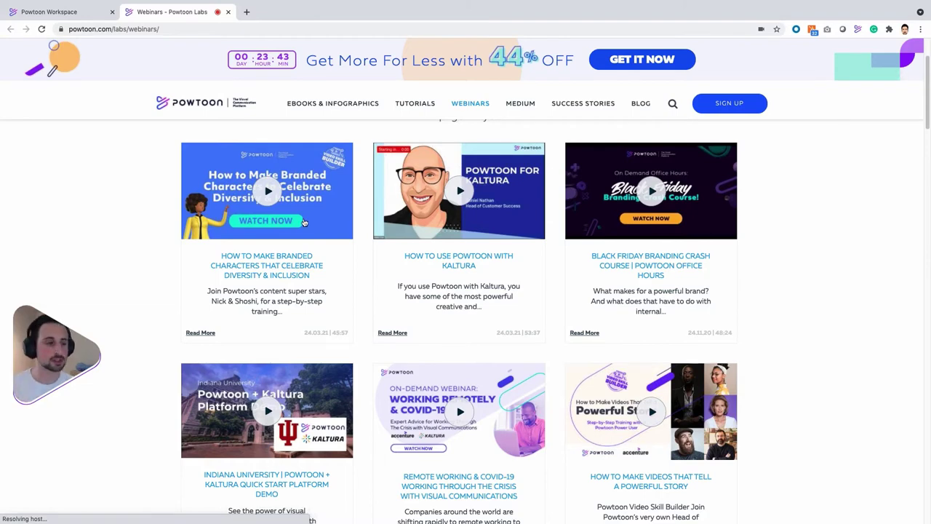
- Scroll down and open 'How to Make Videos That Tell a Powerful Story'
scroll(299, 230, down, 2)
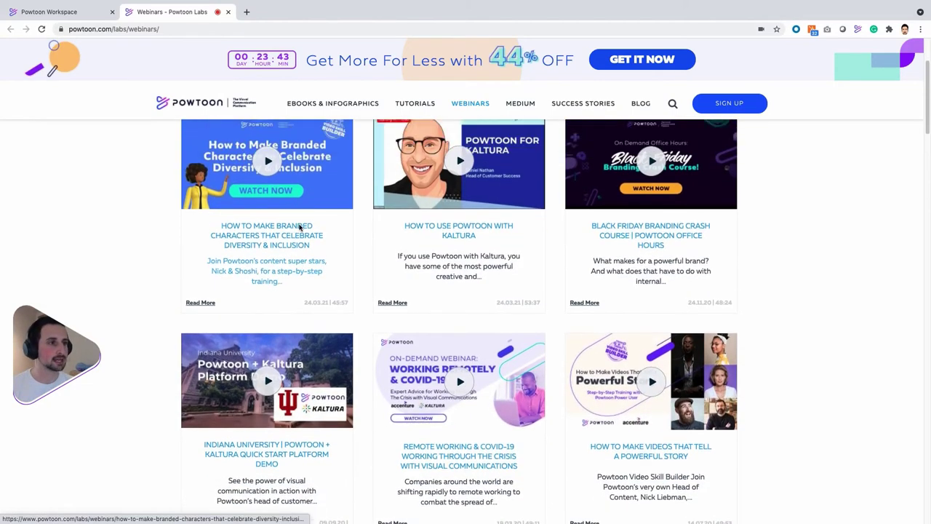
scroll(719, 352, down, 2)
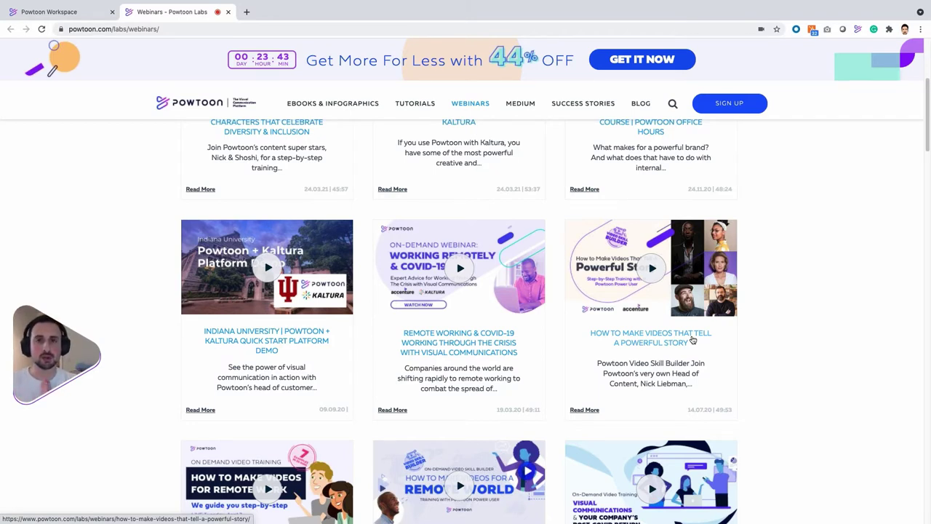
click(705, 377)
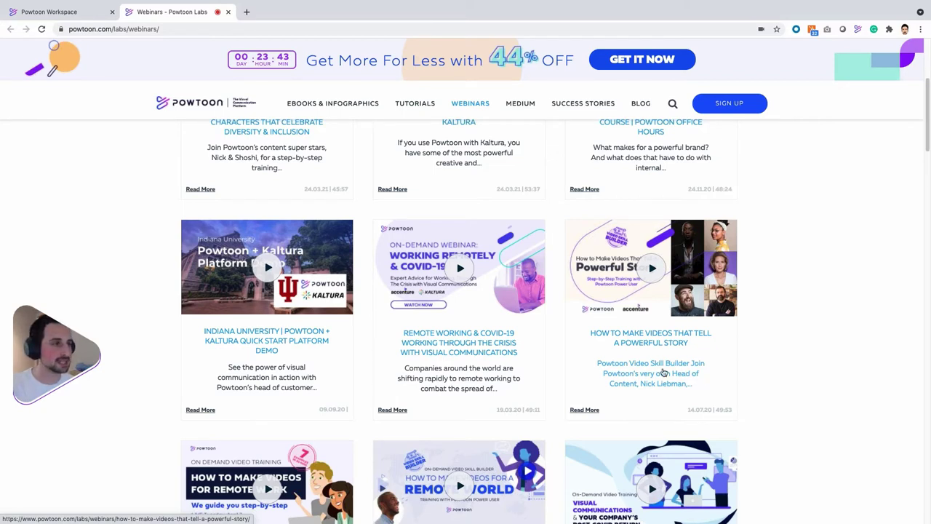
- Switch back to the Powtoon Workspace tab and open the Import page
click(62, 19)
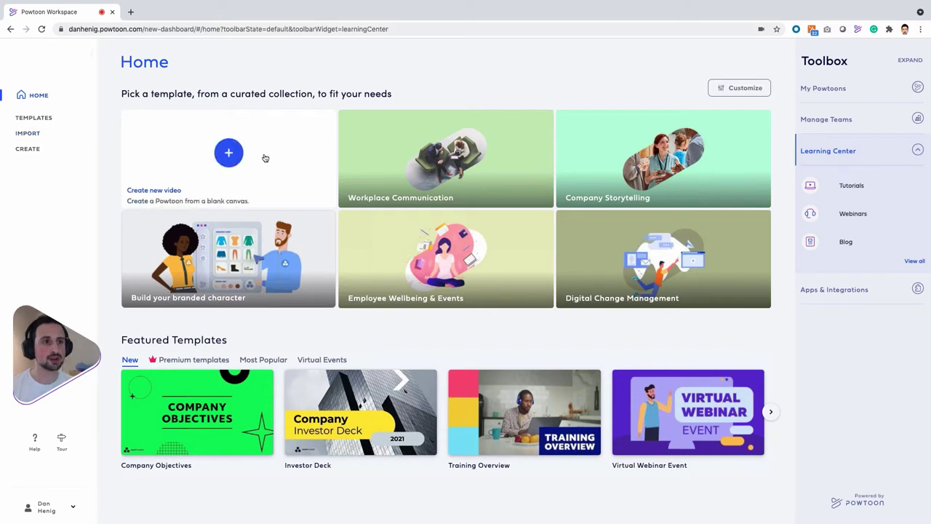
click(40, 135)
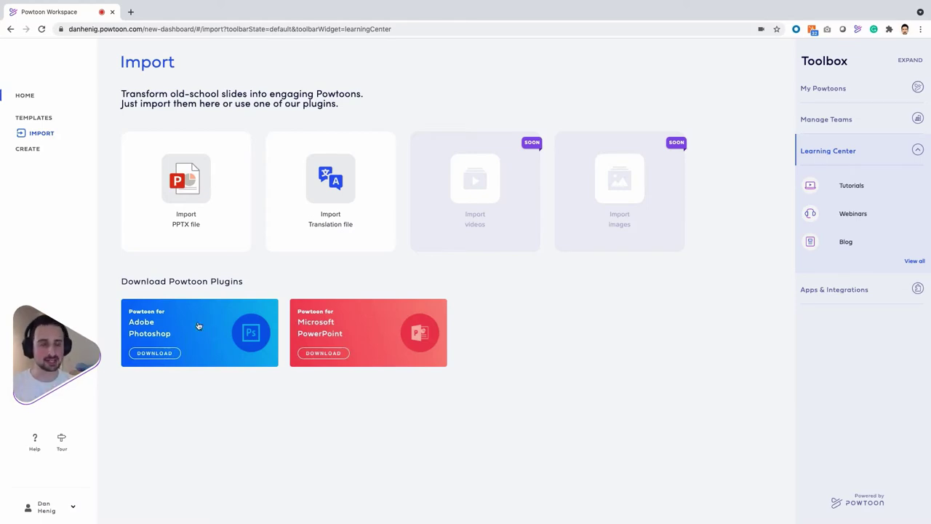
- Play the Training Overview template preview from the gallery, restarting, pausing and resuming it, then close it
click(49, 121)
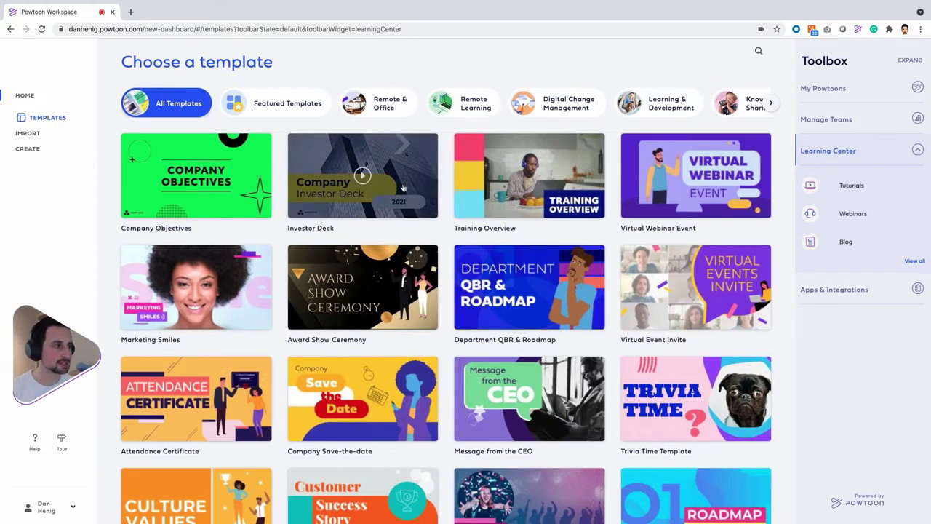
click(529, 176)
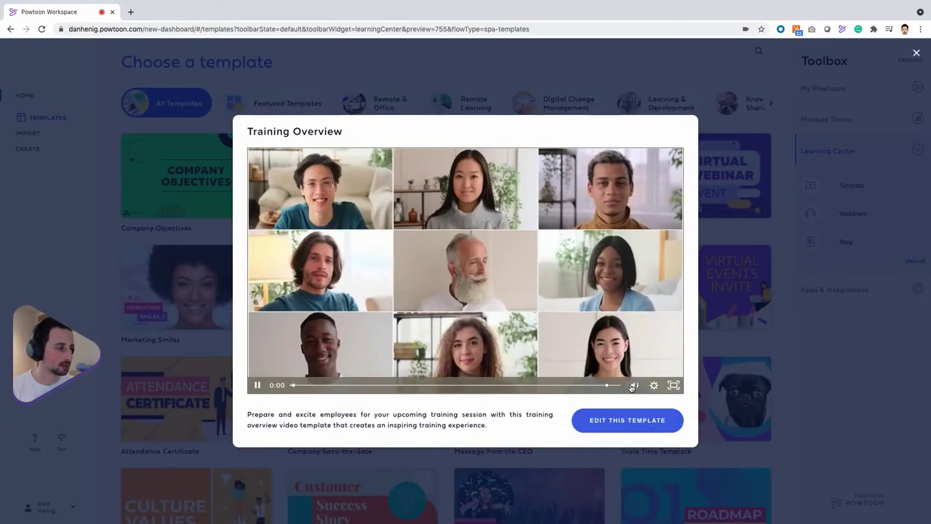
mouse_move(634, 387)
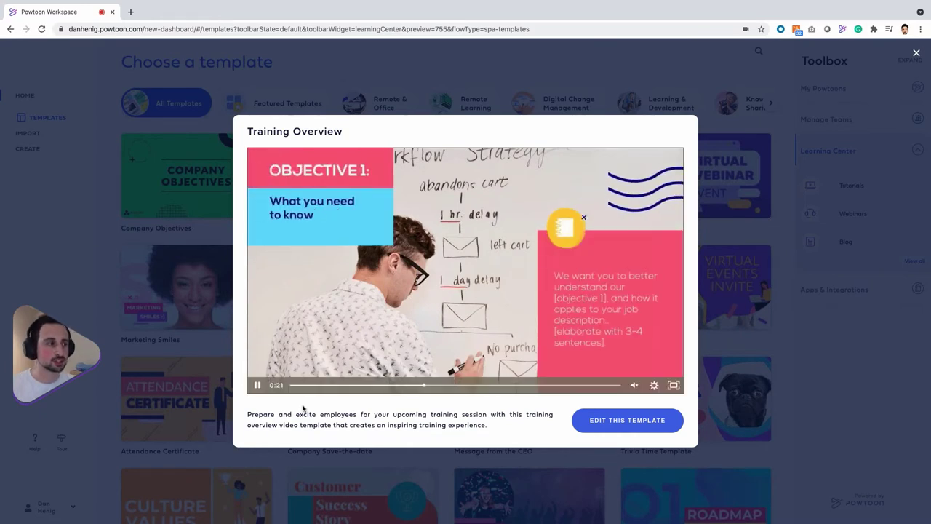
click(257, 385)
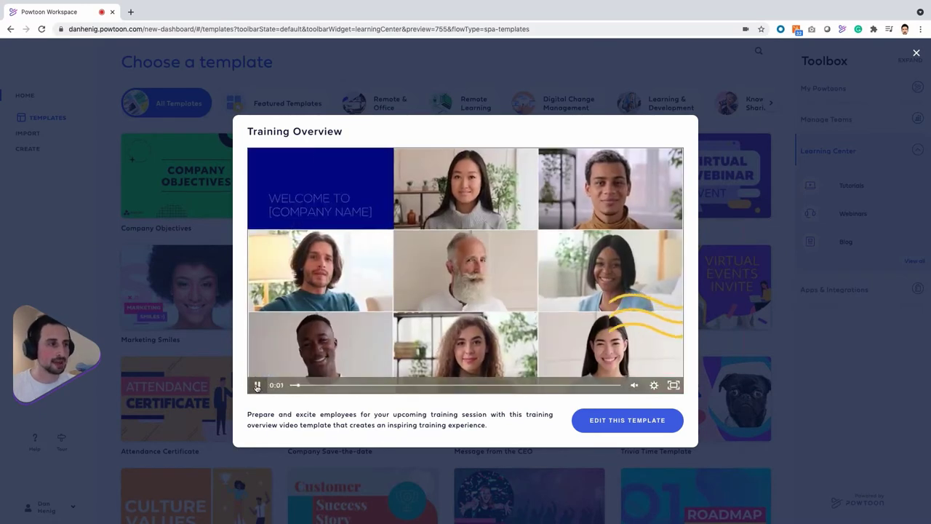
click(257, 384)
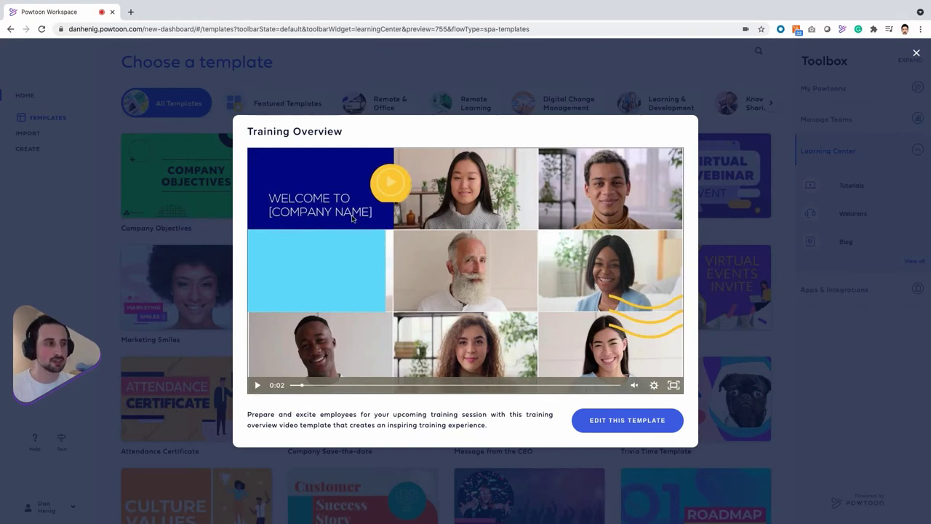
click(334, 385)
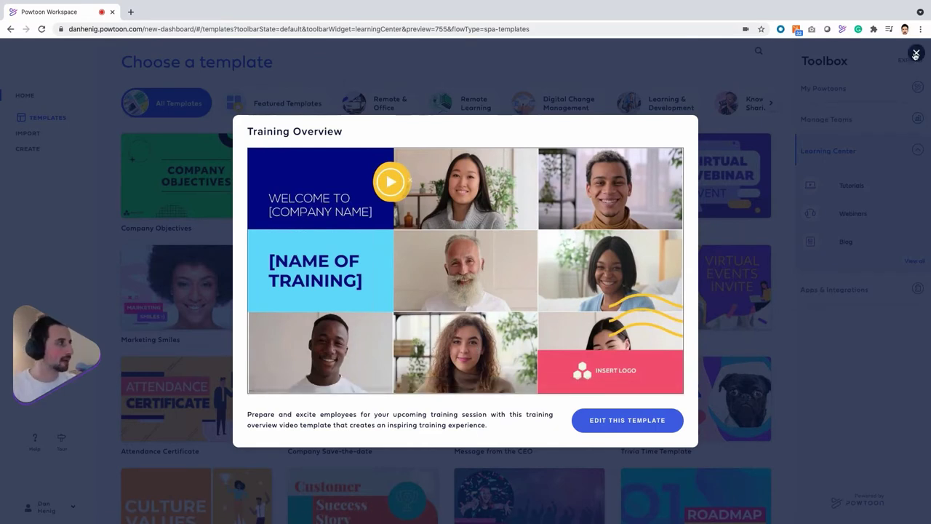
click(916, 53)
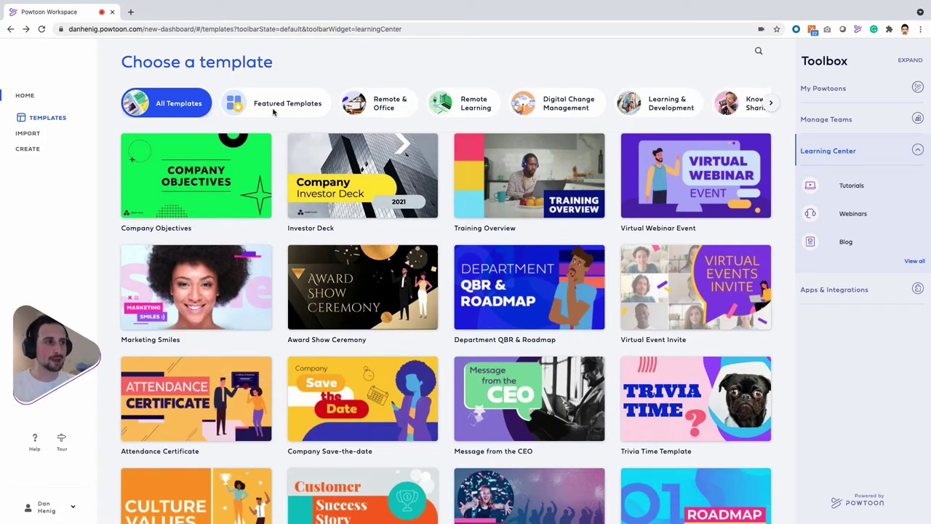
- Filter to Learning & Development, preview and close COVID-19 Client Update, then preview Culture Values/Pillars
click(553, 110)
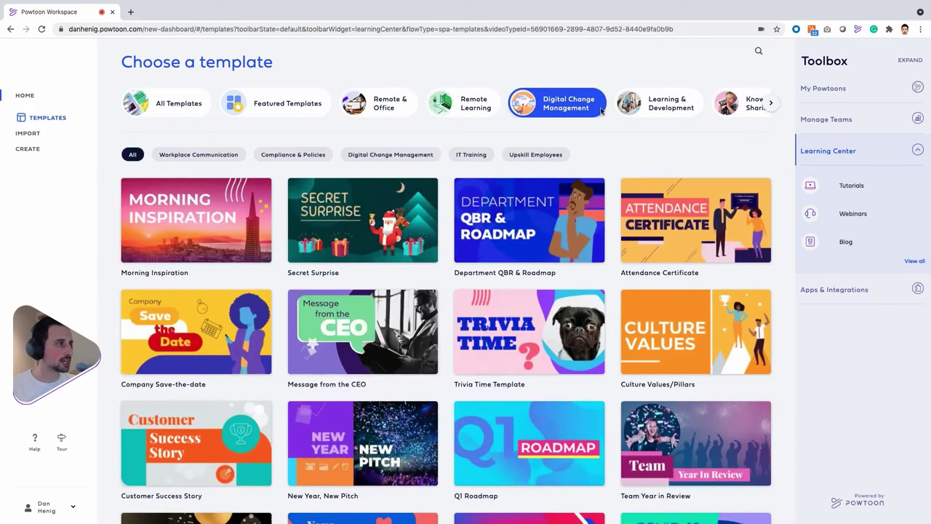
click(658, 103)
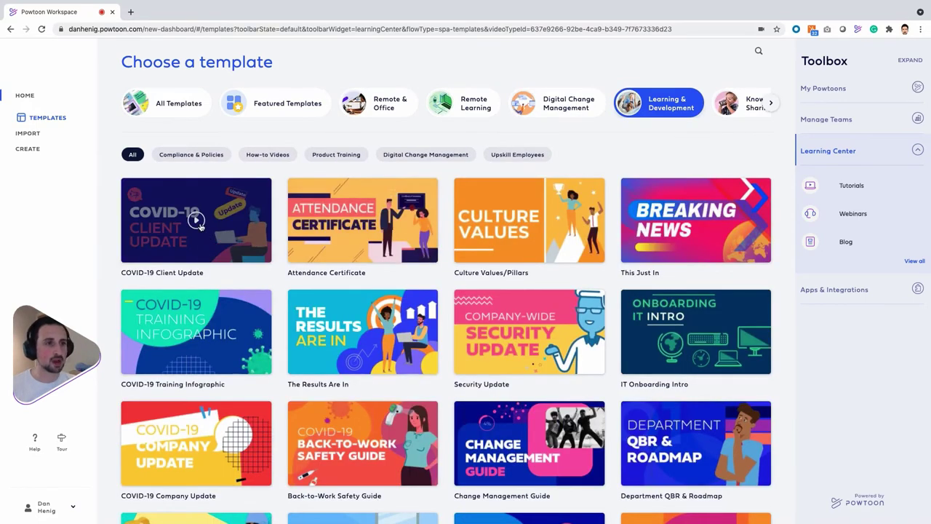
click(197, 221)
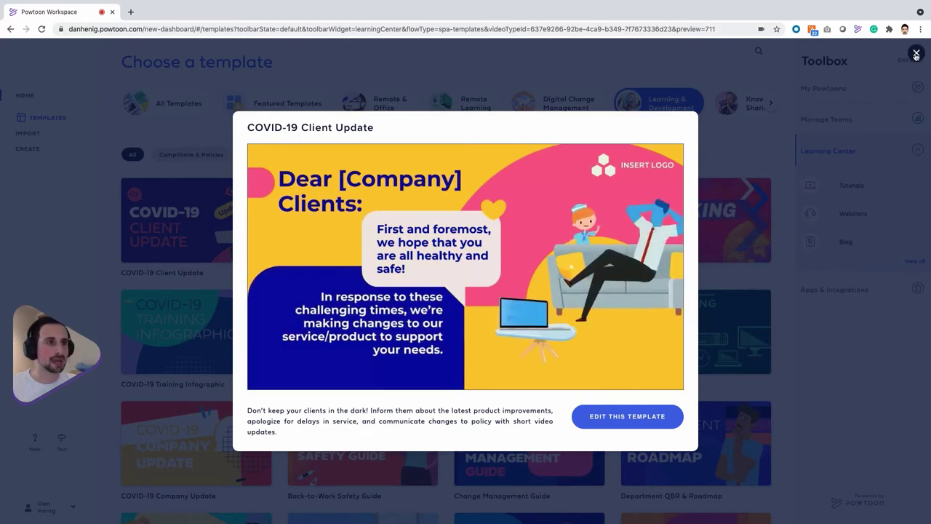
click(916, 55)
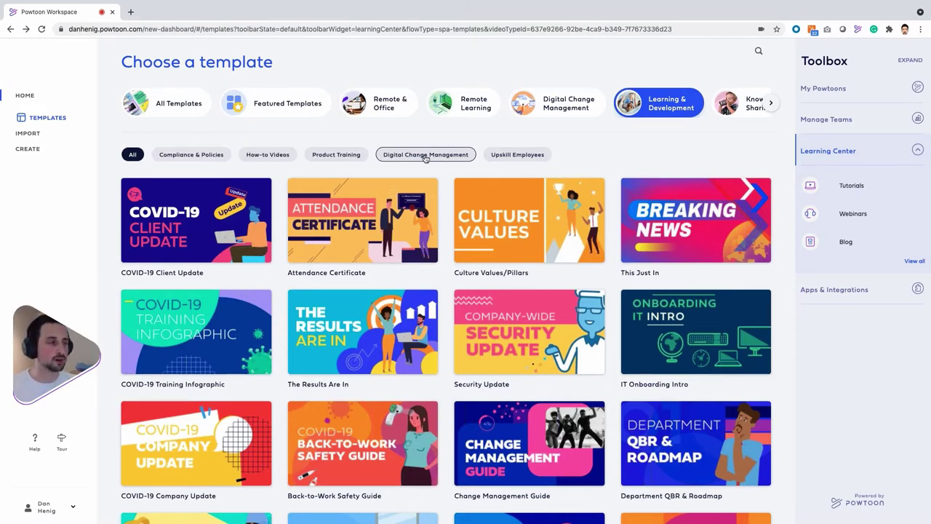
mouse_move(536, 224)
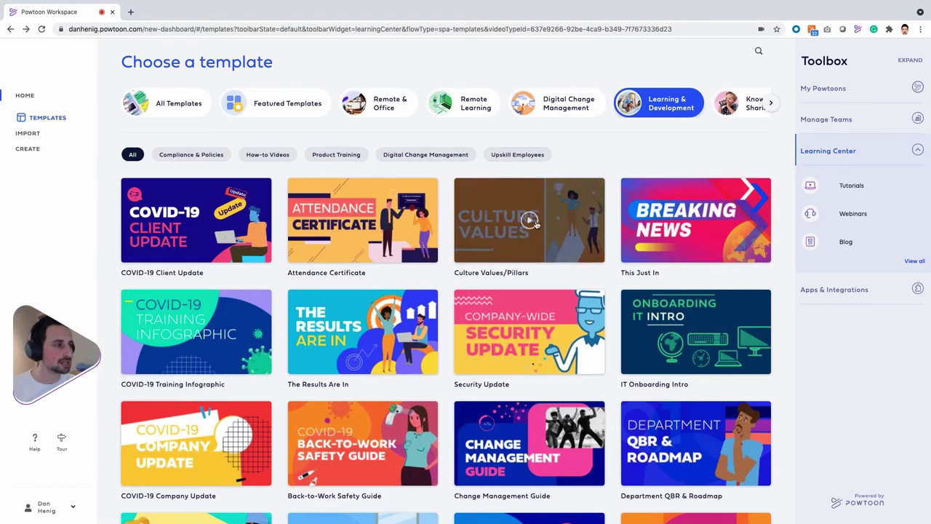
click(536, 224)
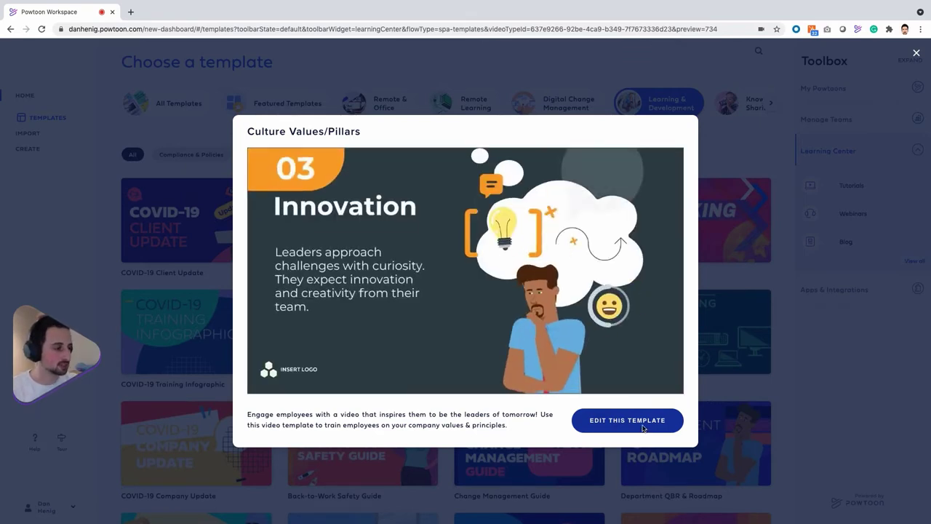
- Open the Culture Values/Pillars template in the Powtoon Studio for editing
click(643, 429)
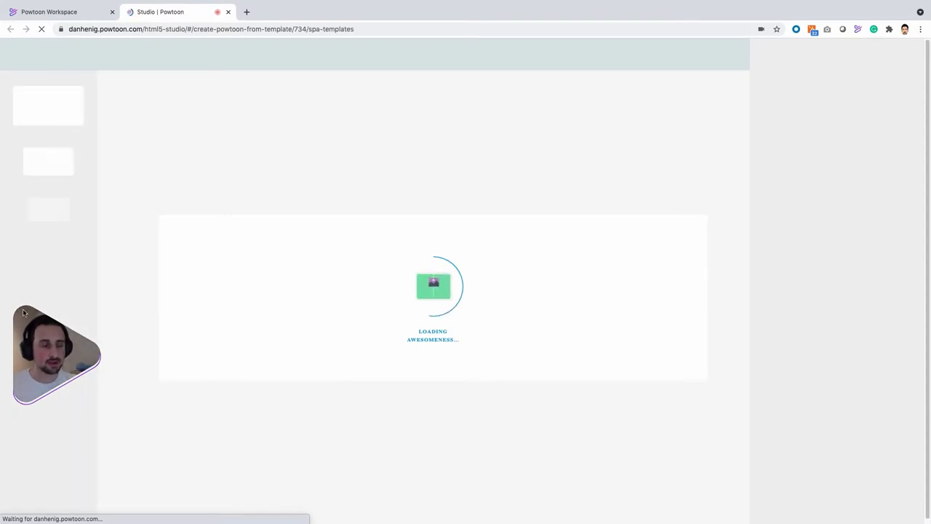
mouse_move(33, 323)
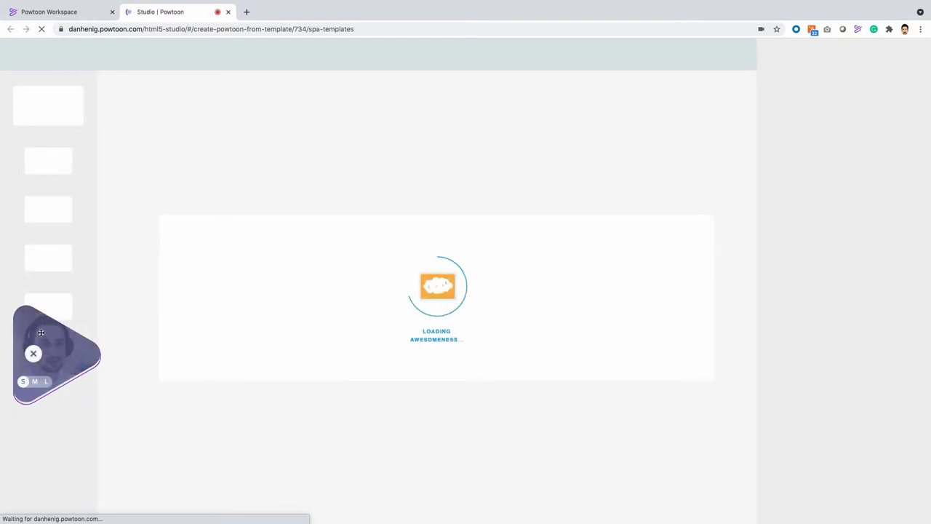
drag(34, 323, 44, 341)
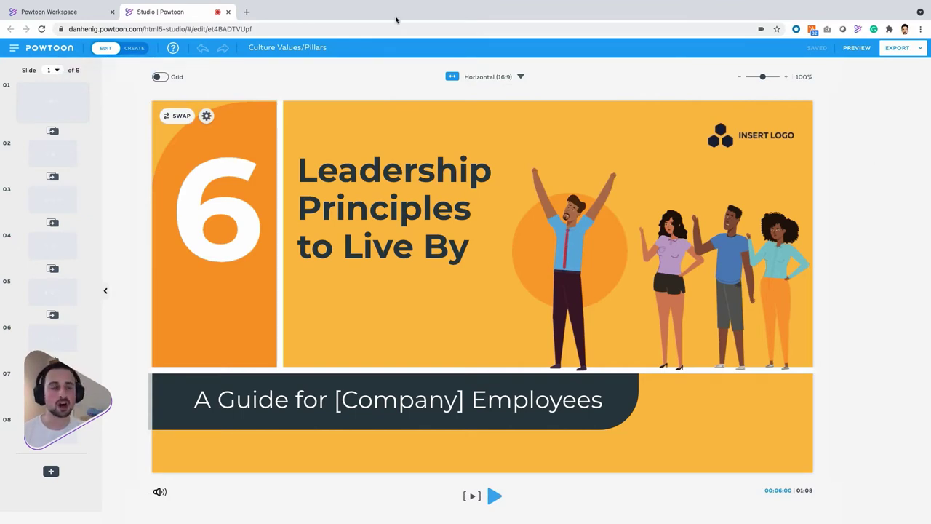
- Shrink the cheering man on the title slide slightly, then leave full screen and return to Word
click(365, 212)
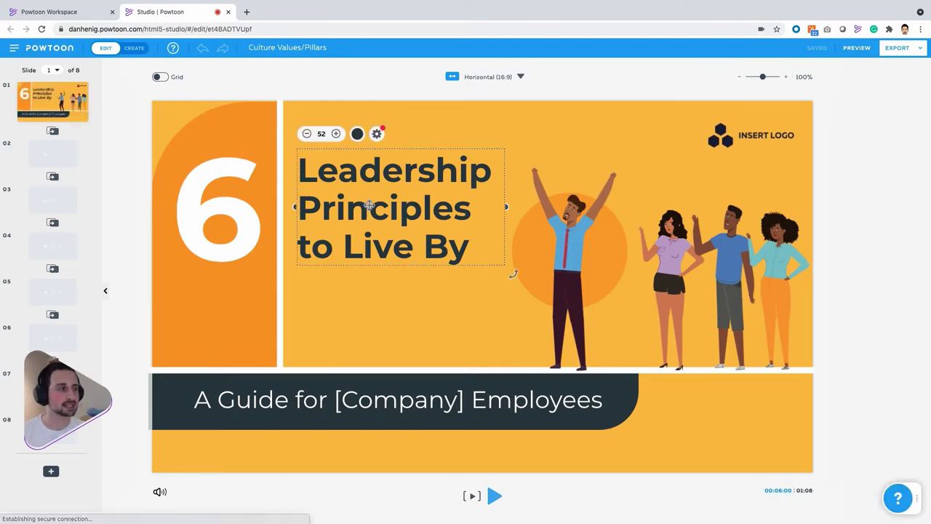
click(576, 234)
mouse_move(576, 234)
mouse_down()
mouse_move(579, 218)
mouse_move(575, 236)
mouse_up()
drag(635, 147, 631, 154)
click(354, 191)
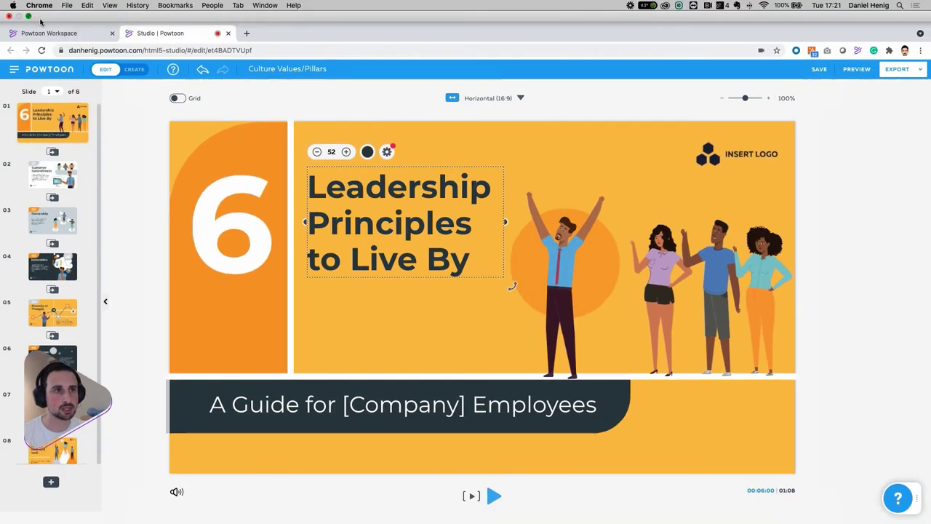
click(28, 16)
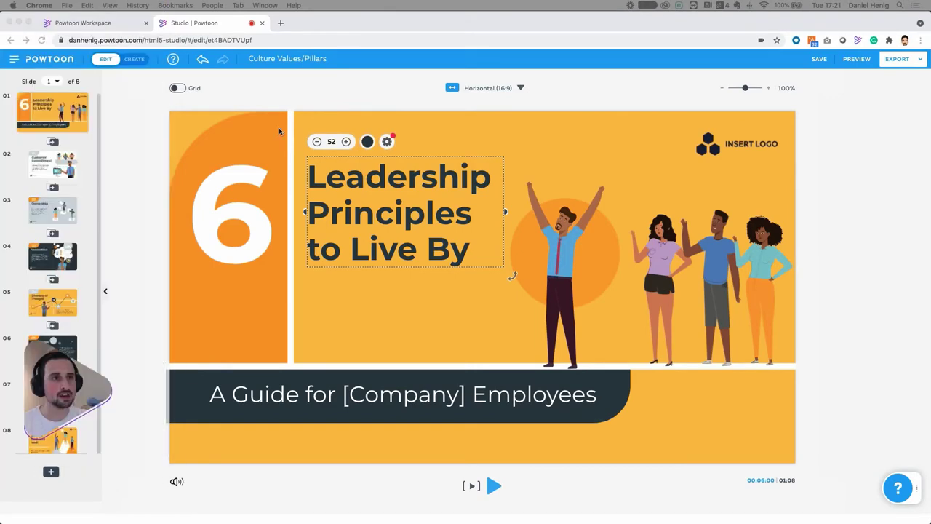
key(super+Tab)
- Move and widen the Word storyboard window, then place the cursor in the Scene One heading
drag(401, 121, 480, 83)
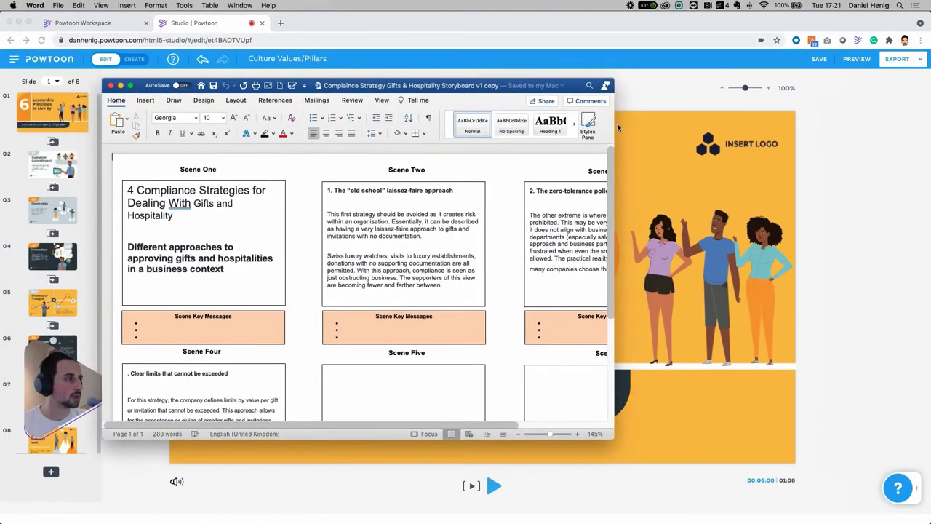
drag(765, 129, 774, 130)
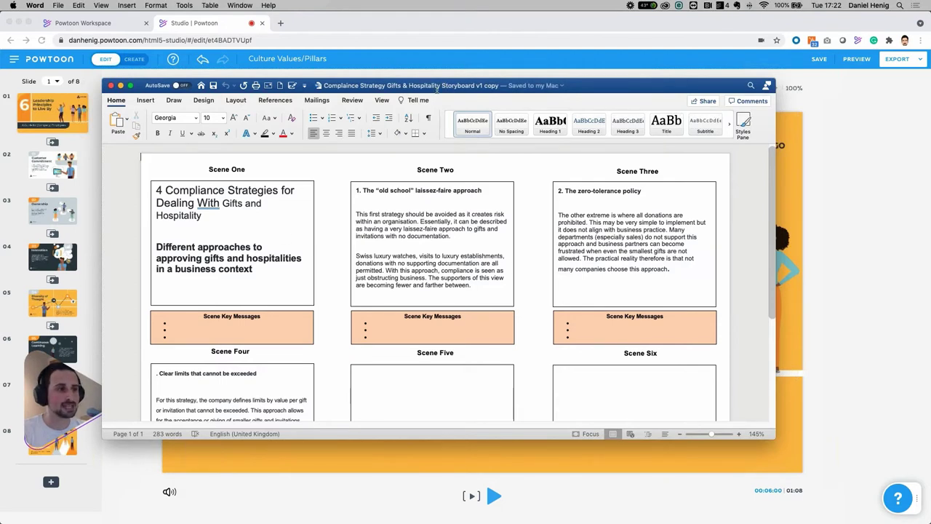
click(240, 224)
click(220, 217)
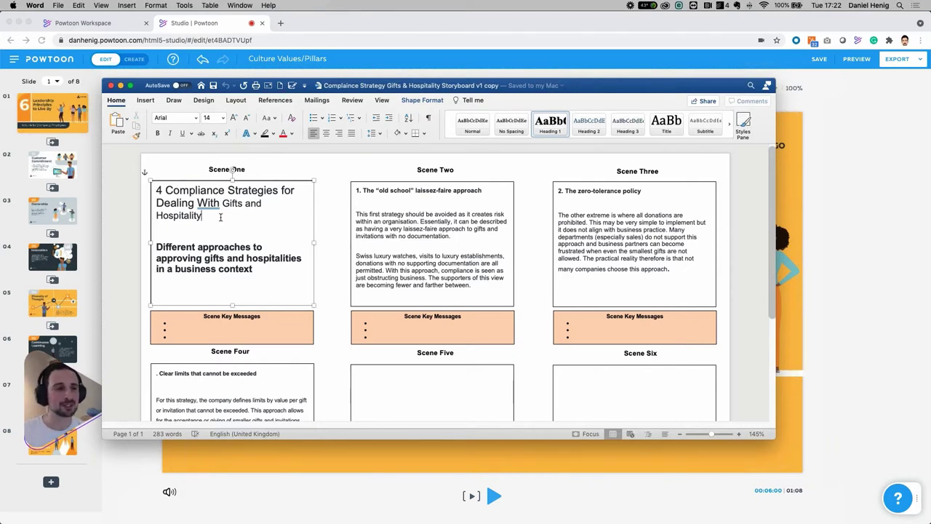
- Copy 'Compliance Strategies for Dealing With Gifts and Hospitality' from Scene One and move Word aside
drag(190, 231, 157, 195)
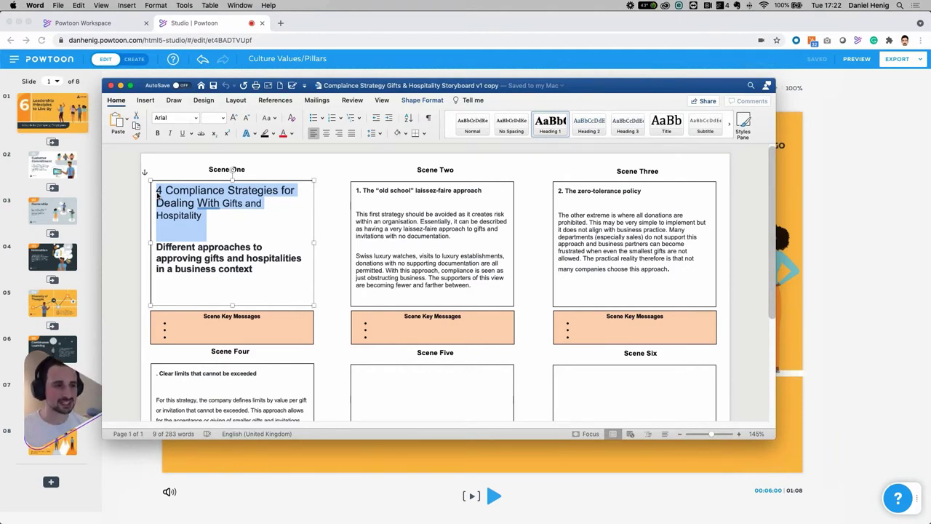
click(208, 216)
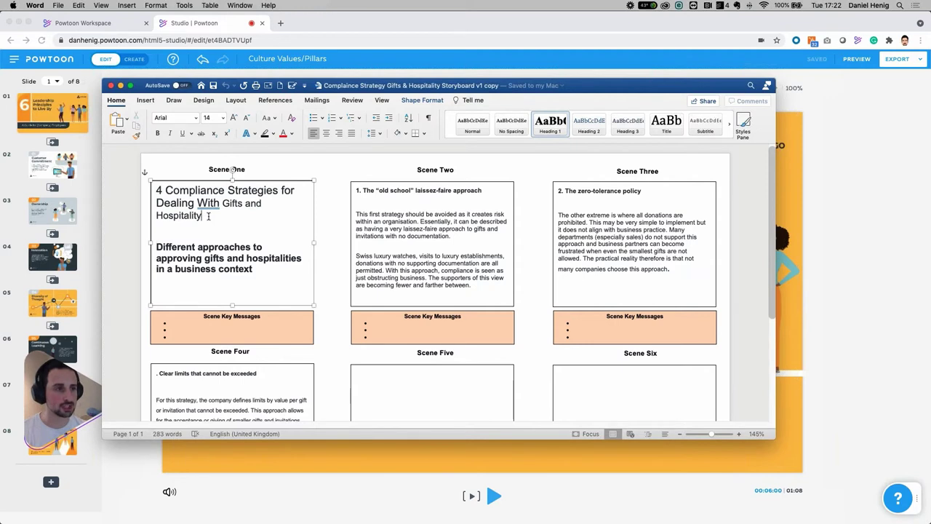
drag(218, 216, 155, 188)
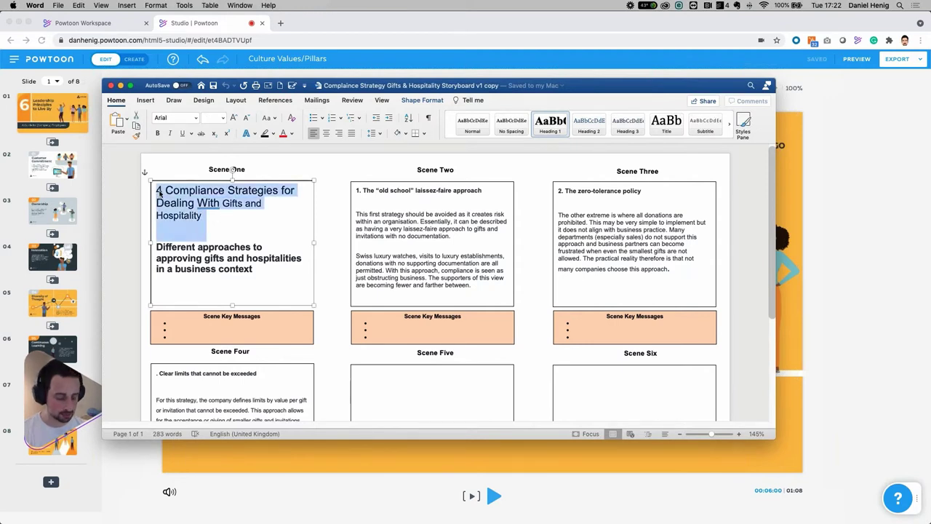
click(398, 88)
click(169, 190)
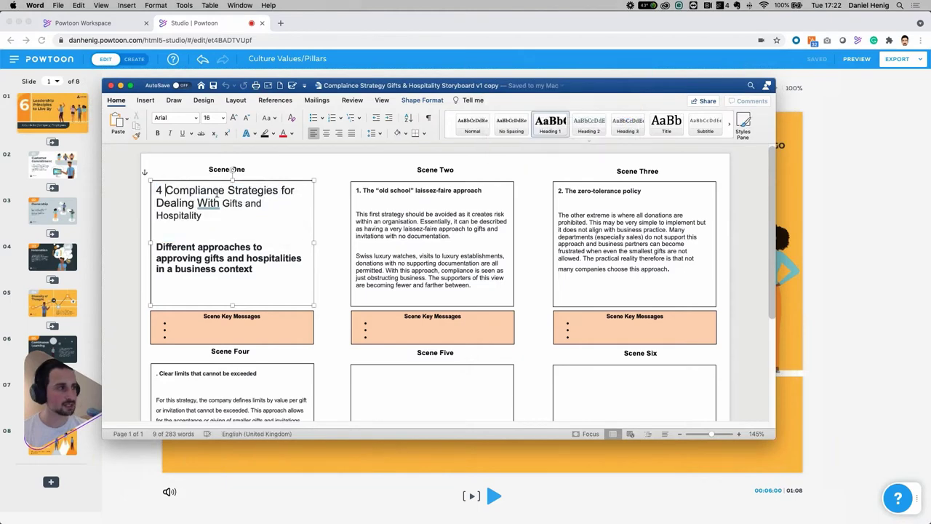
drag(168, 190, 209, 218)
key(super+c)
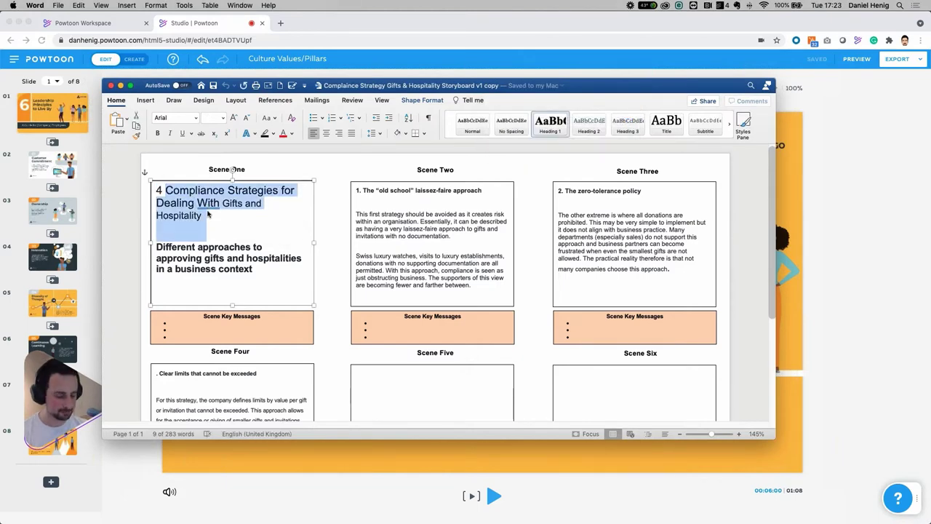
drag(321, 82, 0, 86)
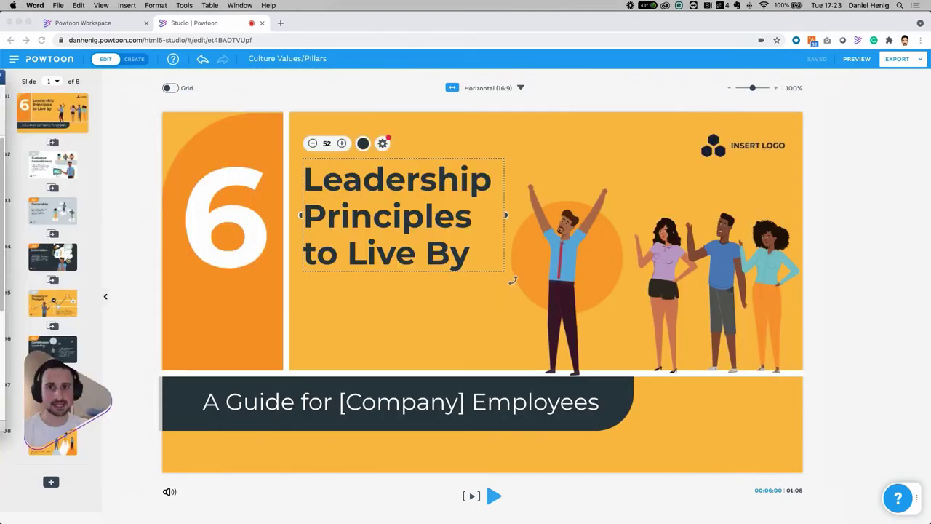
- Replace the title slide heading with the pasted 'Compliance Strategies for Dealing With Gifts and Hospitality'
click(366, 198)
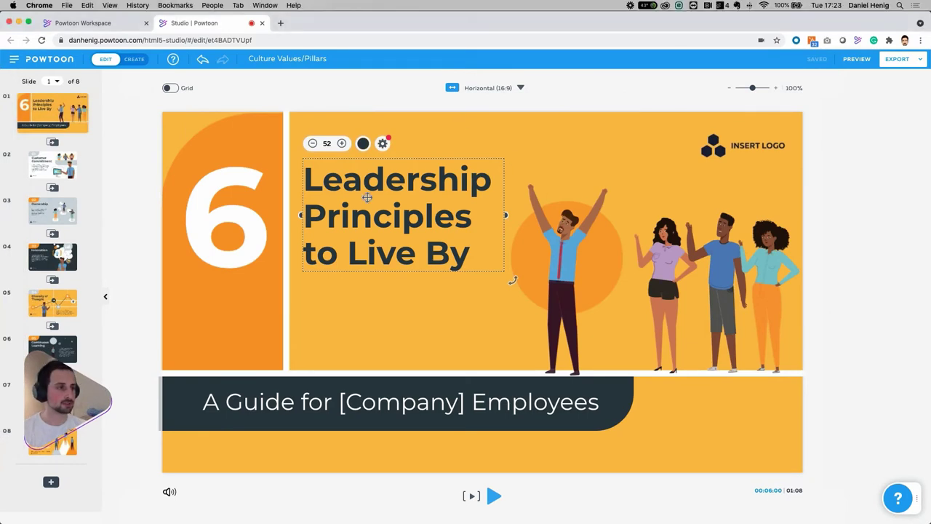
double_click(371, 196)
key(super+a)
key(Right)
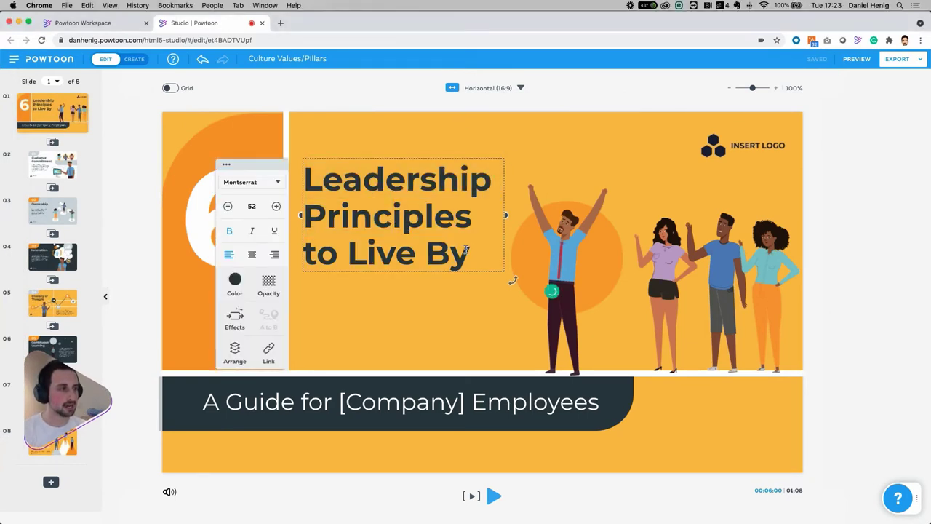
drag(339, 213, 293, 182)
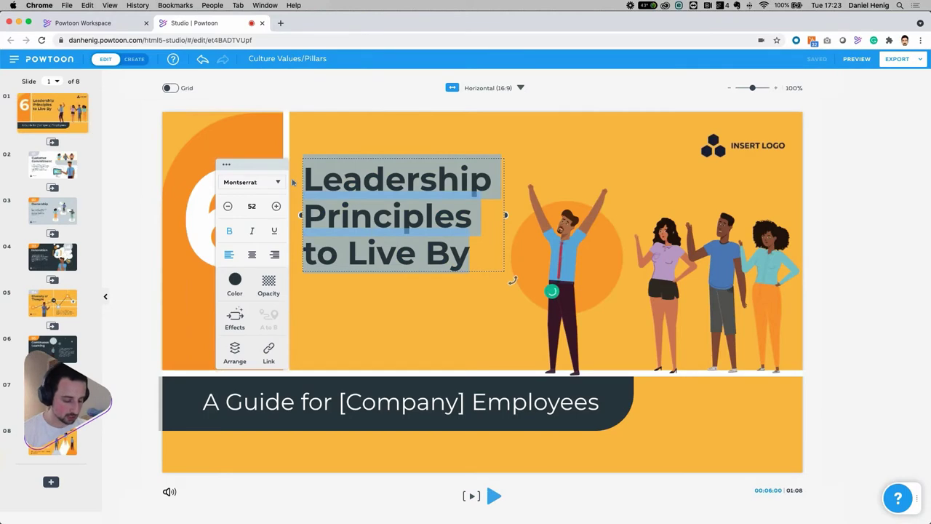
key(super+v)
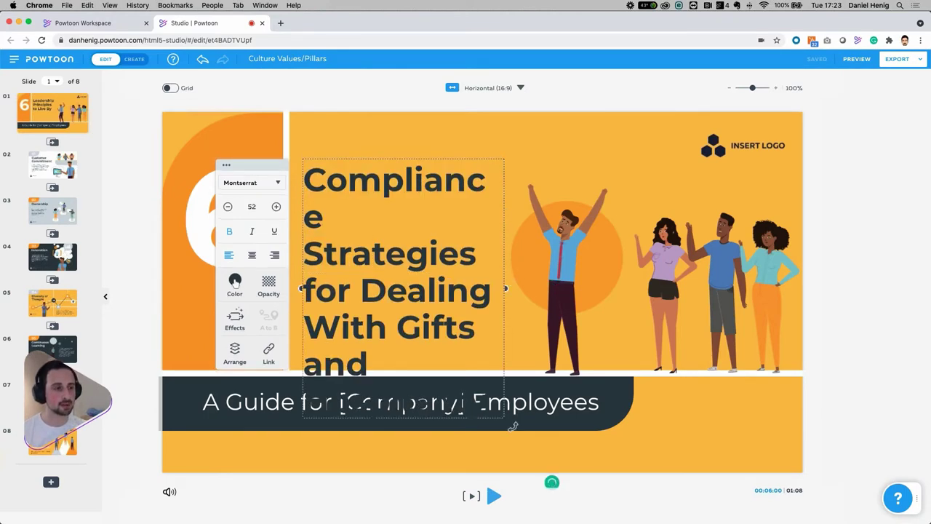
- Set the title heading's font size to 40
click(261, 207)
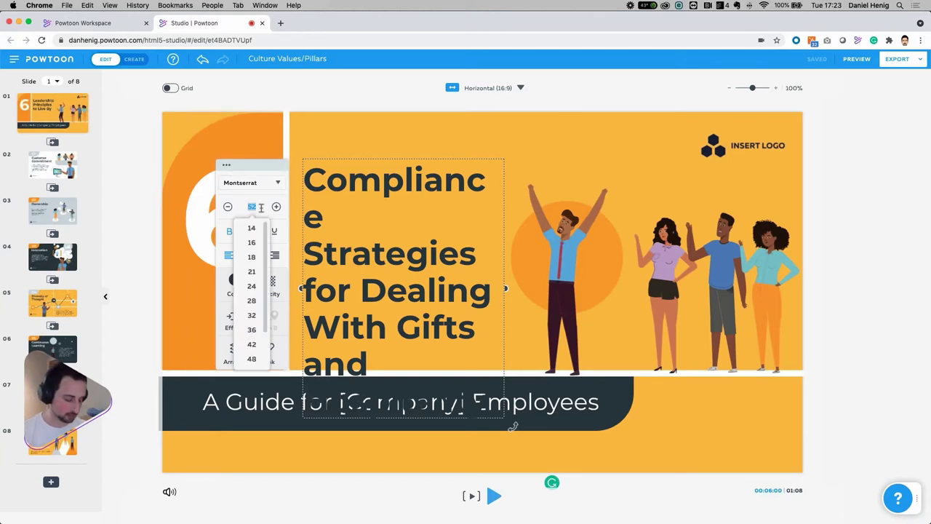
text(40)
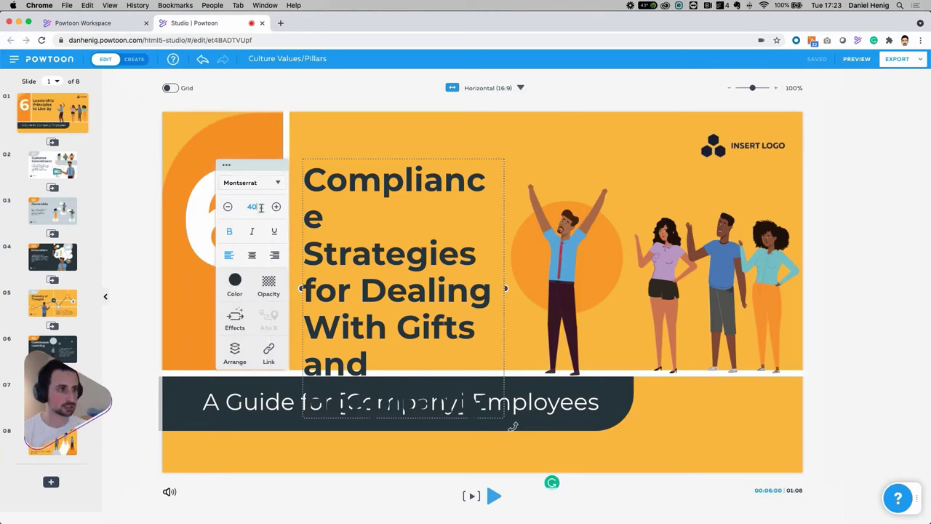
key(Return)
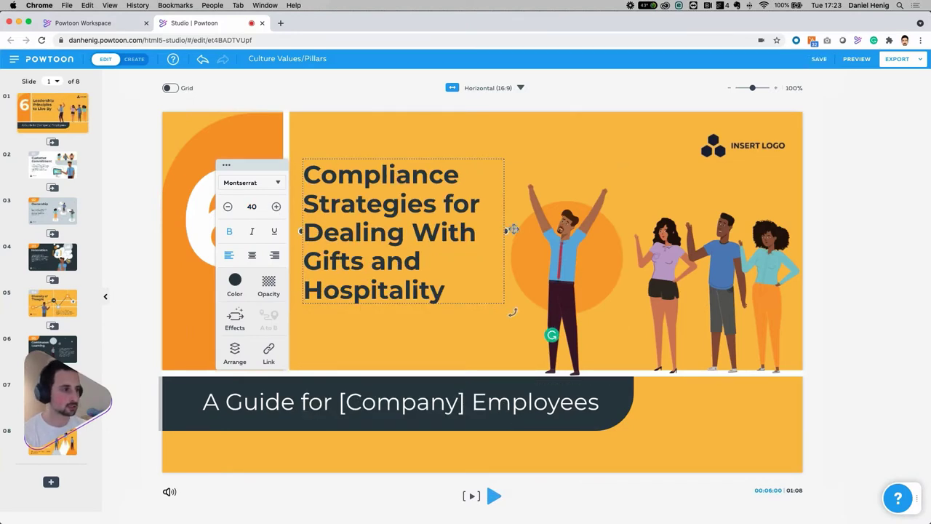
double_click(402, 215)
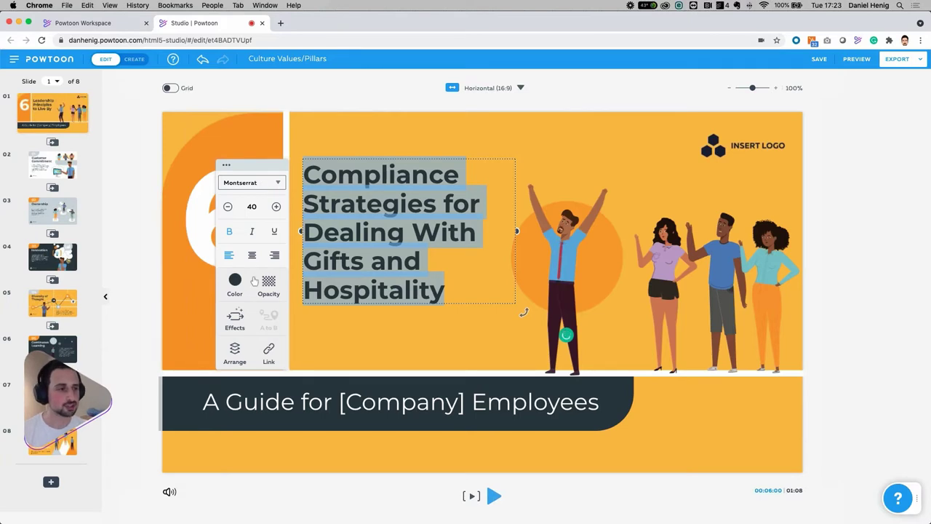
- Change the title heading's font from Montserrat to Helvetica via the Favorites fonts
click(249, 187)
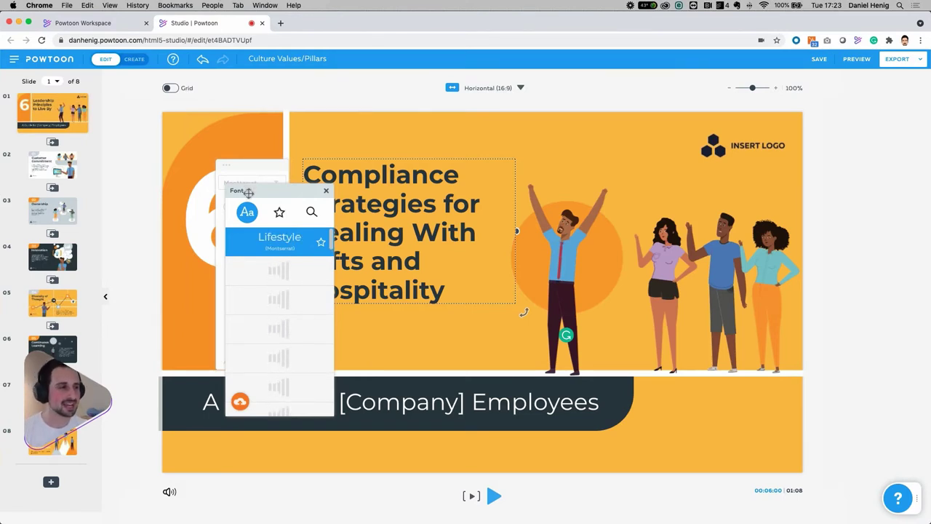
scroll(256, 270, up, 3)
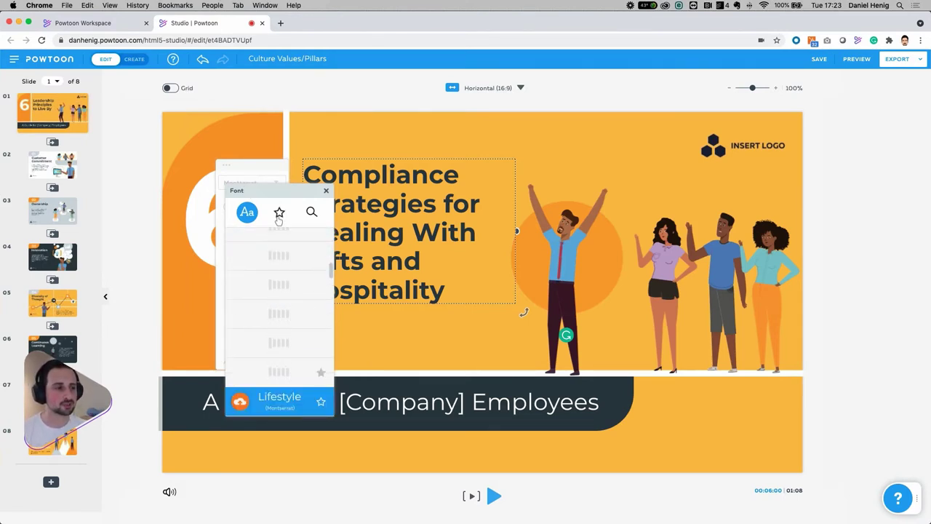
scroll(237, 405, down, 2)
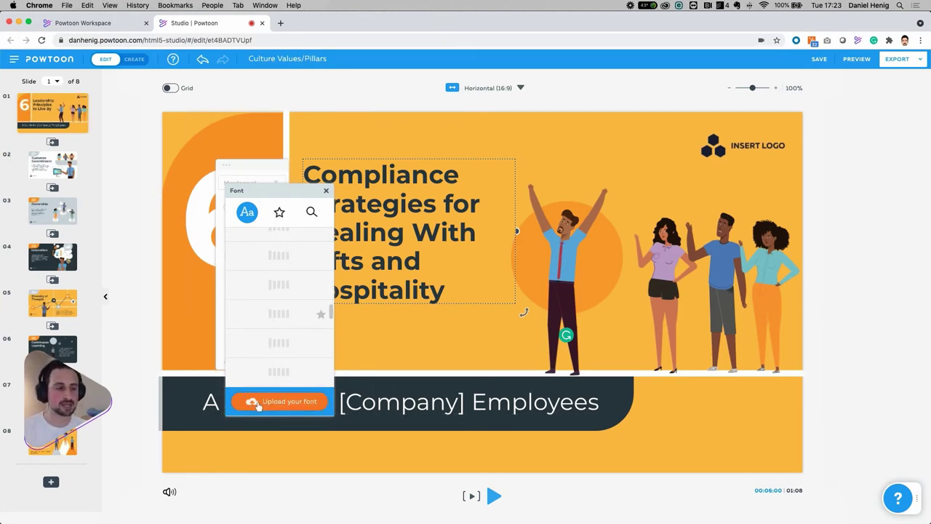
click(257, 405)
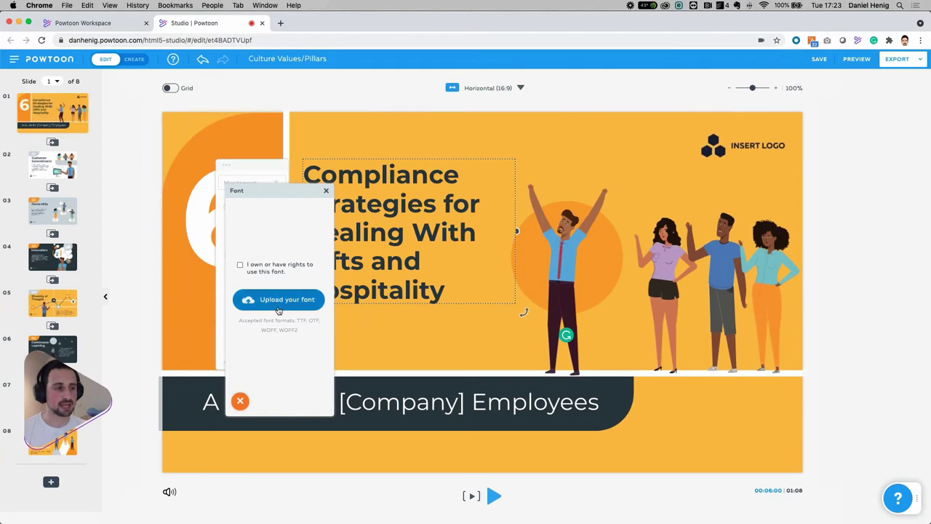
click(325, 191)
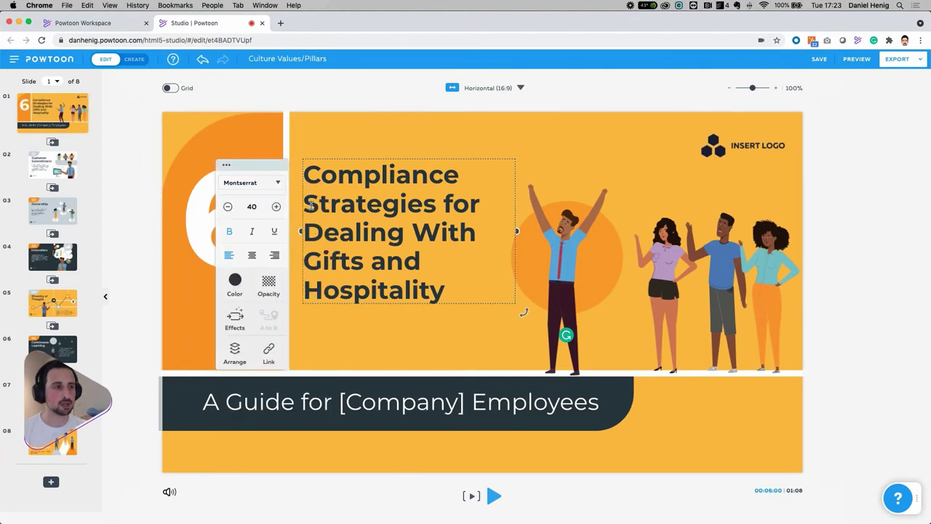
click(250, 183)
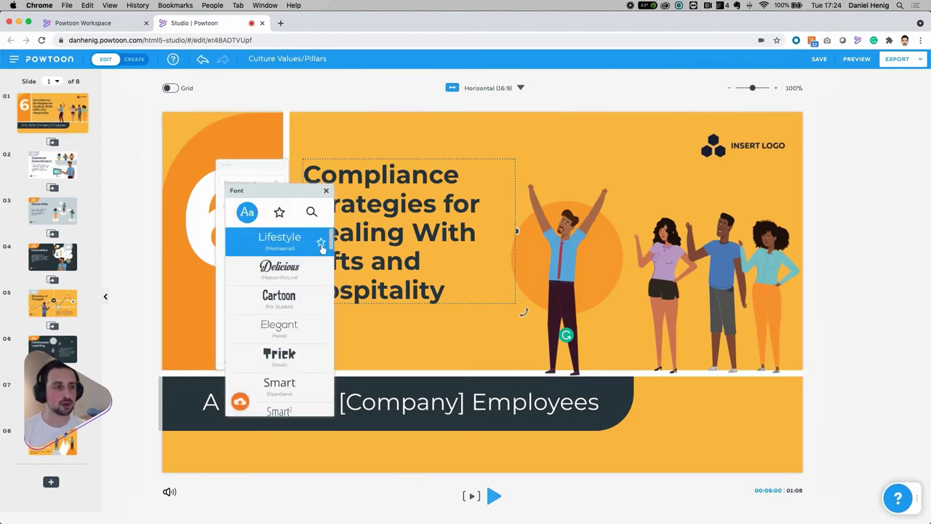
scroll(322, 247, down, 3)
scroll(322, 247, down, 8)
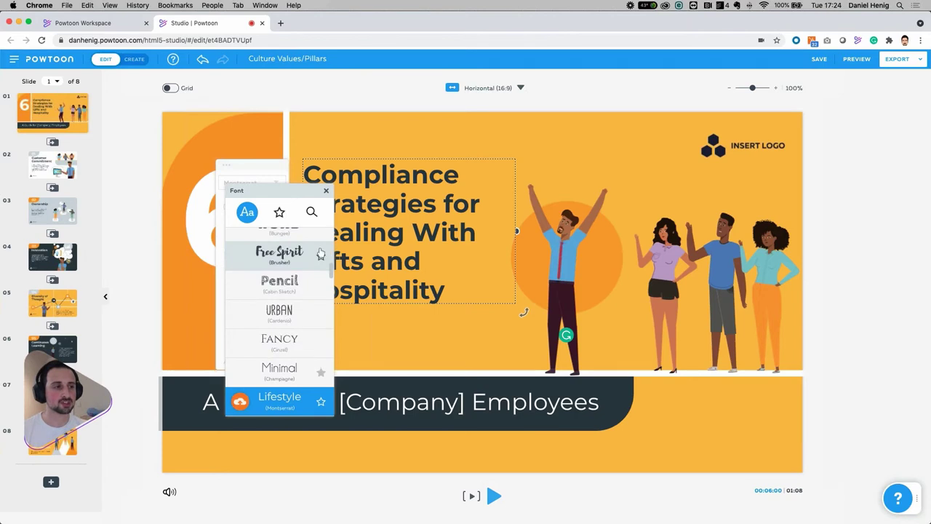
click(279, 213)
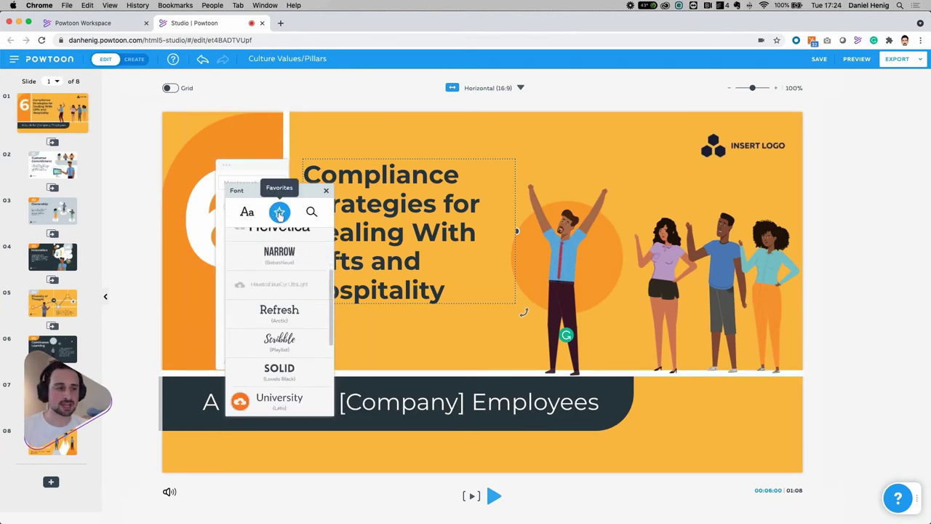
scroll(291, 273, up, 2)
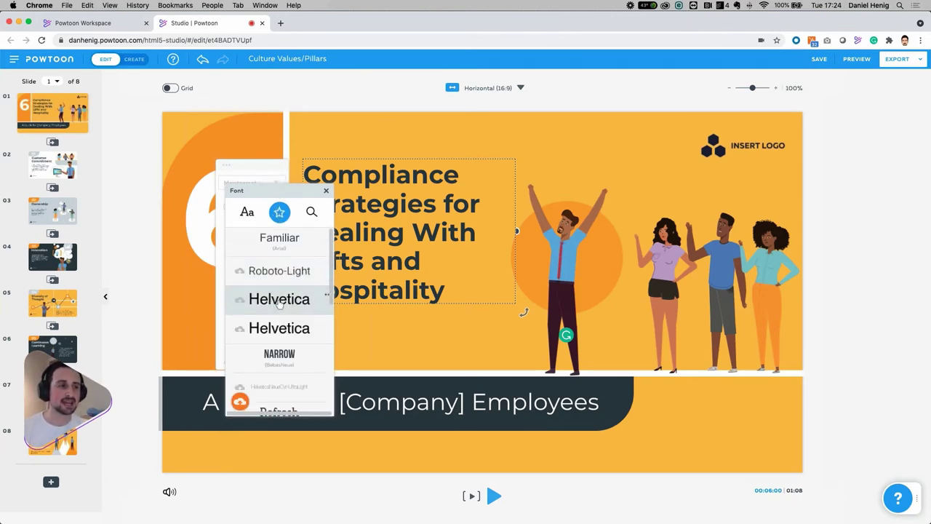
click(279, 301)
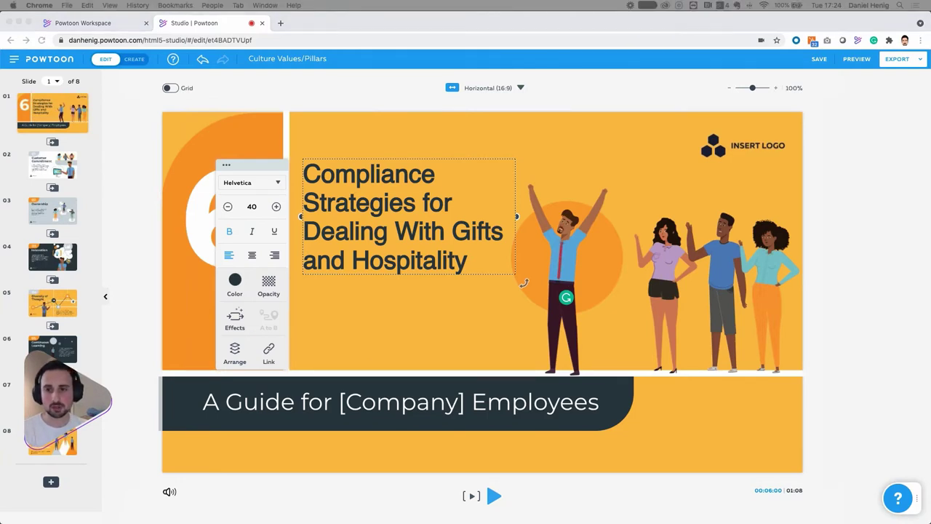
- Paste 'Different approaches to approving gifts and hospitalities in a business context' as subtitle at size 30
click(317, 406)
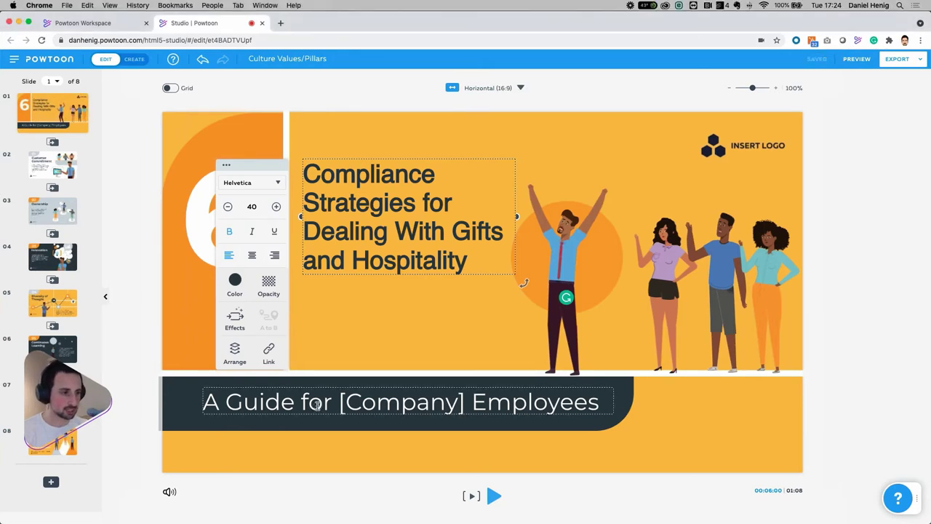
double_click(316, 404)
text(Different approaches to approving gifts and hospitalities in a business context)
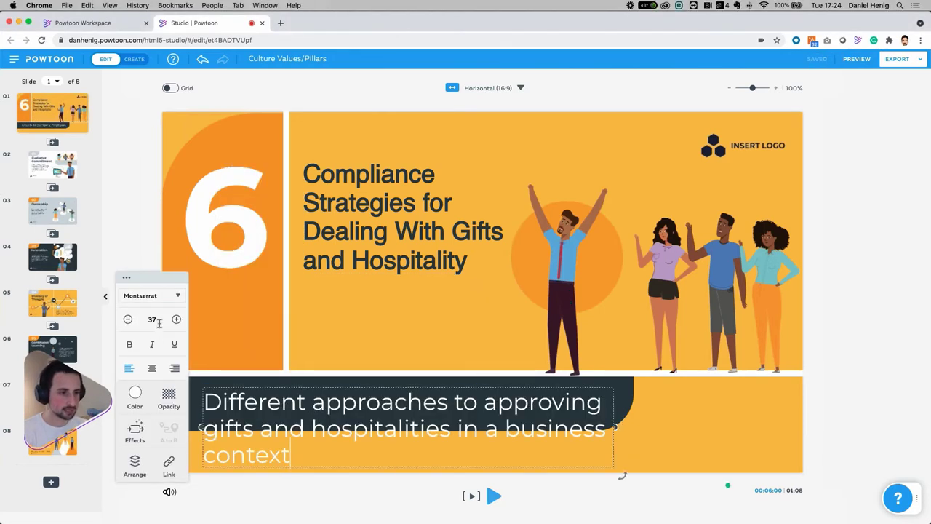
click(159, 319)
text(30)
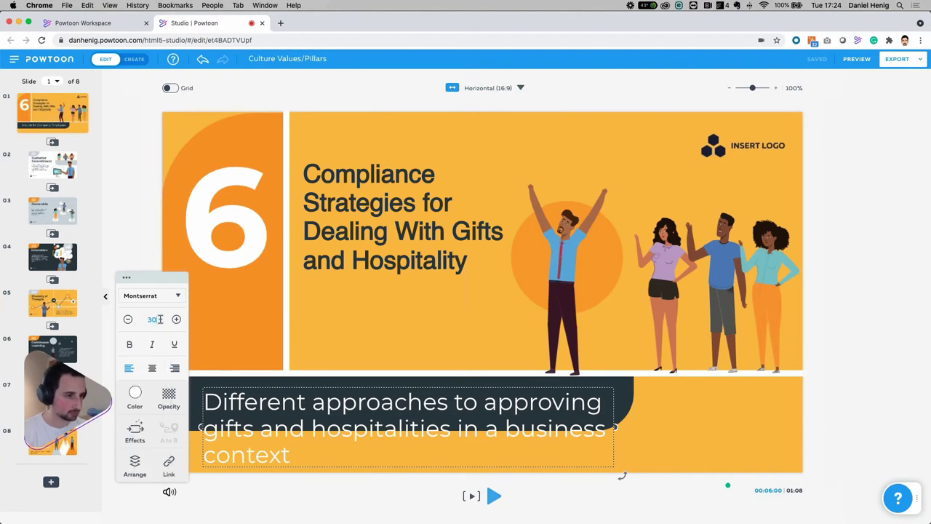
key(Return)
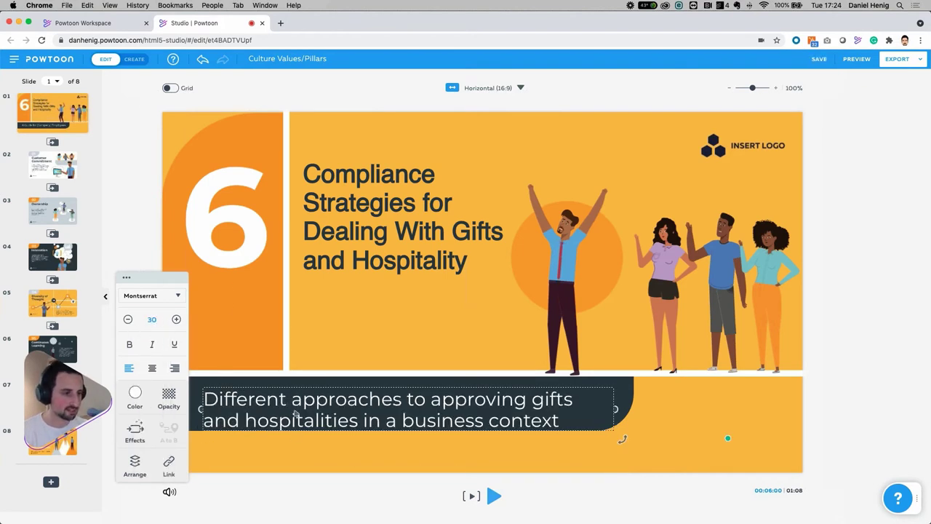
drag(294, 407, 286, 401)
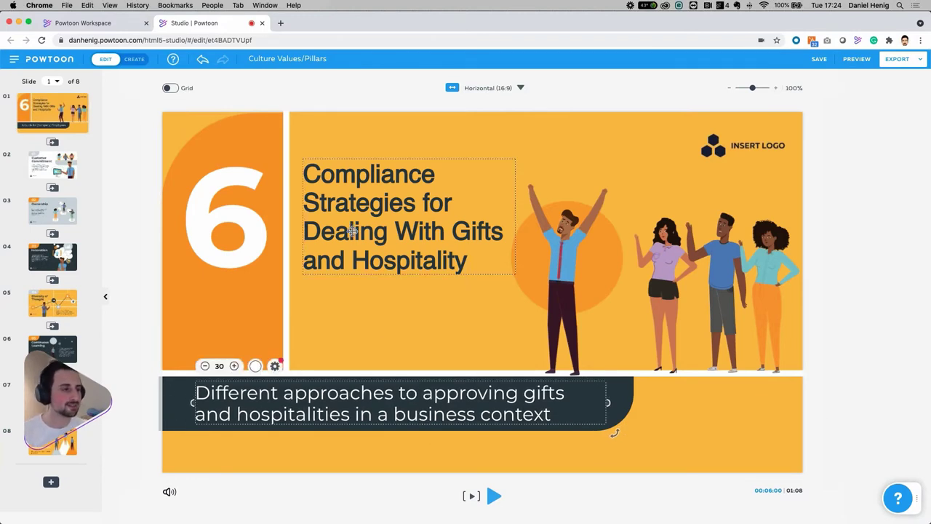
- Set the subtitle's font to Helvetica from the Favorites fonts
click(274, 366)
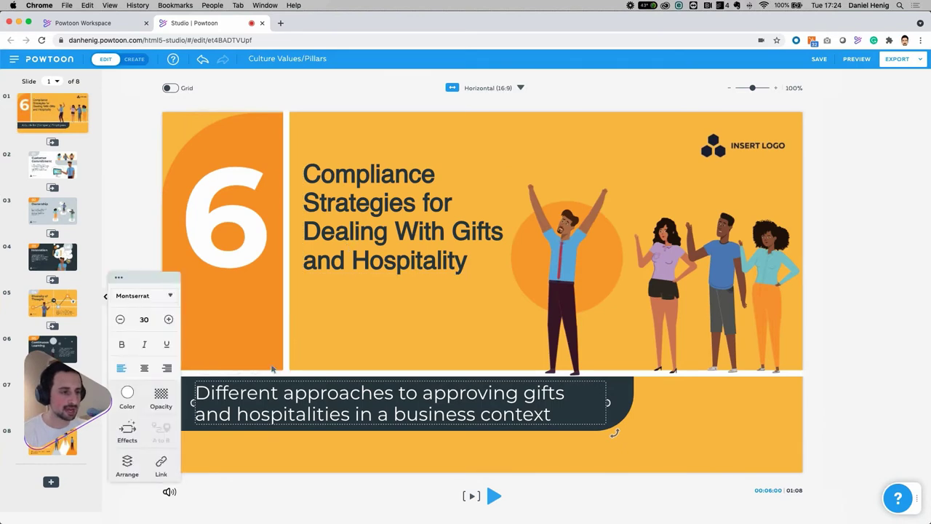
click(168, 297)
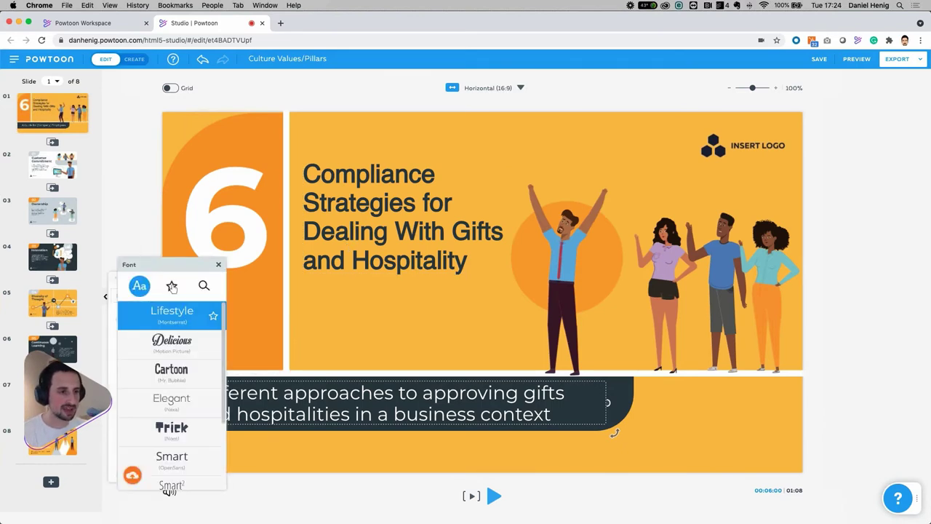
click(170, 293)
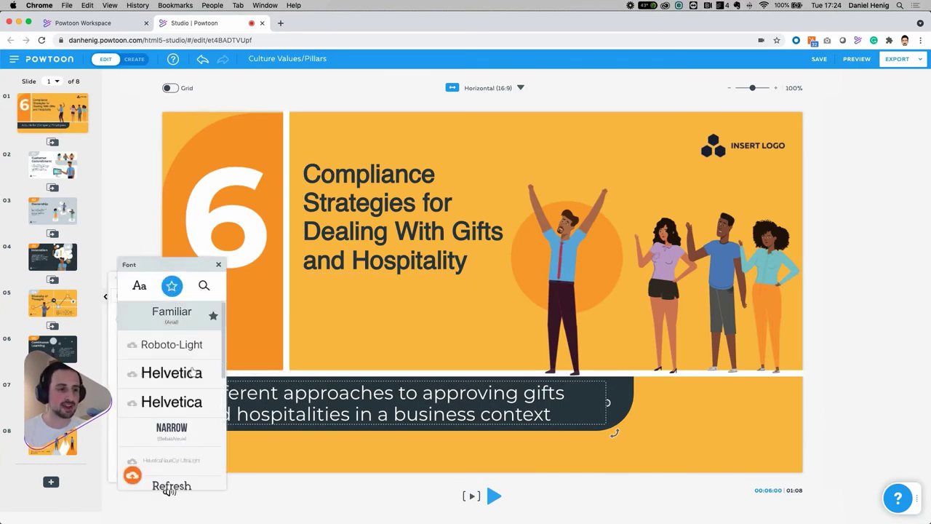
click(197, 373)
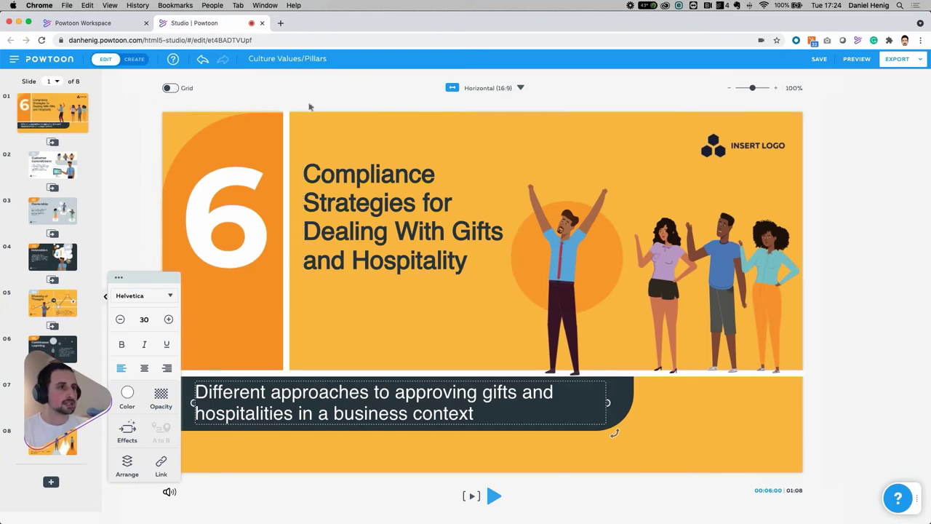
click(292, 128)
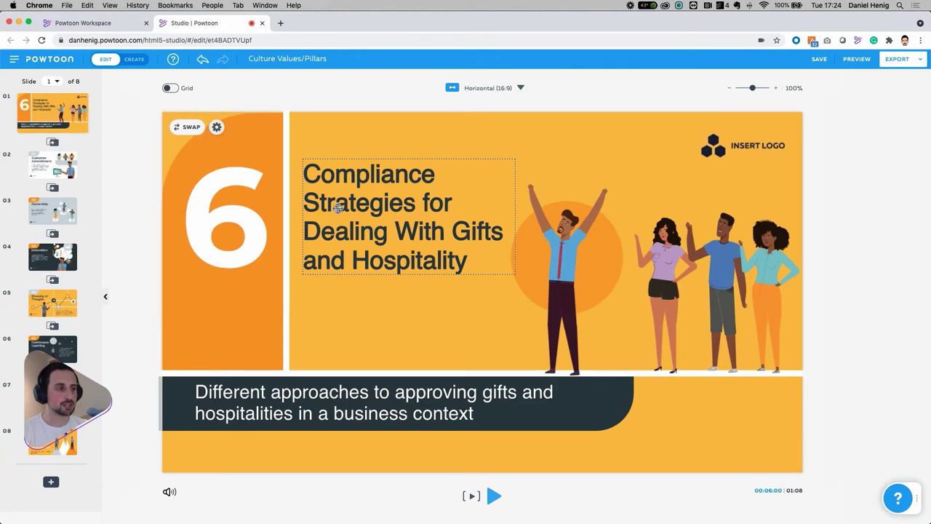
- Swap the purple-shirt woman in the right-hand group for the white-shirt man from My Characters
click(572, 281)
click(725, 262)
click(726, 262)
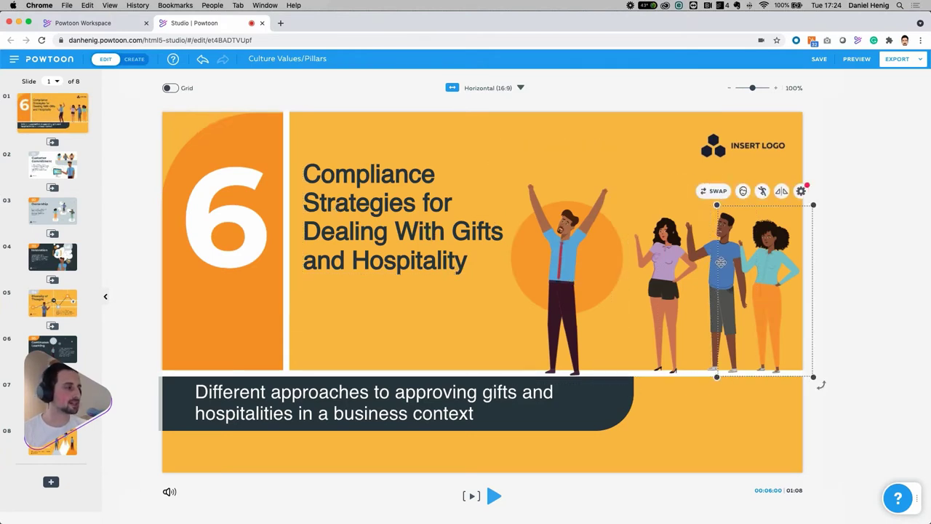
click(563, 269)
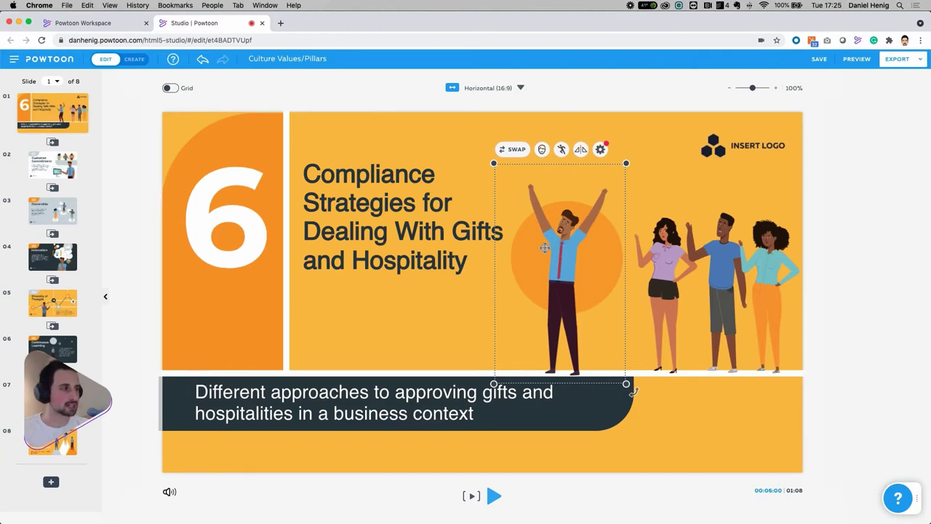
click(641, 259)
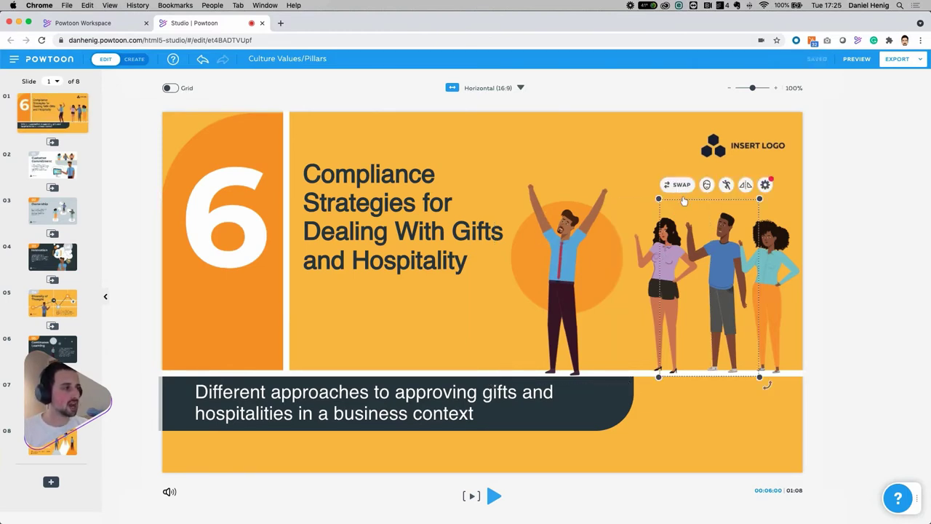
click(567, 242)
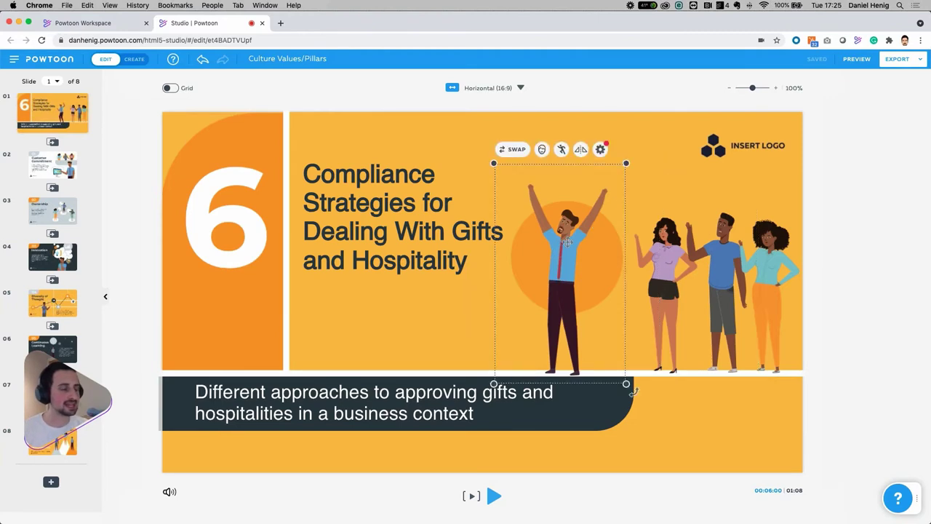
click(660, 248)
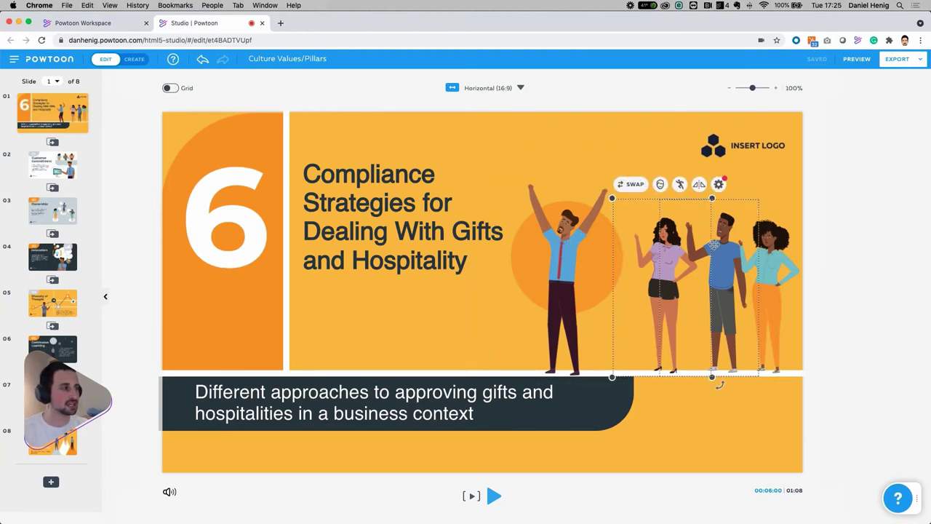
click(655, 244)
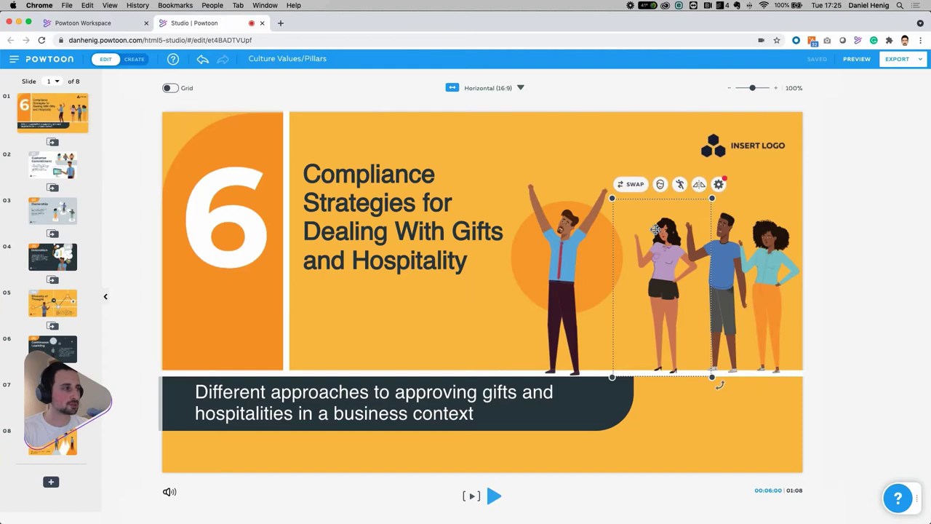
click(638, 188)
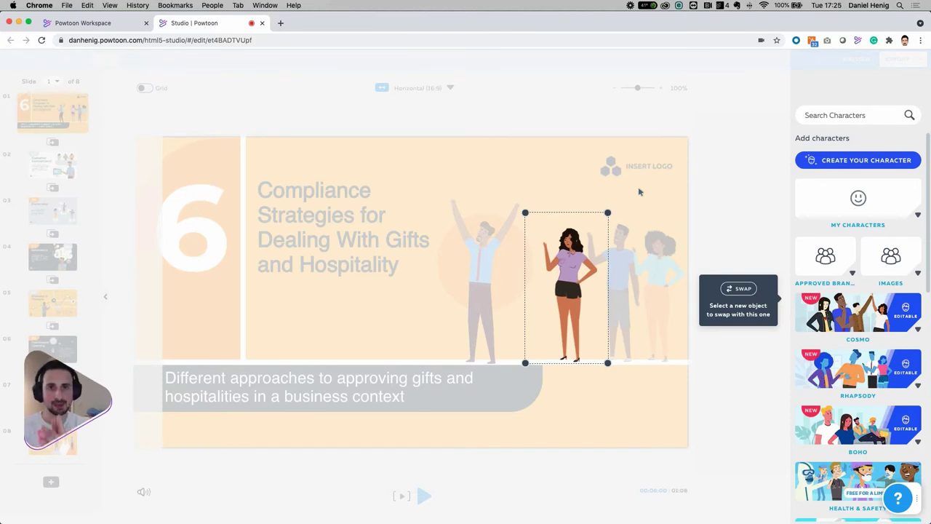
click(864, 217)
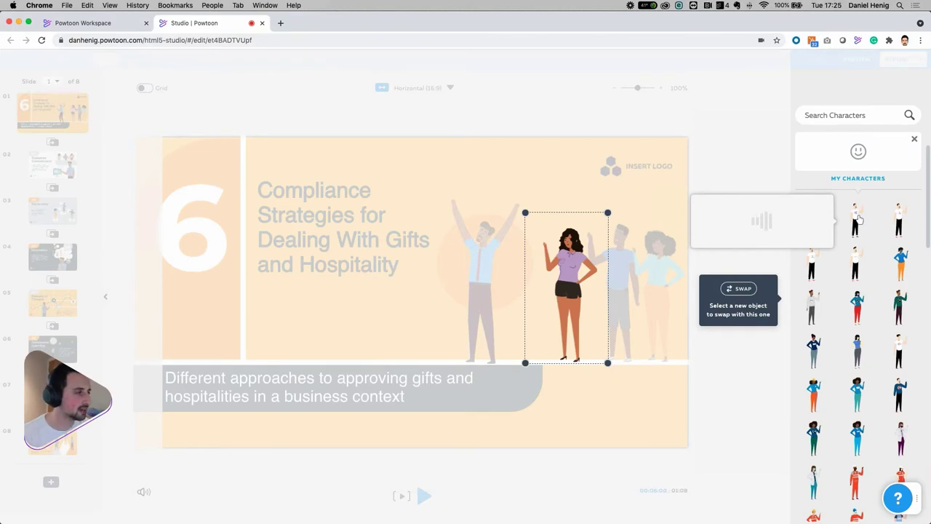
click(858, 219)
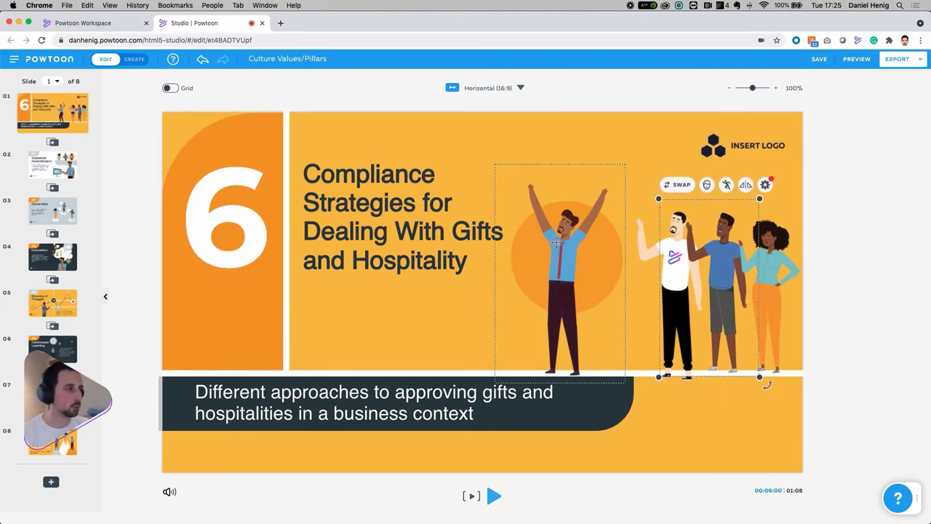
- Check the raised-arms man's pose choices, then shift the white-shirt man slightly left
click(557, 242)
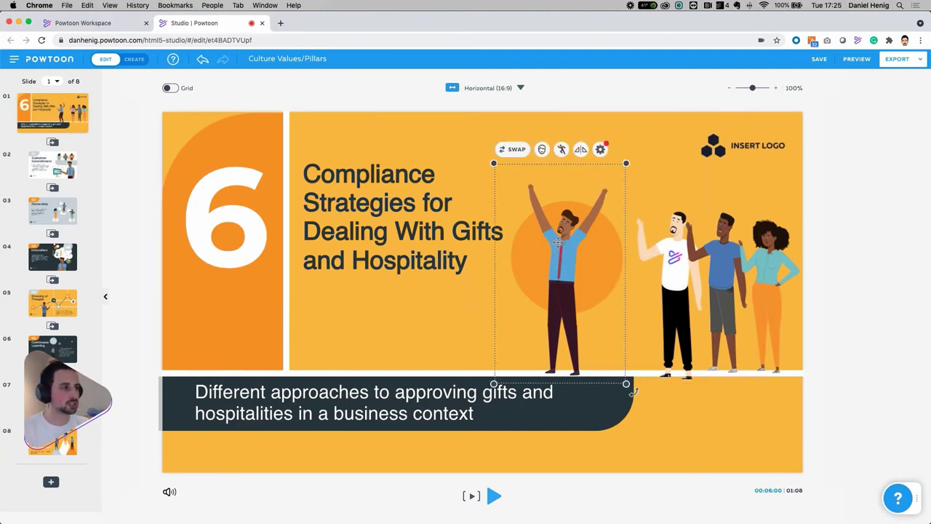
click(562, 150)
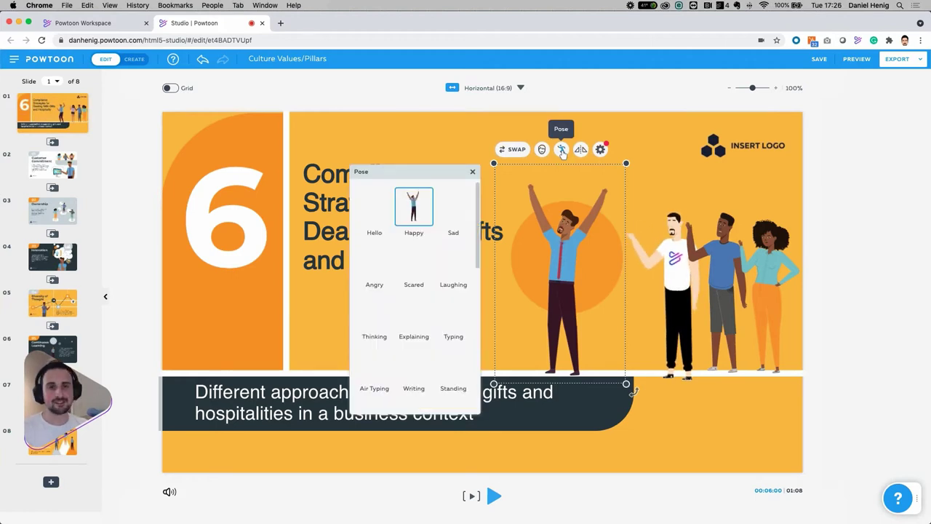
click(433, 141)
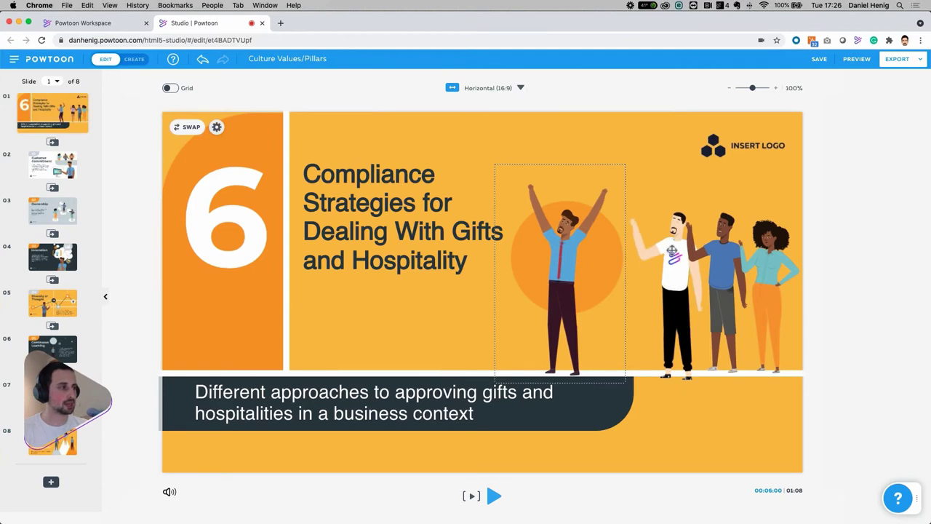
click(664, 255)
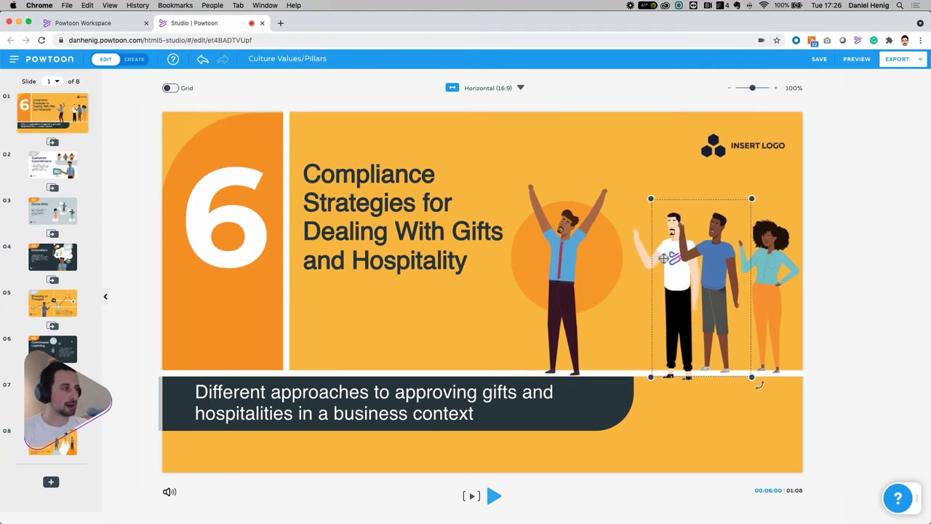
drag(623, 250, 603, 256)
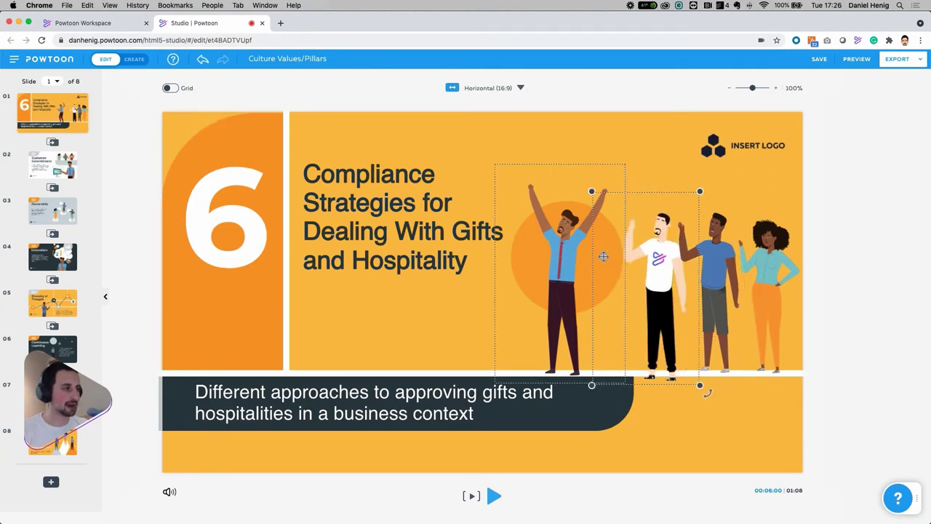
- Move the arms-raised blue-shirt character right, then nudge it back left to fine-tune its spot
click(553, 246)
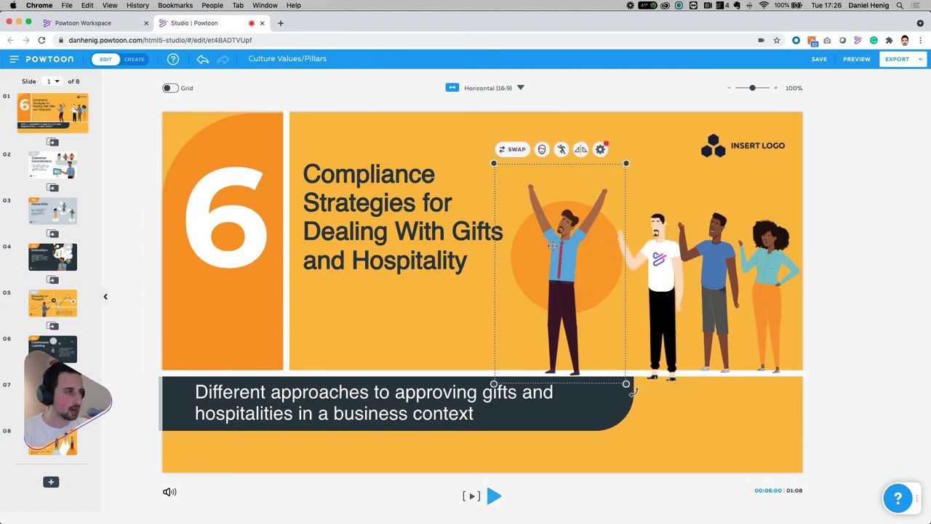
click(473, 271)
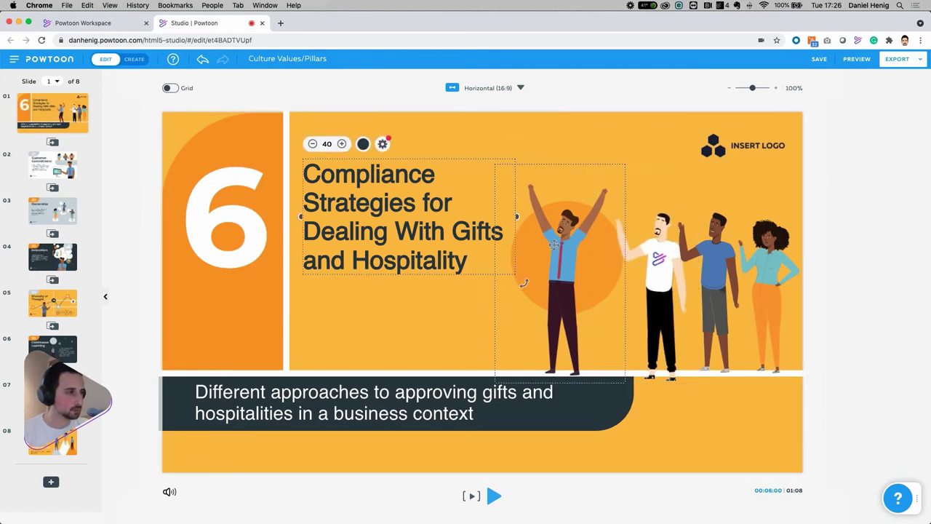
drag(554, 245, 585, 248)
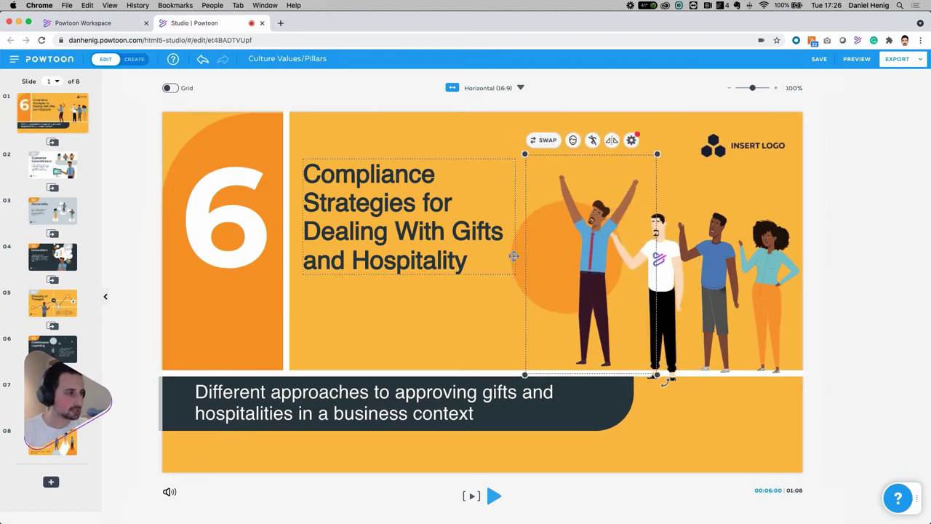
click(515, 256)
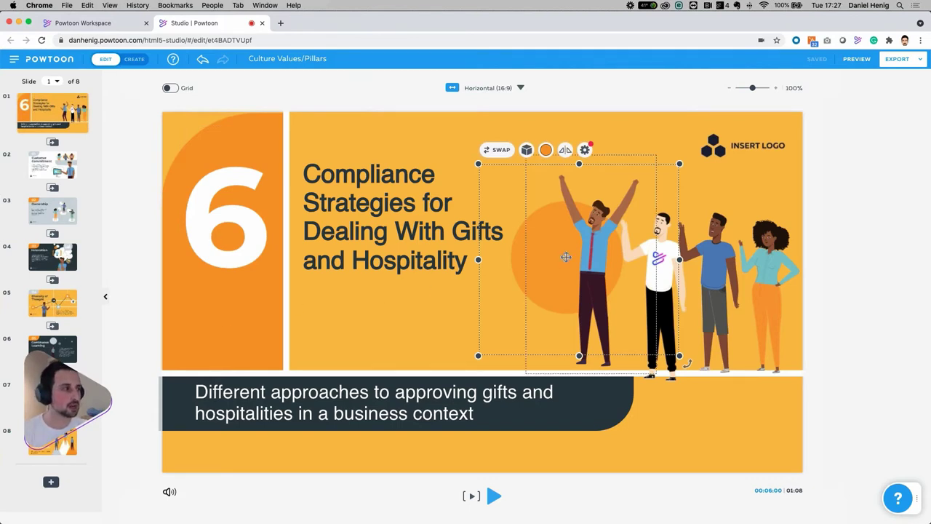
drag(591, 246, 568, 248)
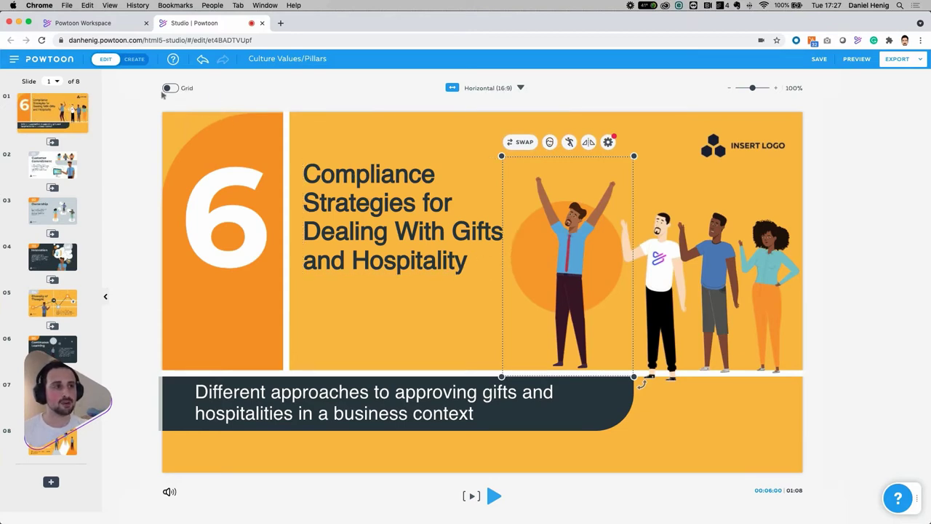
- Turn the title slide's background green using the My Colors swatch
click(202, 125)
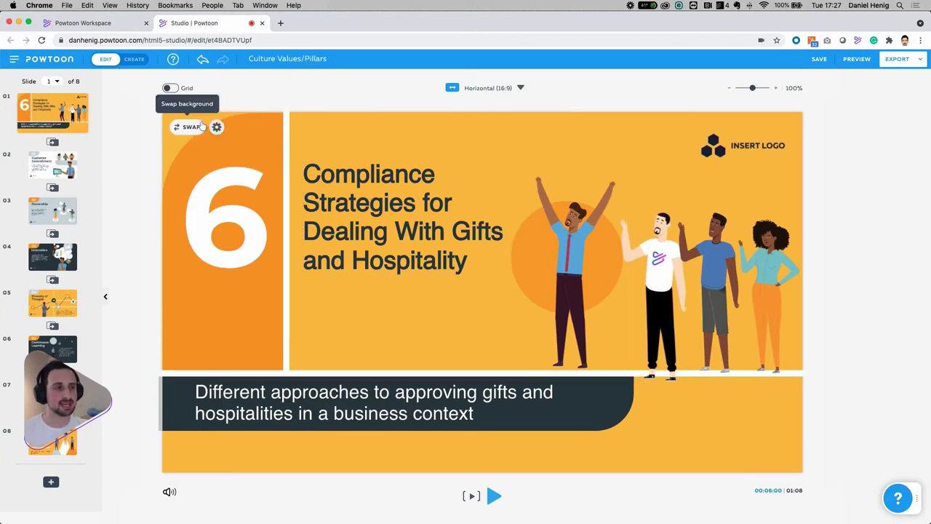
click(217, 127)
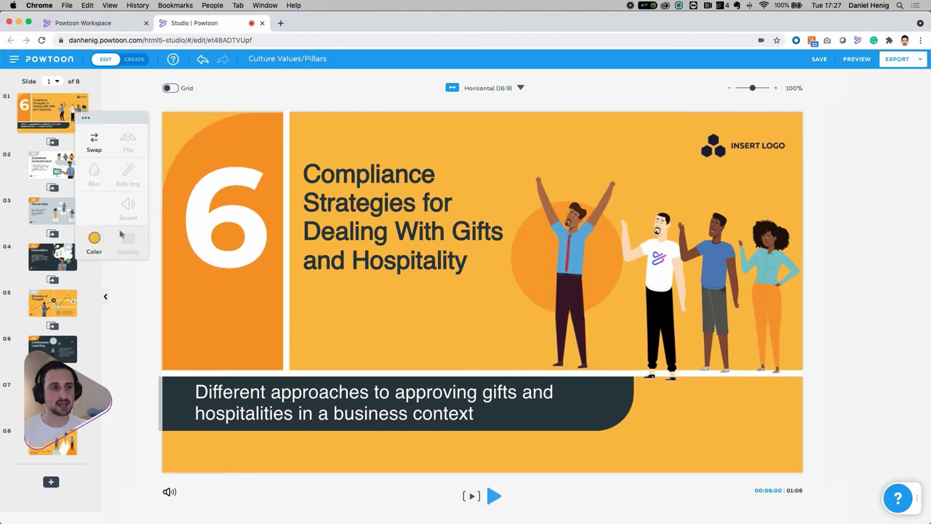
click(99, 240)
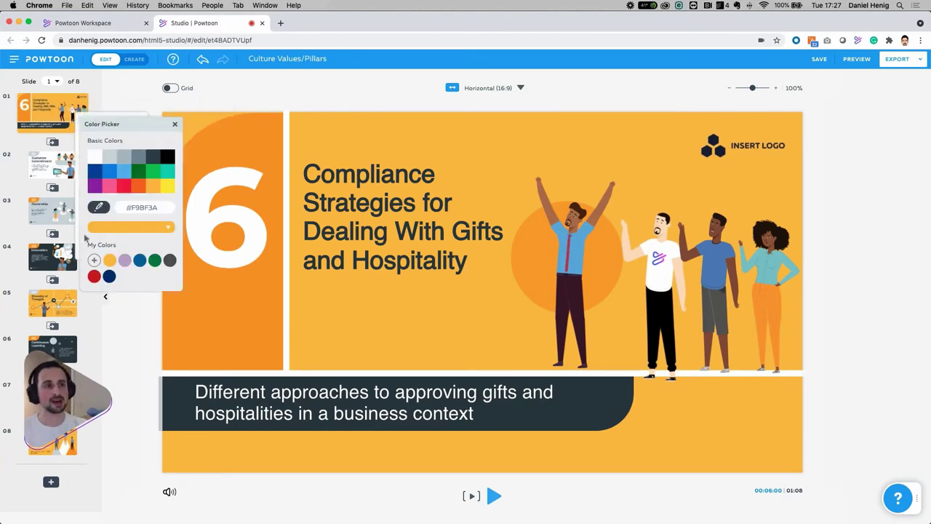
drag(110, 122, 137, 113)
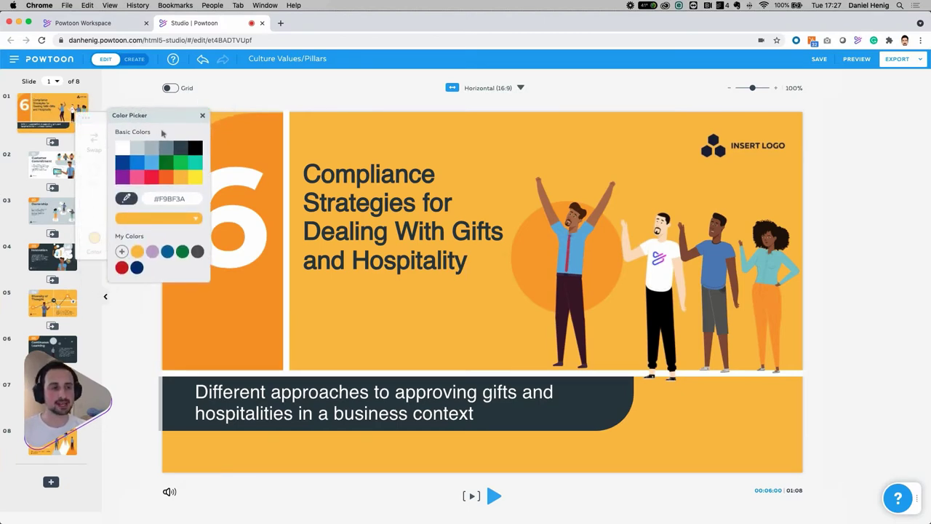
click(194, 200)
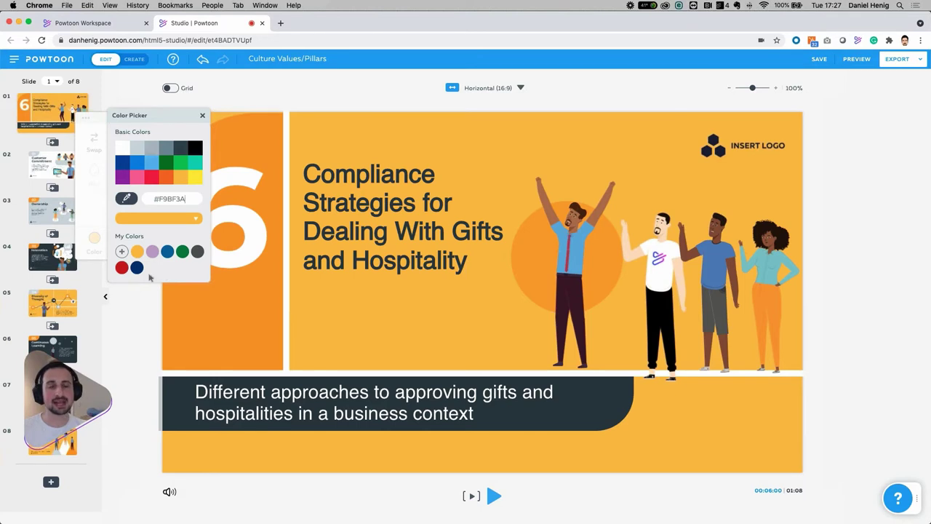
mouse_move(155, 252)
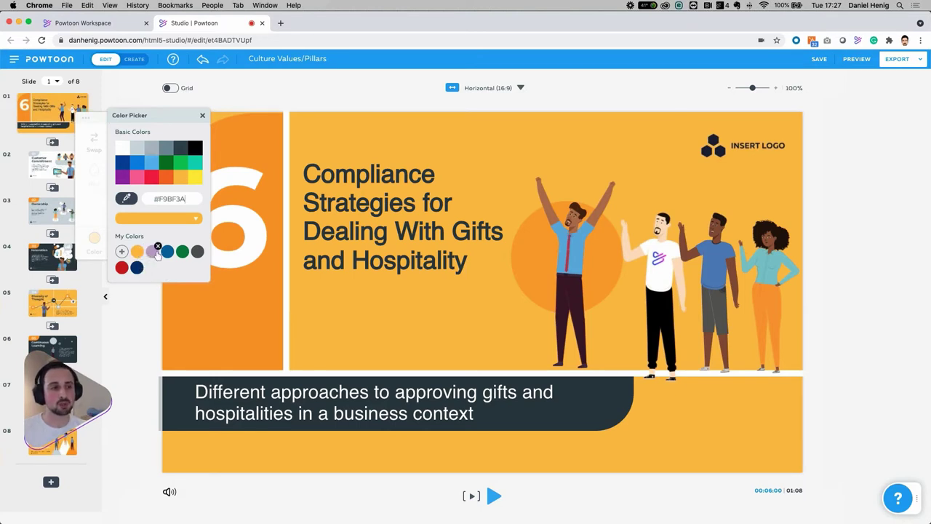
mouse_move(138, 269)
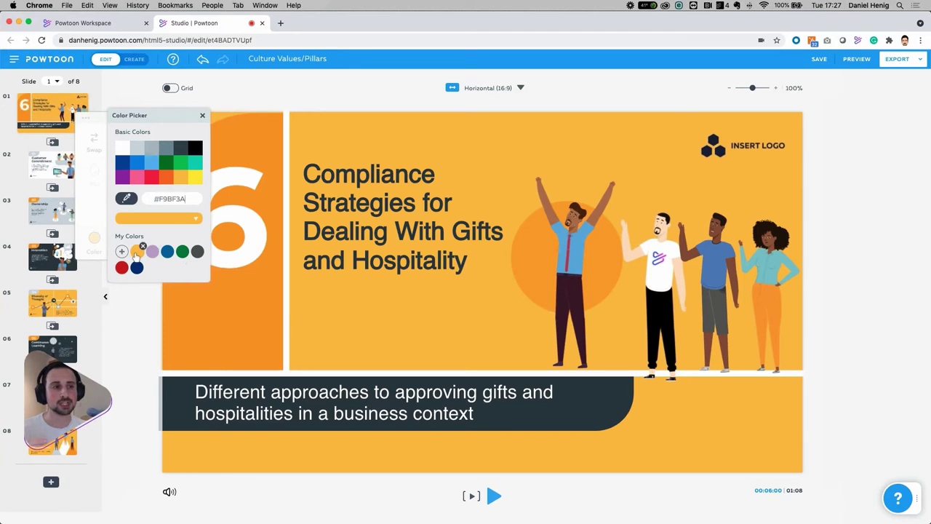
mouse_move(139, 256)
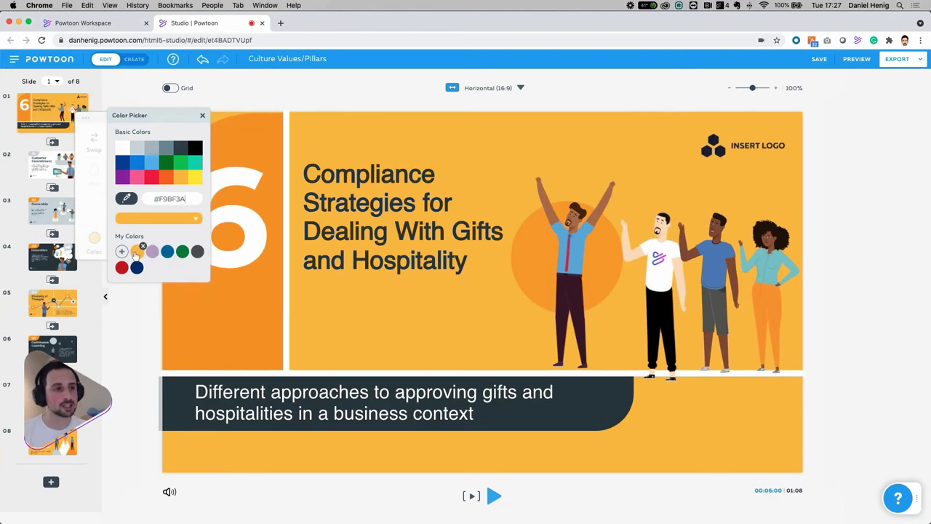
mouse_move(179, 253)
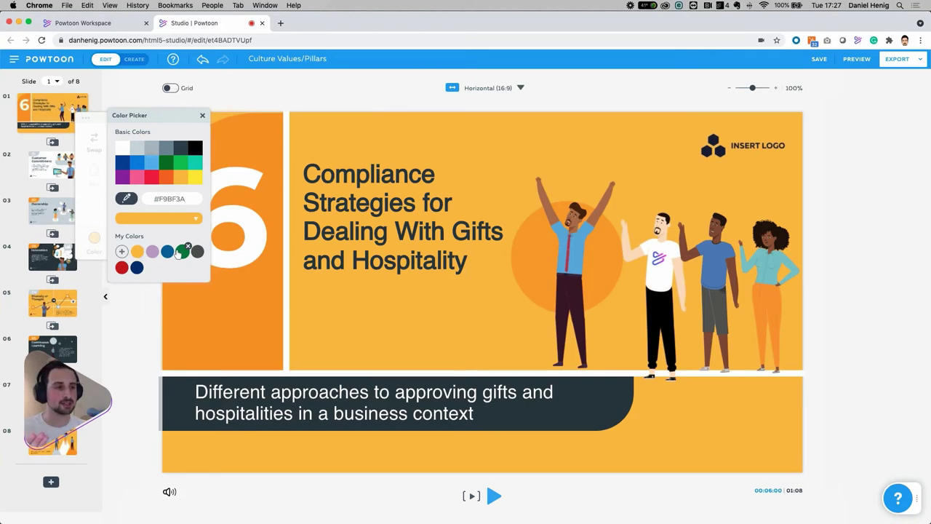
click(180, 252)
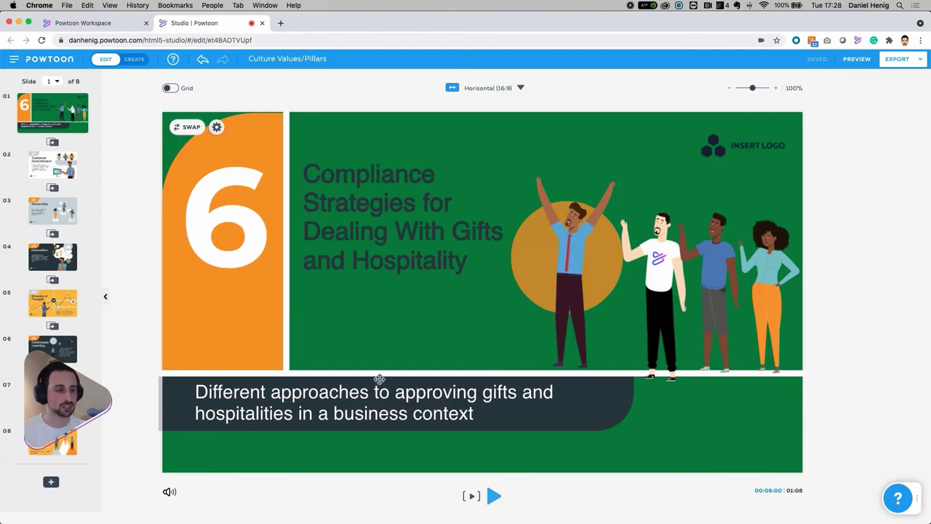
- Check the title text and character group, then open slide 2, Customer Commitment
click(386, 253)
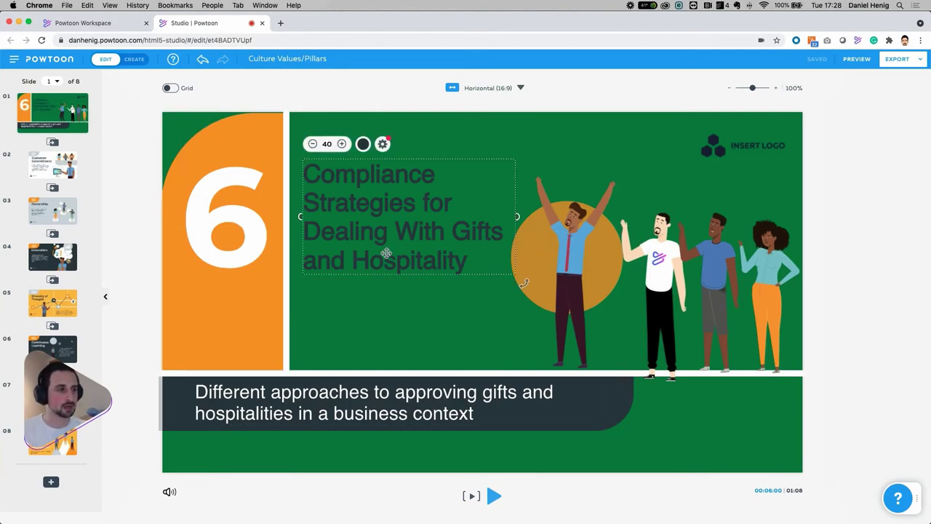
click(507, 131)
click(593, 244)
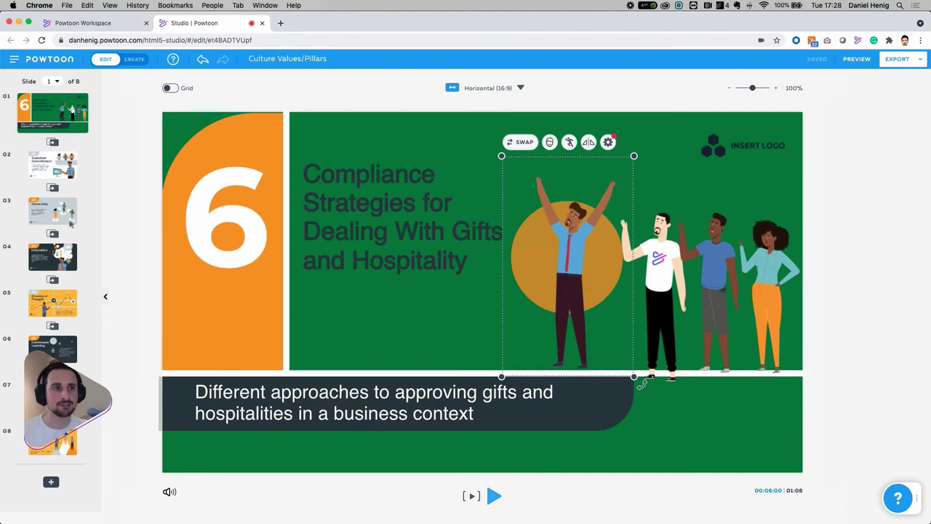
click(53, 173)
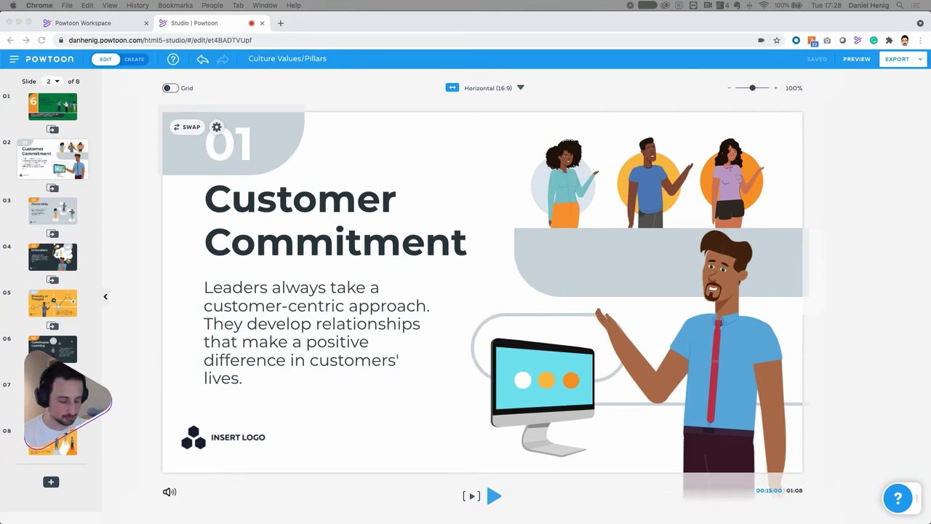
- Replace slide 2's body with the laissez-faire paragraph at size 20, removing its heading line
click(314, 307)
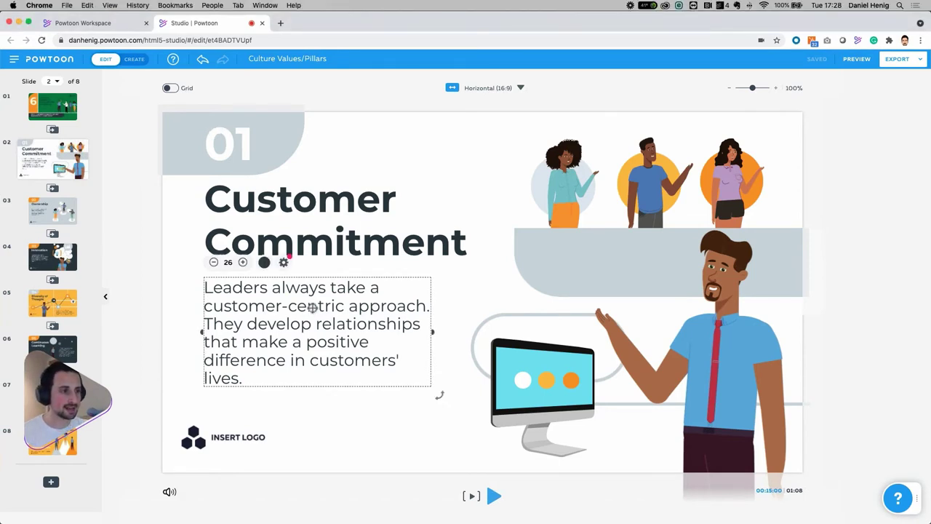
key(super+a)
text(1. The "old school" laissez-faire approach This first strategy should be avoided as it creates risk within an organisation. Essentially, it can be described as having a very laissez-faire approach to gifts and invitations with no documentation.)
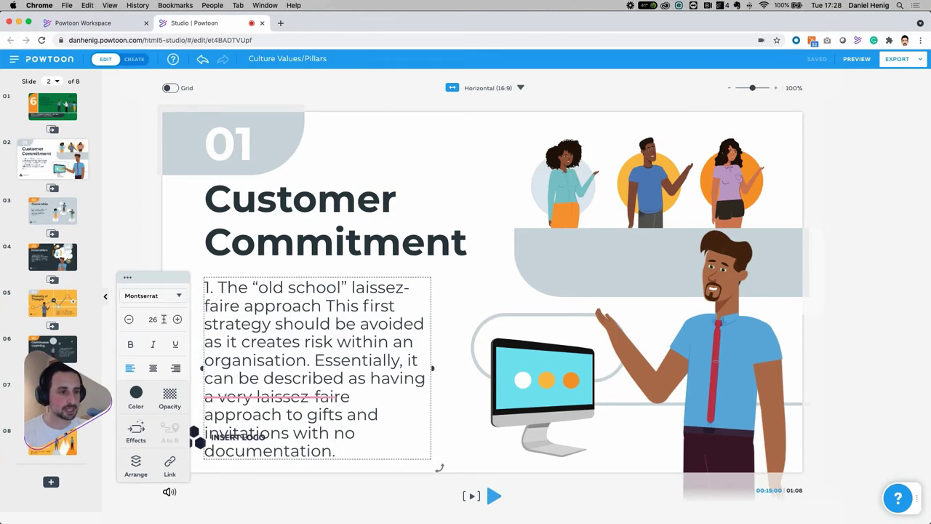
click(164, 319)
text(20)
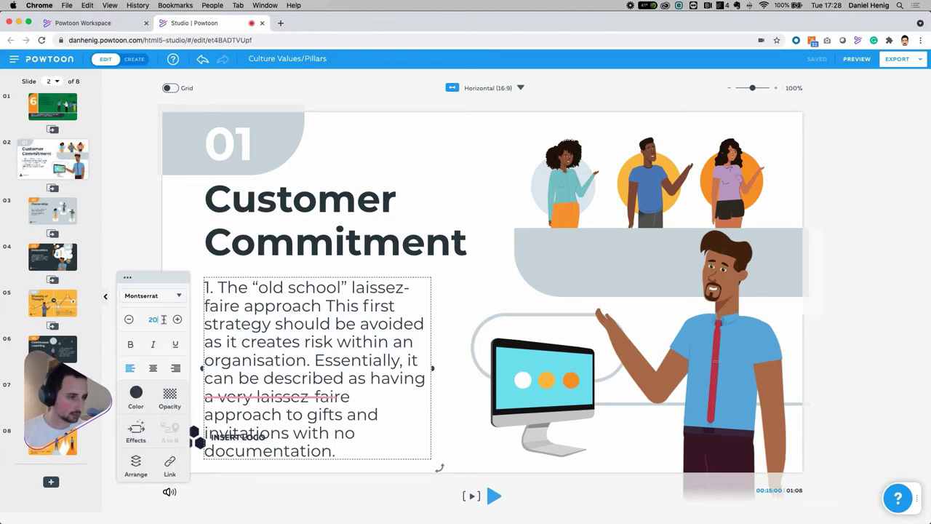
key(Return)
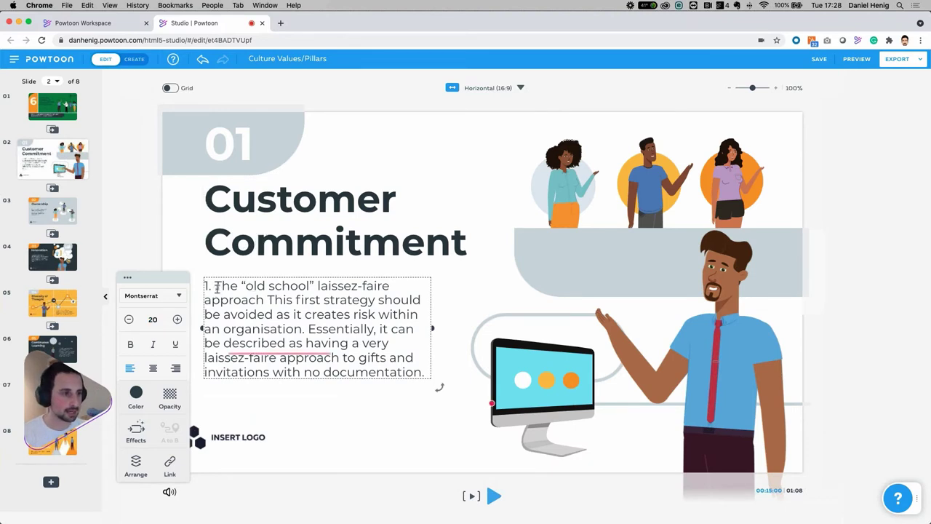
drag(265, 299, 201, 286)
key(super+c)
key(BackSpace)
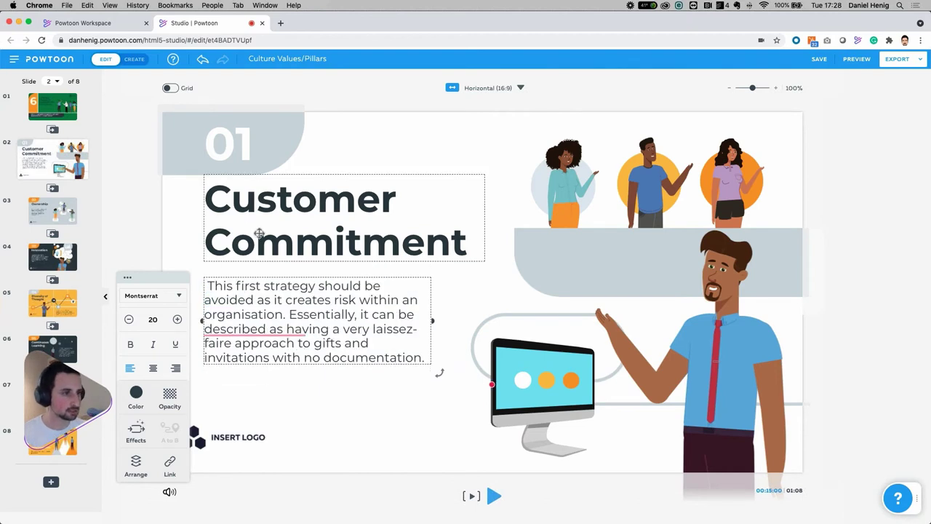
- Paste the laissez-faire heading over the Customer Commitment title at font size 40
click(259, 233)
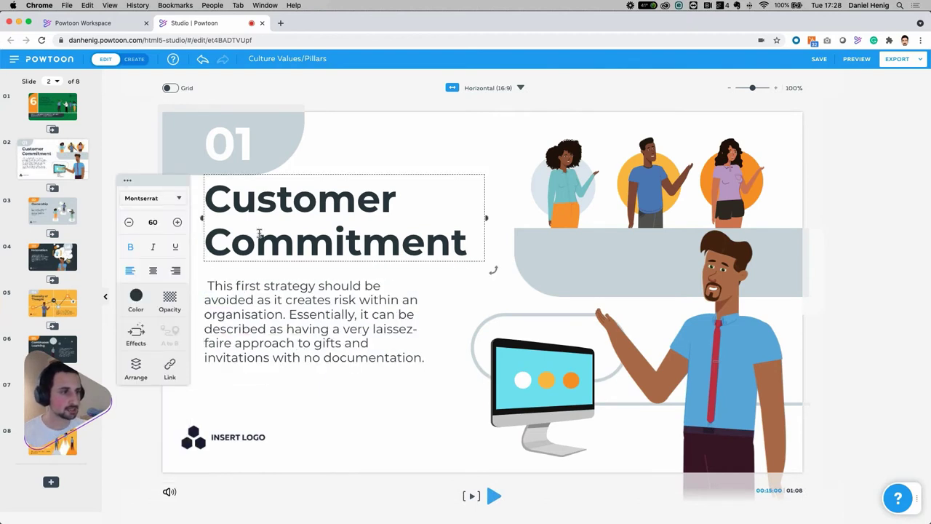
double_click(259, 233)
key(super+v)
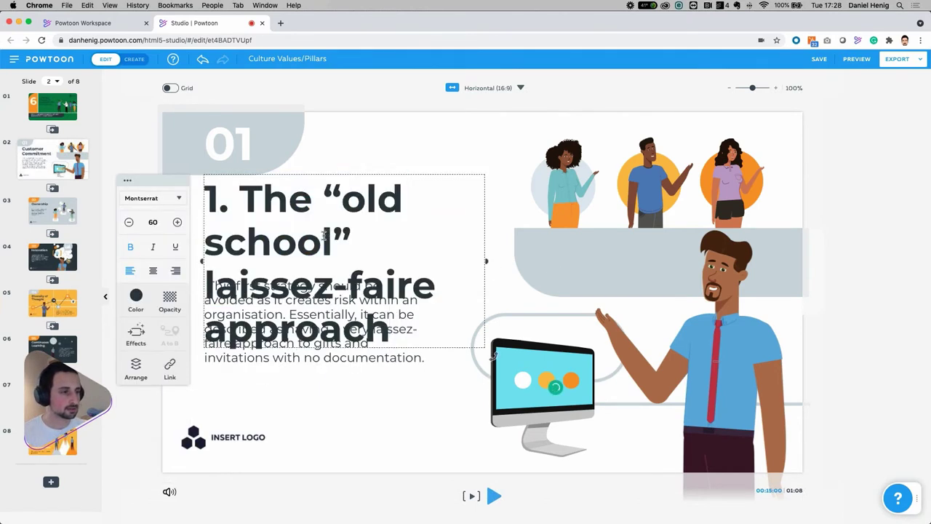
click(168, 218)
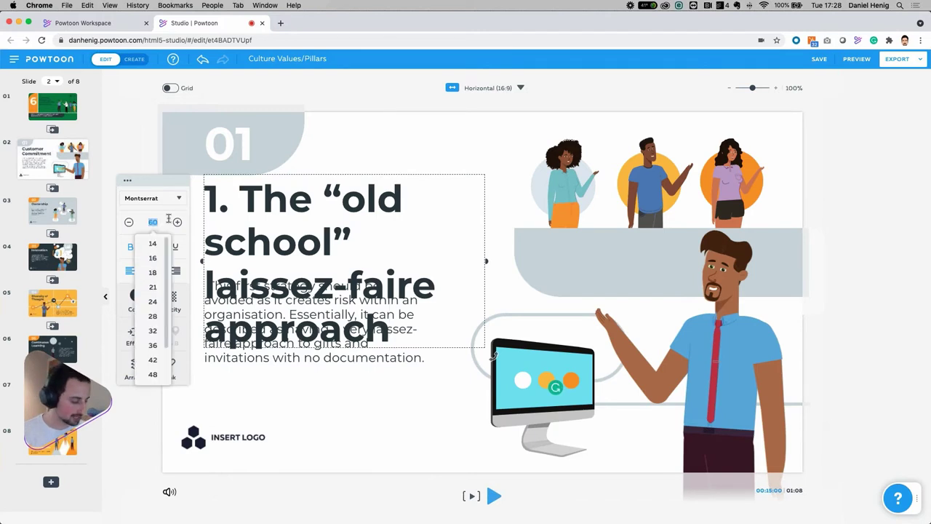
text(40)
key(Return)
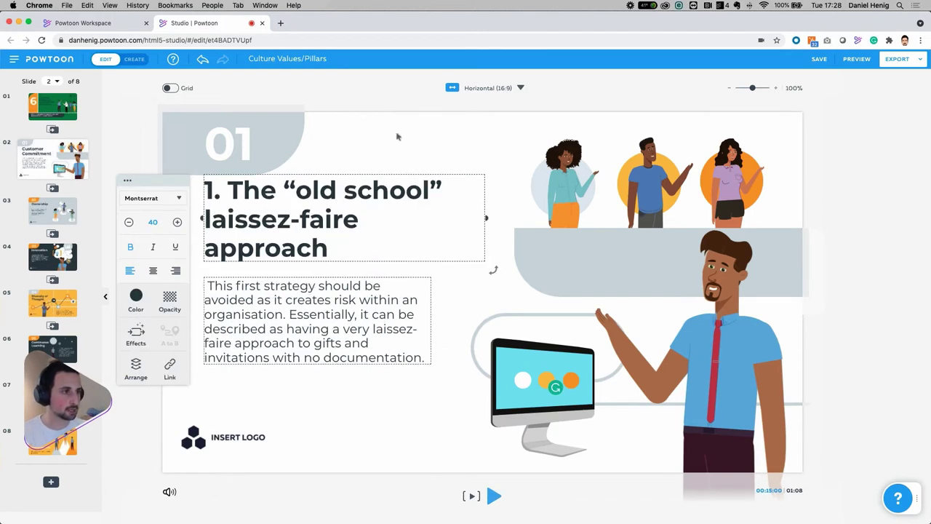
- Delete the '1.' numbering so the title starts with The
double_click(231, 189)
click(231, 189)
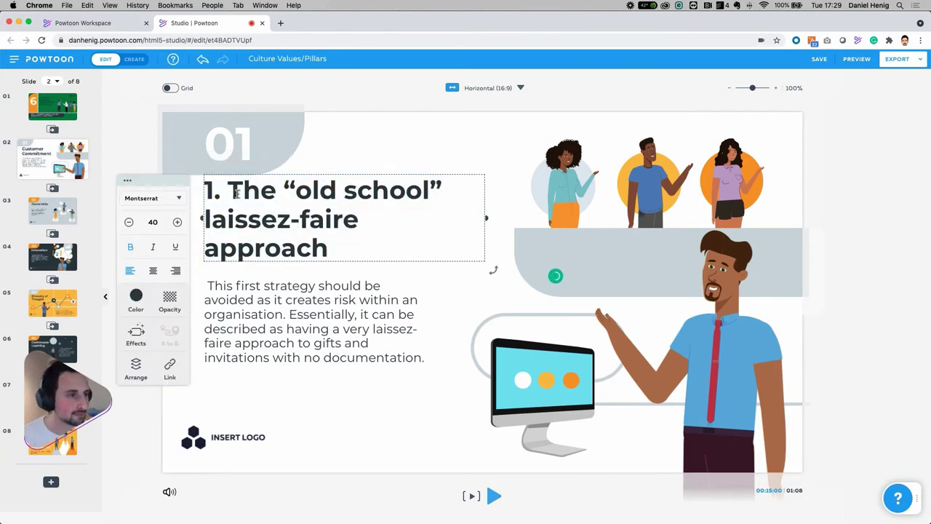
key(BackSpace)
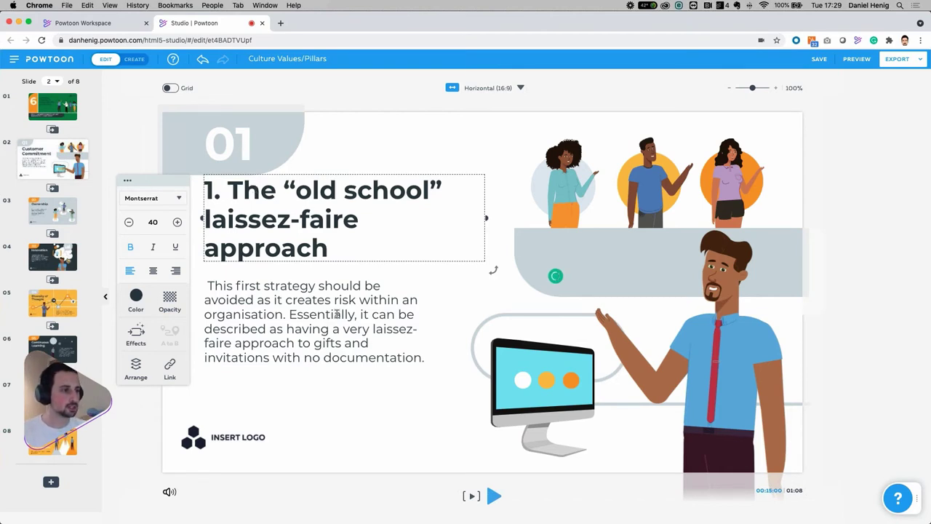
click(225, 150)
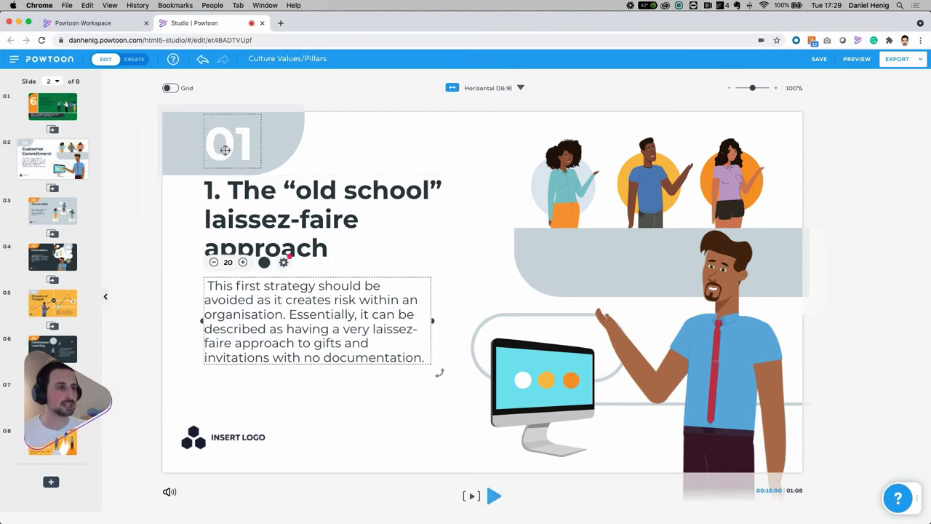
click(217, 190)
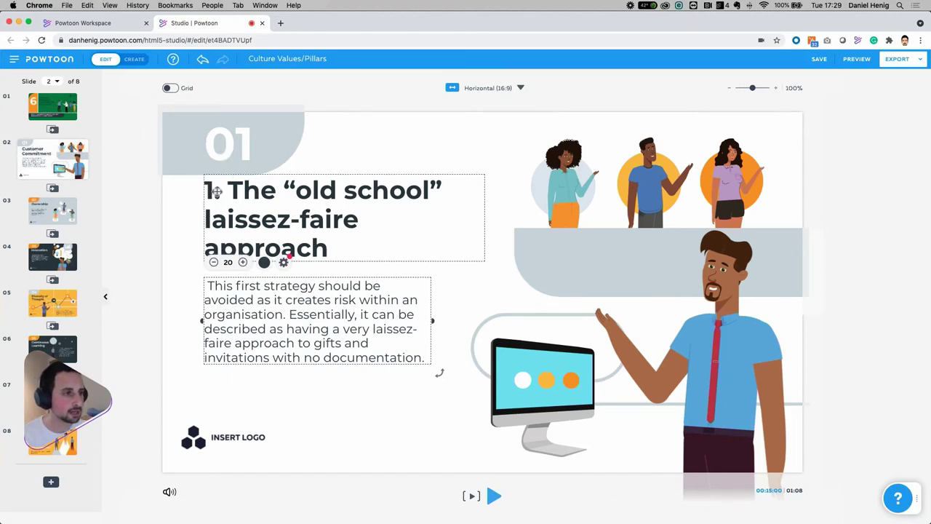
double_click(217, 191)
click(221, 191)
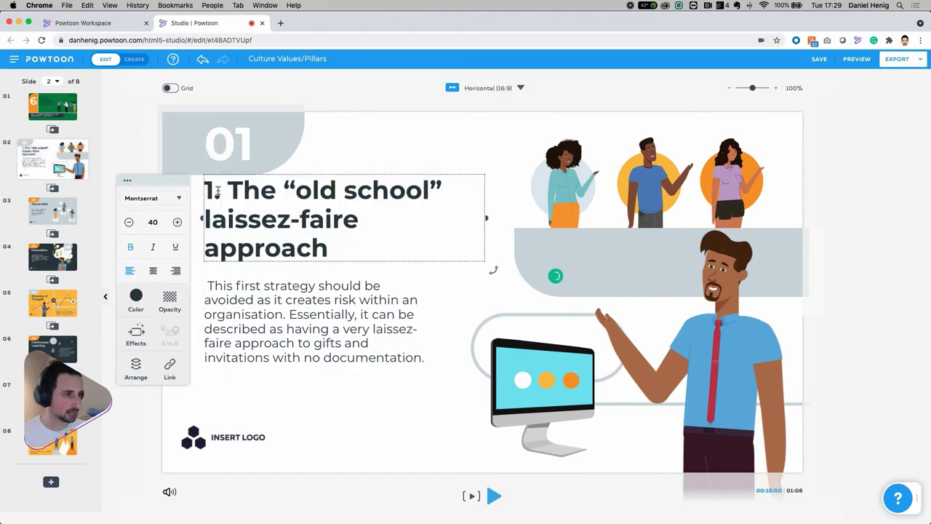
key(BackSpace)
key(BackSpace)
click(318, 135)
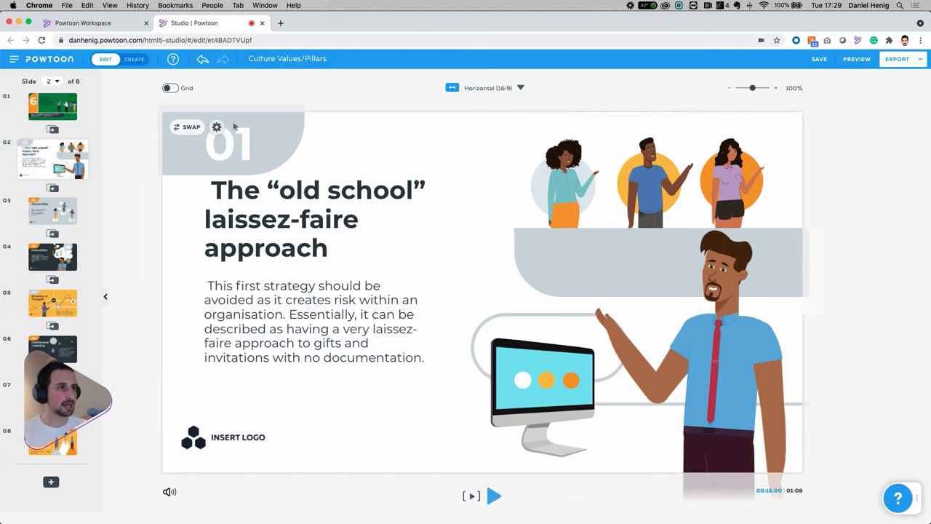
- Give slide 2's background the dark green #008542 swatch from My Colors
click(217, 128)
click(95, 237)
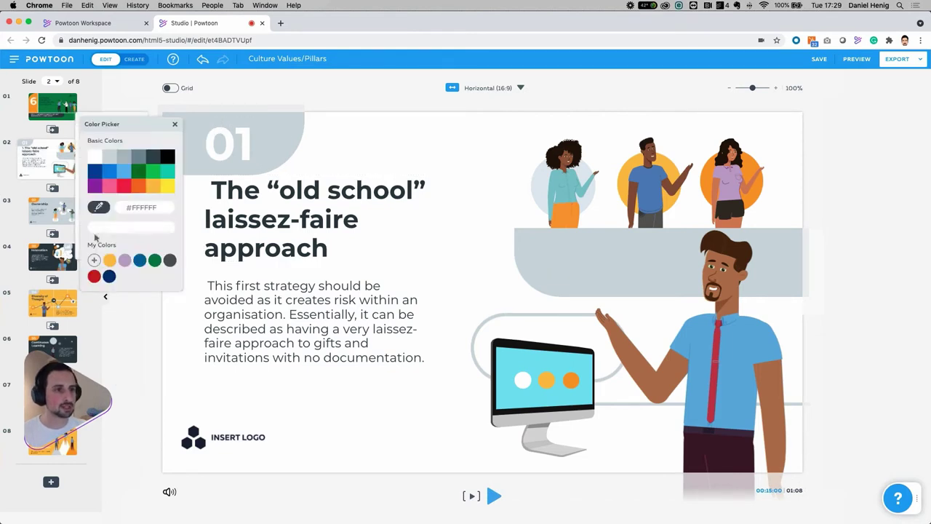
click(154, 261)
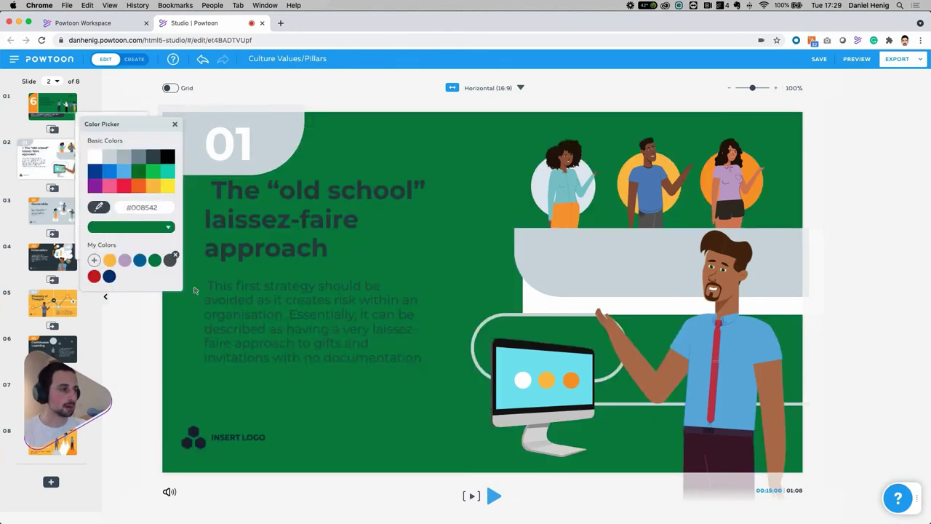
click(699, 361)
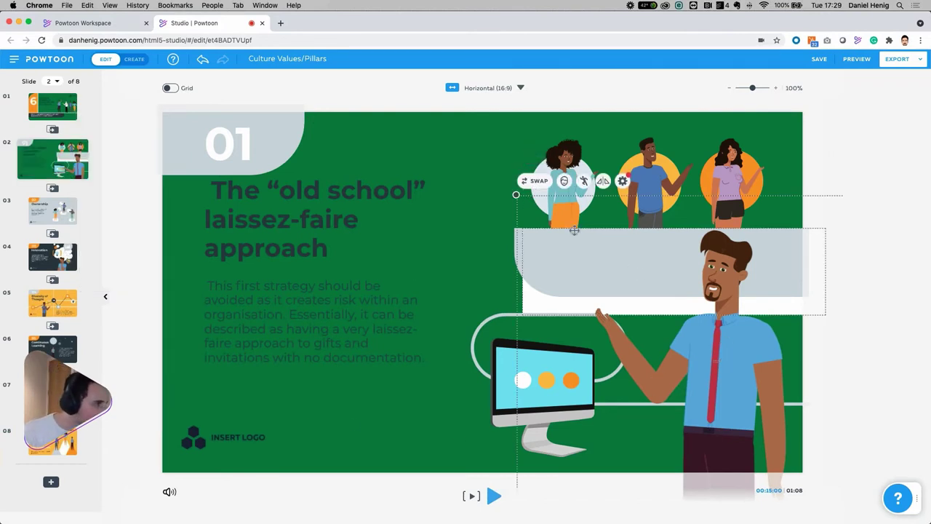
- Swap the blue-shirt presenter for the white logo T-shirt character from My Characters
click(541, 182)
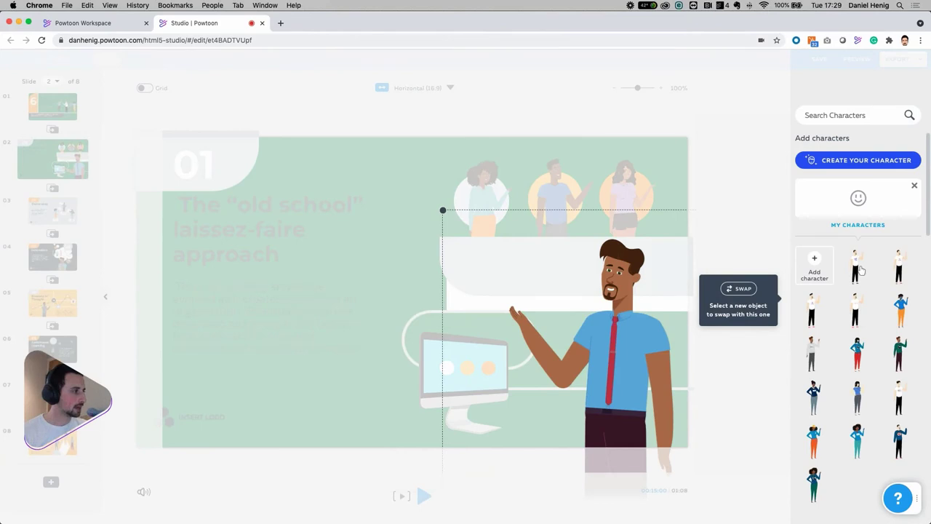
click(860, 269)
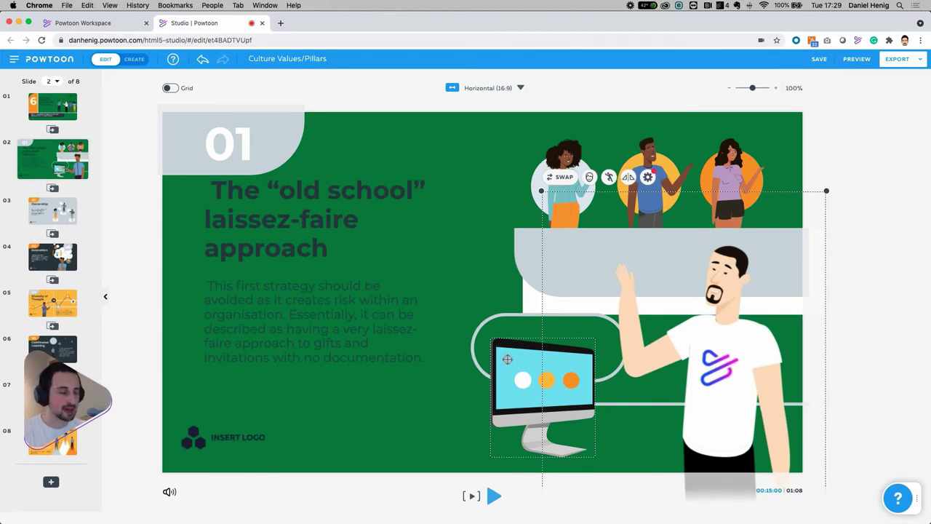
click(507, 358)
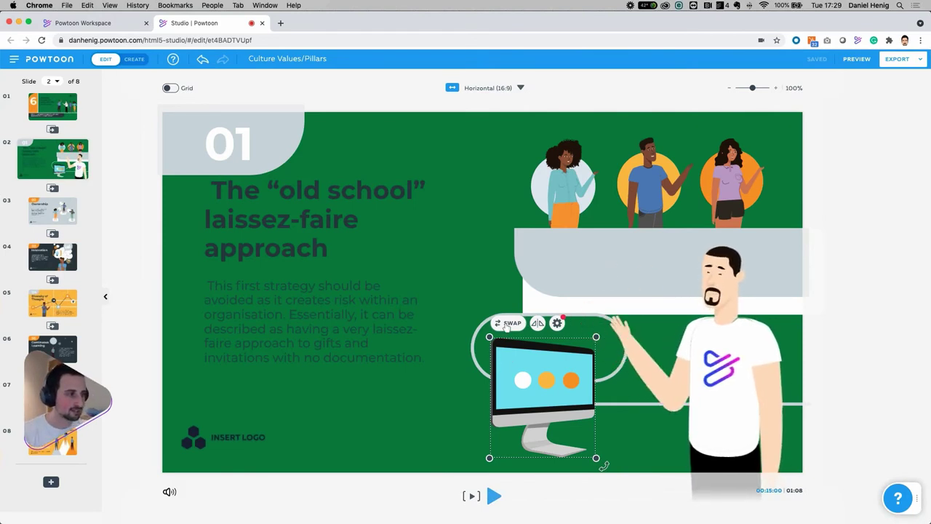
- Swap the computer monitor for the yellow robotic arm from Tech & Web props
click(507, 326)
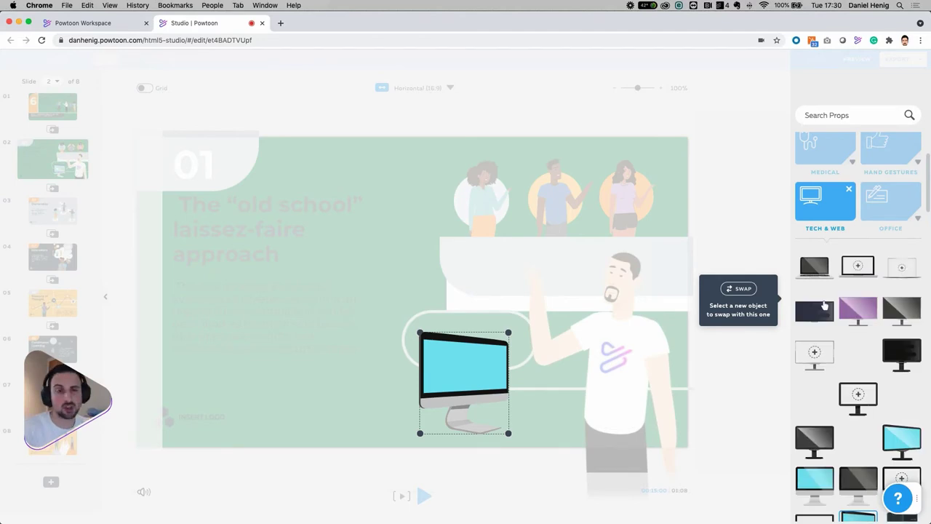
scroll(840, 362, down, 10)
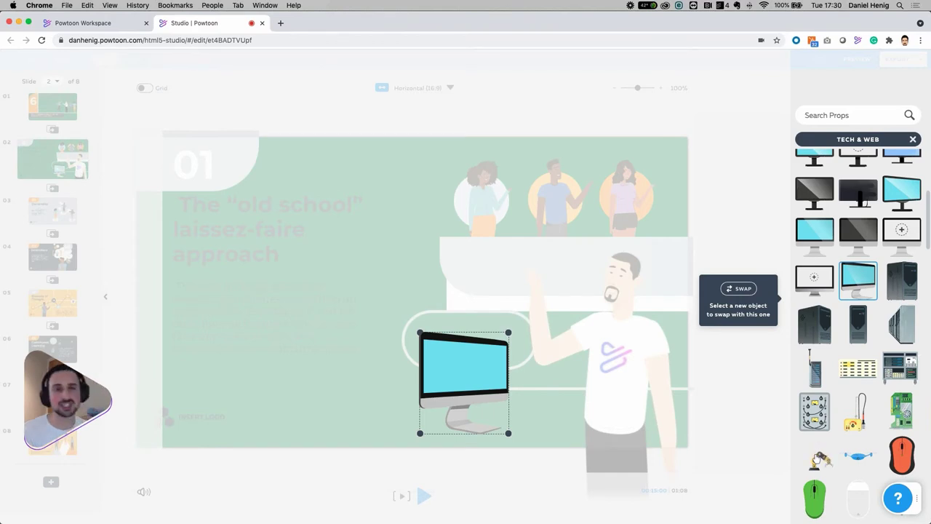
click(815, 457)
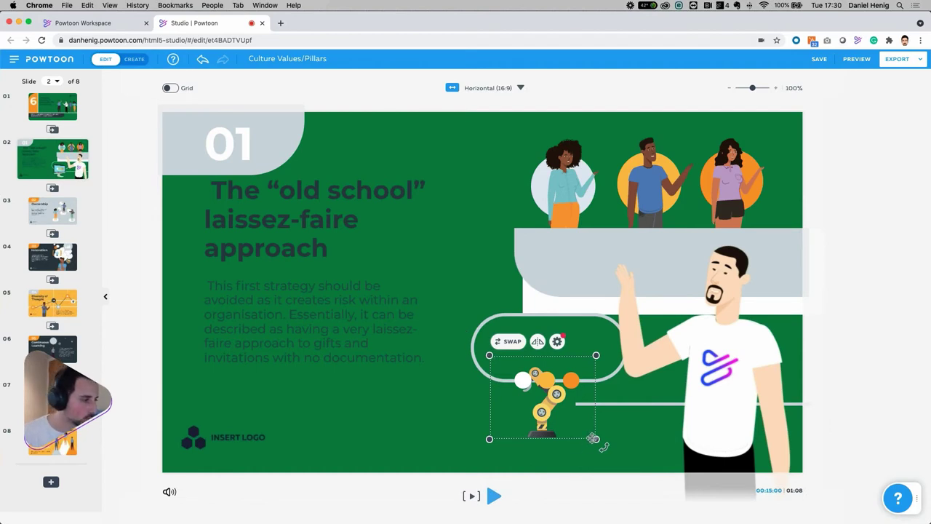
- Enlarge the robot arm by its corner handle and reselect the whole prop
mouse_move(588, 435)
mouse_down()
mouse_move(571, 408)
mouse_move(597, 426)
mouse_up()
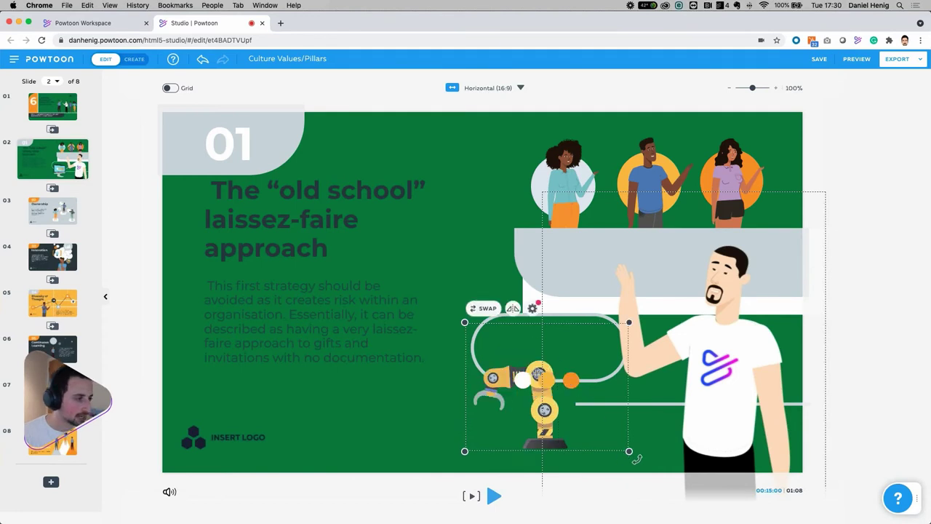
click(524, 379)
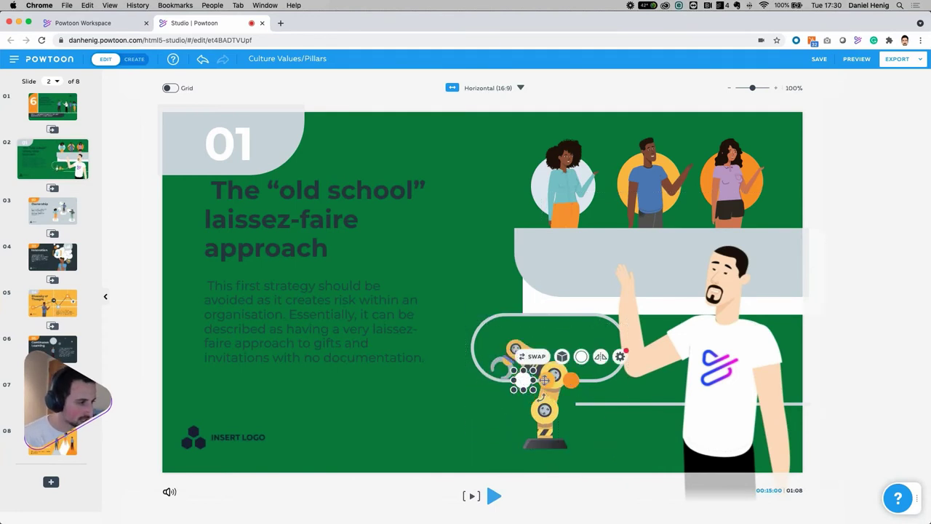
click(545, 379)
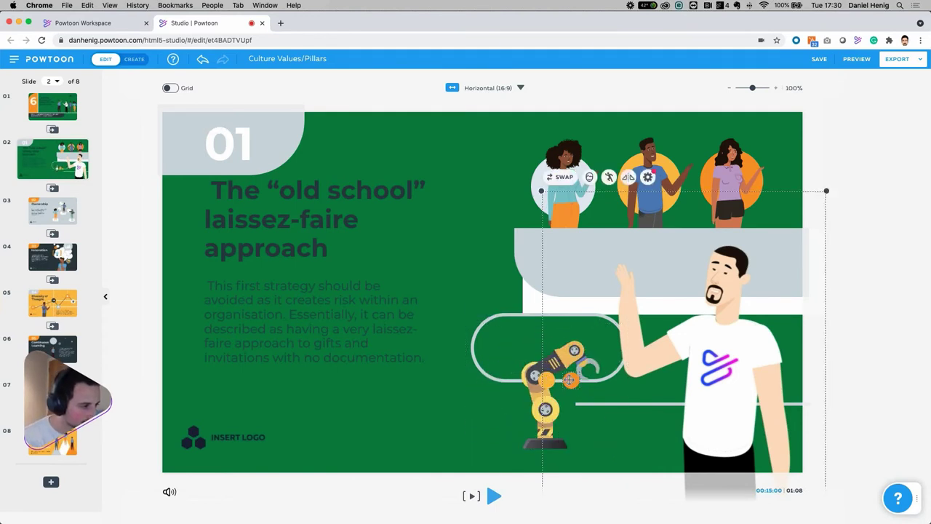
click(556, 379)
click(550, 378)
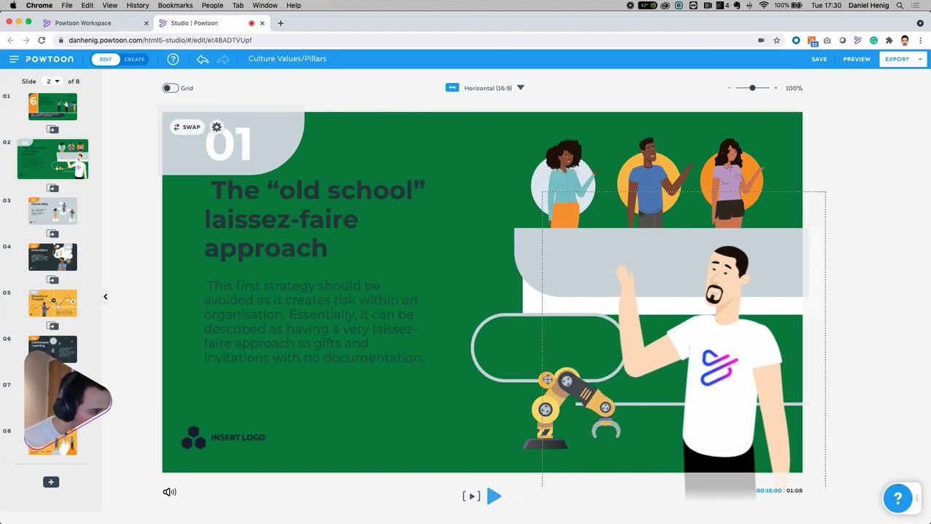
click(546, 379)
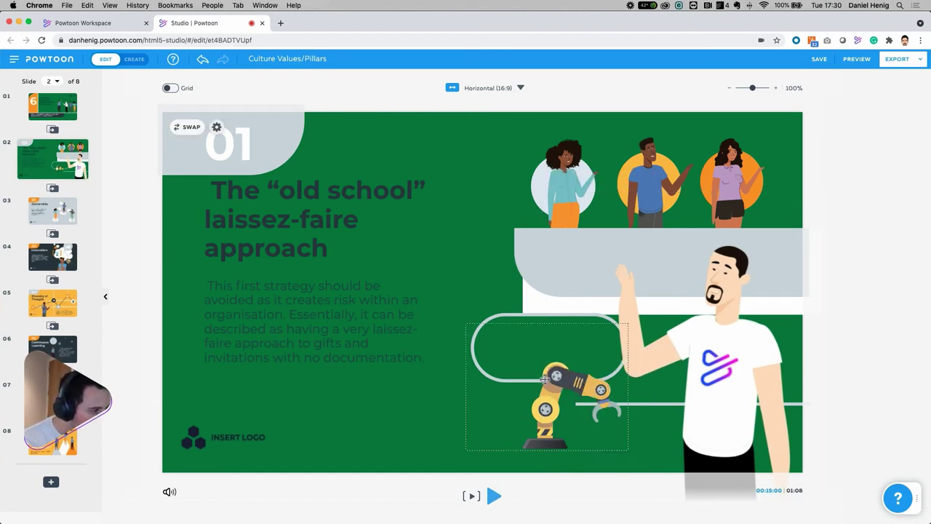
click(524, 381)
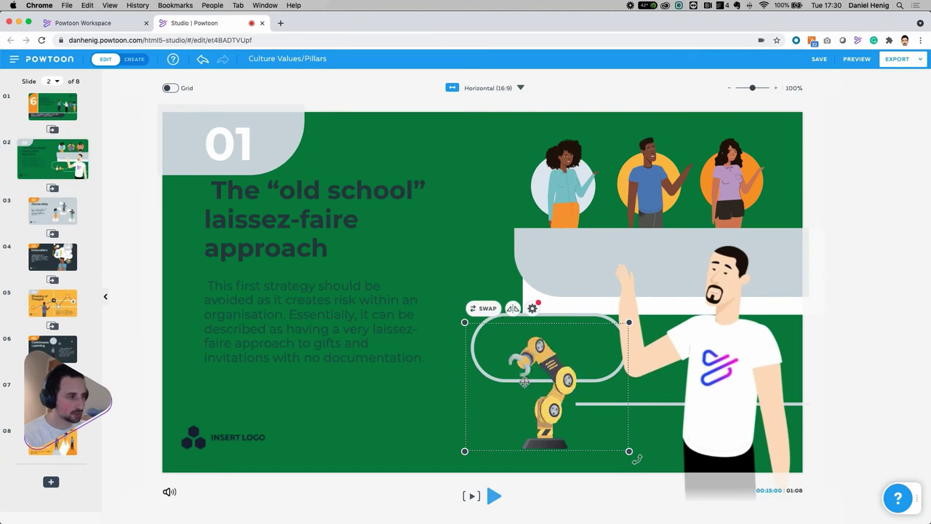
click(532, 309)
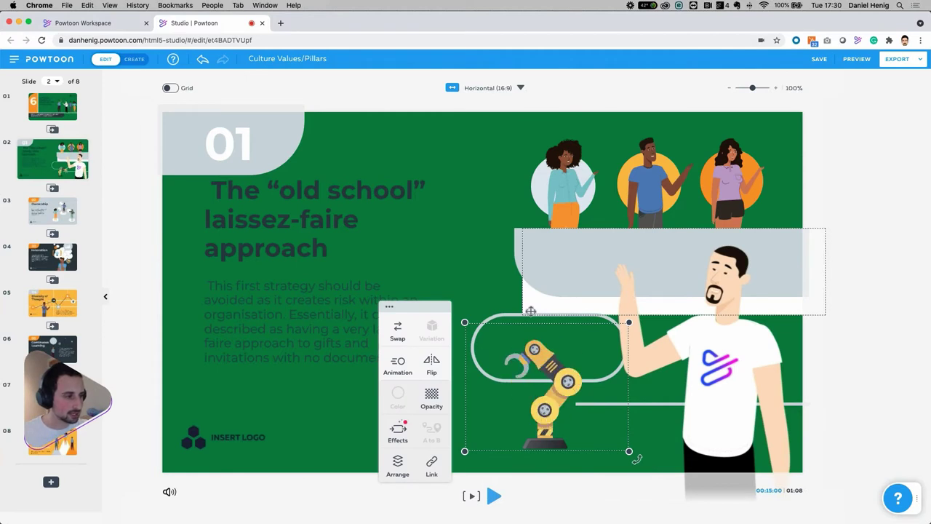
click(404, 365)
drag(413, 375, 423, 201)
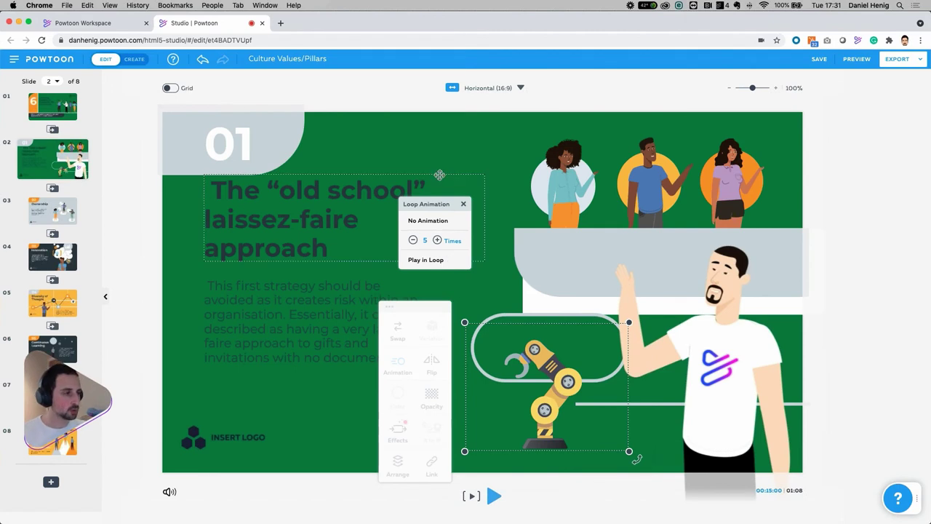
click(463, 204)
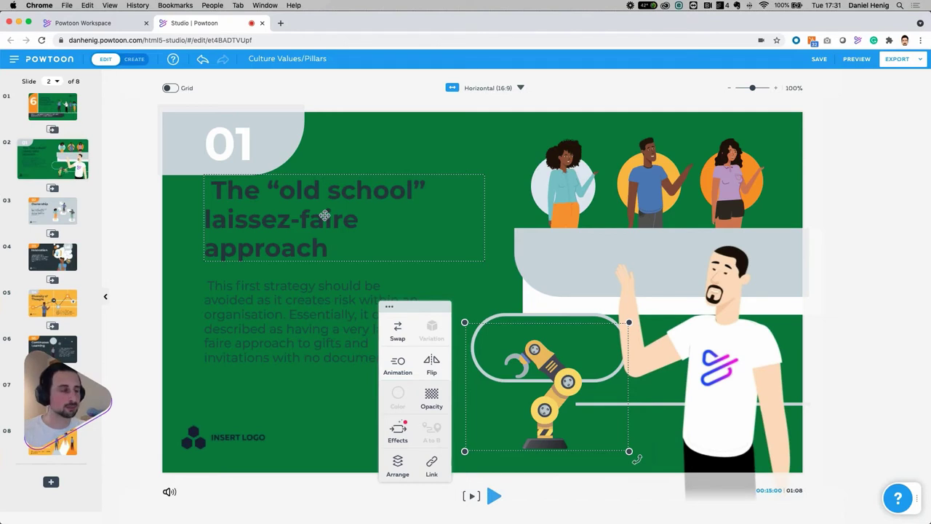
click(567, 175)
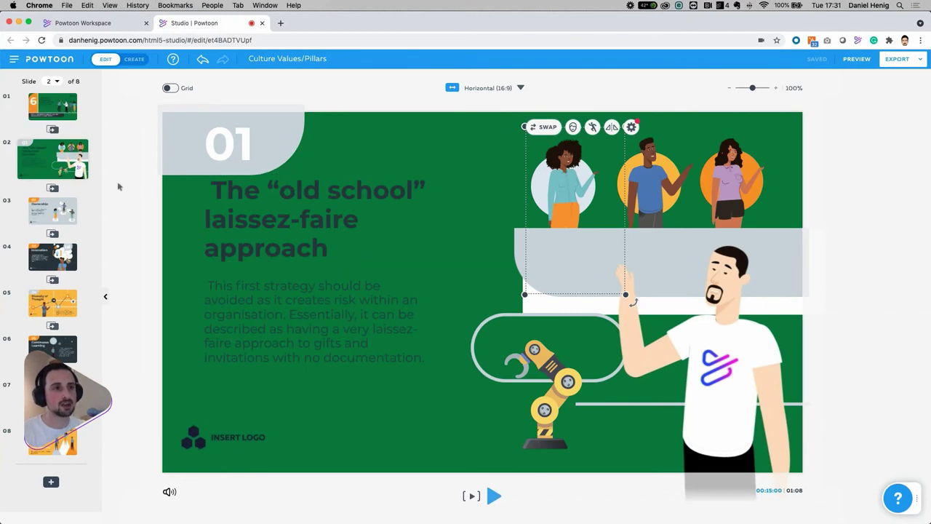
- Toggle the grid, keep Horizontal (16:9) orientation, and open the slide 1-to-2 transitions
click(168, 88)
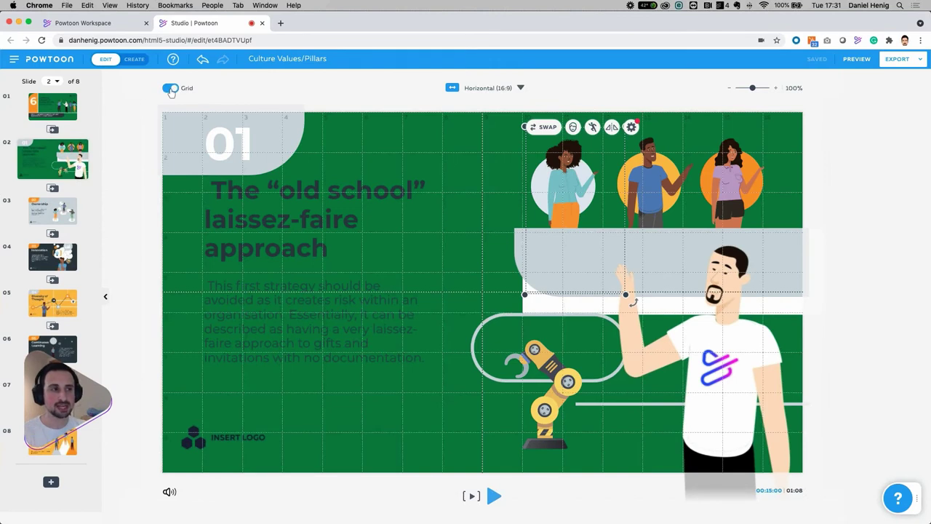
click(512, 90)
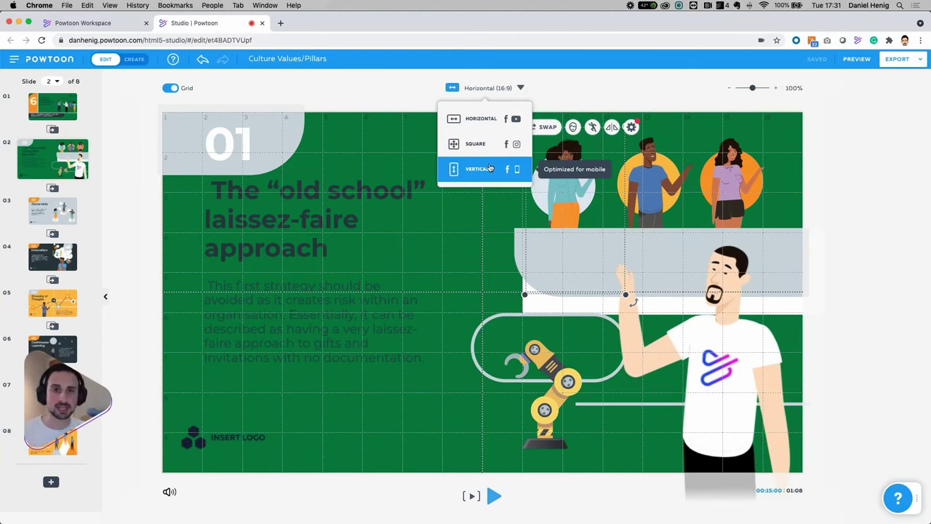
click(751, 92)
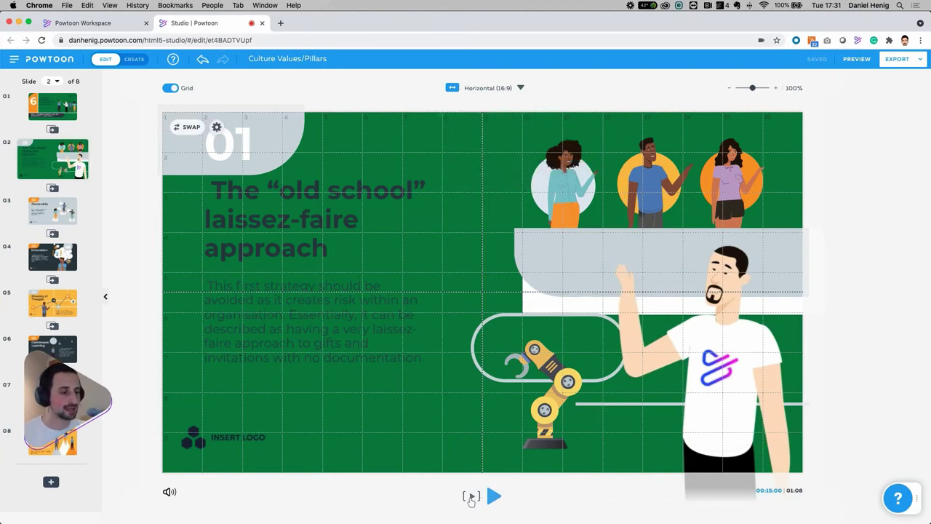
click(171, 89)
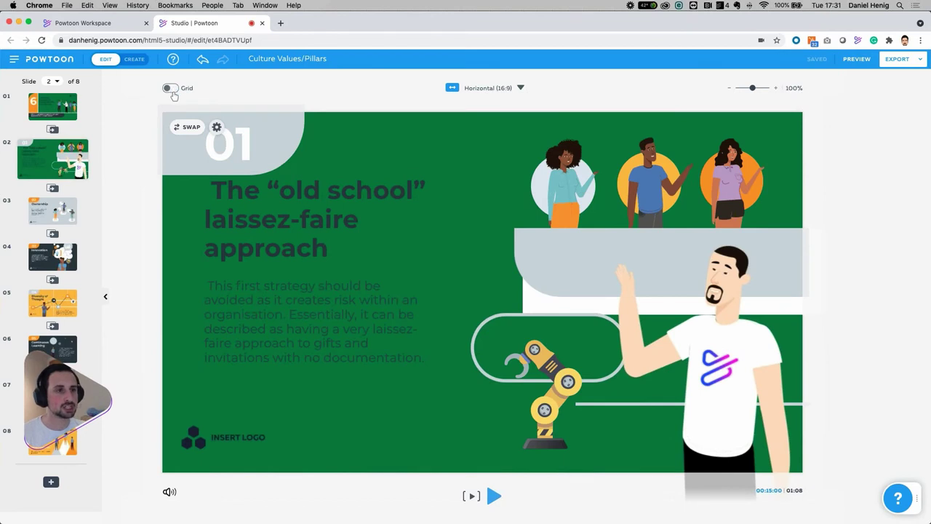
click(51, 130)
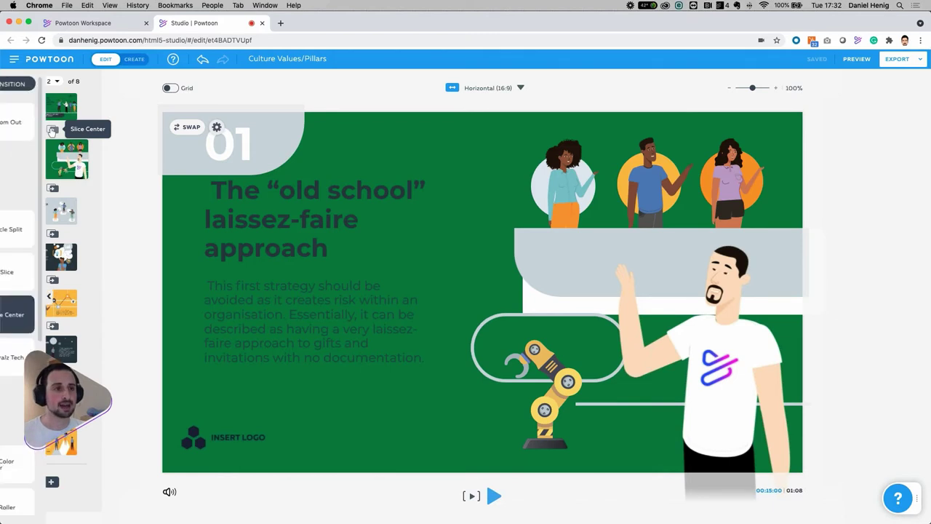
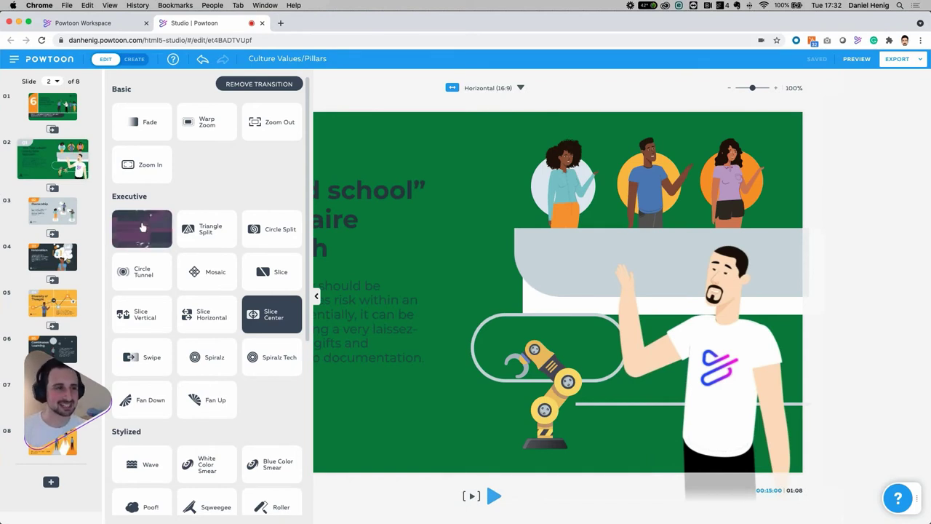
- Close the transitions panel so slide 2, now using Slice Center, shows in full
scroll(184, 298, down, 2)
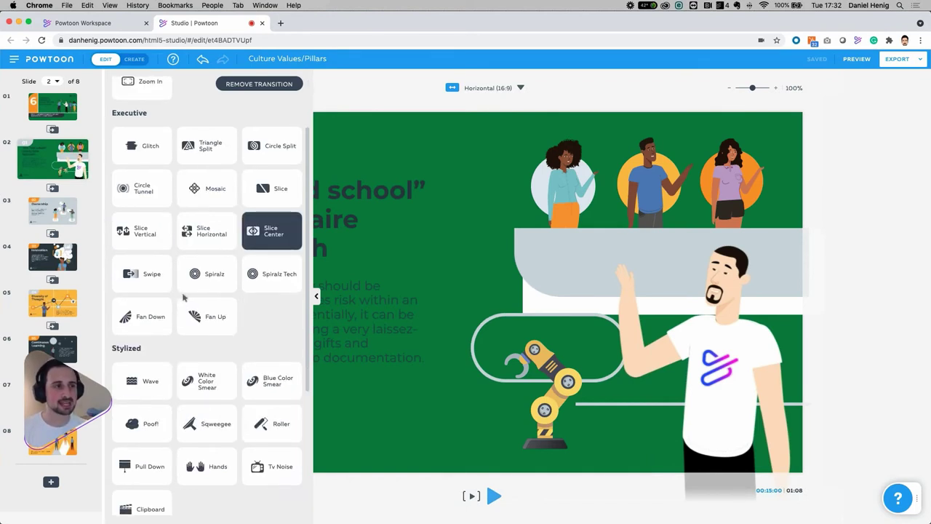
scroll(188, 302, up, 2)
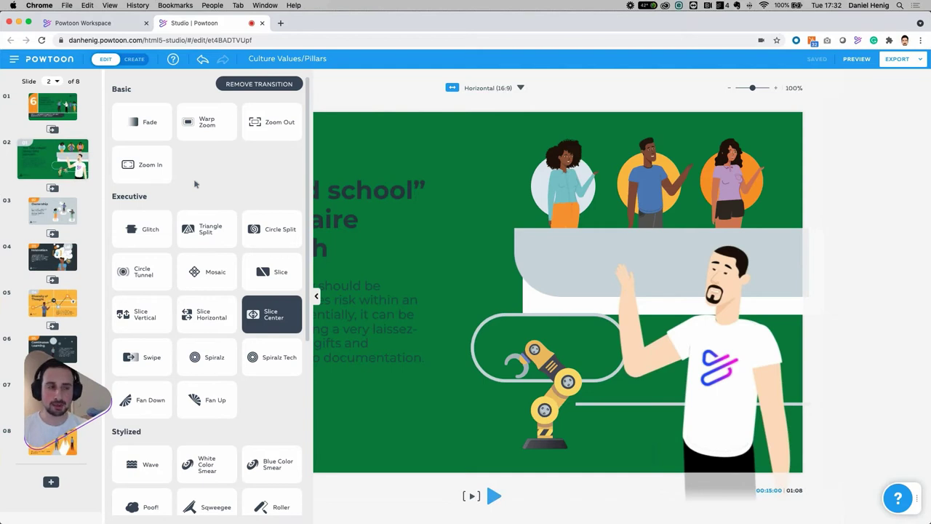
click(349, 99)
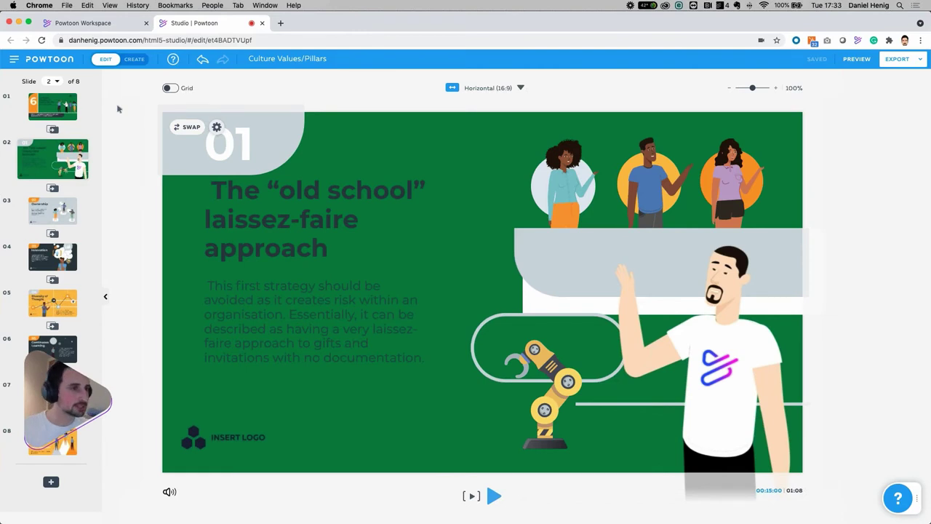
- Enter create mode and open the look chooser from the Modern Edge Look header
click(133, 61)
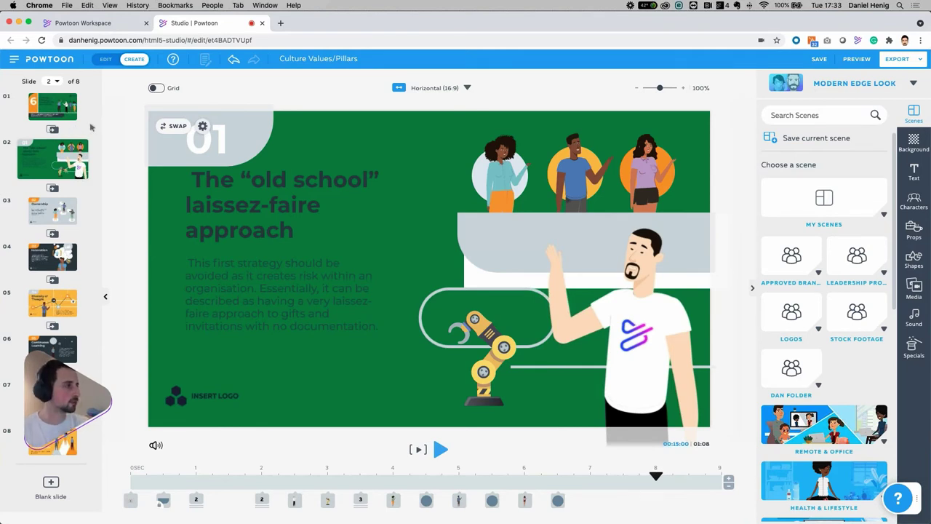
click(835, 84)
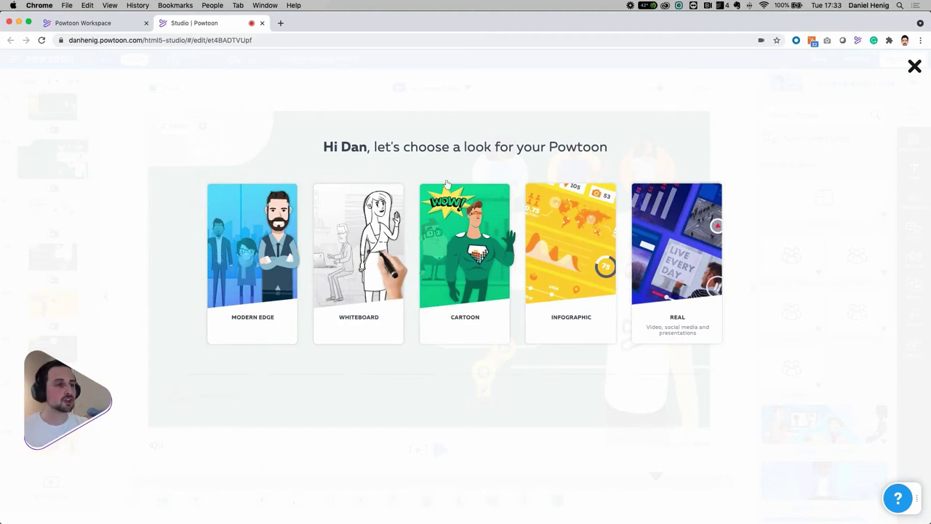
- Preview the Whiteboard and Cartoon look templates, then apply the Modern Edge look
mouse_move(272, 234)
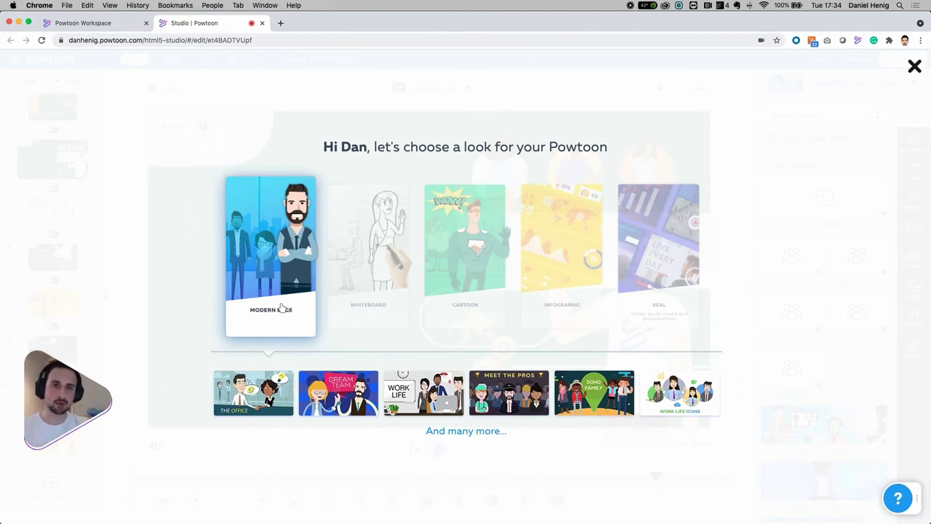
click(353, 291)
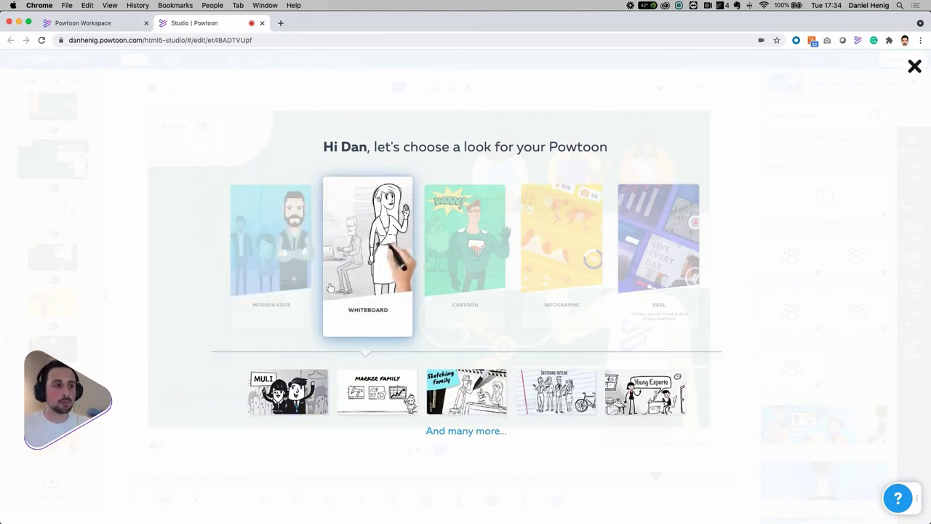
mouse_move(296, 288)
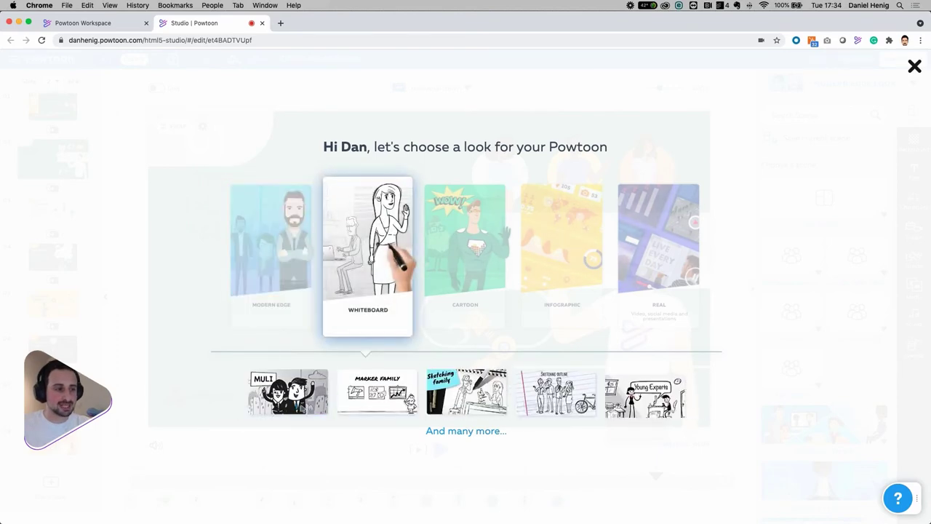
mouse_move(354, 284)
mouse_move(270, 306)
click(369, 282)
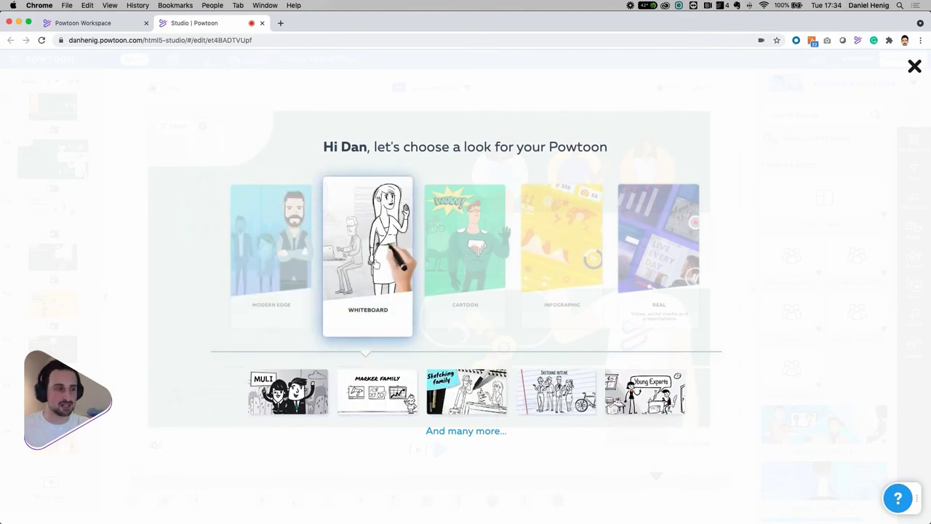
click(462, 271)
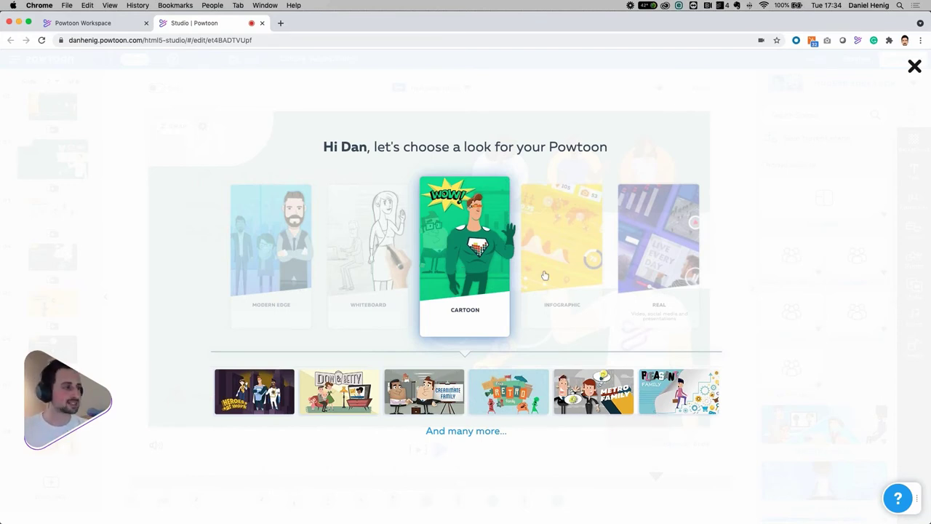
mouse_move(547, 275)
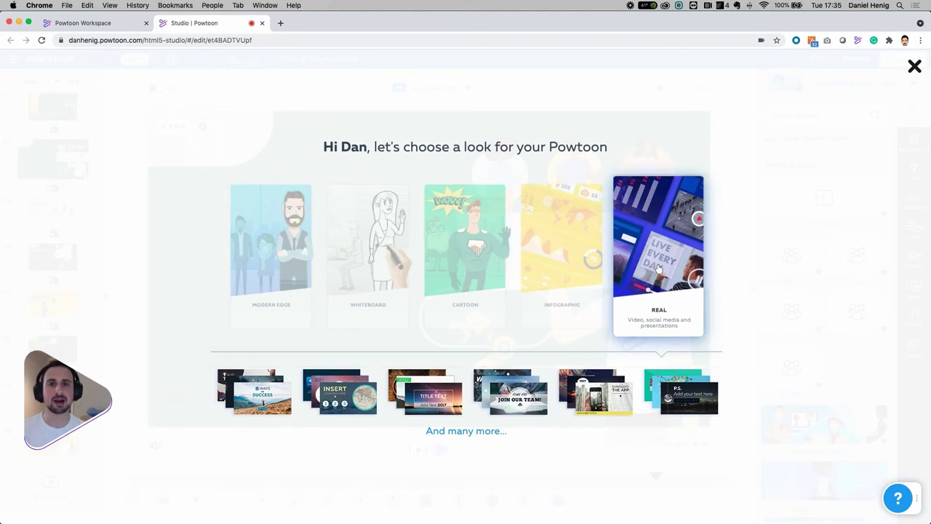
mouse_move(300, 249)
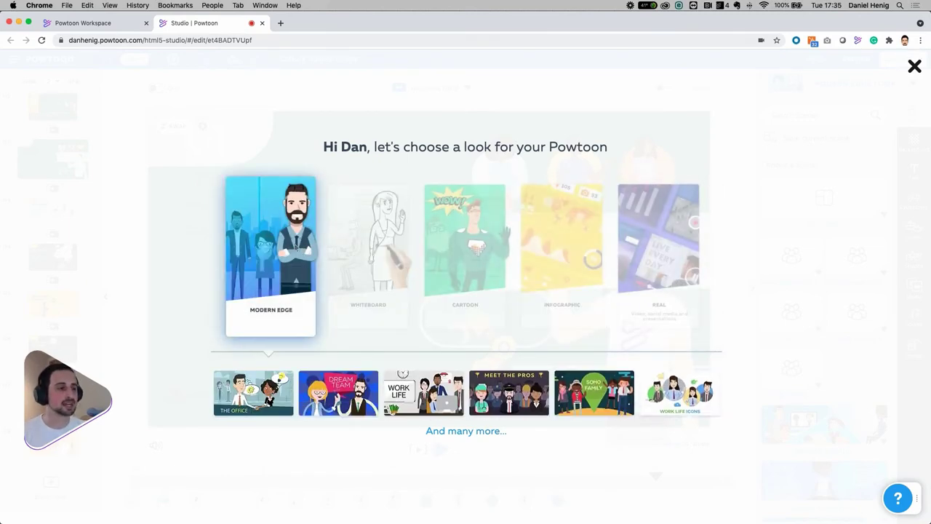
click(294, 248)
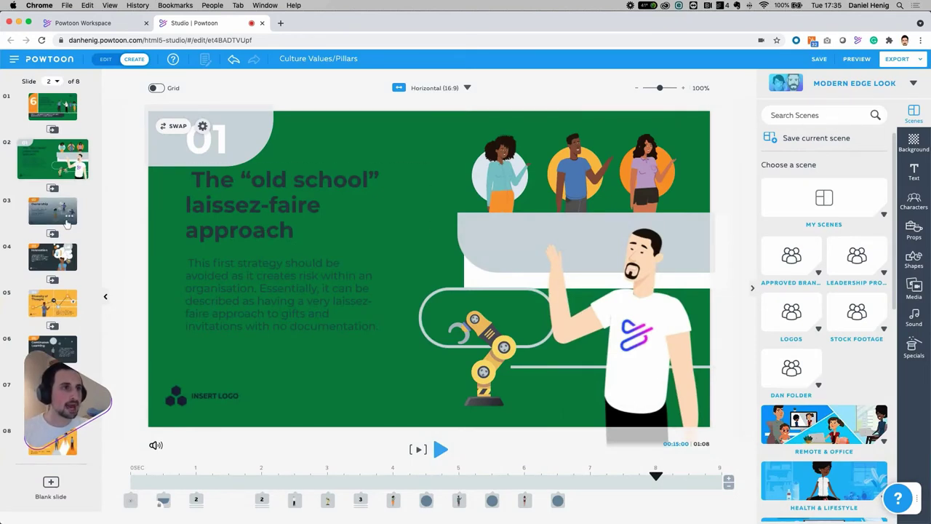
- Save slide 2 as a reusable scene listed first under My Scenes
click(68, 218)
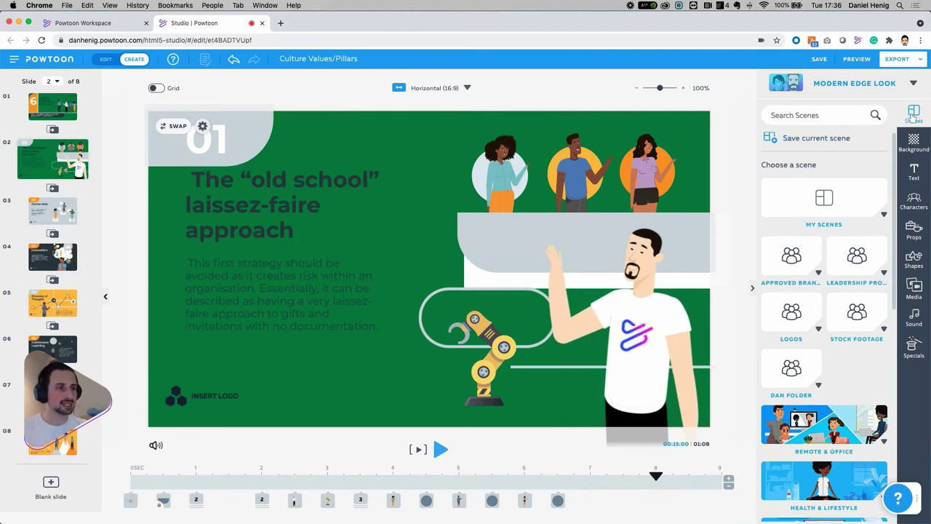
click(813, 141)
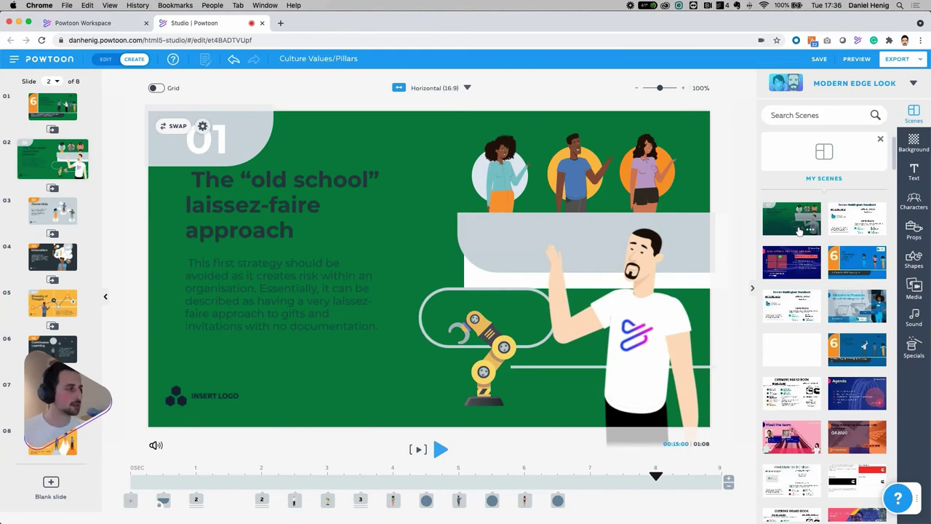
mouse_move(808, 232)
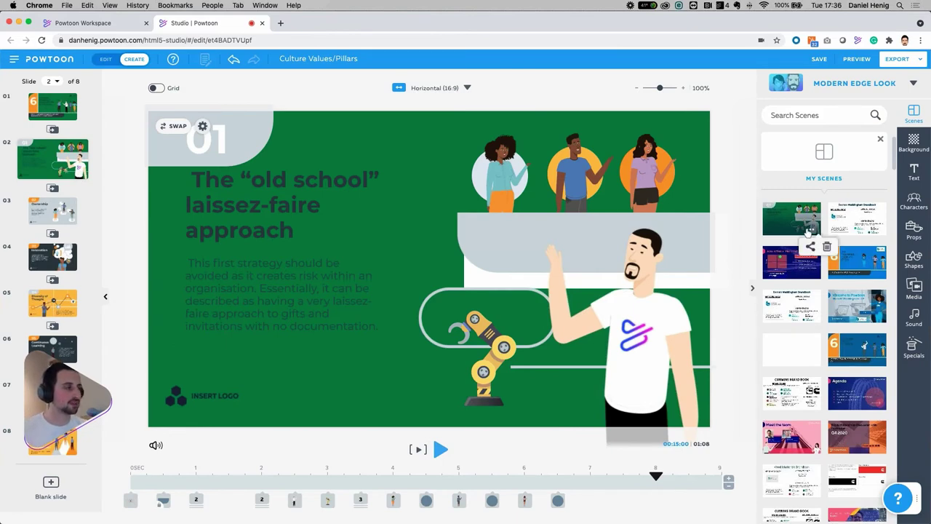
- Choose On-boardings in the Choose team list and share the saved slide 2 scene
click(811, 246)
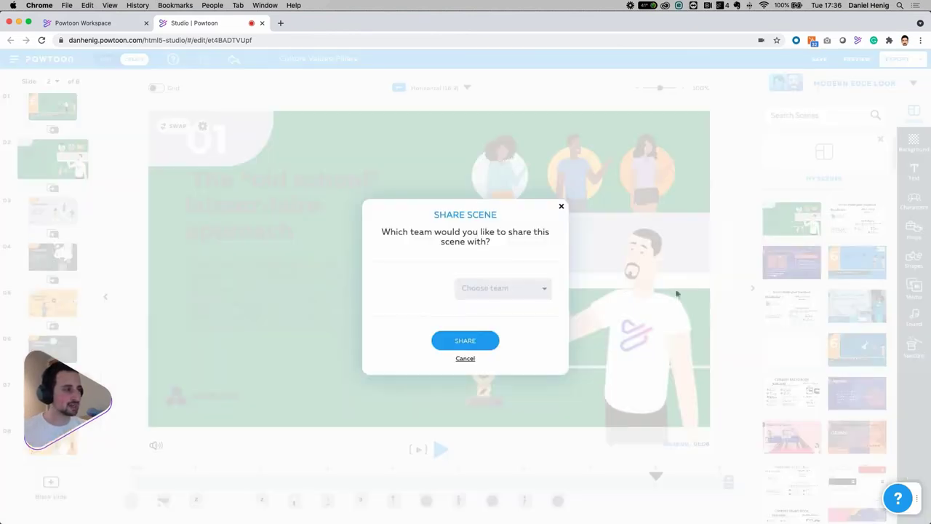
click(502, 289)
scroll(515, 326, down, 3)
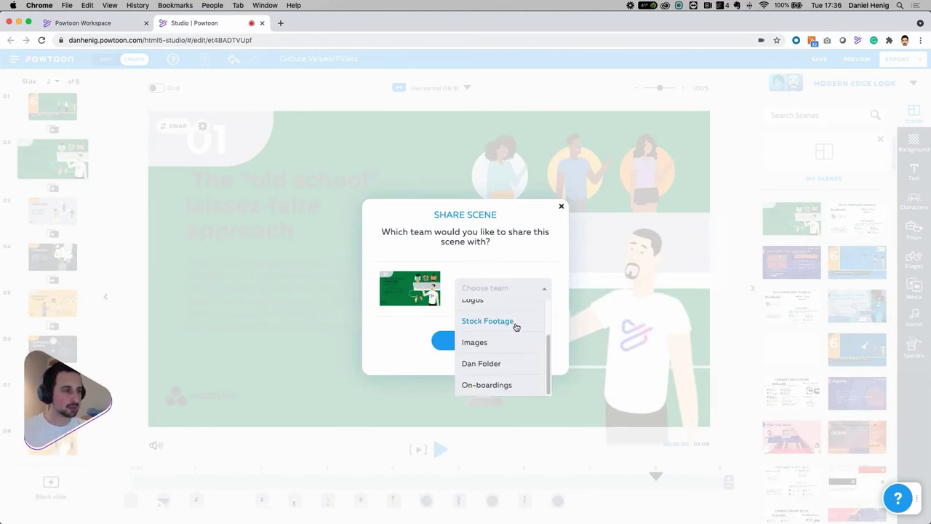
scroll(512, 360, up, 2)
scroll(510, 371, down, 2)
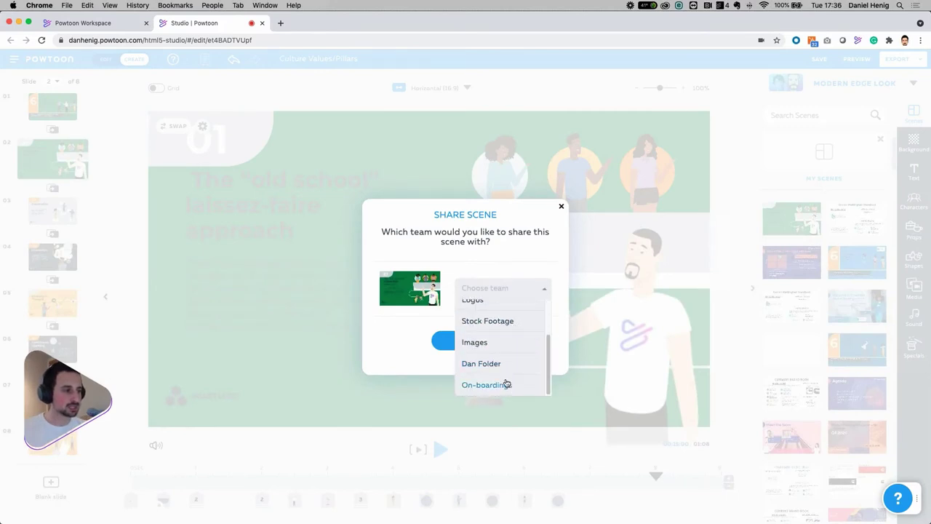
click(507, 384)
click(473, 342)
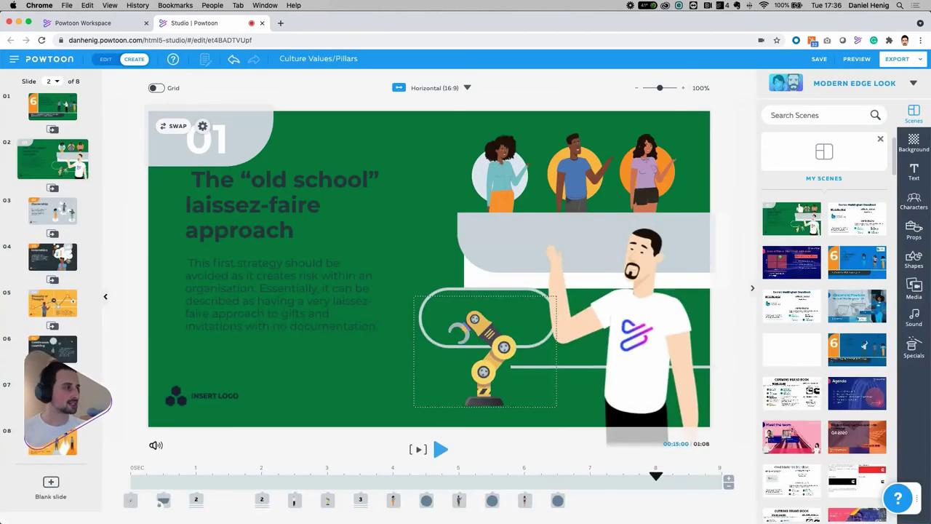
- Check the On-Boardings scene folder, then scroll to the Remote & Office scene category
click(880, 139)
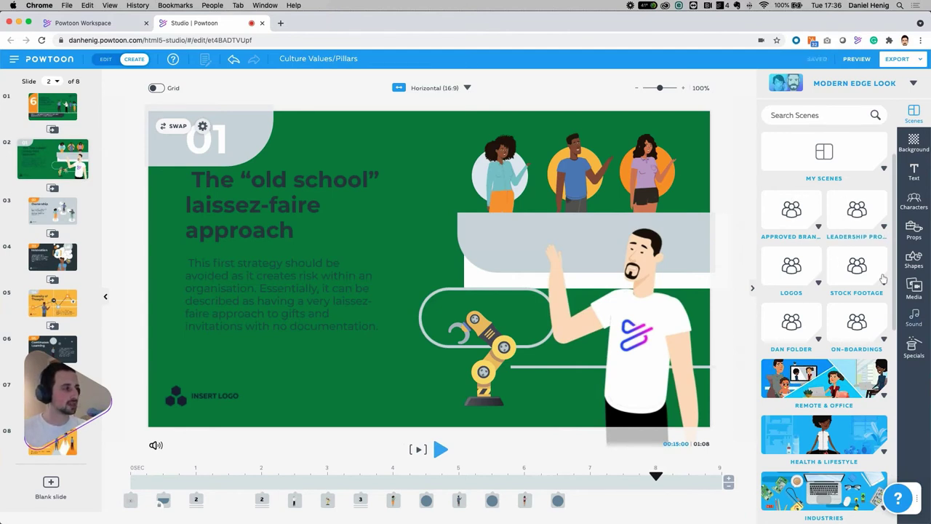
click(855, 324)
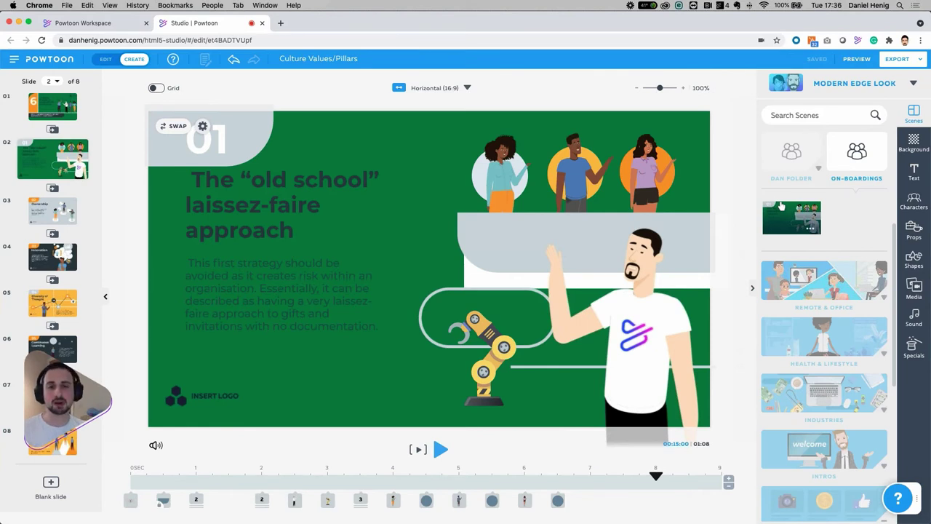
click(861, 155)
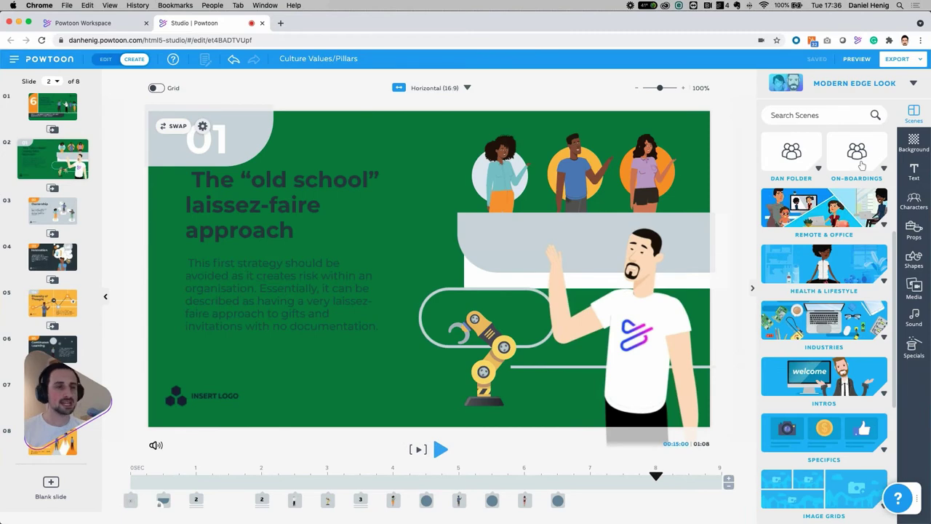
click(915, 114)
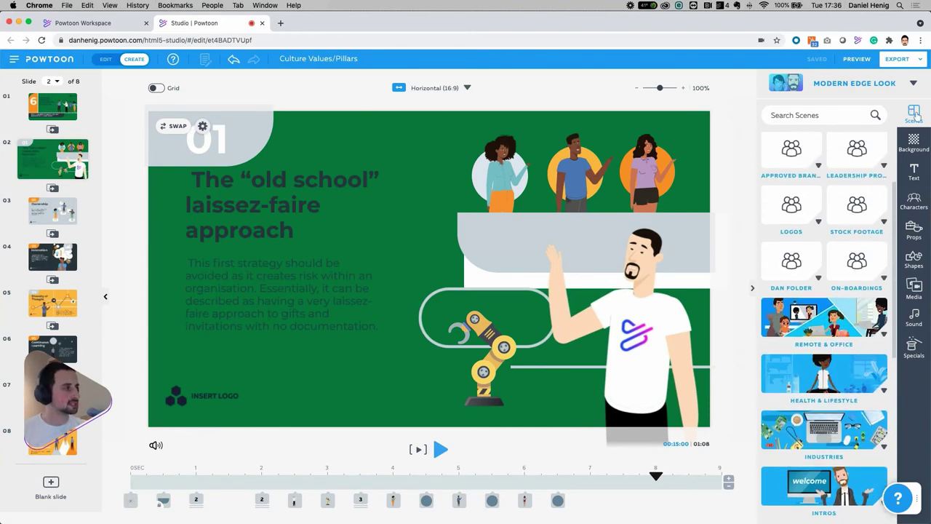
scroll(809, 197, down, 5)
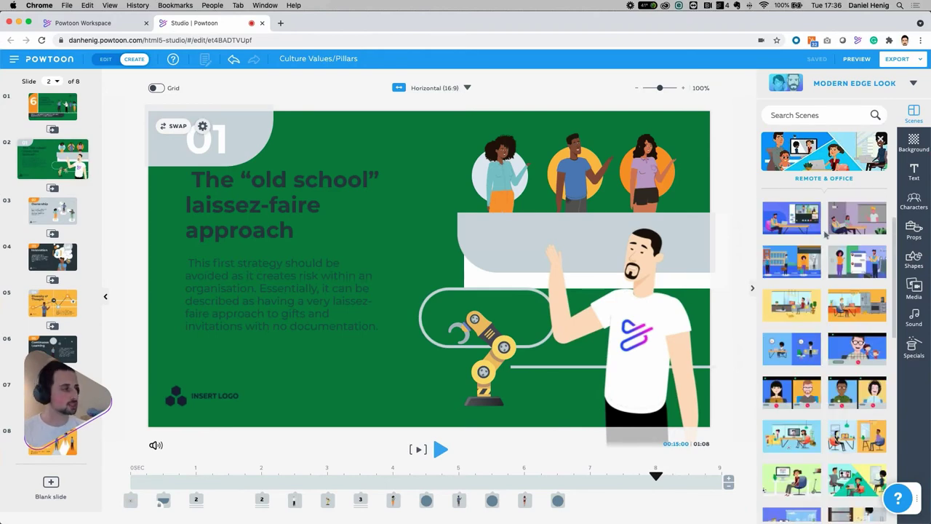
- Replace slide 2 with a Remote & Office scene, then undo back to the laissez-faire layout
click(791, 232)
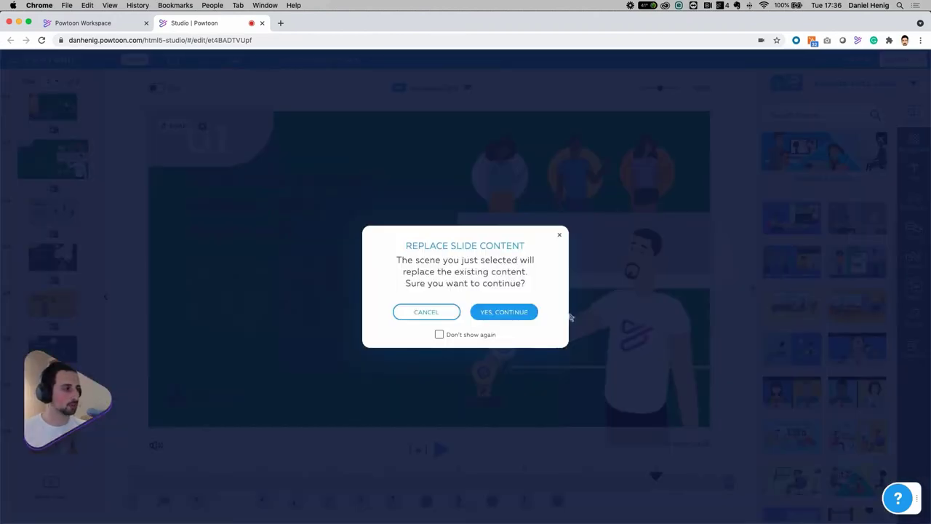
click(500, 314)
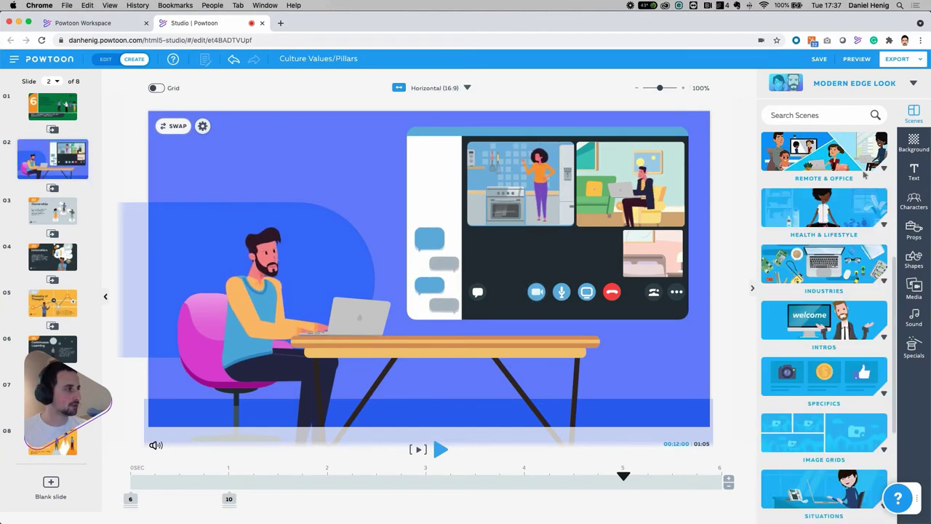
click(880, 138)
scroll(837, 218, up, 2)
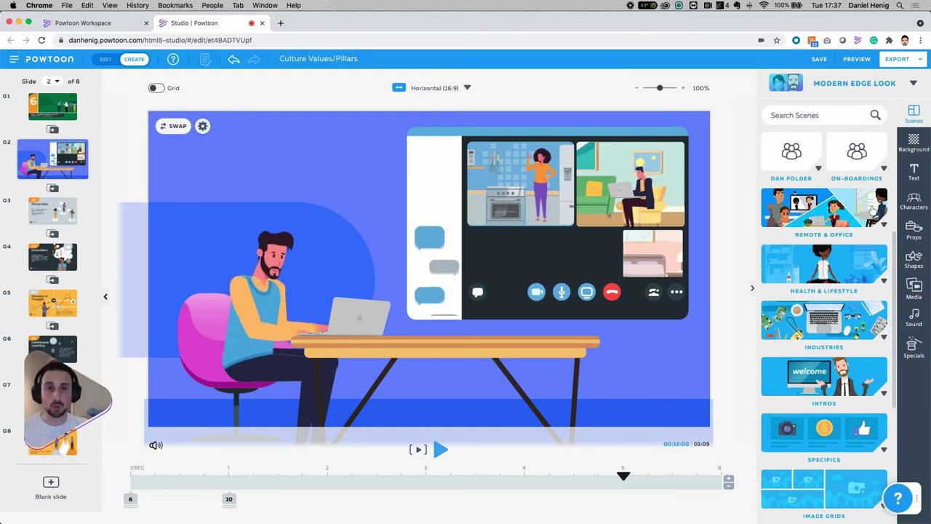
scroll(873, 210, up, 5)
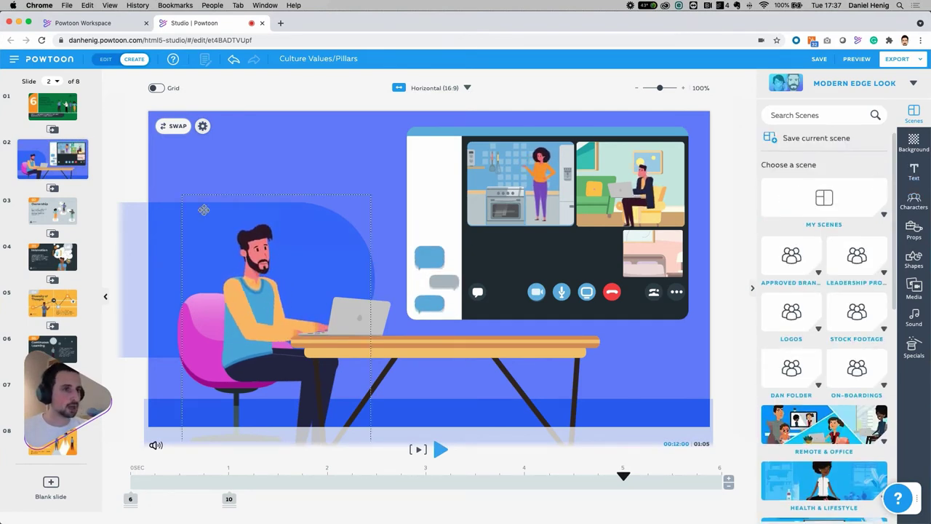
click(233, 60)
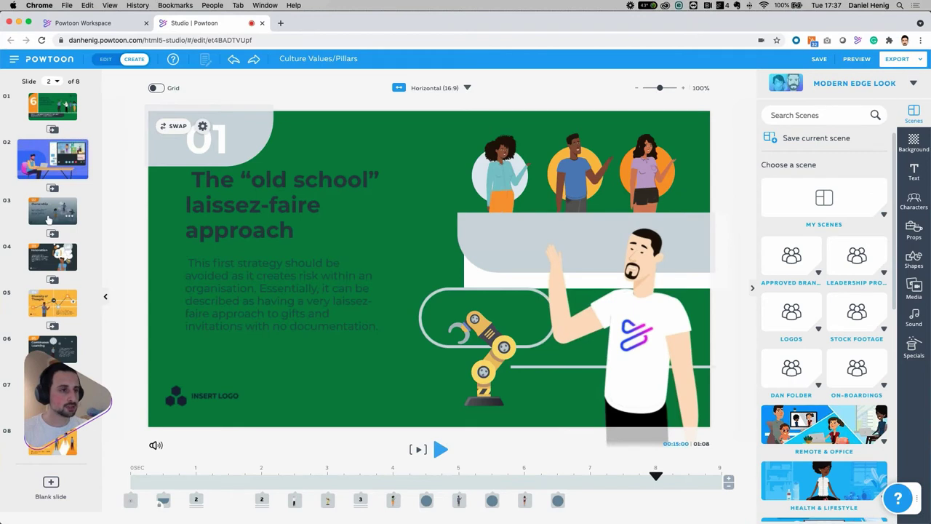
- Go to slide 3 'Ownership', open My Media, and view then dismiss the Add Media options
click(49, 215)
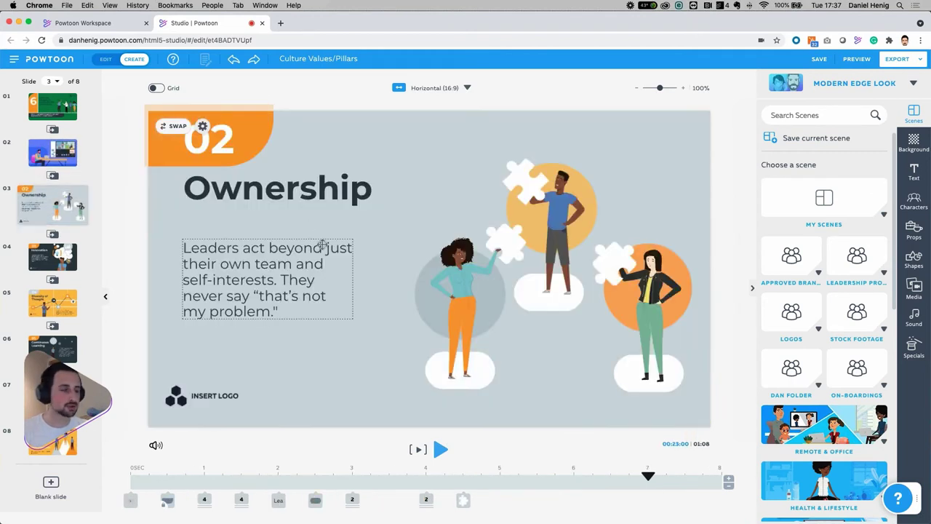
click(915, 290)
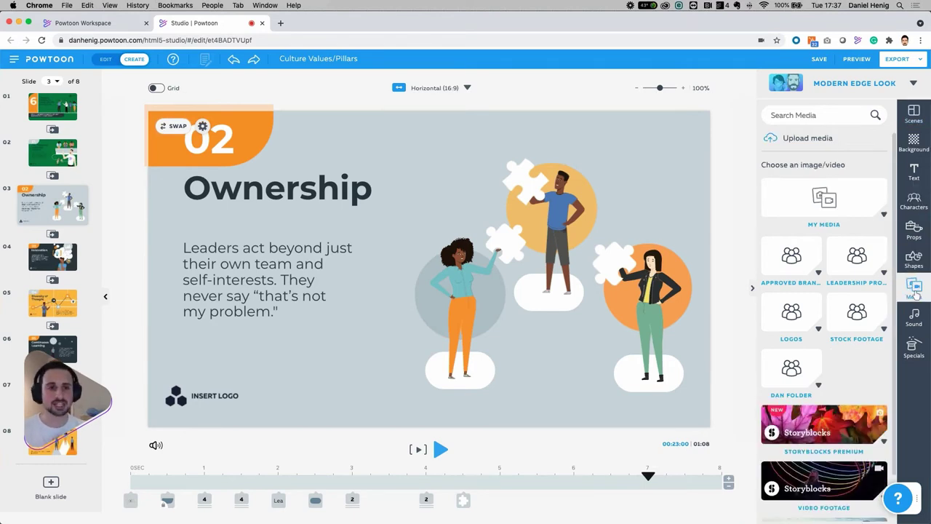
click(833, 209)
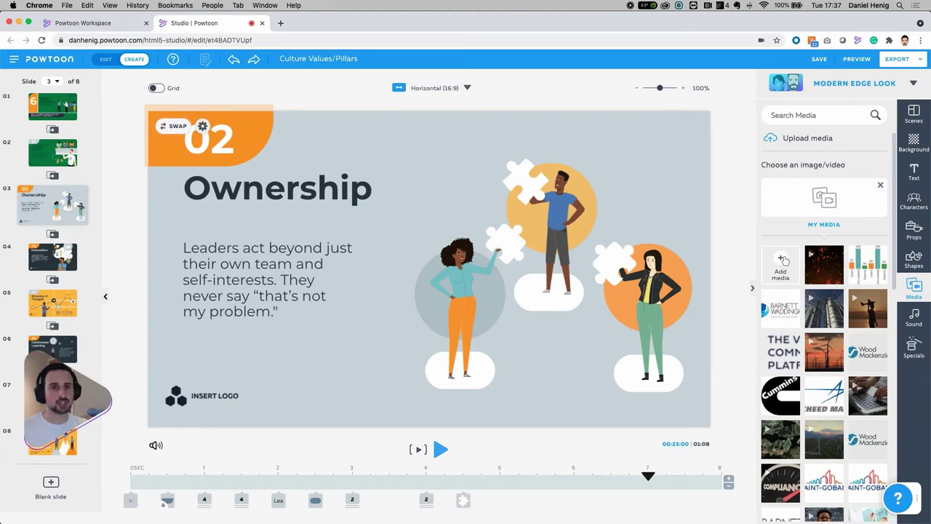
click(784, 260)
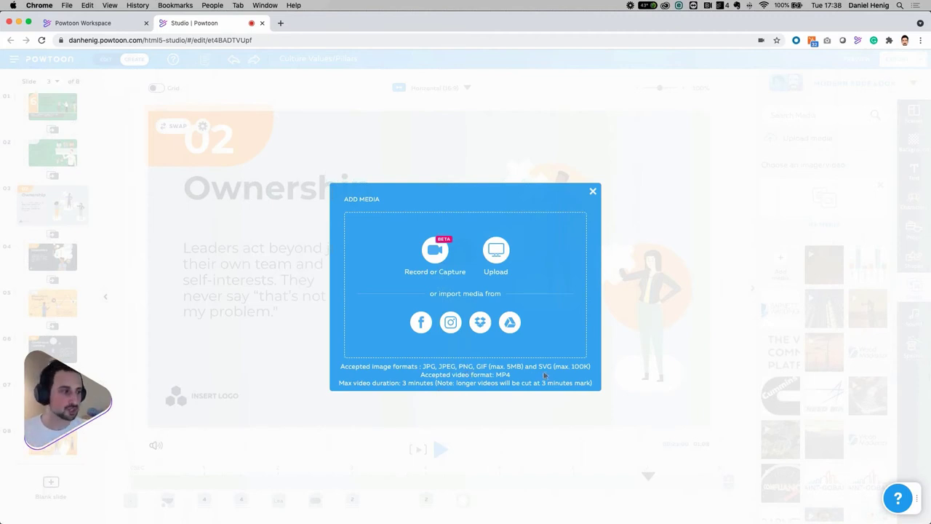
click(593, 191)
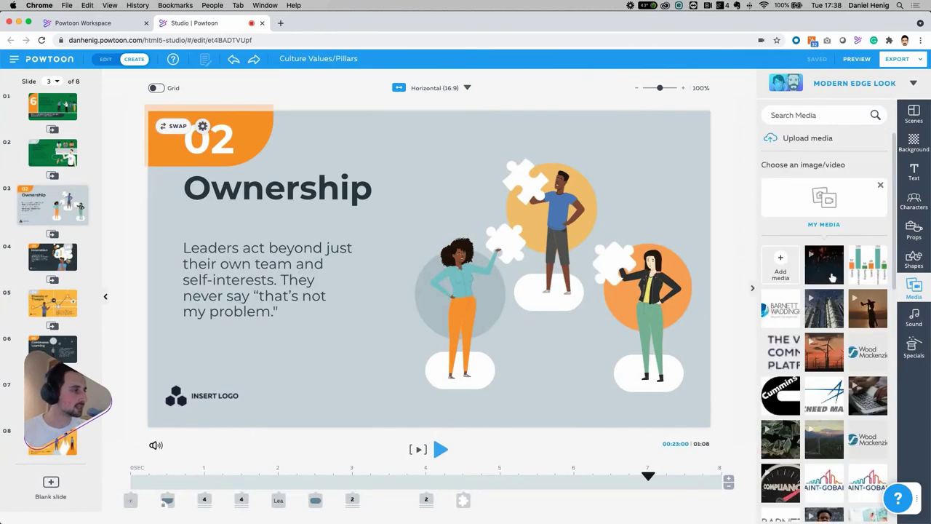
mouse_move(835, 283)
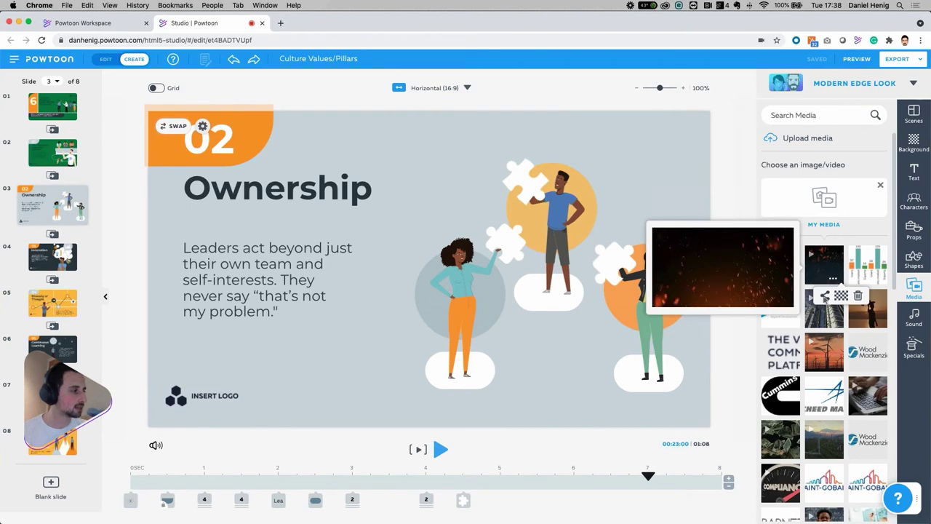
click(833, 278)
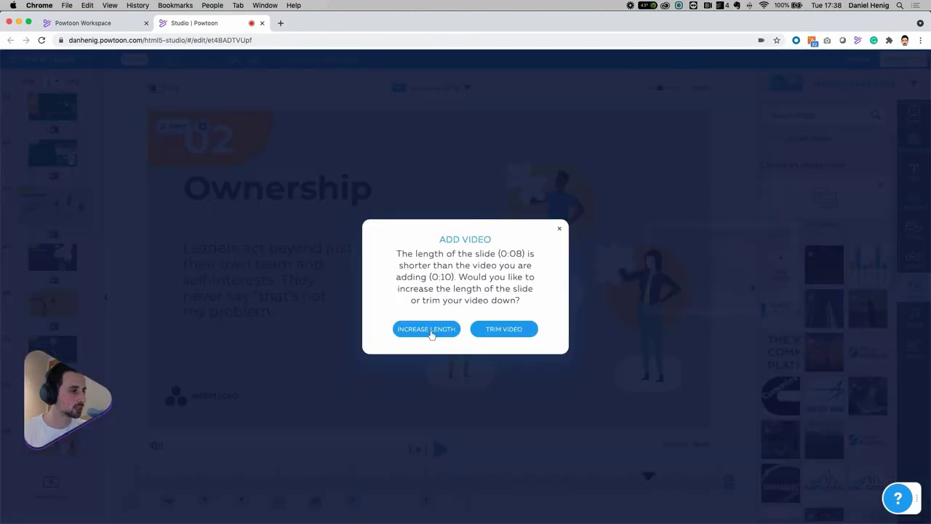
click(560, 232)
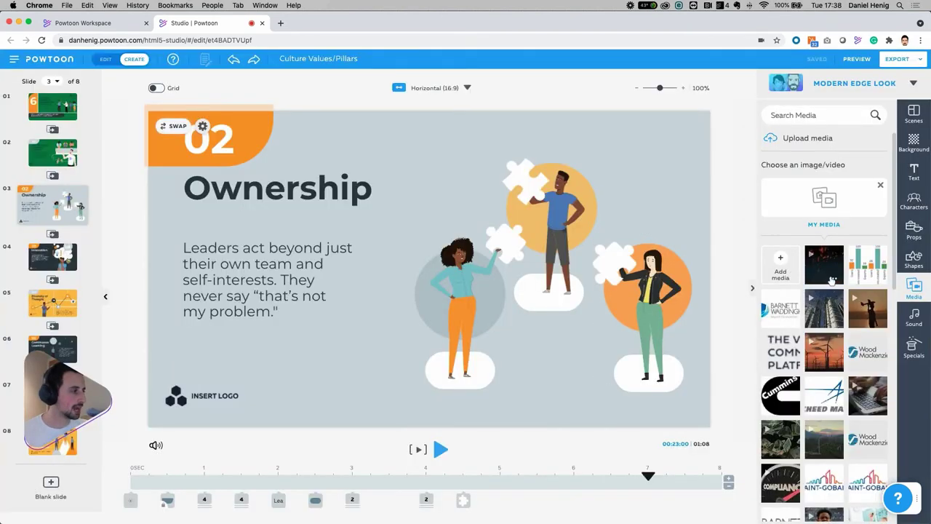
mouse_move(834, 280)
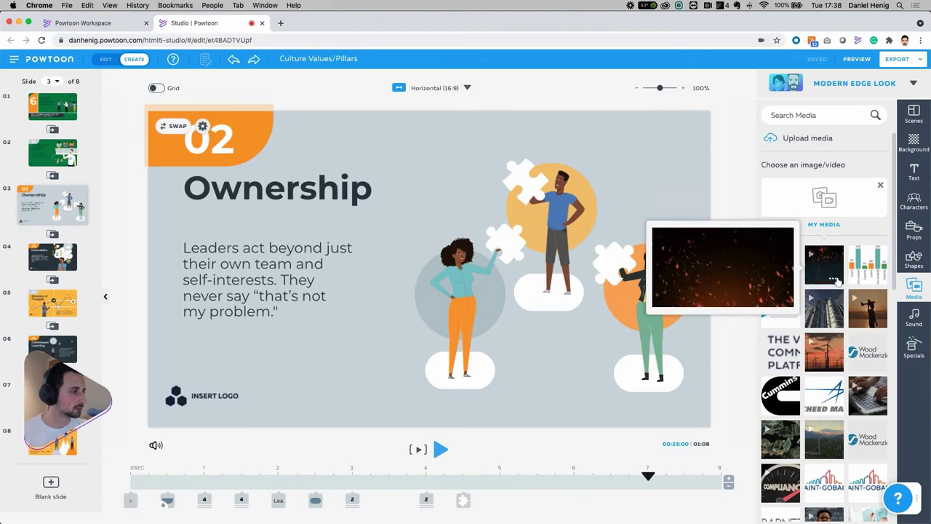
click(833, 278)
click(817, 298)
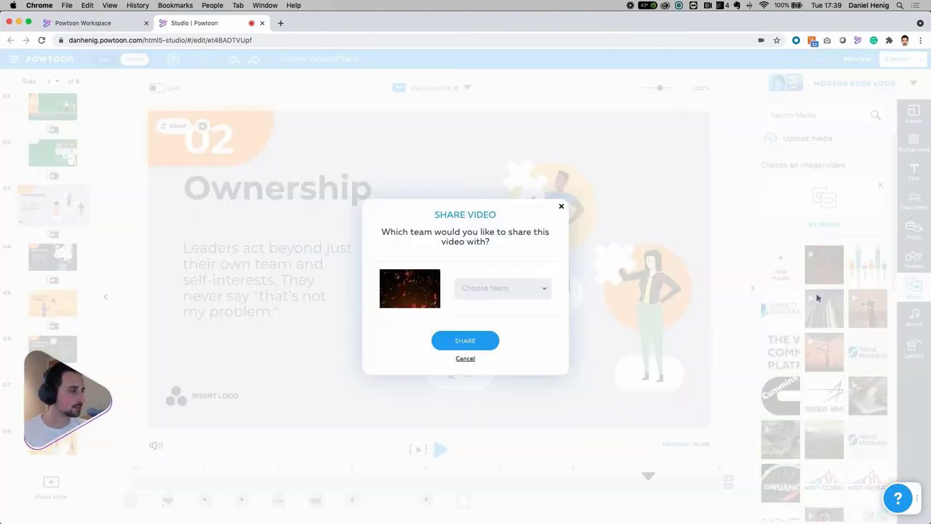
click(507, 294)
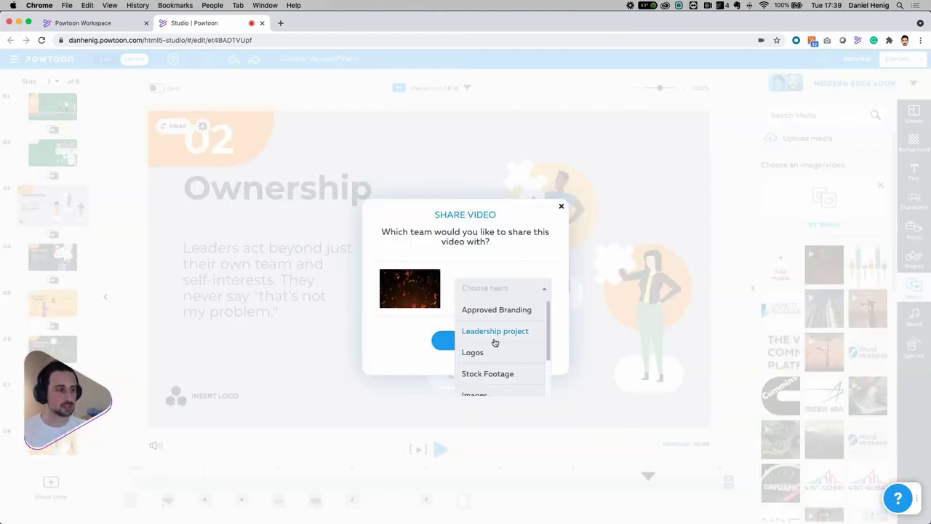
click(561, 206)
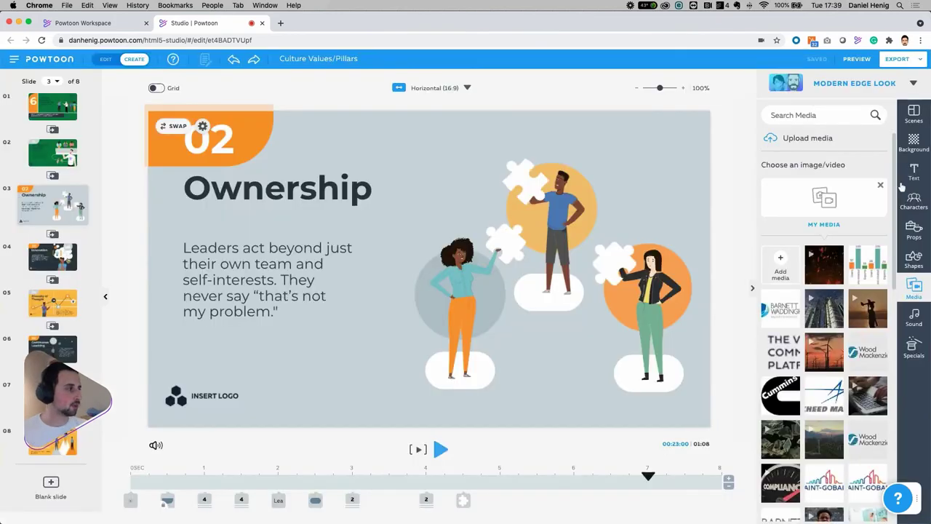
- Glance at Storyblocks Premium, then open Storyblocks Video Footage and its Find your mood search
click(881, 187)
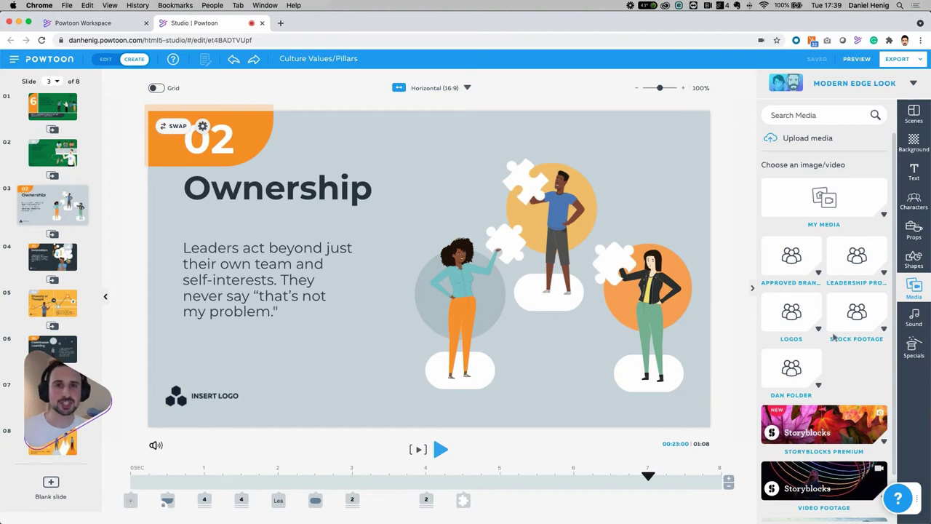
scroll(832, 342, down, 2)
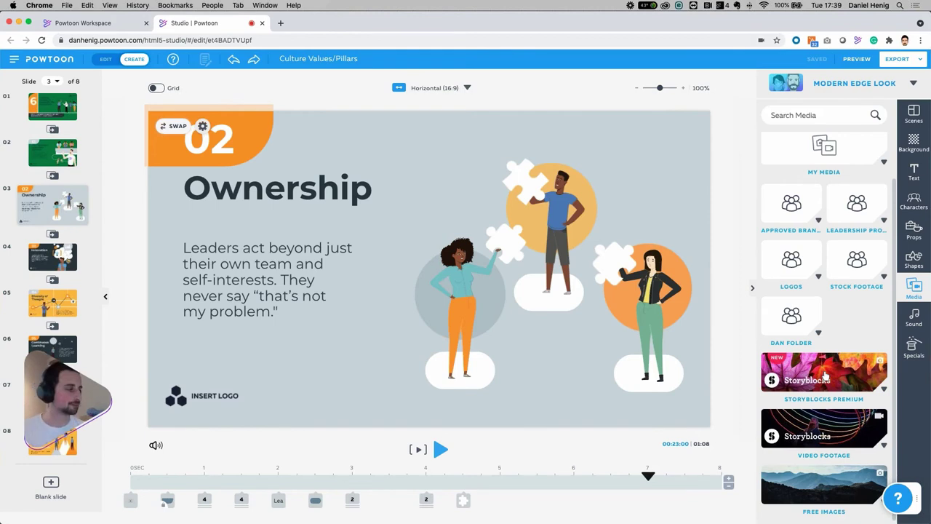
click(826, 375)
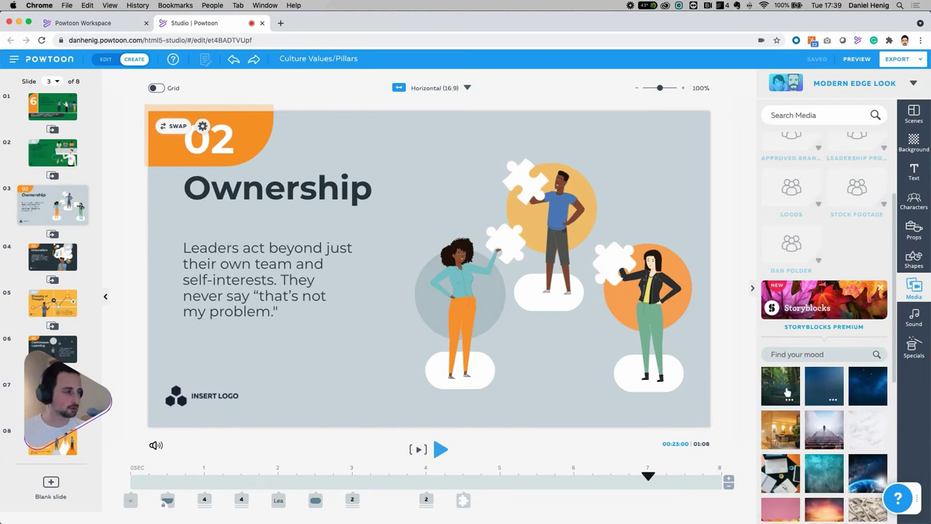
mouse_move(786, 393)
click(879, 288)
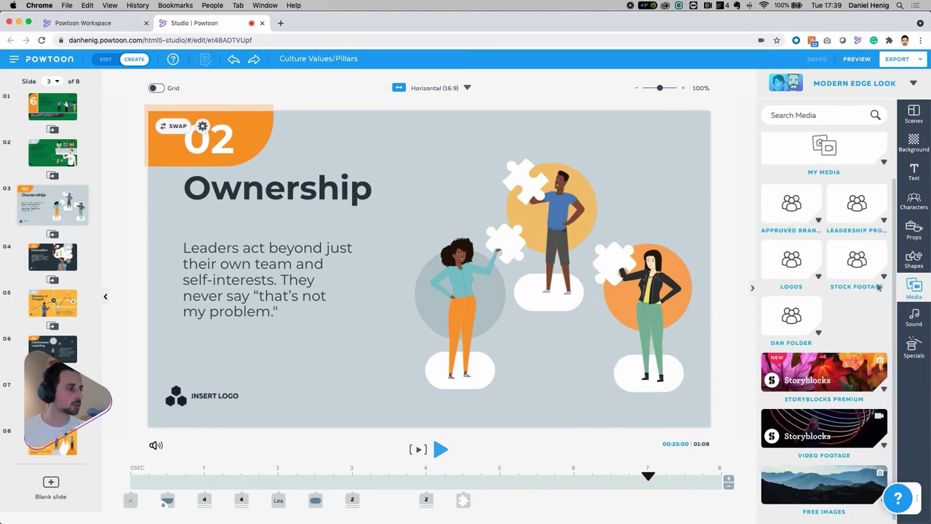
click(819, 428)
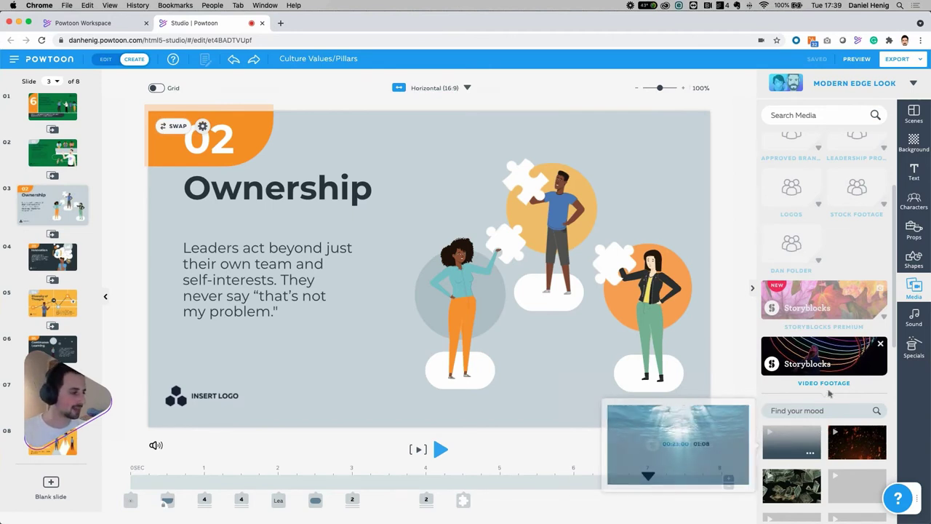
scroll(823, 396, down, 3)
click(826, 285)
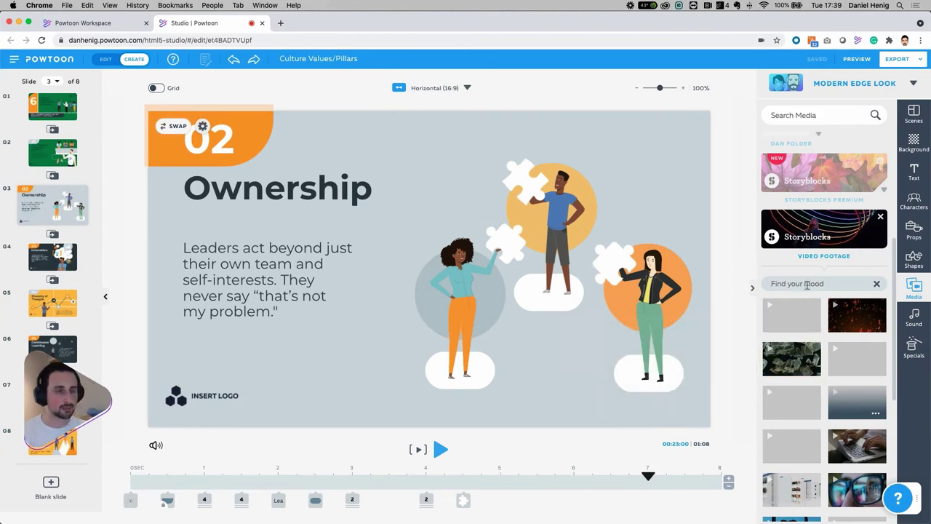
- Search the footage for 'hospitality' and start adding the buffet clip to slide 3
click(806, 285)
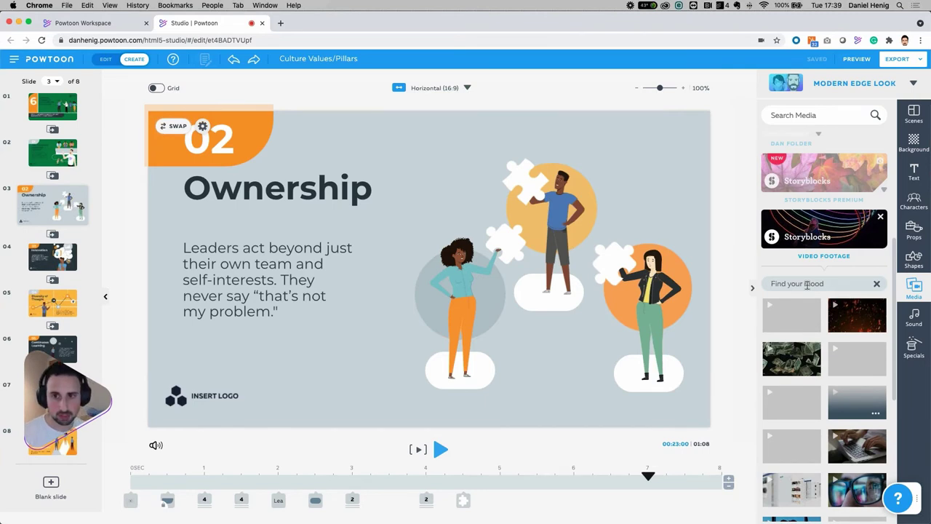
text(hospitality)
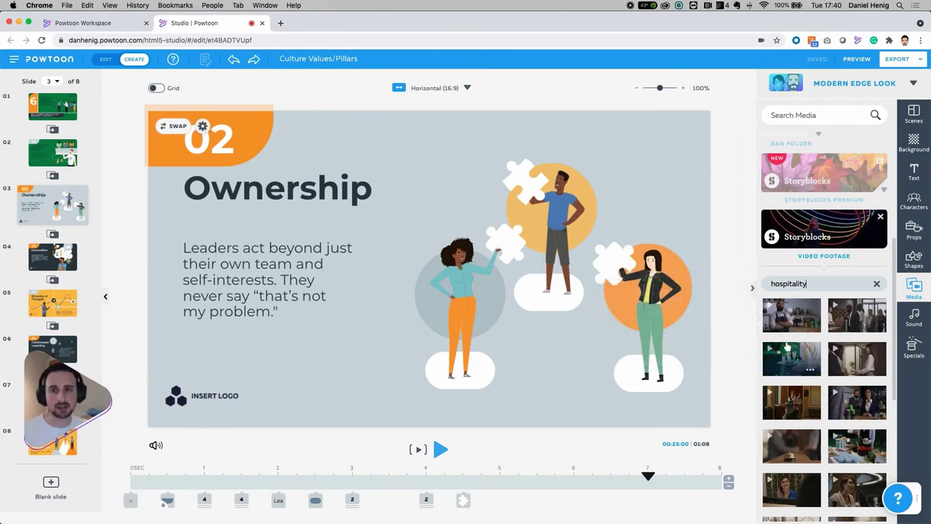
mouse_move(787, 348)
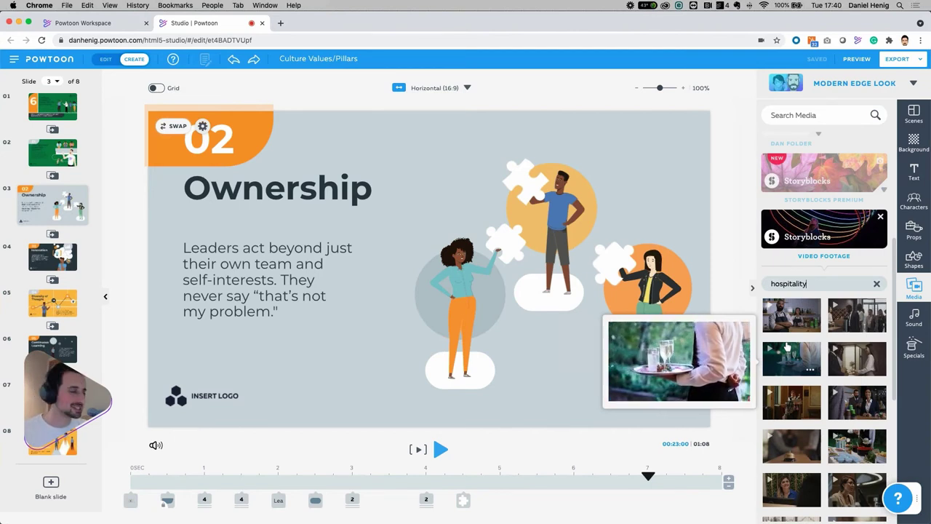
mouse_move(803, 452)
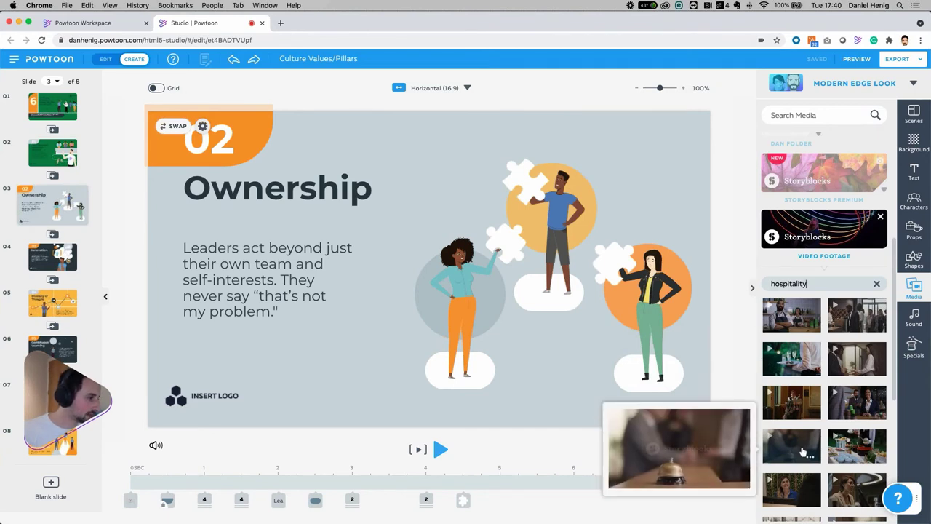
click(803, 452)
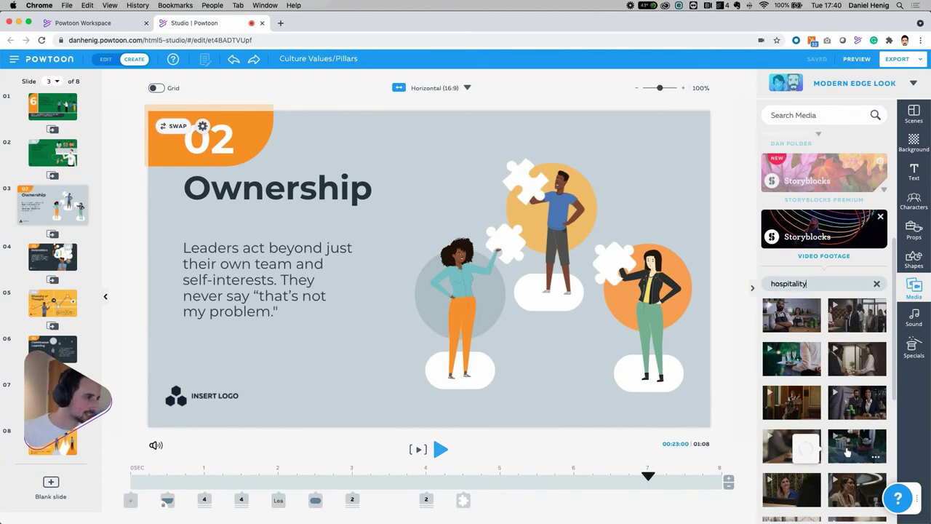
mouse_move(847, 452)
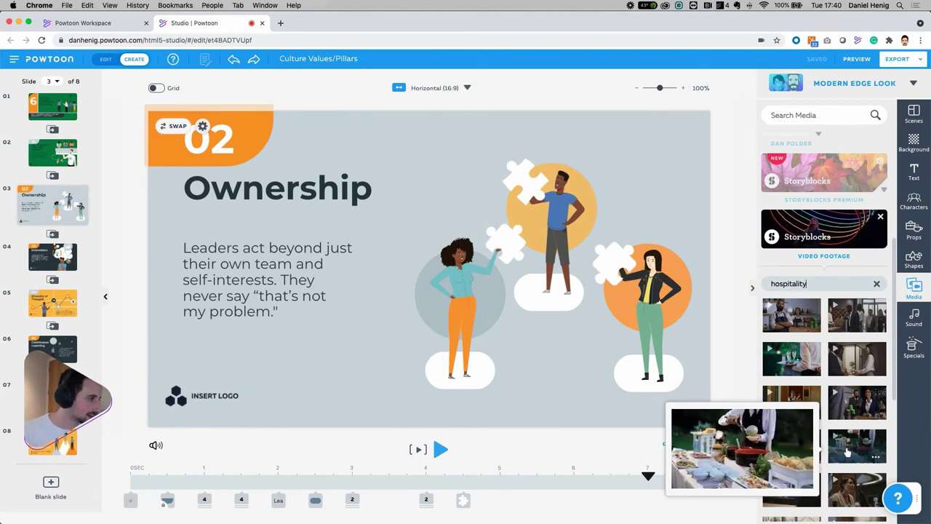
click(846, 452)
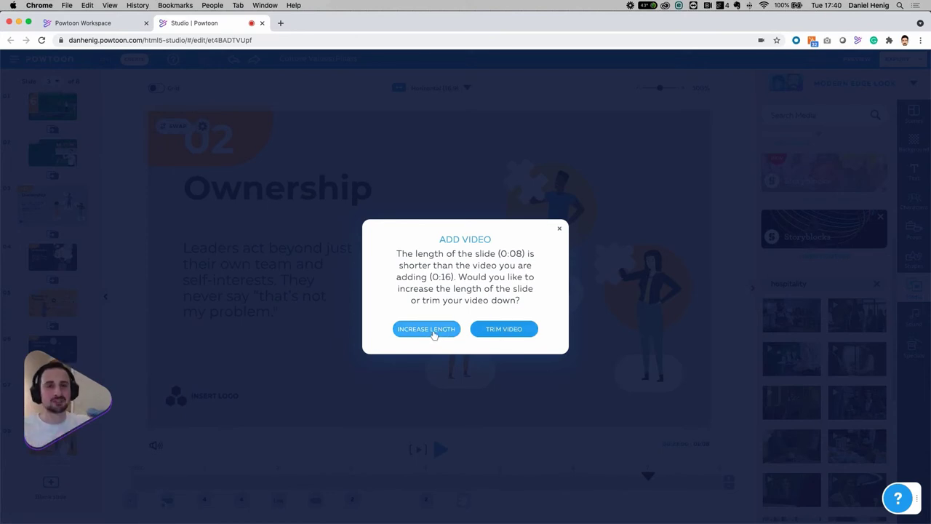
- Trim the Hospitality buffet clip to the slide length and set it as the Ownership slide's background
click(504, 329)
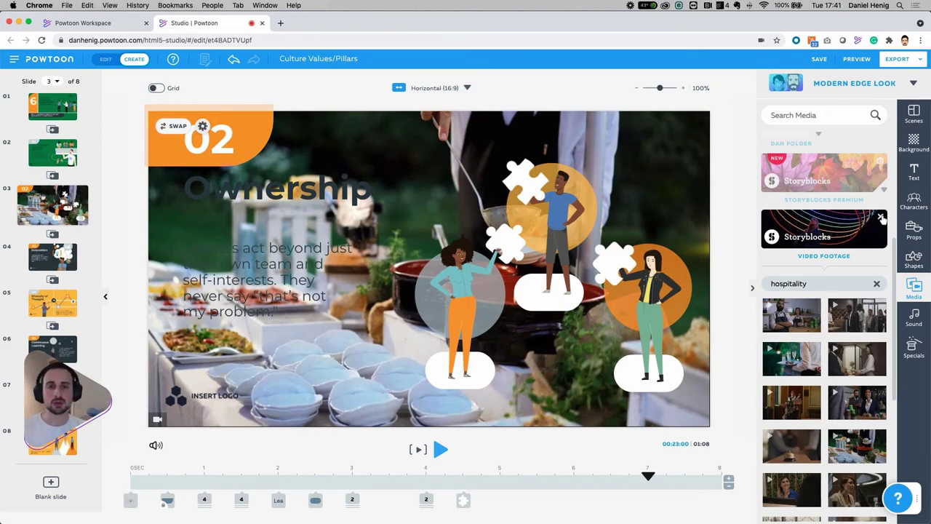
click(781, 324)
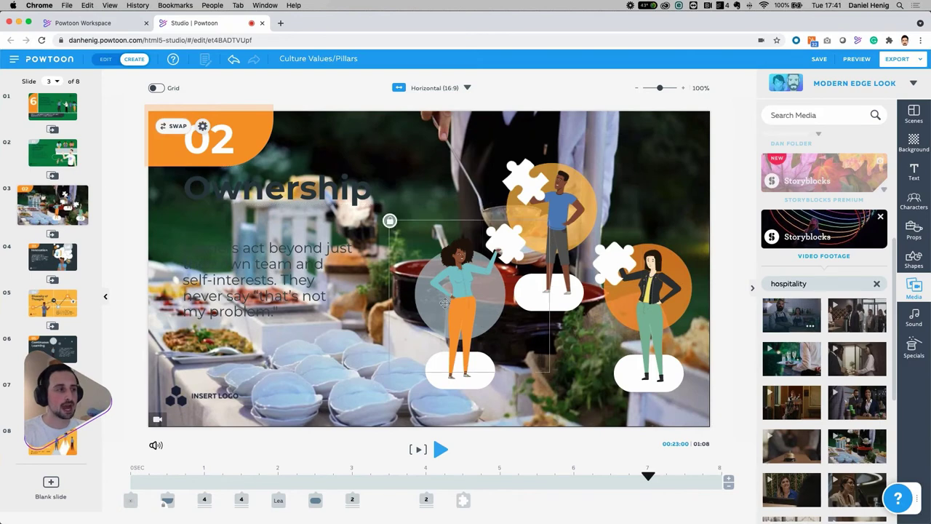
click(265, 277)
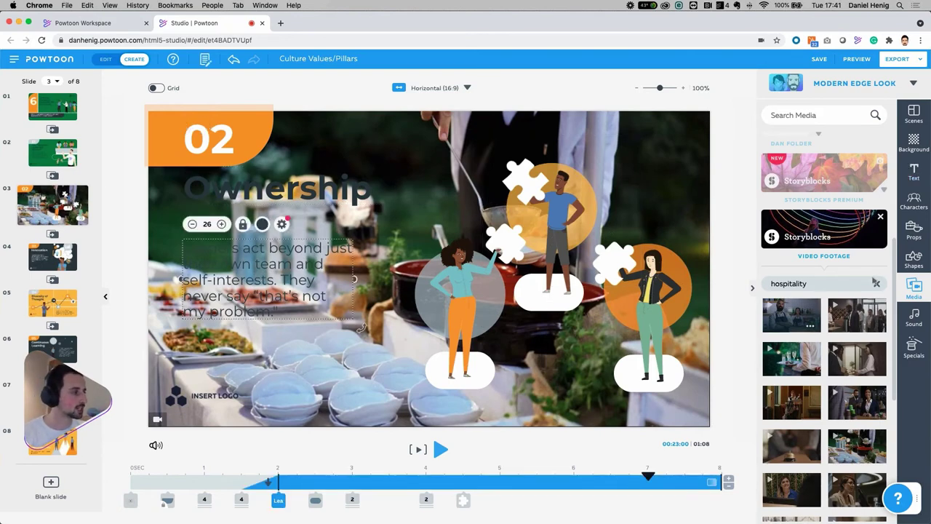
- Clear the hospitality search and bring up the Shapes library
click(877, 283)
scroll(882, 288, down, 3)
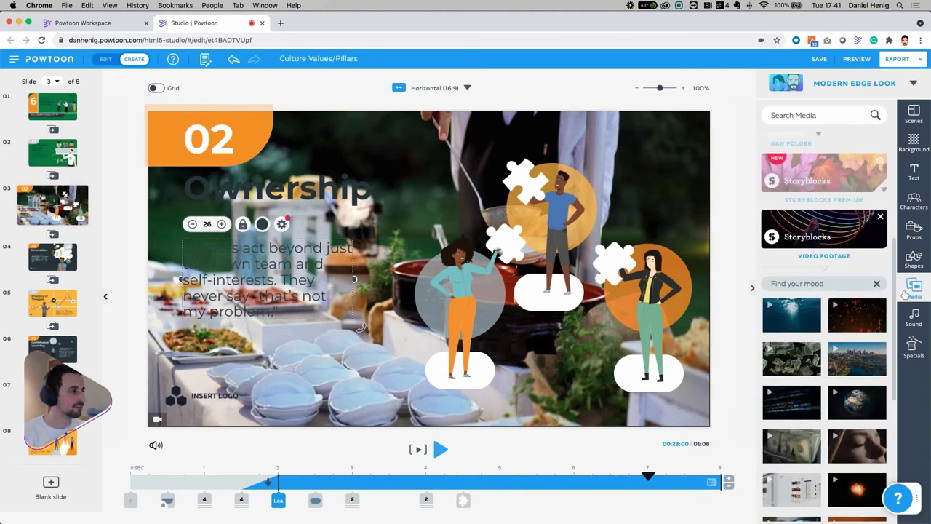
scroll(880, 229, up, 3)
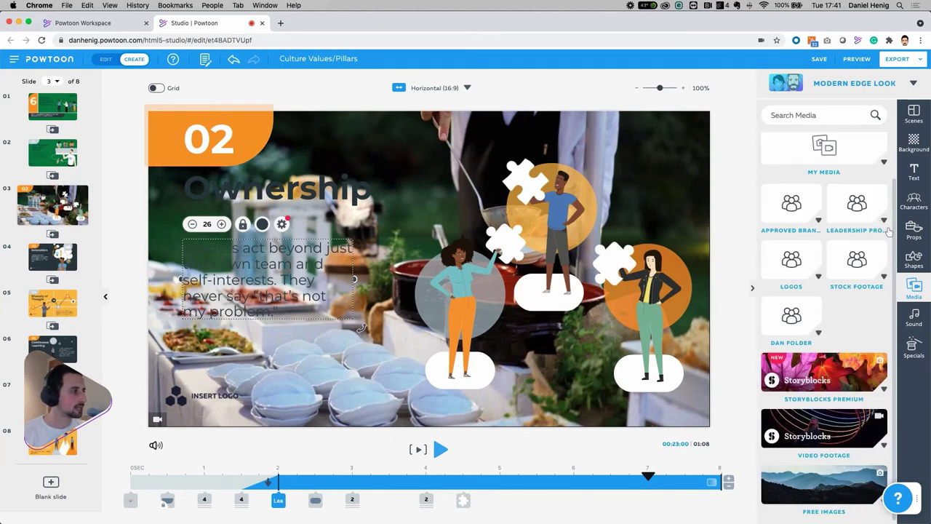
click(921, 259)
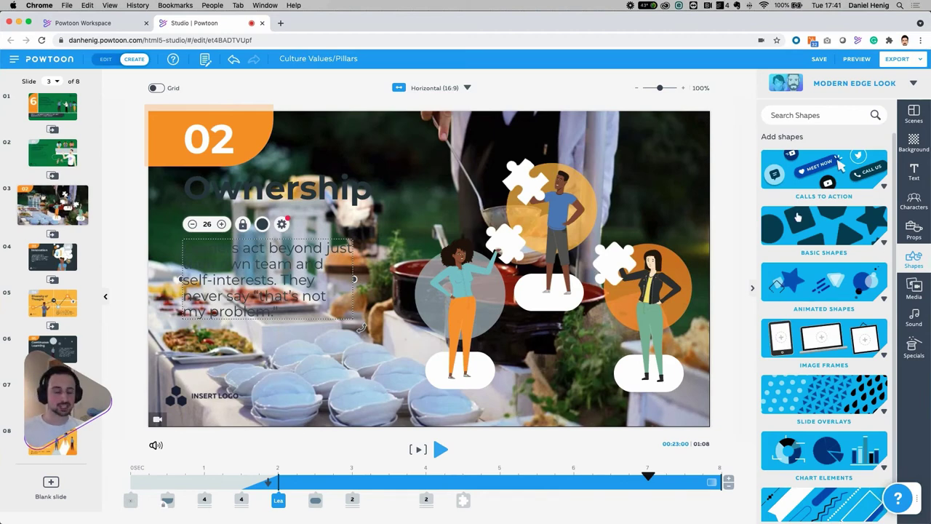
- Browse the Animated Shapes category, then clear the Animated Shapes filter
click(835, 280)
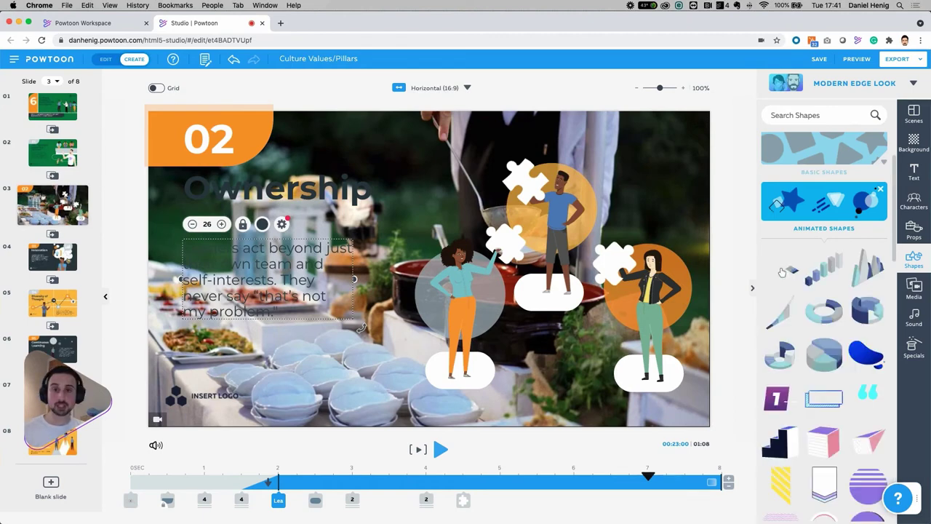
mouse_move(798, 275)
scroll(818, 283, down, 3)
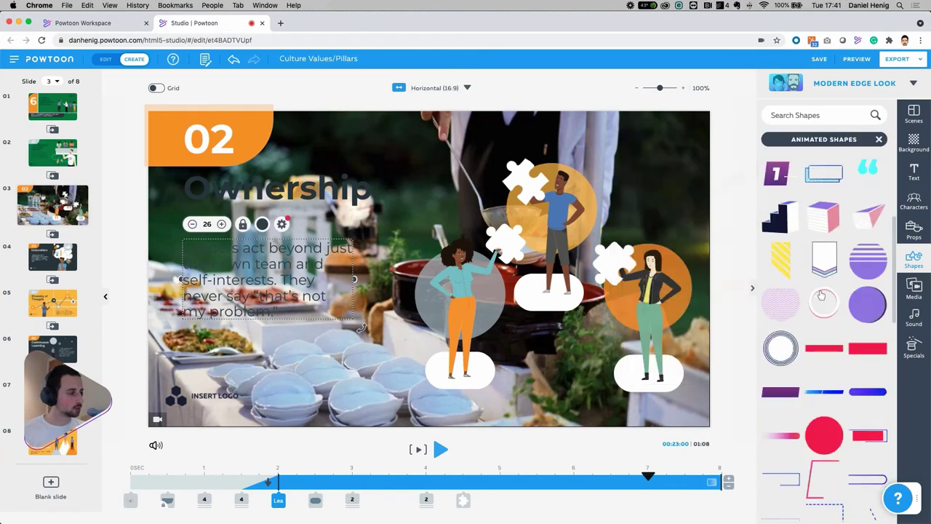
mouse_move(822, 350)
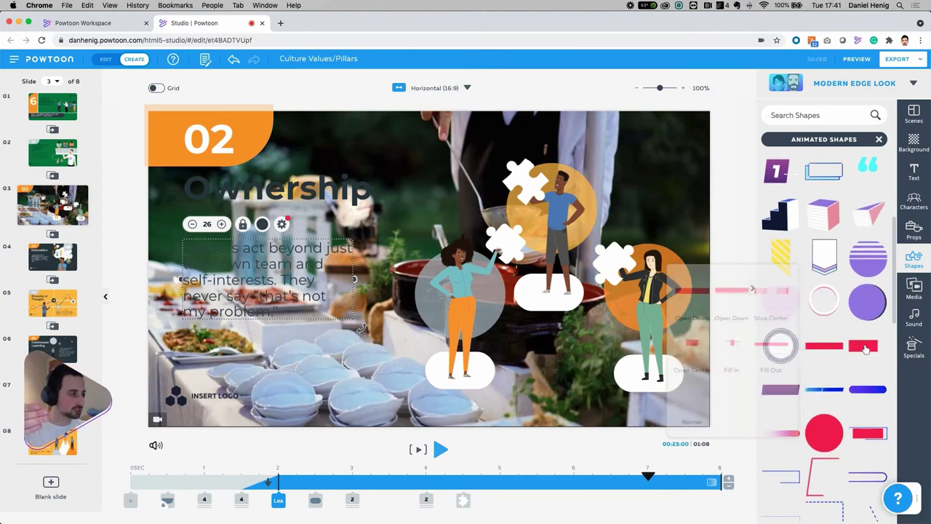
mouse_move(866, 350)
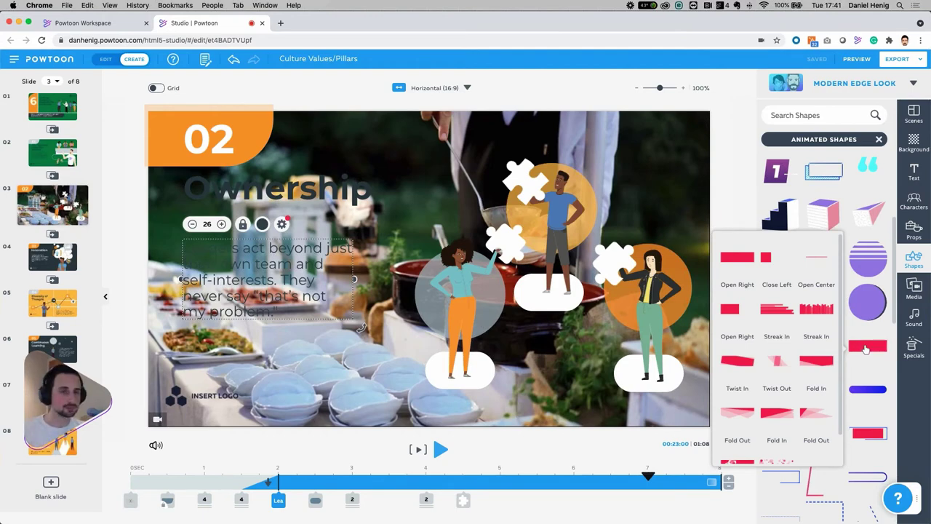
click(878, 139)
- Look through Image Frames, then show the Basic Shapes collection
click(831, 318)
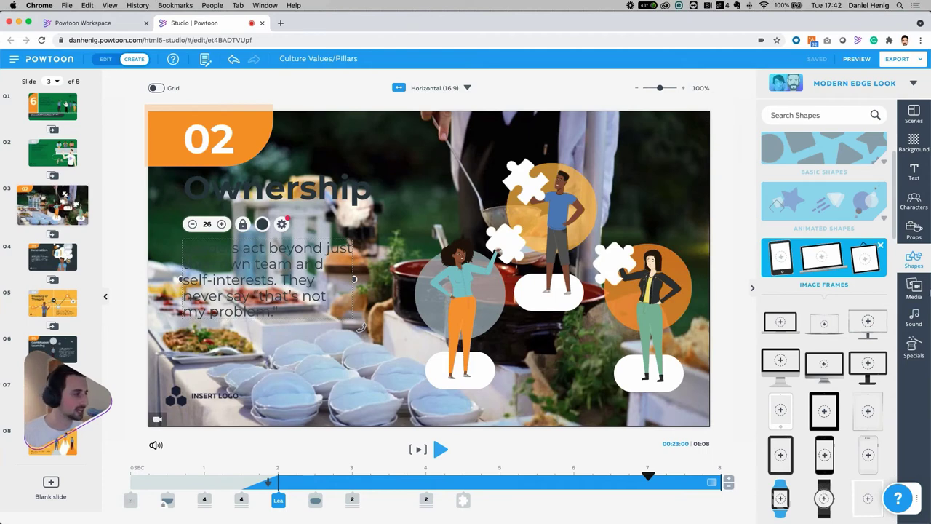
click(881, 247)
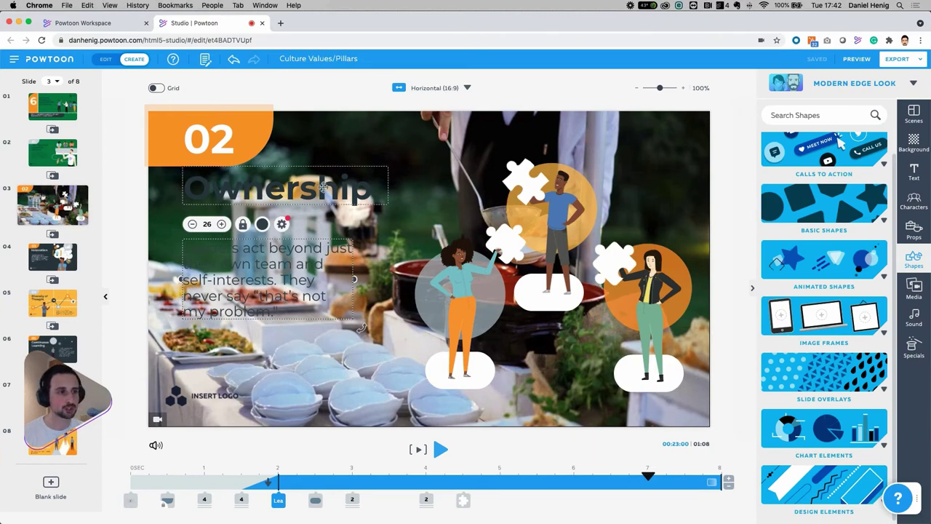
click(787, 206)
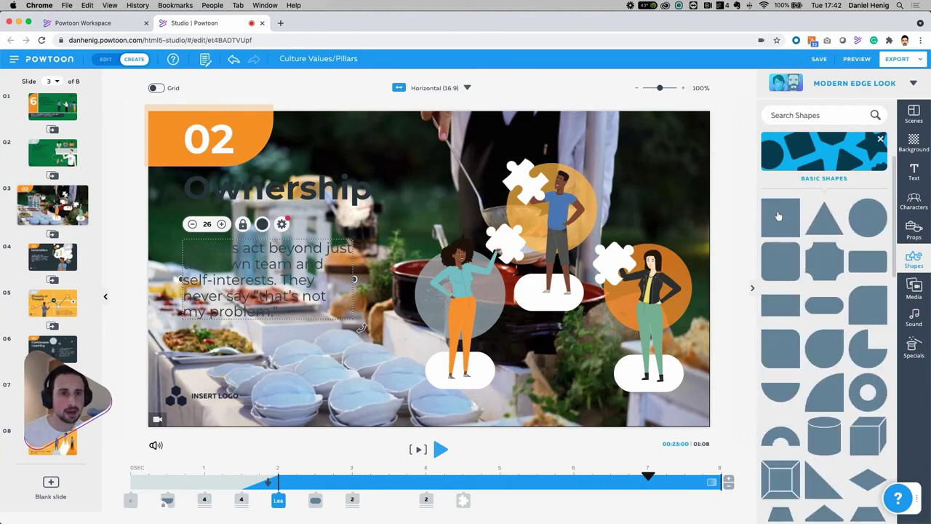
- Add a Basic Shapes square, move it over the top-left title, and widen it into a rectangle
click(778, 216)
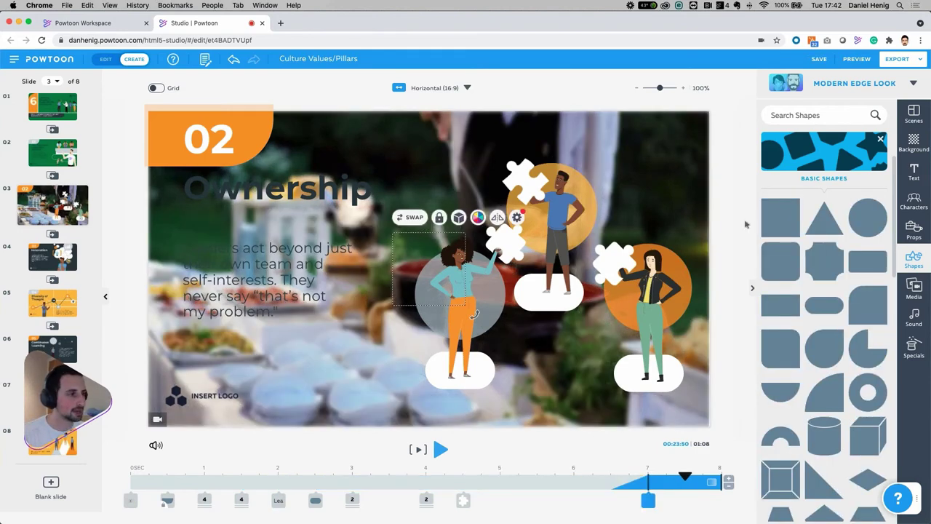
drag(389, 269, 321, 333)
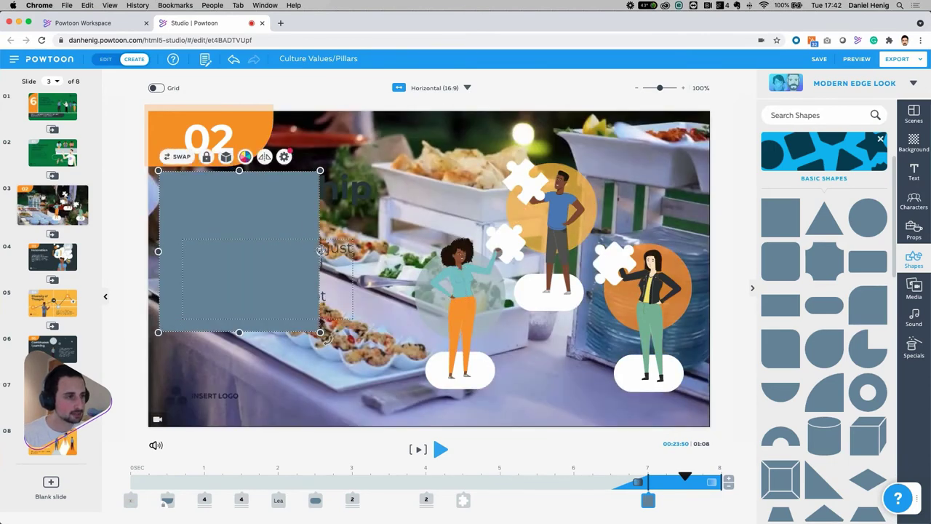
drag(320, 251, 373, 251)
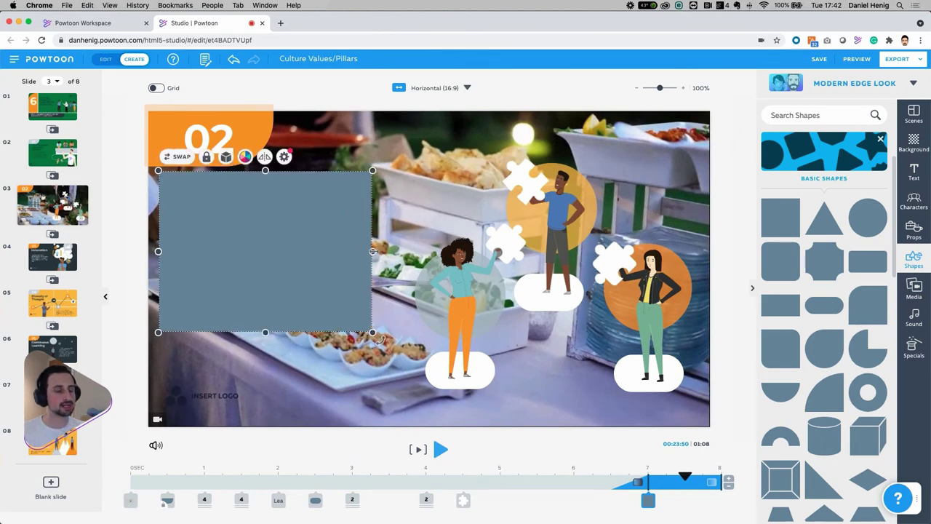
- Make the rectangle white, send it back behind the Ownership text, and widen it slightly
click(246, 156)
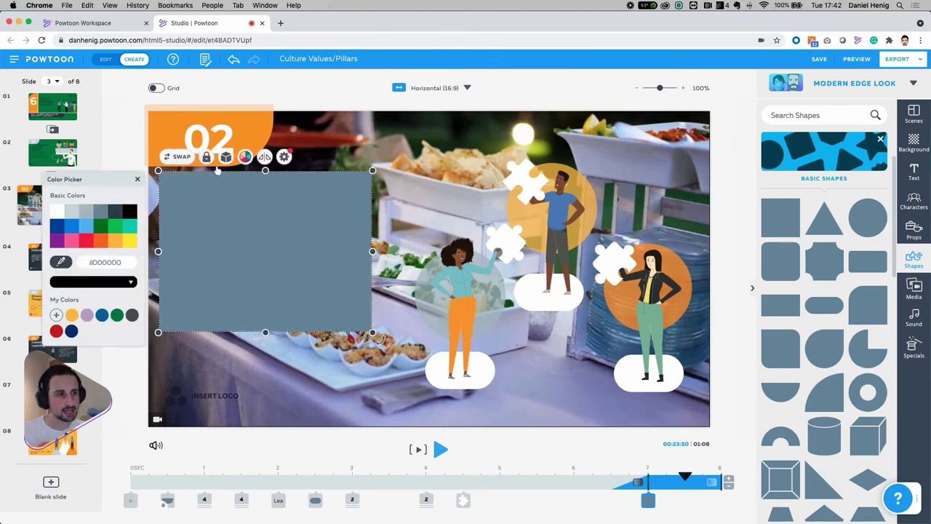
click(57, 211)
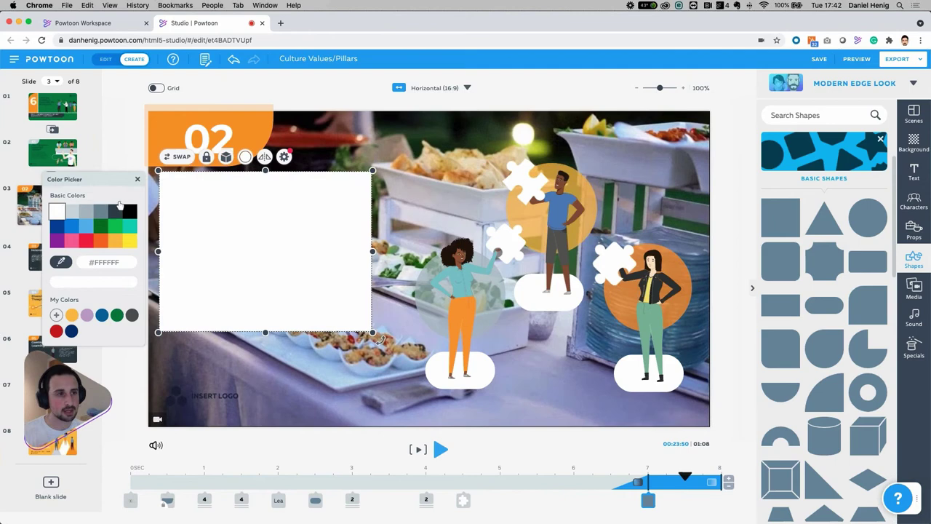
click(284, 157)
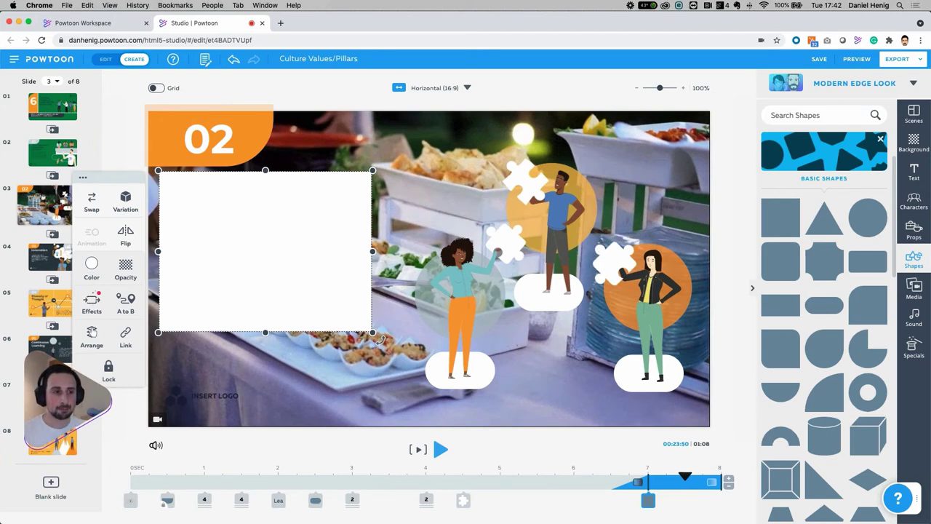
click(92, 336)
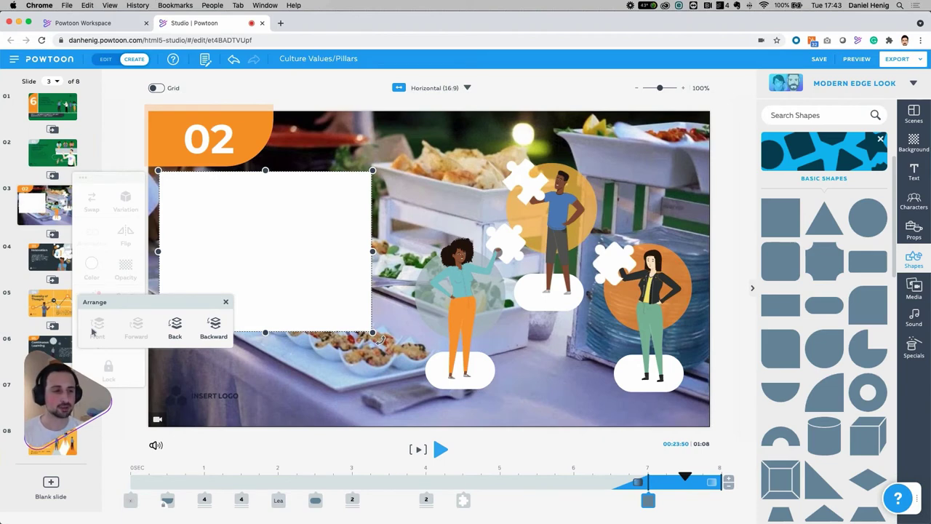
click(175, 328)
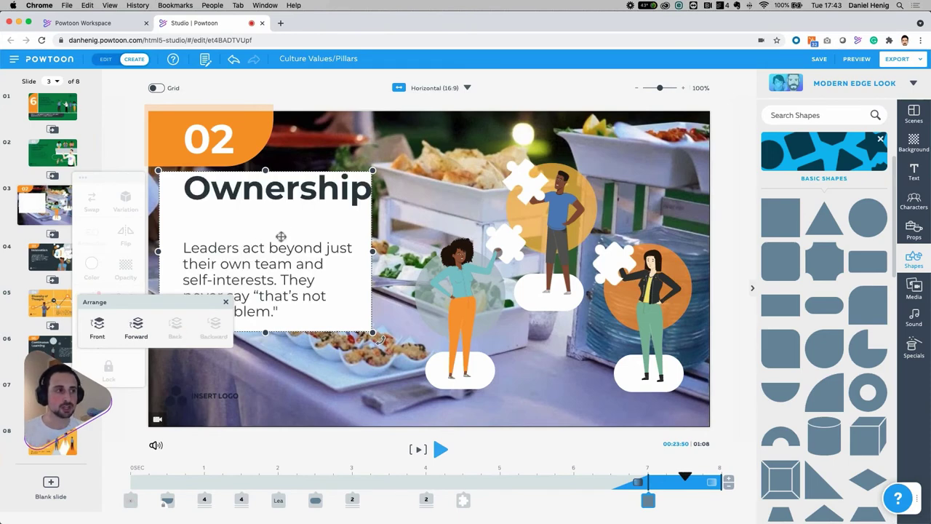
drag(372, 250, 384, 251)
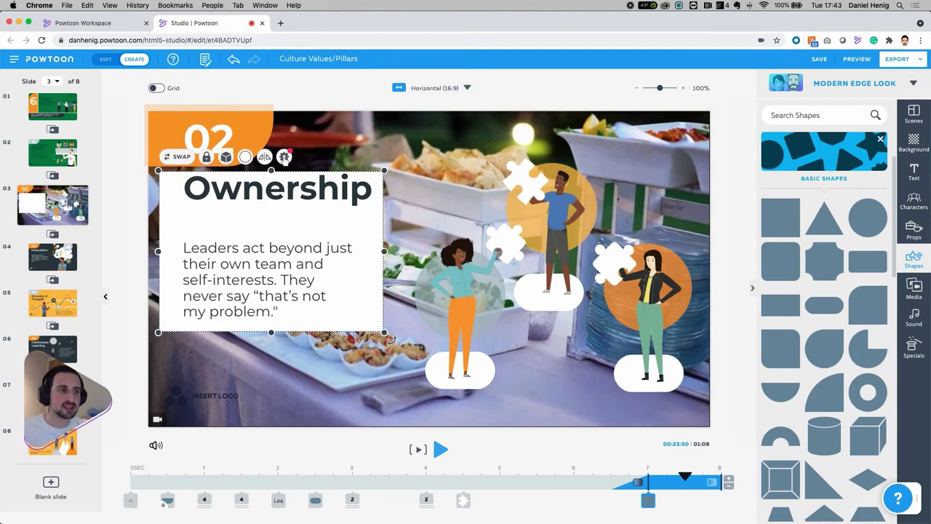
- Set the white box's opacity to about 66% and nudge the Ownership title slightly left
click(284, 156)
click(130, 266)
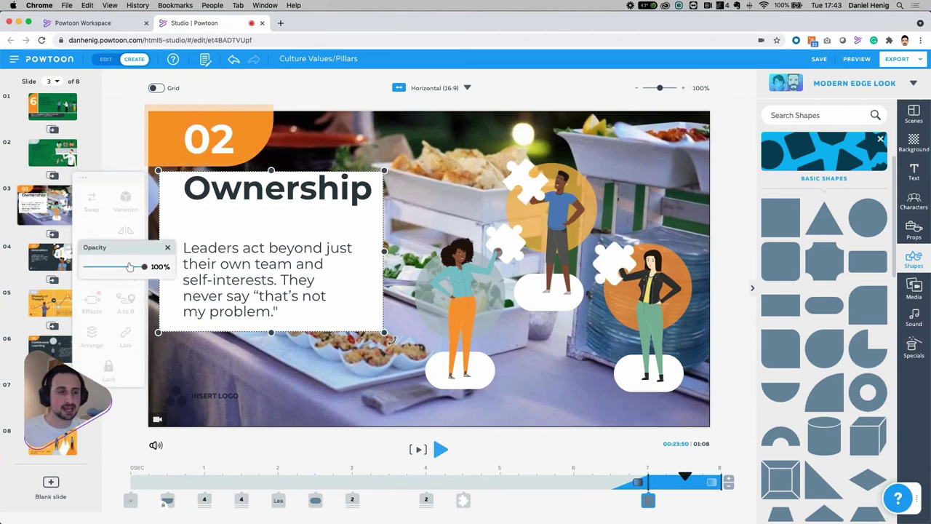
drag(145, 267, 123, 269)
click(245, 192)
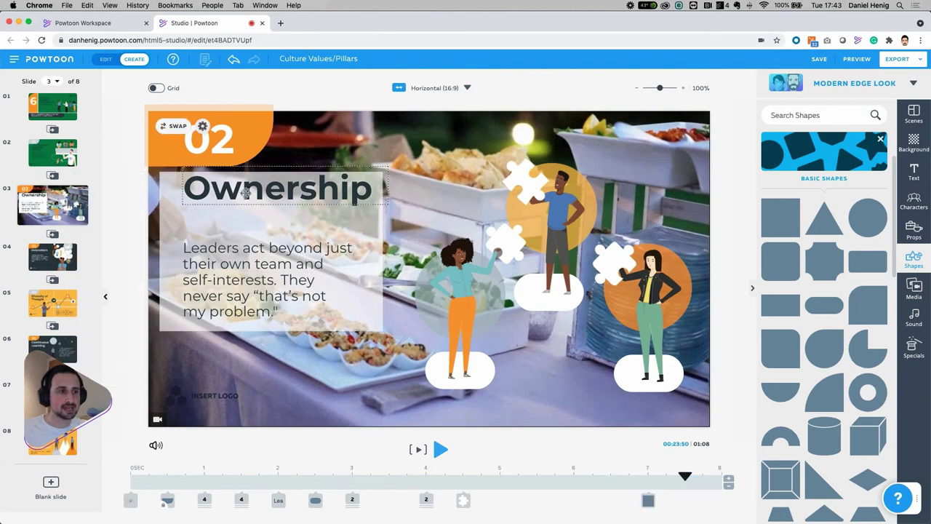
drag(243, 193, 236, 201)
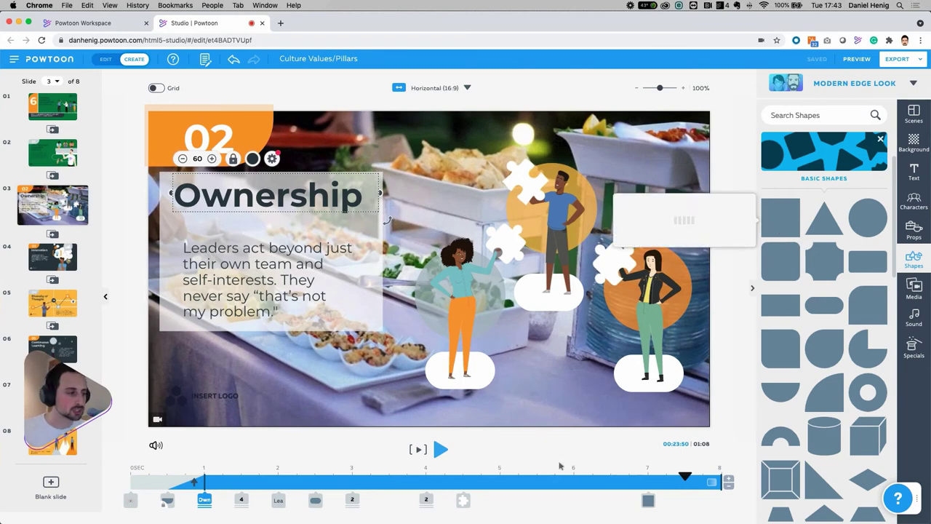
- Move the playhead back to 7 seconds and select the rectangle's timeline item
drag(685, 476, 647, 476)
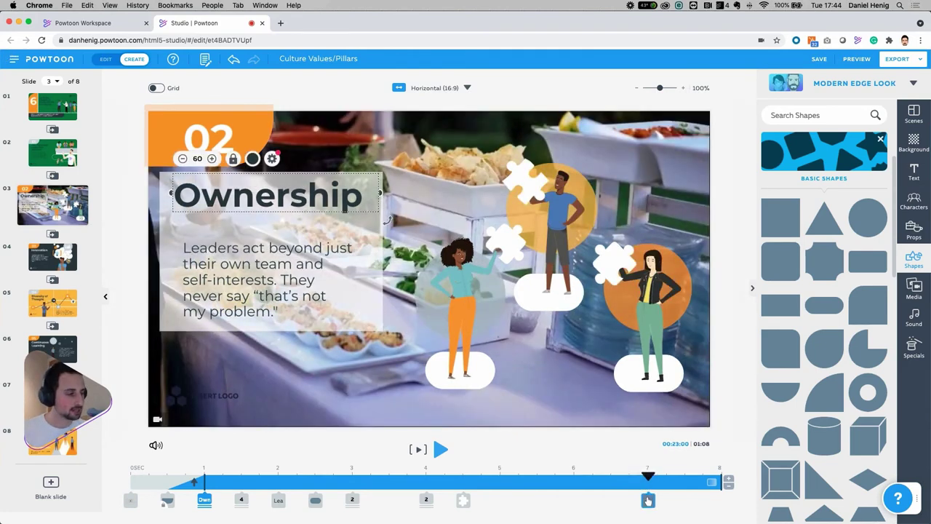
mouse_move(648, 502)
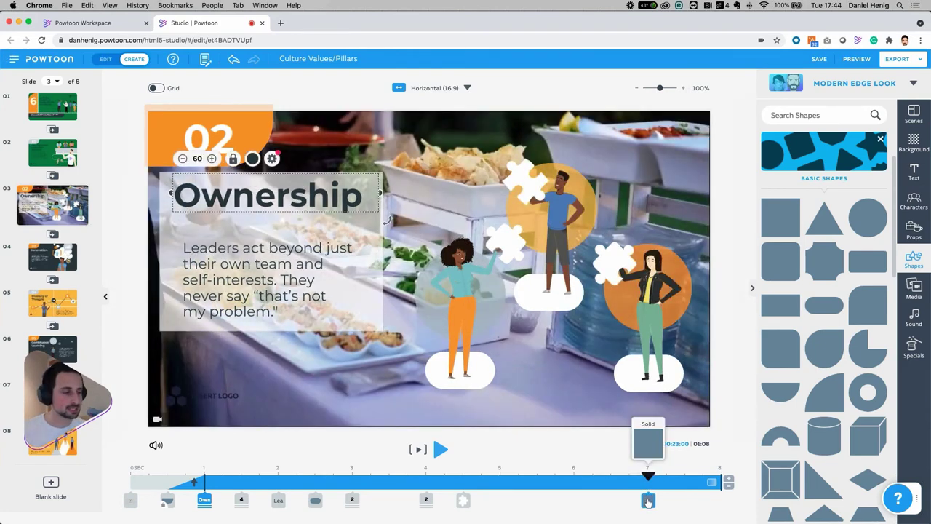
click(648, 500)
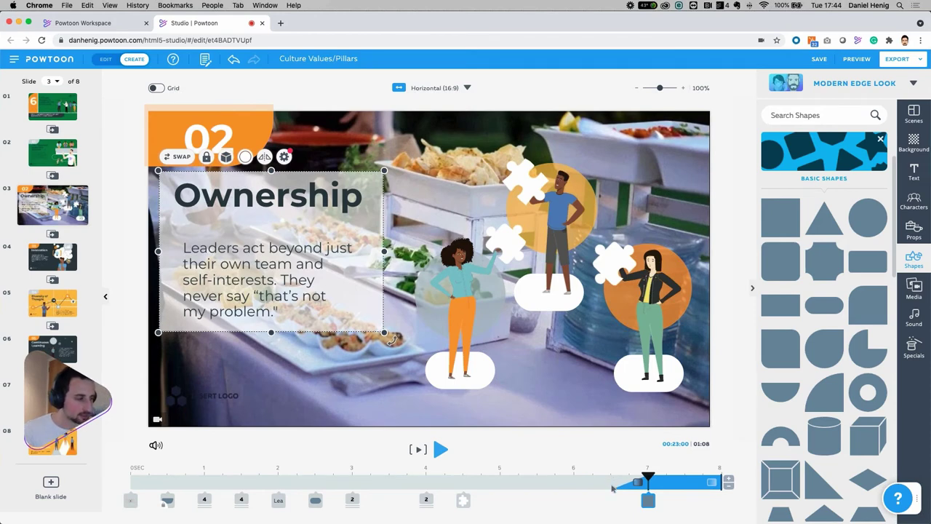
- Preview the slide, make the white backdrop last the whole slide, and open Sound Control
click(419, 451)
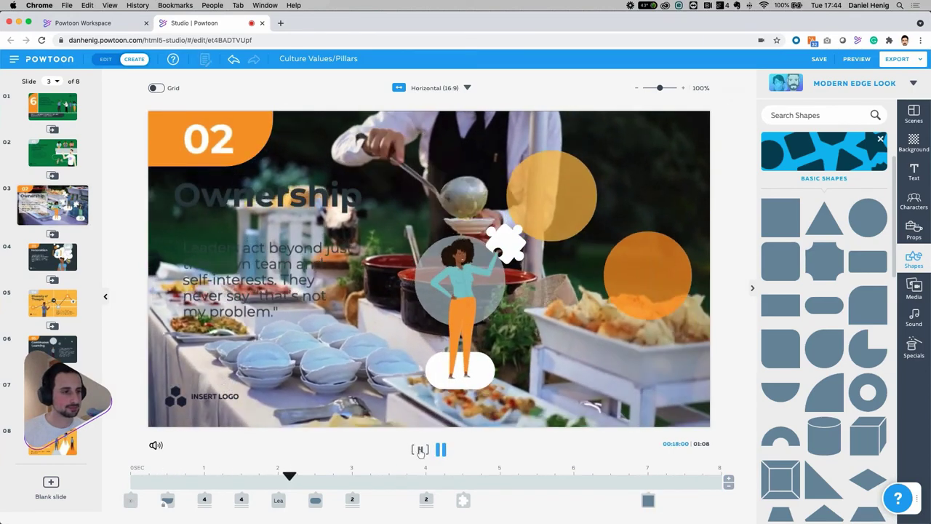
click(421, 451)
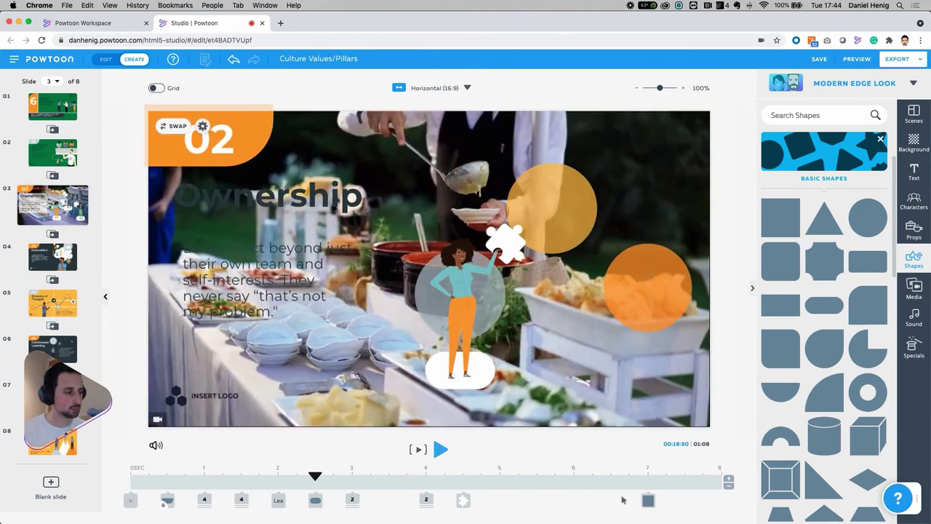
click(648, 500)
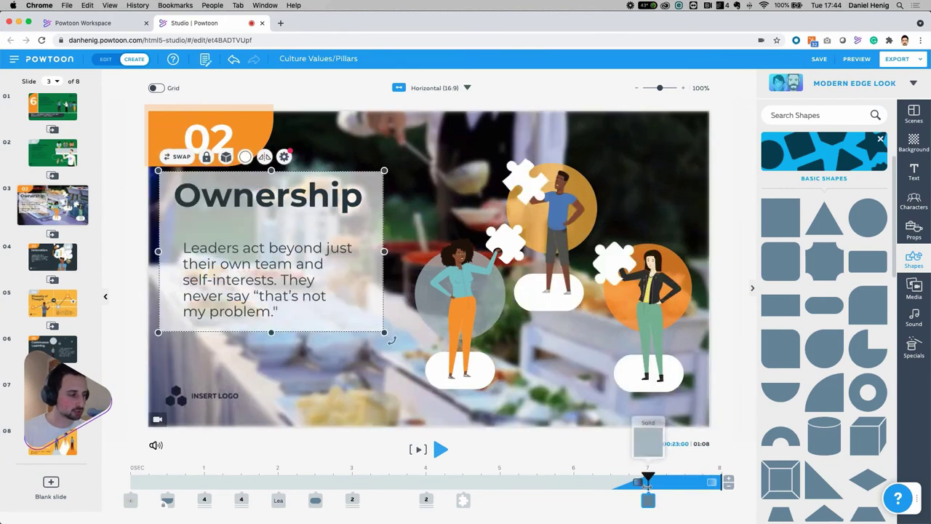
drag(648, 501, 130, 477)
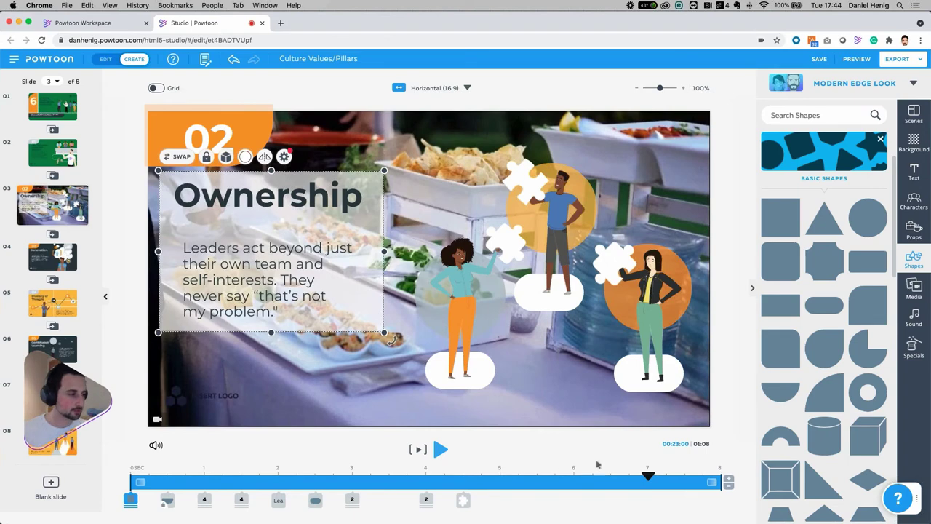
click(156, 446)
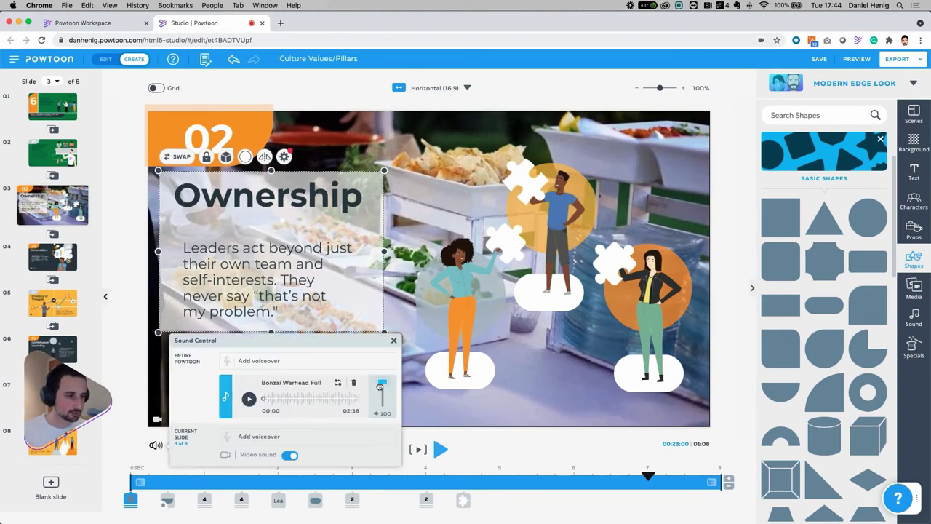
- Lower the Bonzai Warhead Full music volume from 100 to 31 and close Sound Control
drag(381, 383, 385, 403)
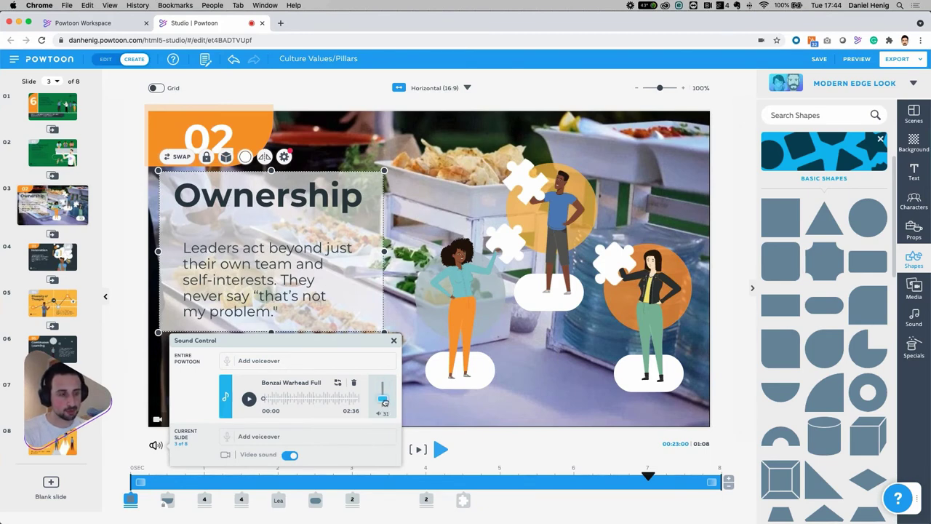
click(393, 341)
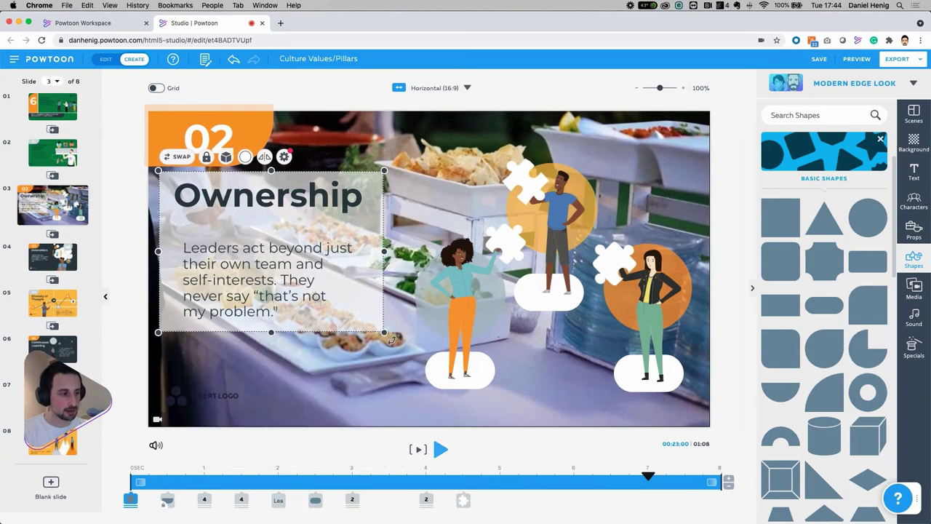
- Preview the slide, then delay the man-and-puzzle element's entrance from about 2.5 s to 4 s
click(416, 448)
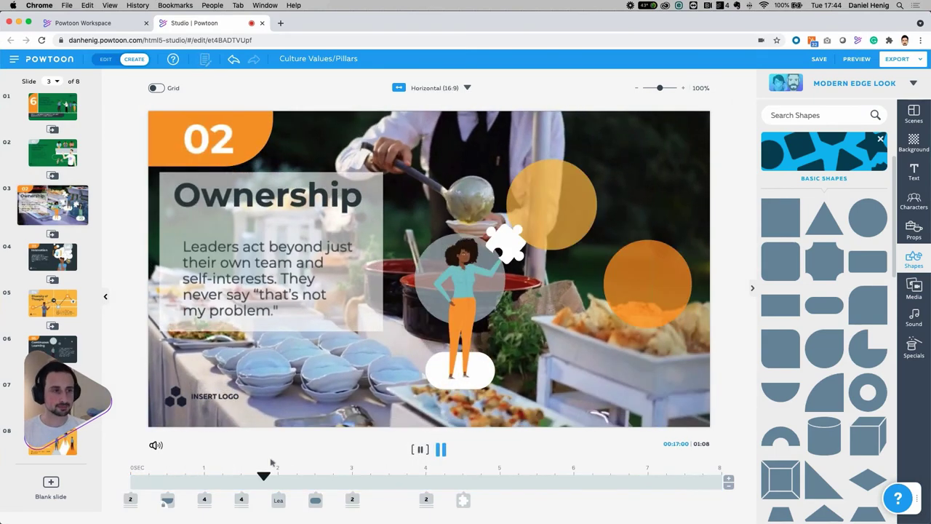
click(215, 221)
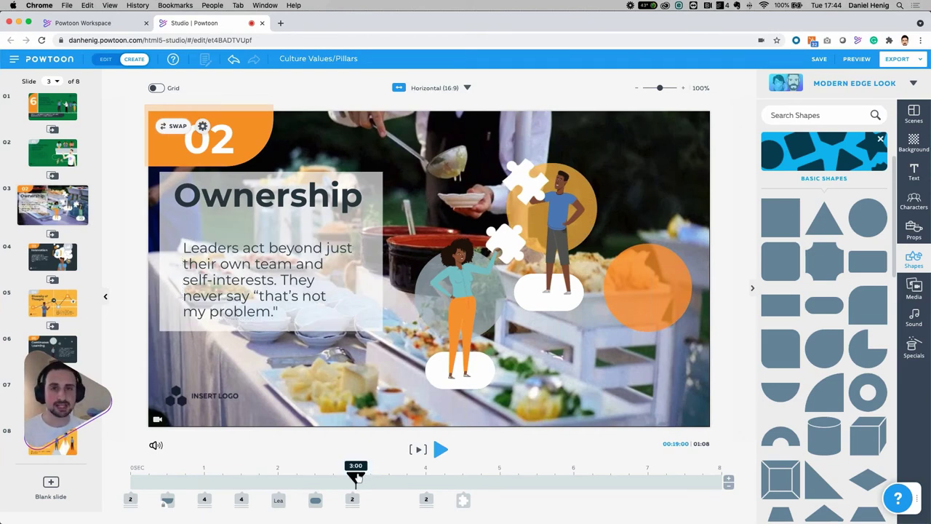
drag(356, 477, 259, 477)
click(302, 473)
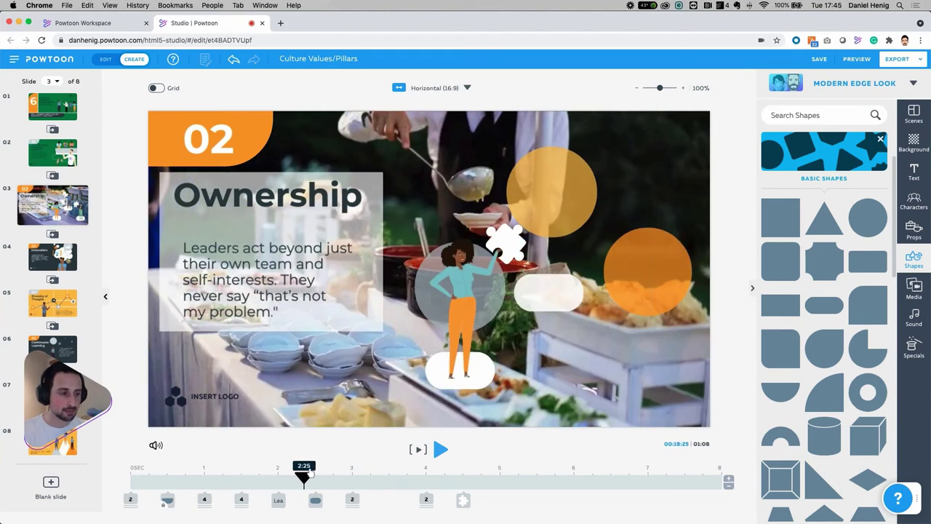
click(352, 500)
mouse_move(352, 501)
mouse_down()
mouse_move(426, 502)
mouse_move(354, 502)
mouse_up()
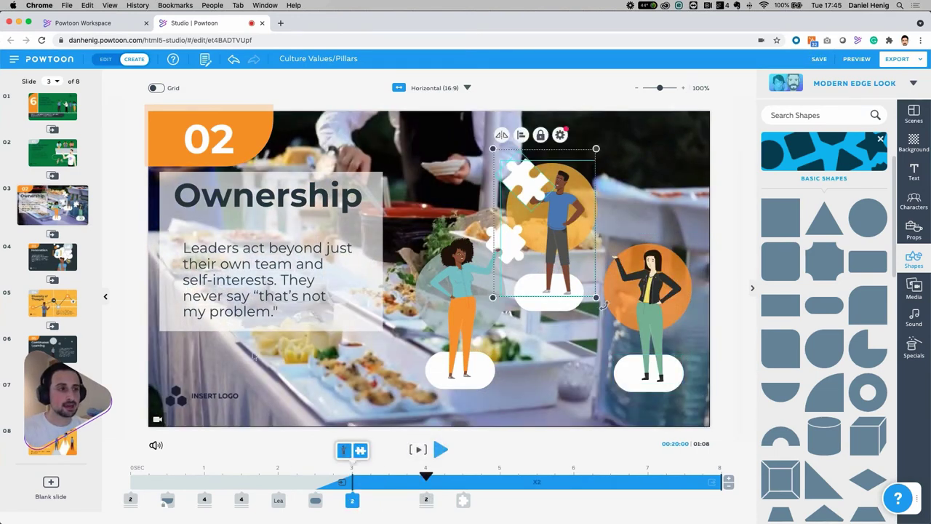
click(259, 283)
click(444, 276)
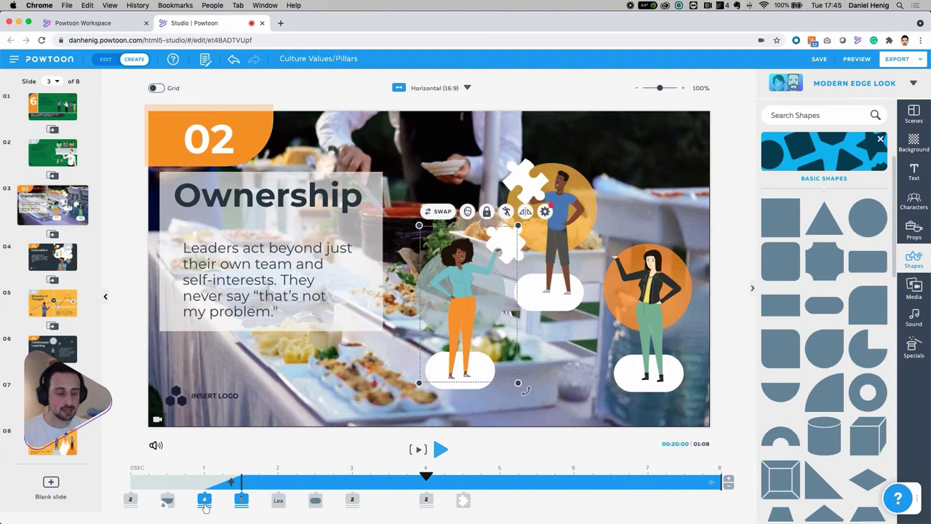
mouse_move(206, 507)
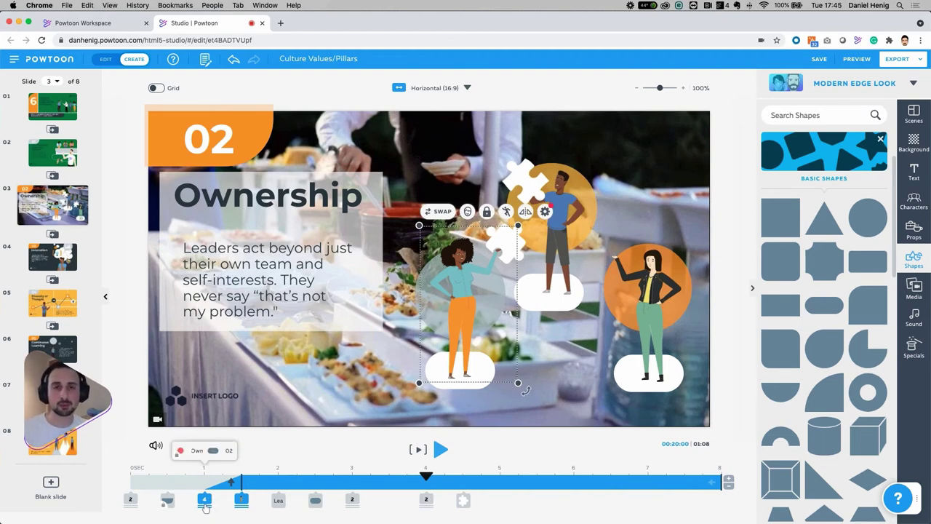
click(205, 506)
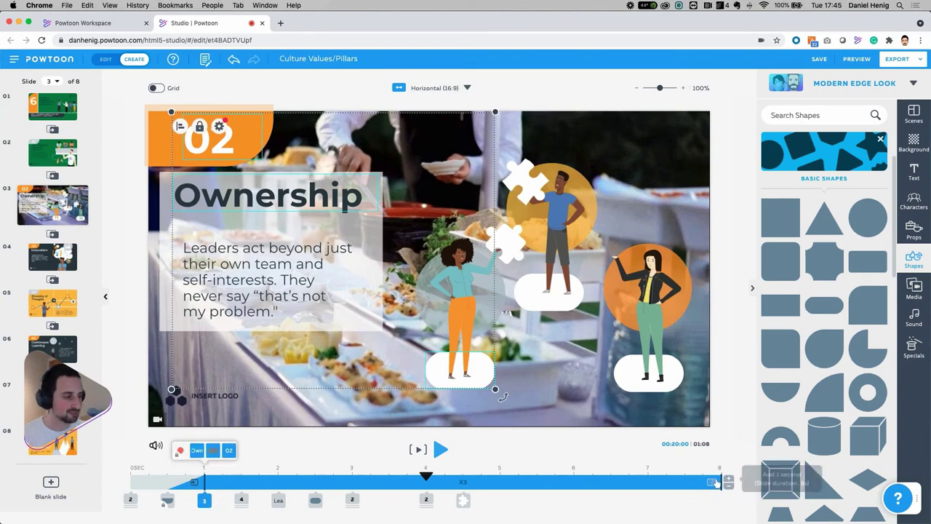
click(195, 484)
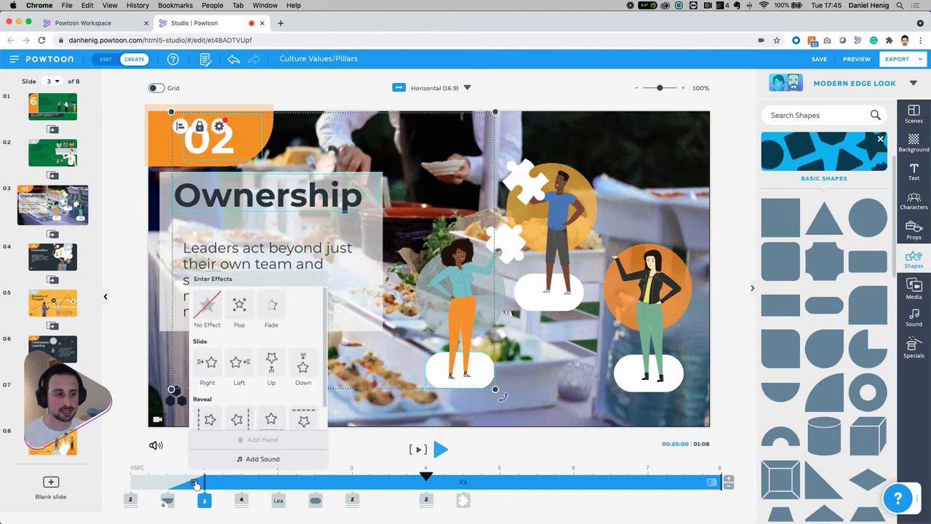
scroll(243, 338, down, 2)
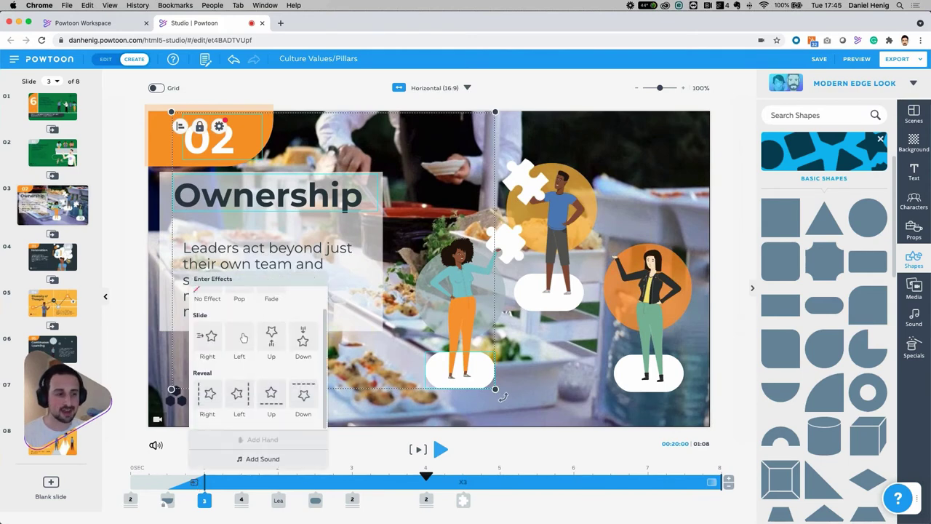
click(273, 459)
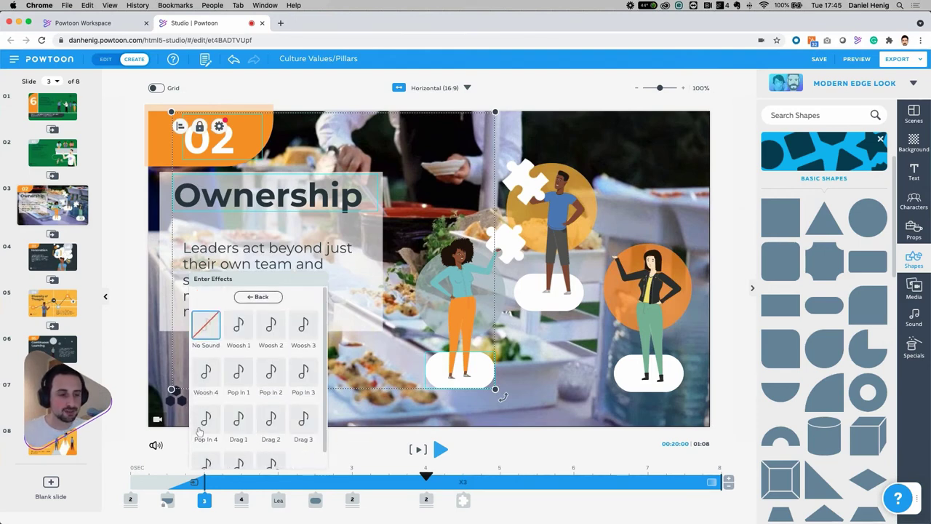
click(205, 501)
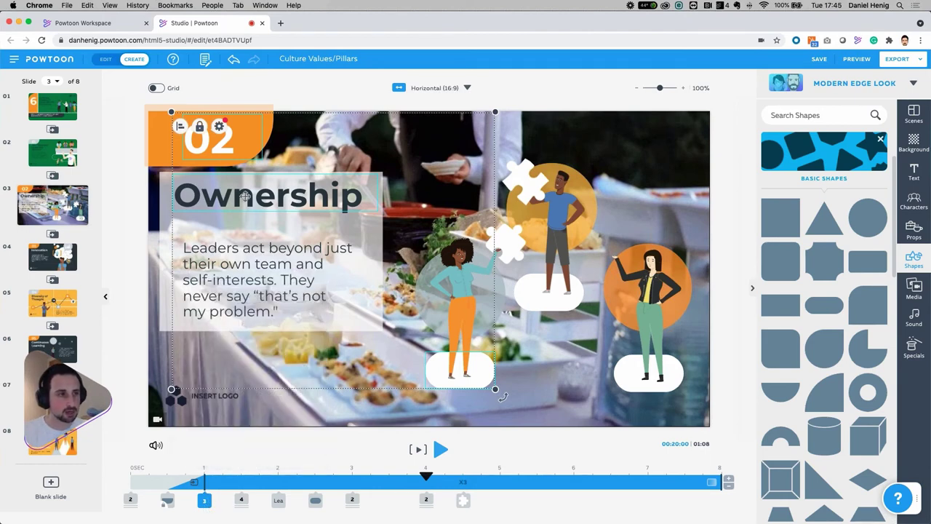
click(463, 274)
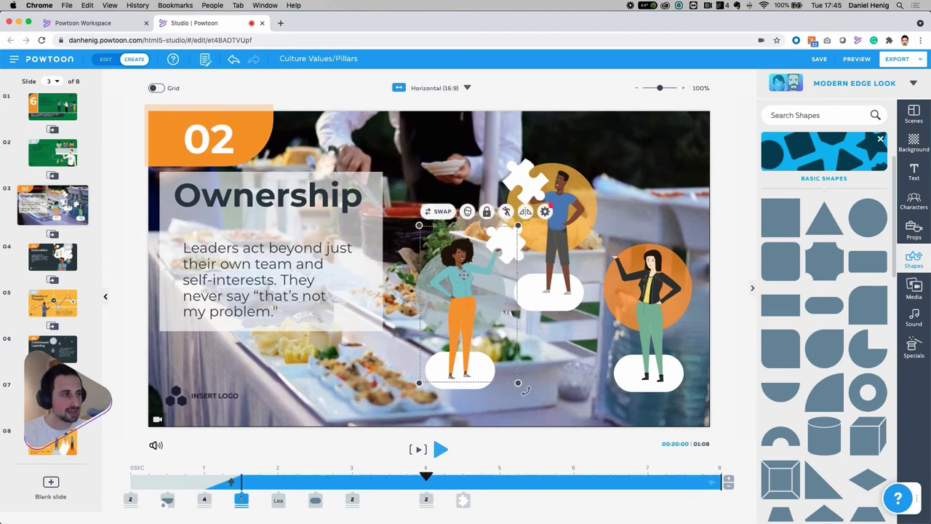
- Give the woman in orange trousers the Drawing > Female 01 entrance effect, then play the slide
click(544, 211)
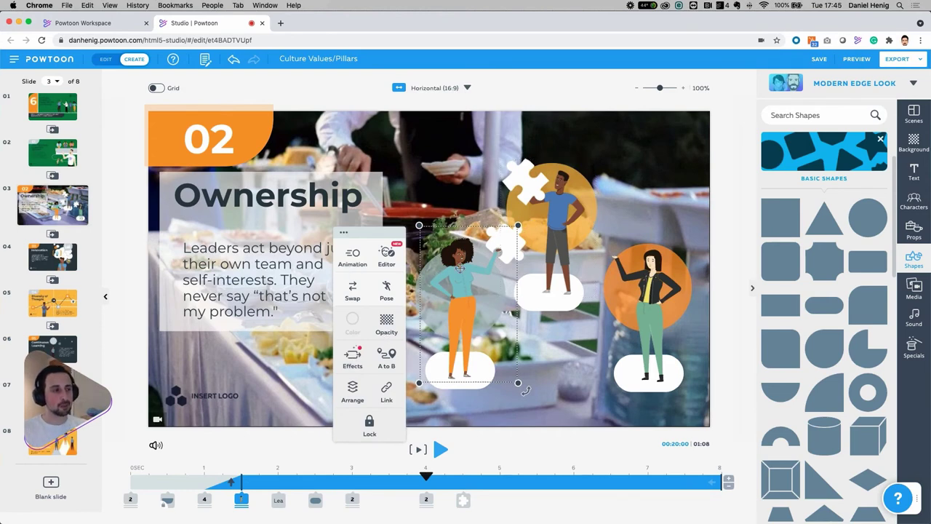
click(353, 355)
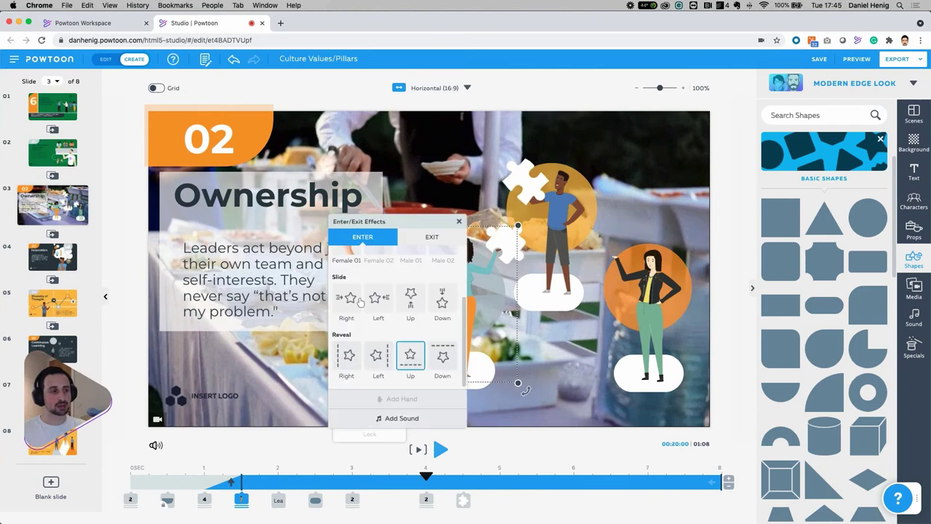
scroll(359, 302, up, 2)
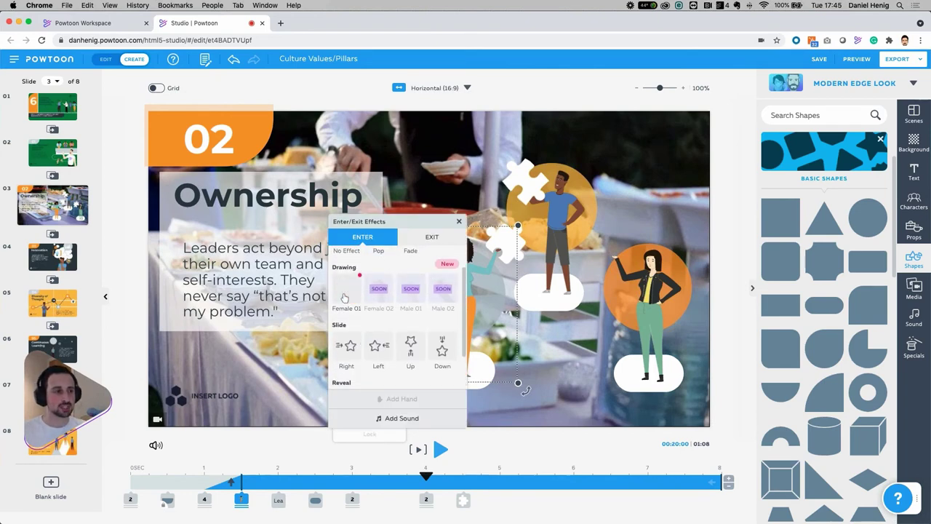
click(346, 291)
click(456, 223)
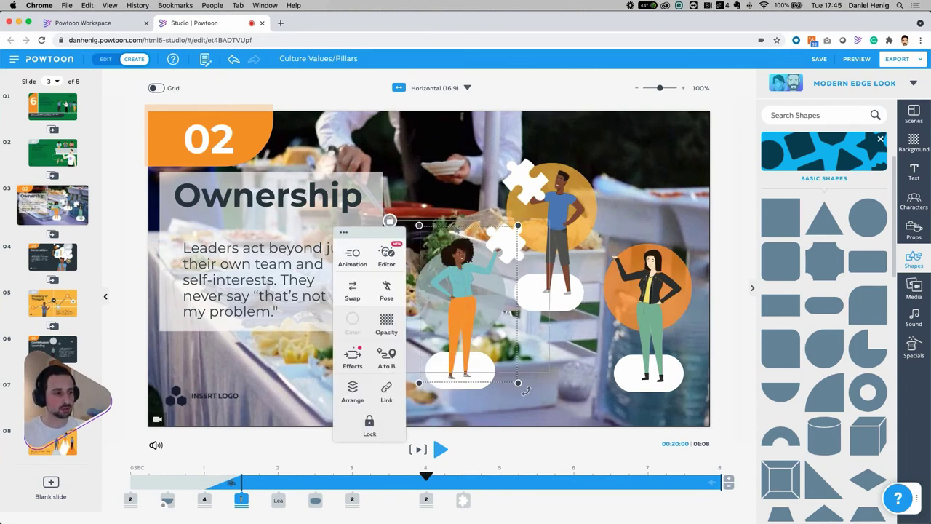
click(420, 451)
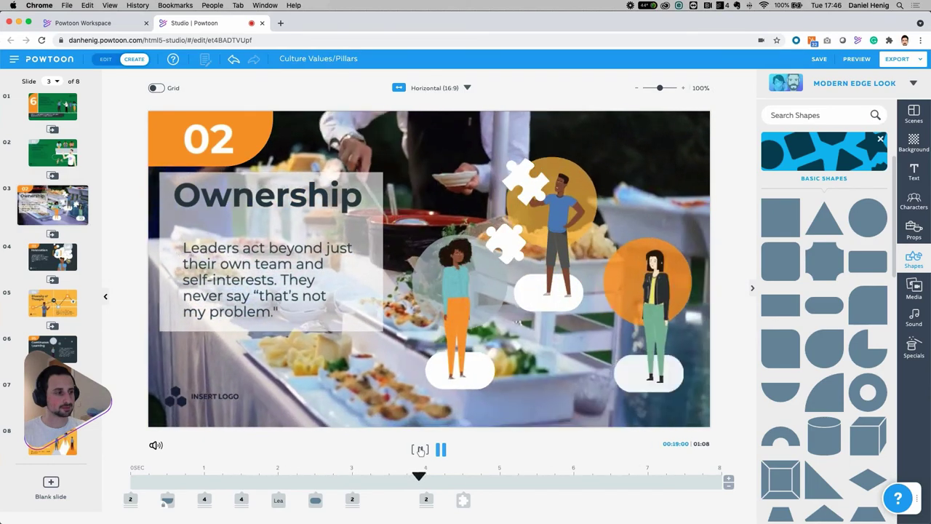
- Pause the slide preview to resume editing the Ownership slide
click(420, 450)
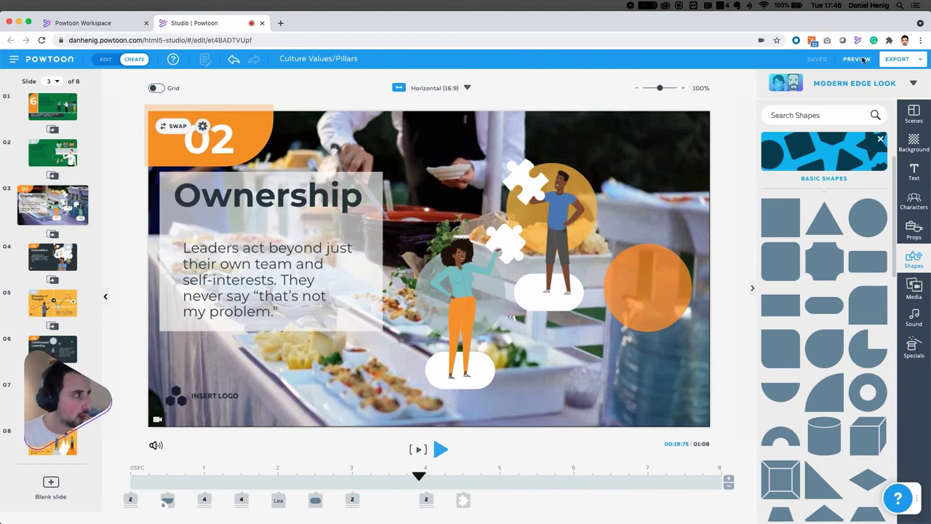
- Open the EXPORT dropdown listing link, MP4, PPT, PDF, JPG, GIF and embed options
click(901, 66)
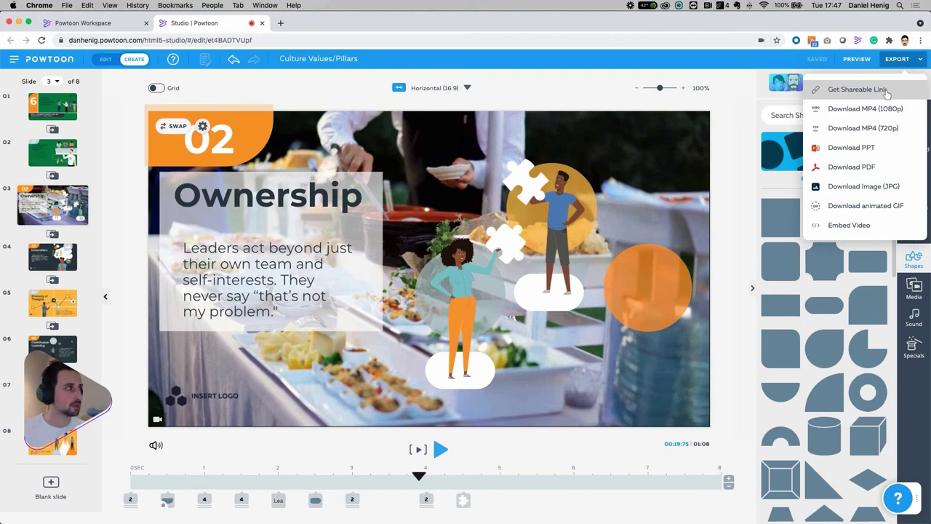
- Close the Export menu and bring up the Sound library in the right sidebar
click(895, 70)
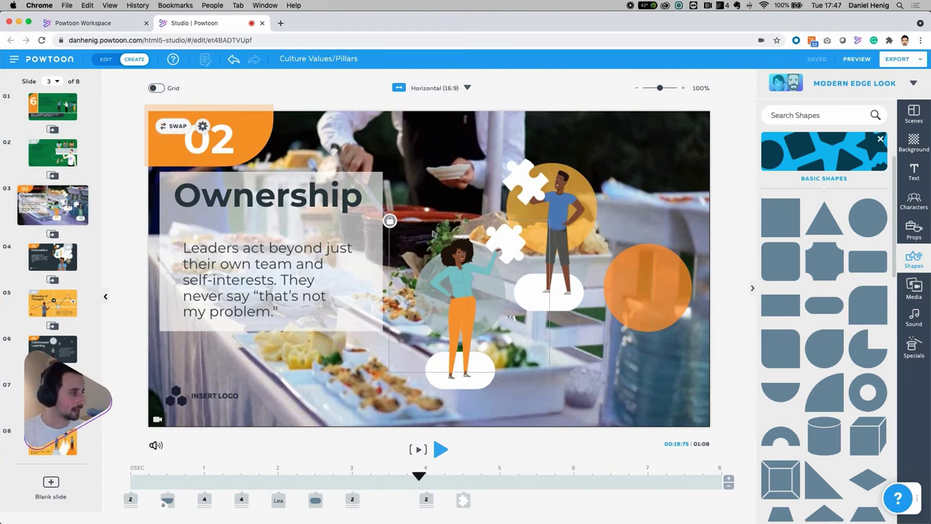
click(919, 318)
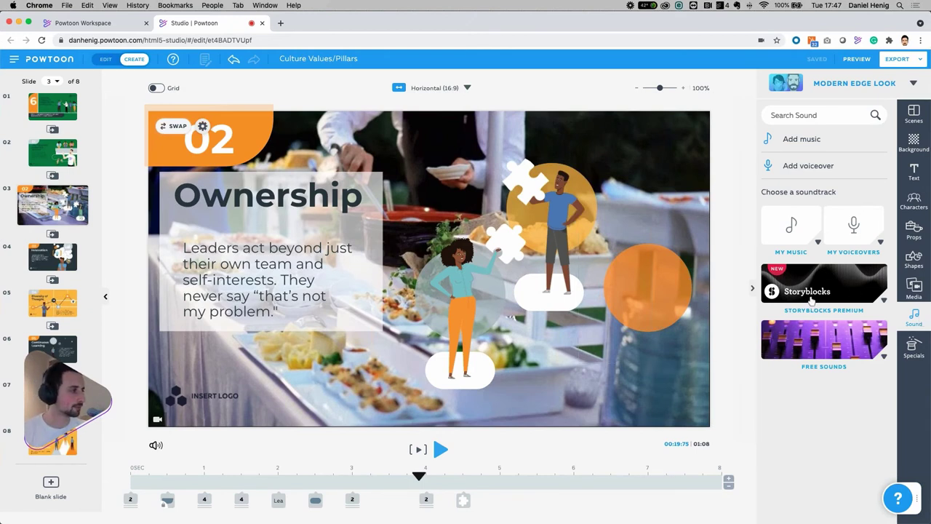
- Check the two My Music tracks, cancel Add music, and start recording a voiceover
click(798, 247)
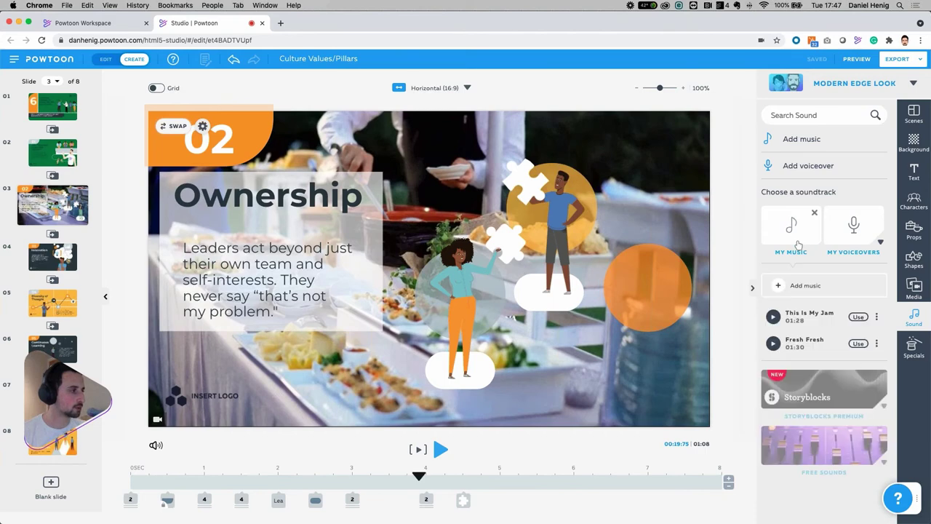
click(800, 288)
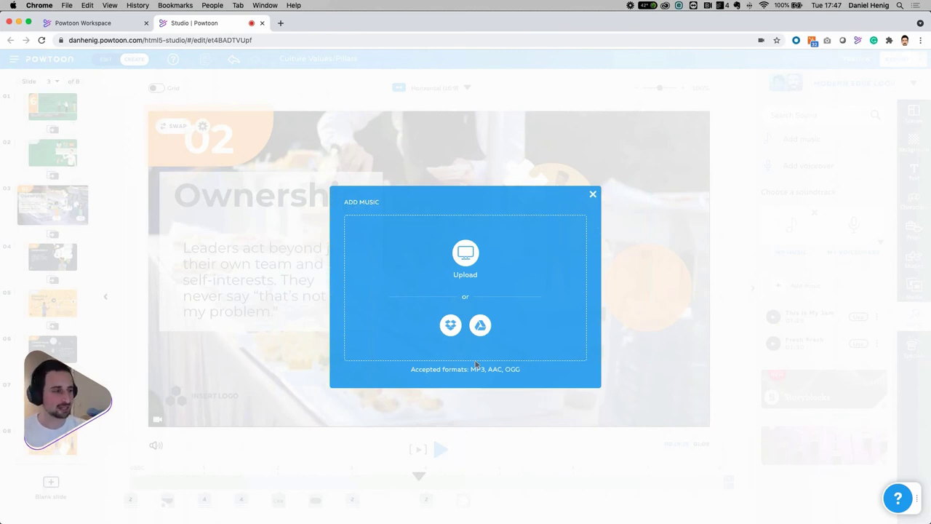
click(592, 196)
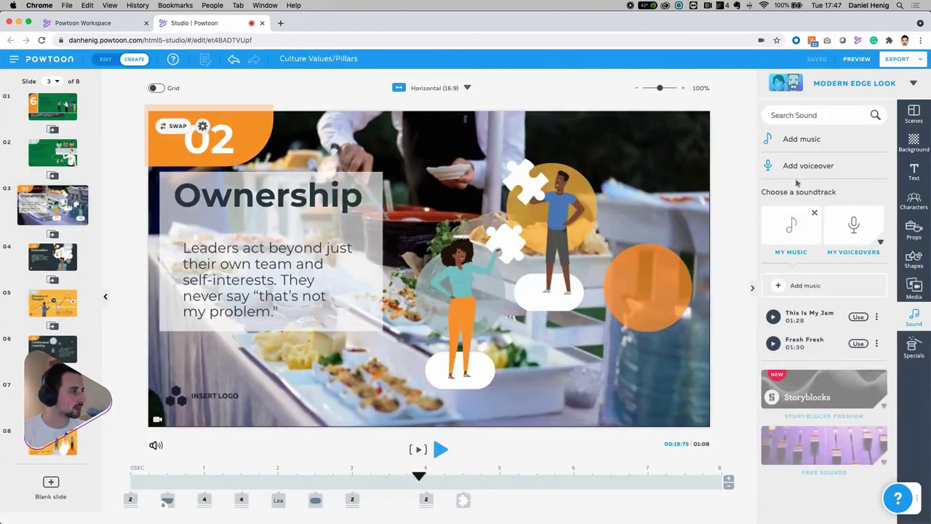
click(808, 167)
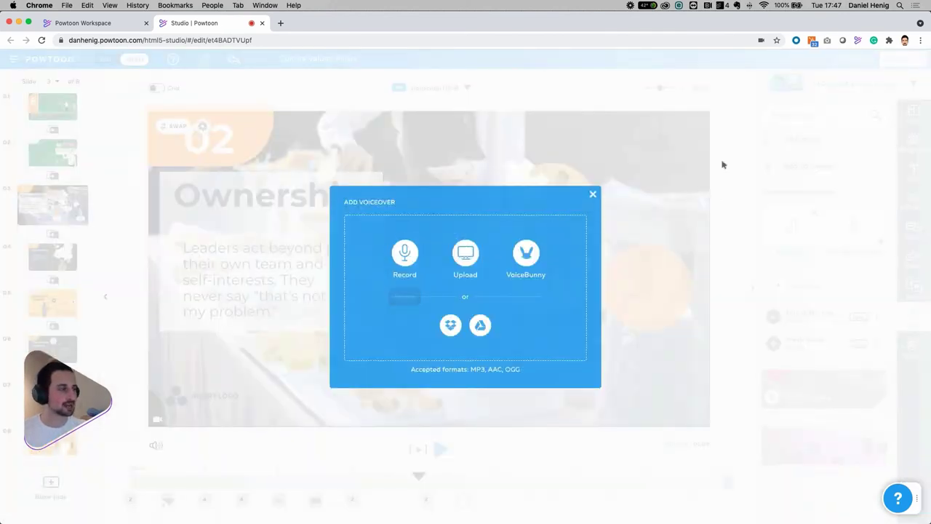
click(404, 253)
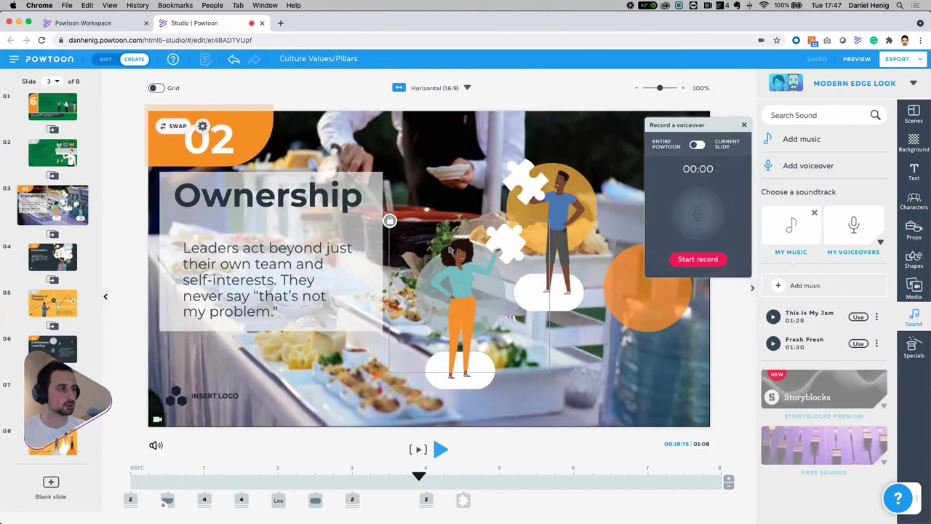
- Toggle the Entire Powtoon / Current Slide scope, then close the recorder without recording
click(697, 146)
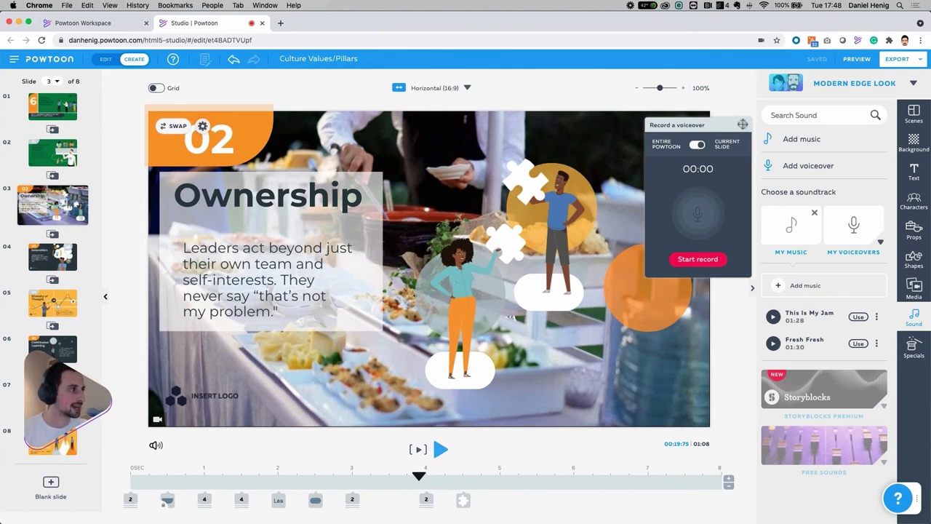
click(742, 124)
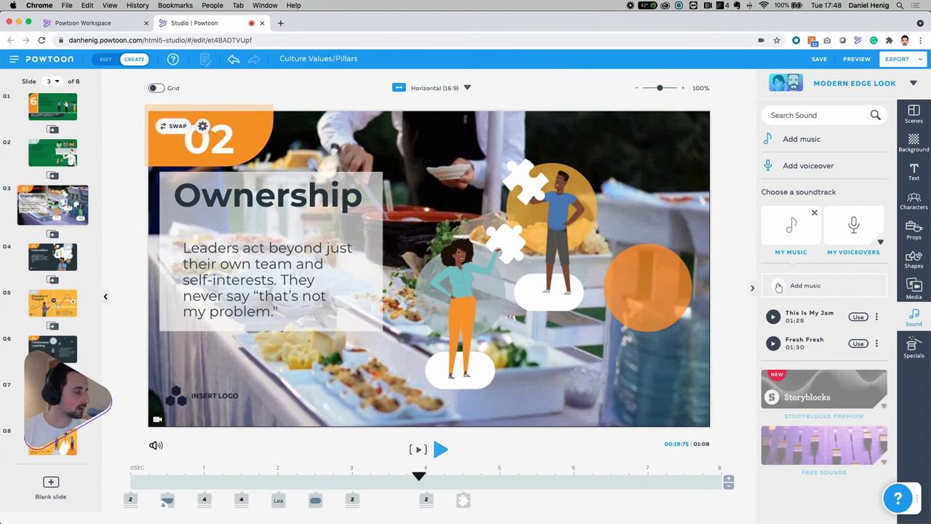
- Browse My Voiceovers, cancel the Add voiceover dialog, and collapse the voiceover list
click(829, 237)
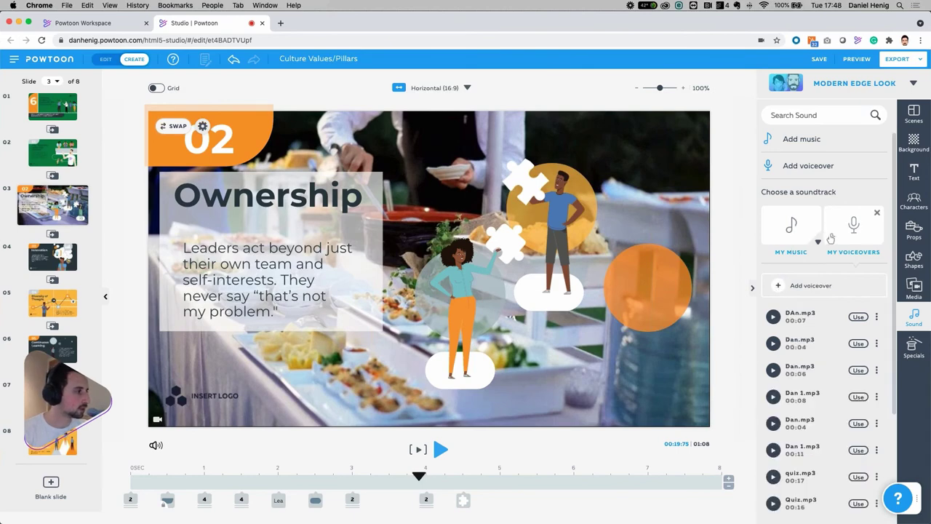
click(815, 281)
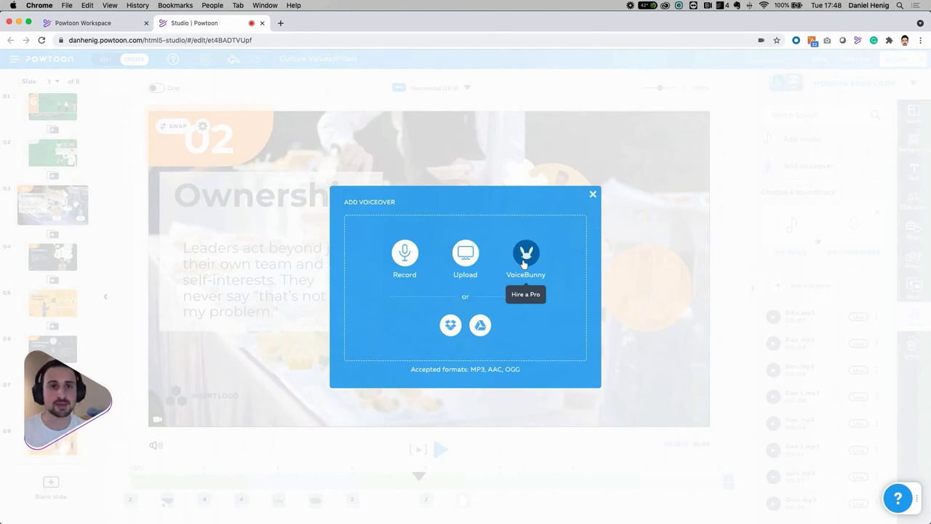
click(592, 195)
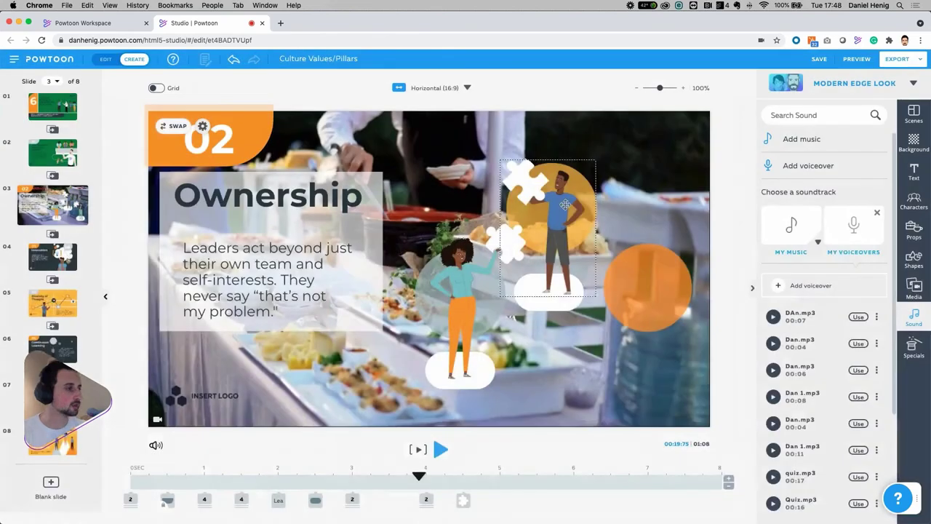
click(875, 213)
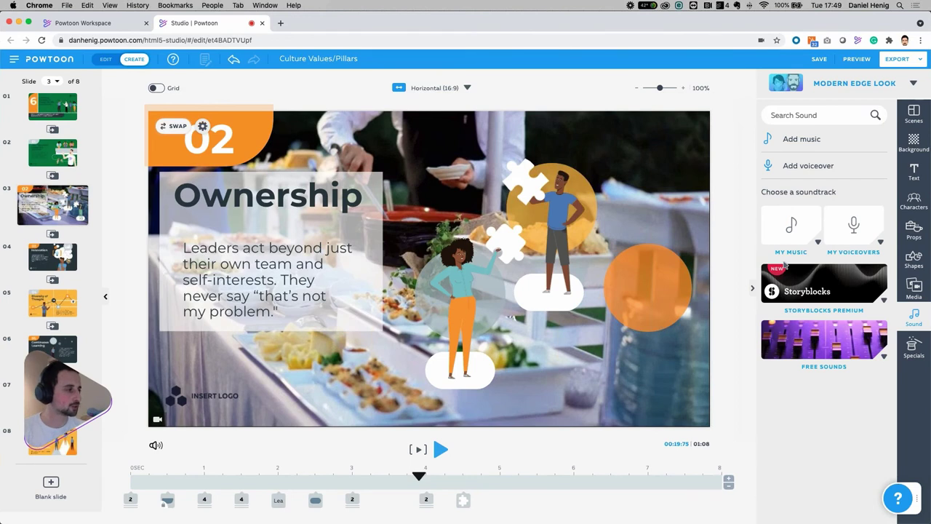
click(809, 290)
scroll(812, 291, down, 3)
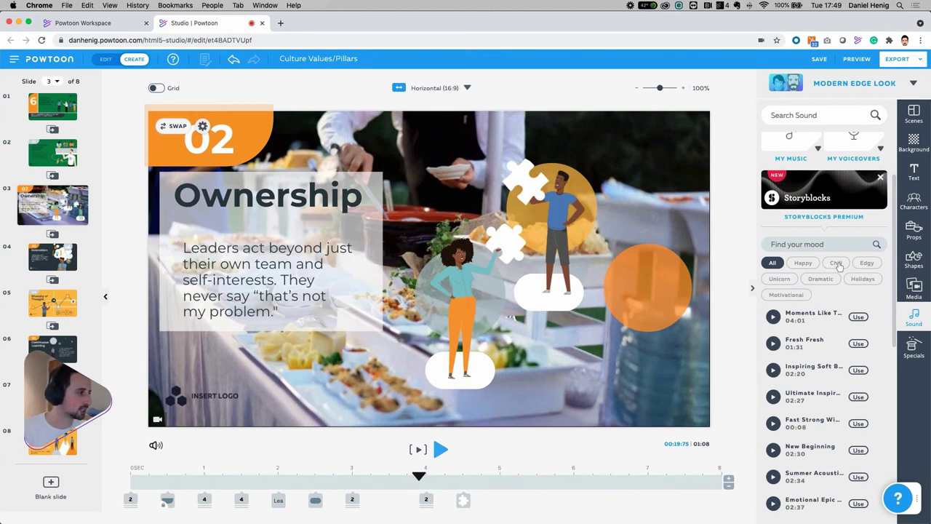
click(866, 263)
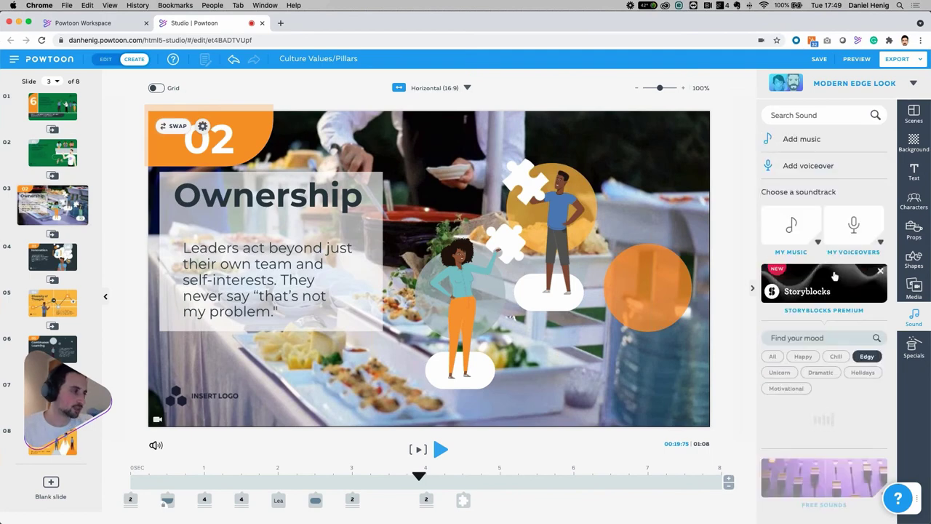
scroll(833, 275, down, 3)
scroll(831, 275, down, 3)
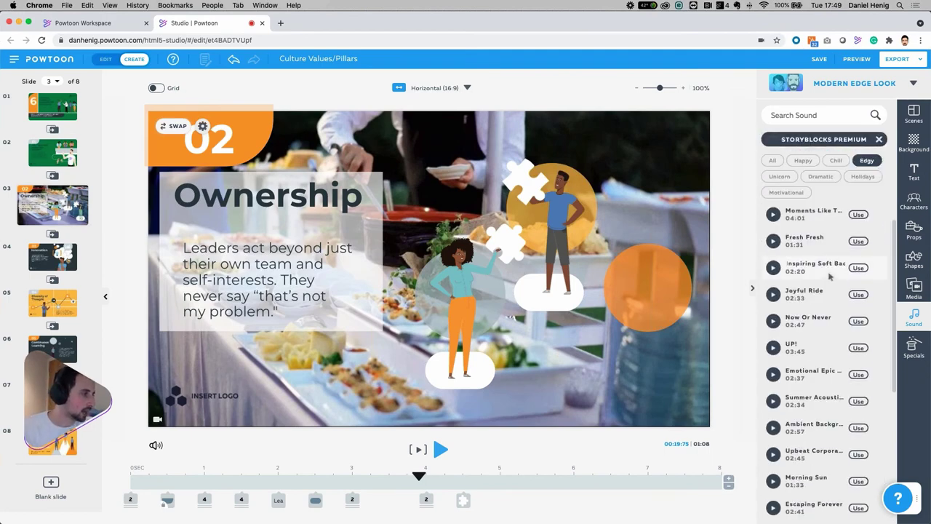
click(774, 321)
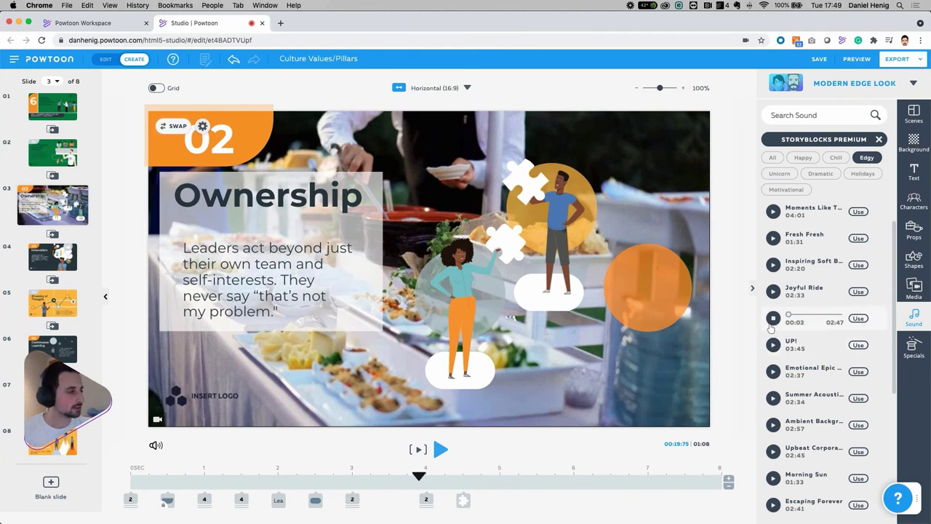
click(773, 318)
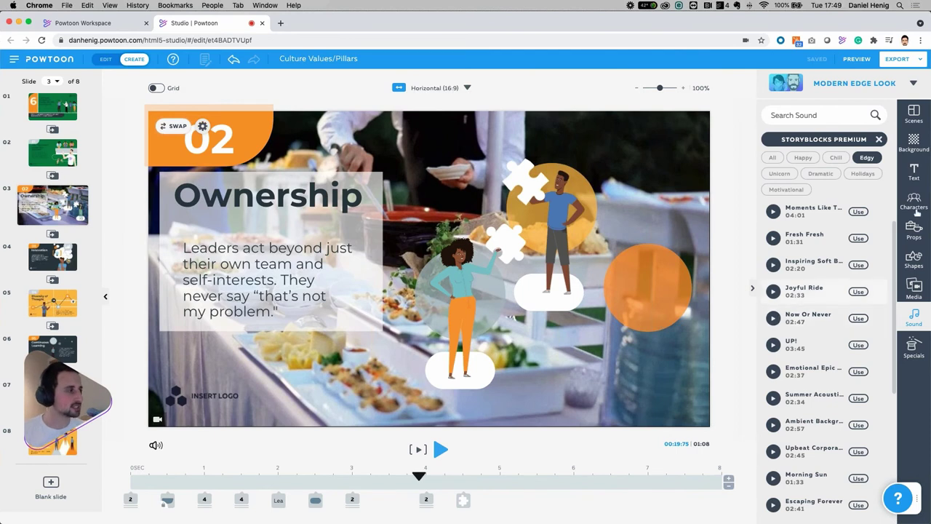
click(879, 139)
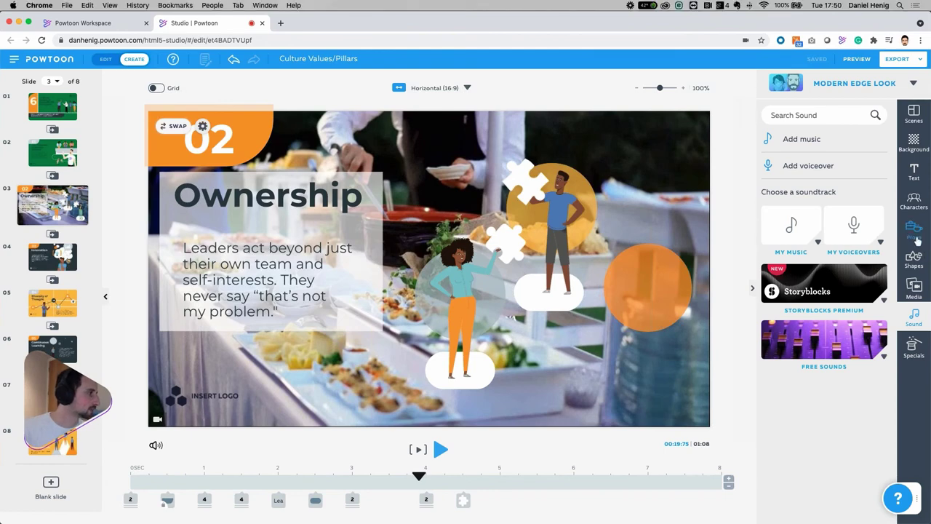
- Select the orange-trousered woman on slide 3 and open her in the character editor
click(915, 204)
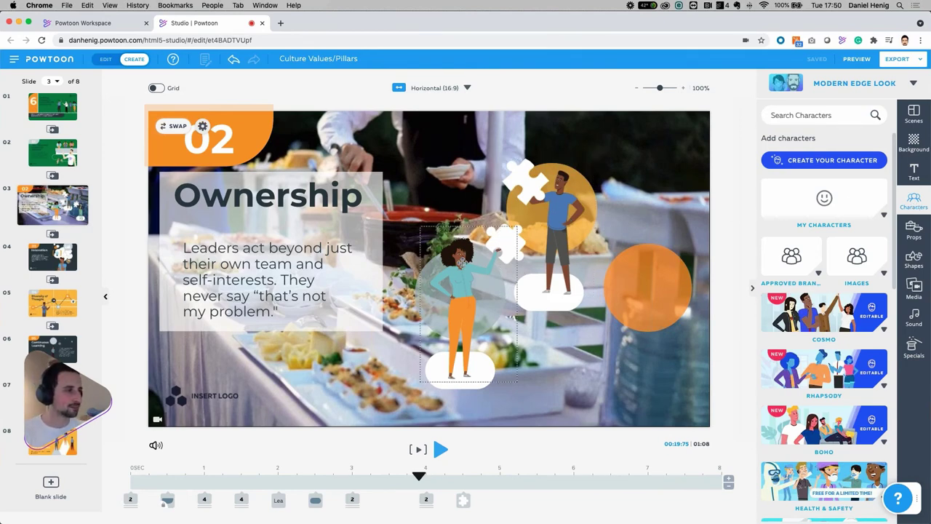
click(460, 263)
scroll(826, 314, down, 3)
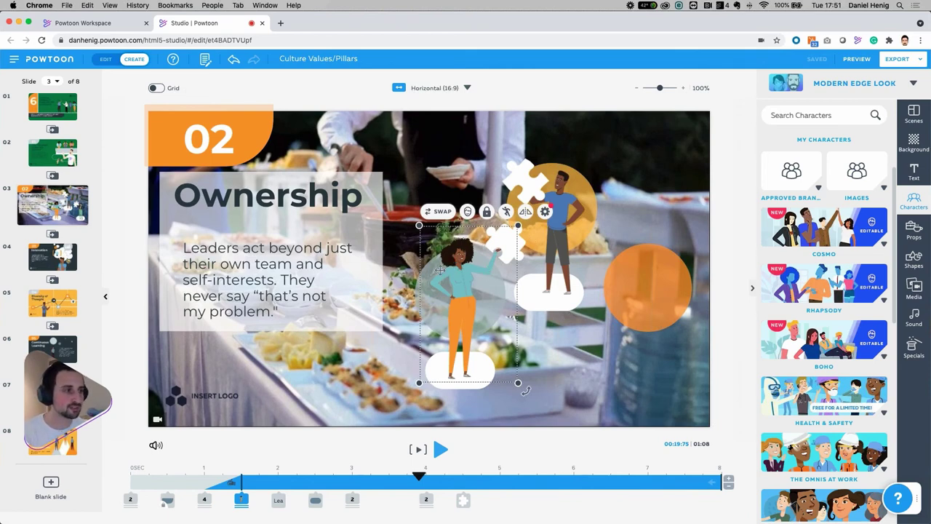
click(824, 222)
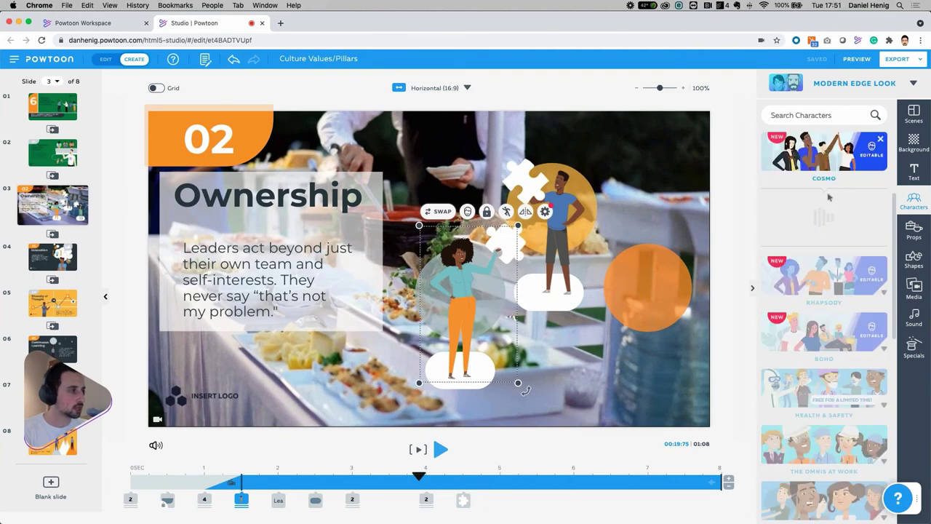
click(881, 139)
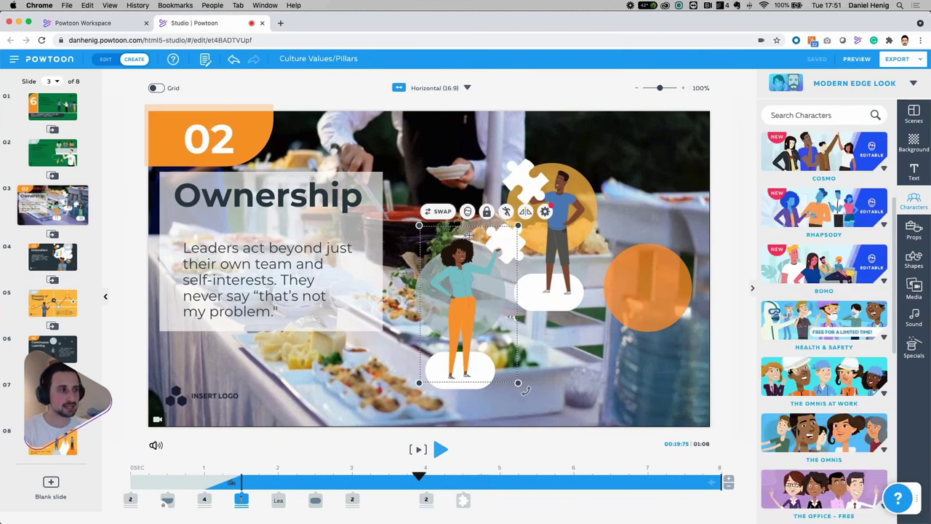
click(468, 211)
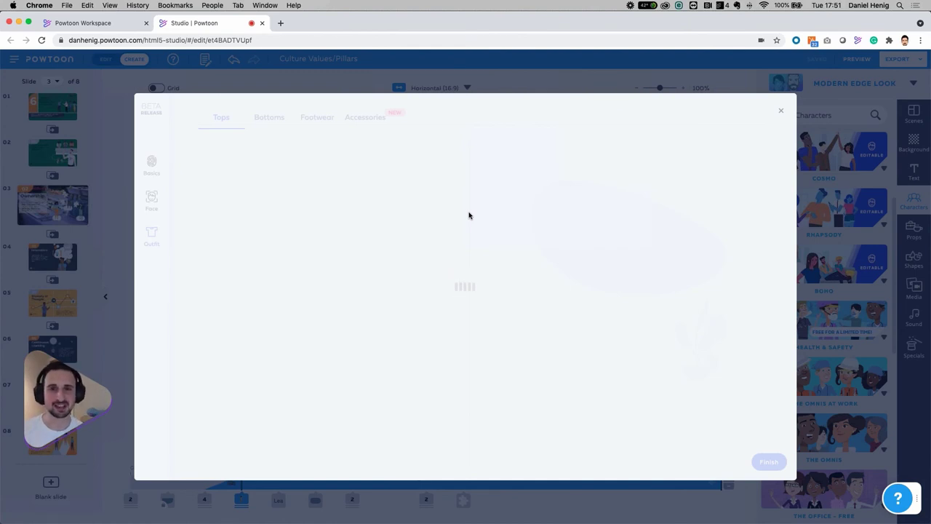
- Dress the woman in the black long-sleeved top from the Tops grid
scroll(315, 257, down, 10)
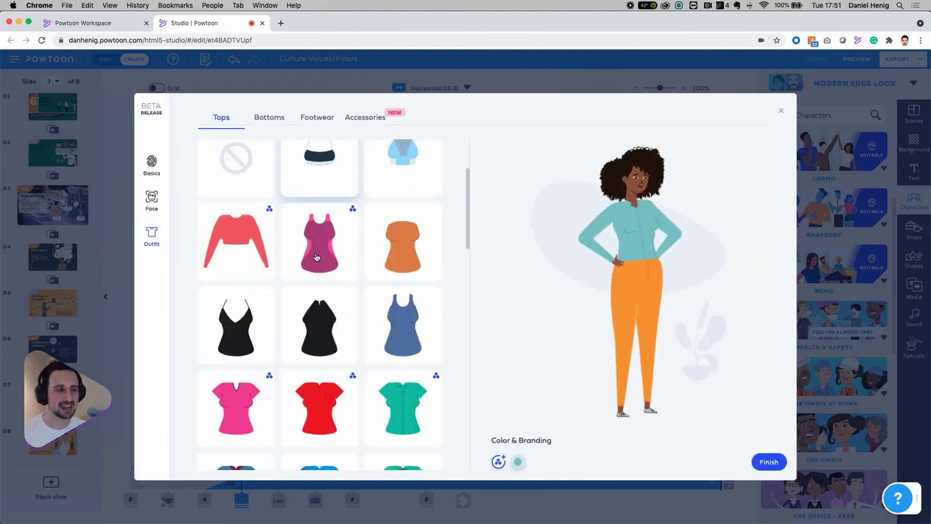
scroll(301, 269, down, 6)
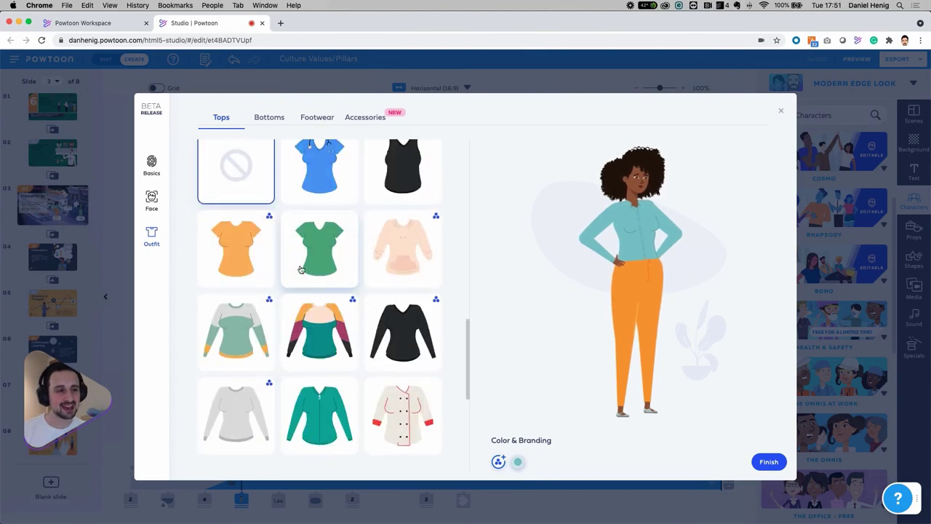
scroll(285, 293, up, 8)
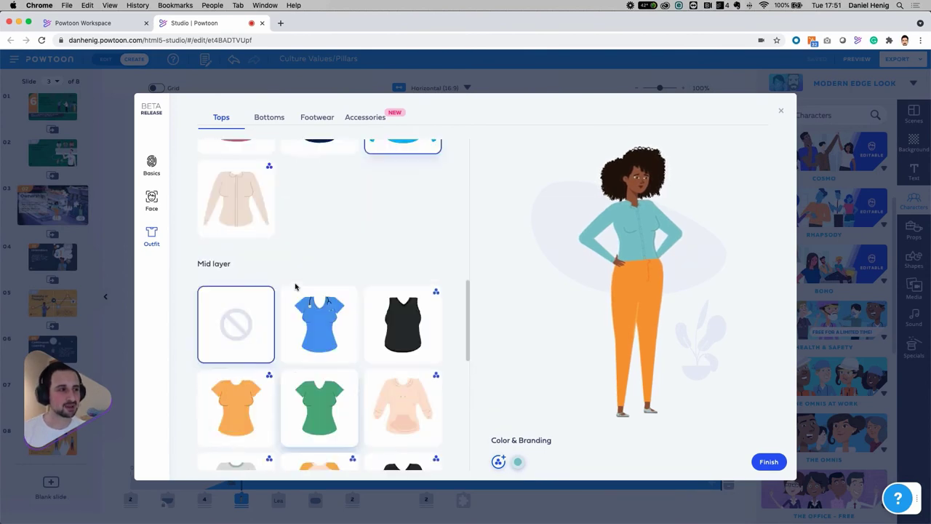
scroll(289, 270, up, 10)
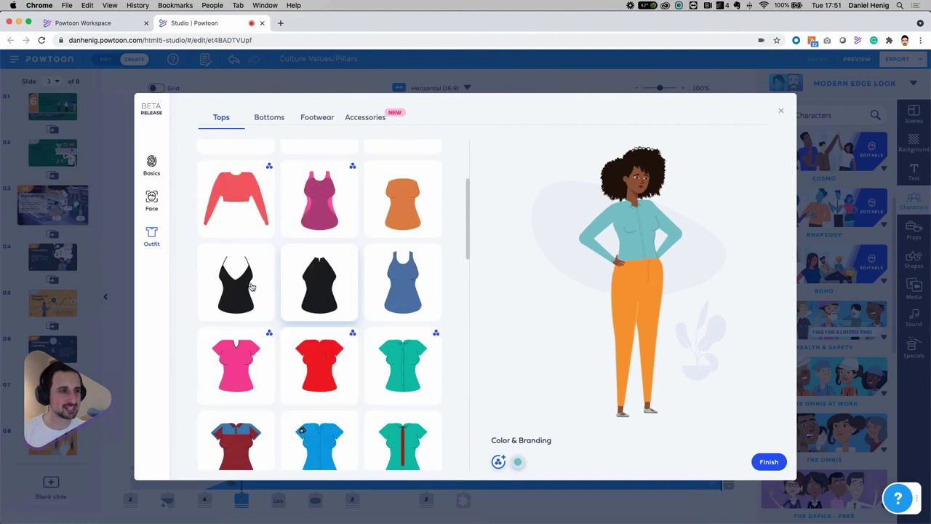
scroll(374, 262, down, 2)
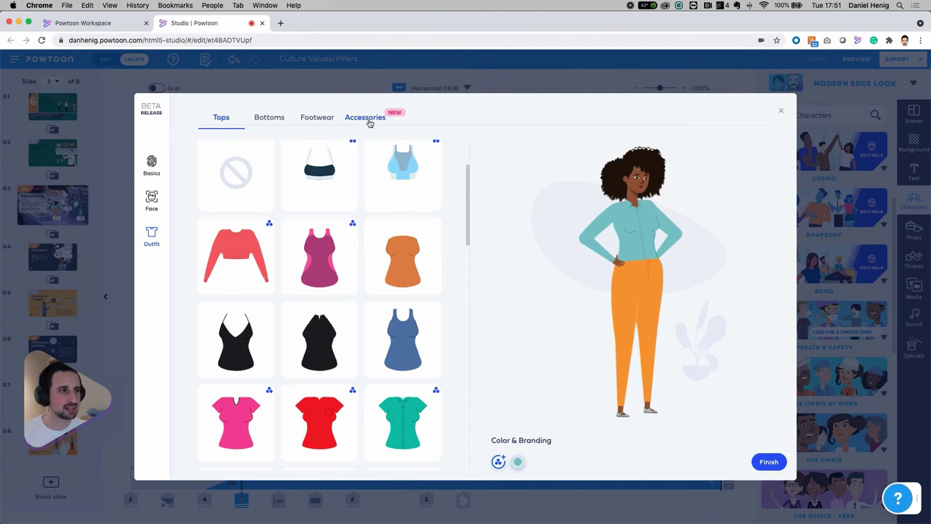
scroll(350, 203, down, 15)
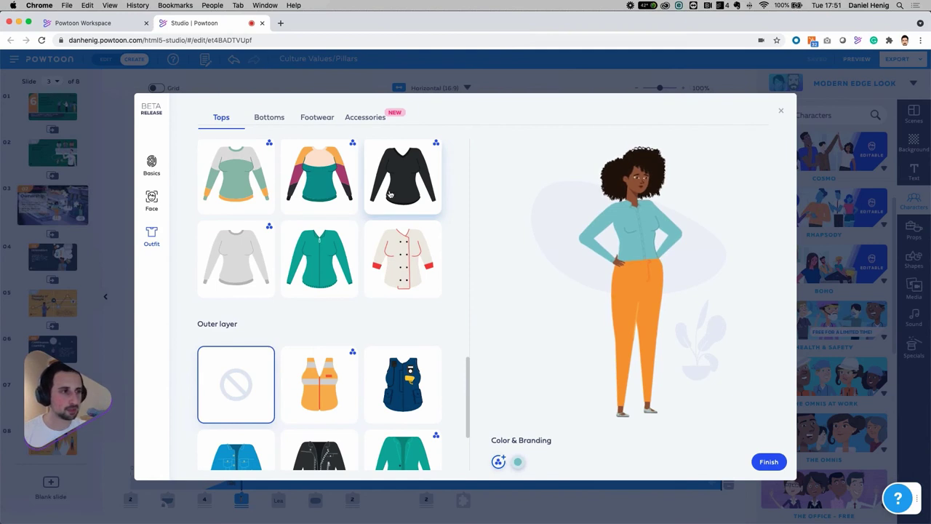
click(388, 198)
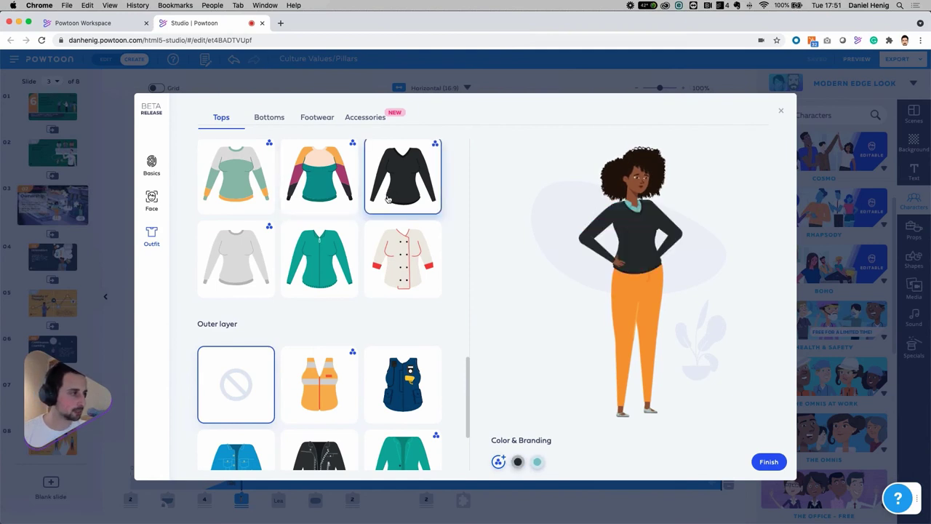
- Bring up the Color & Branding Add a logo upload for the top
click(498, 463)
click(498, 462)
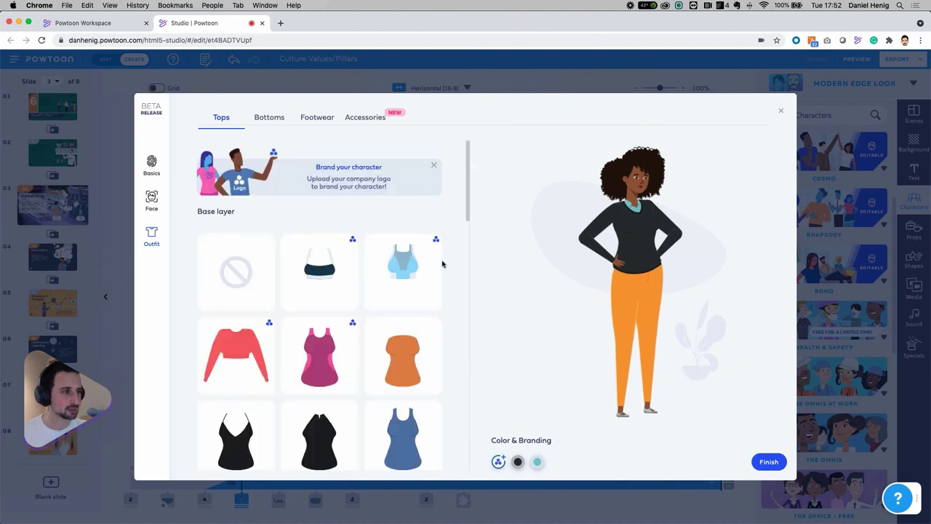
scroll(350, 211, down, 2)
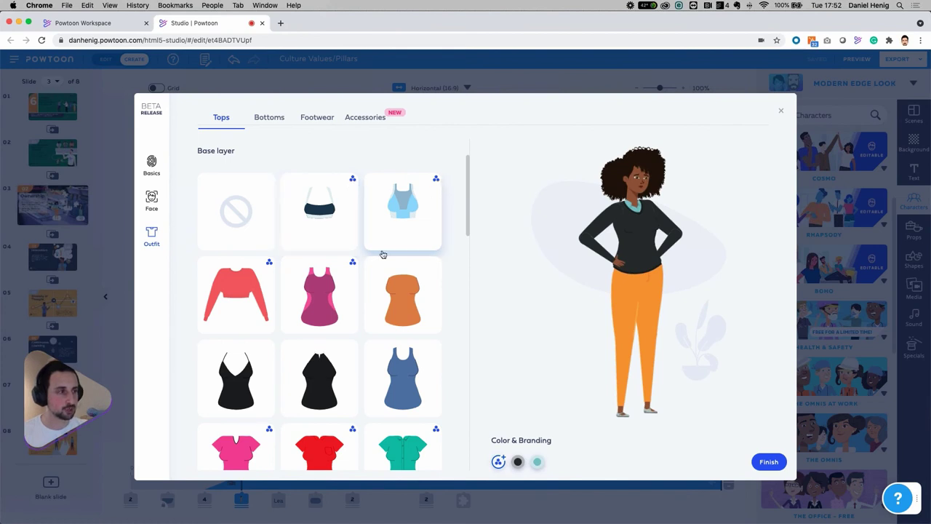
scroll(364, 277, down, 4)
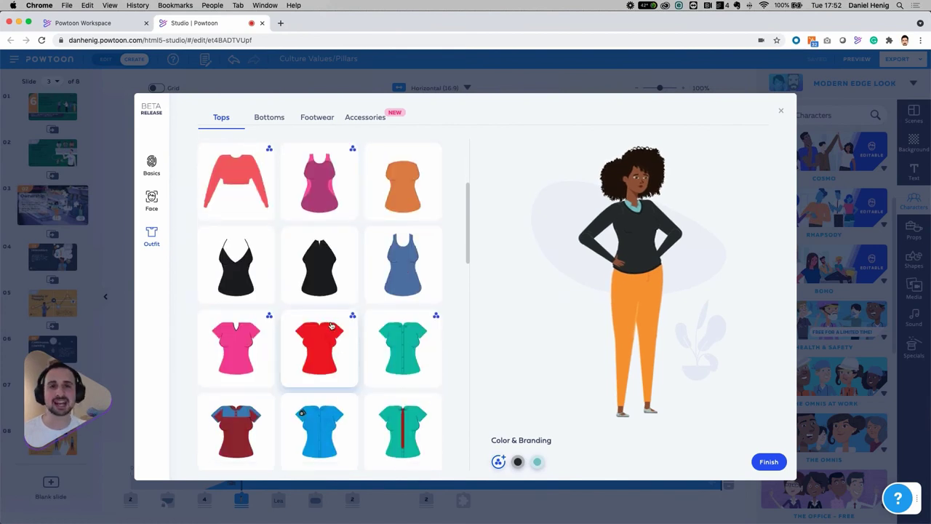
click(498, 463)
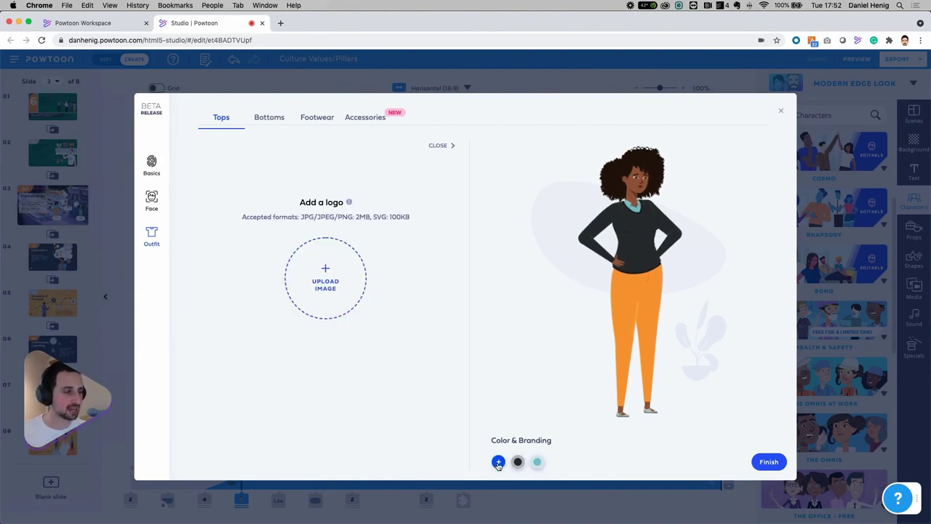
- Upload Powtoon-logo.png as the top's logo and adjust its size and position
click(336, 290)
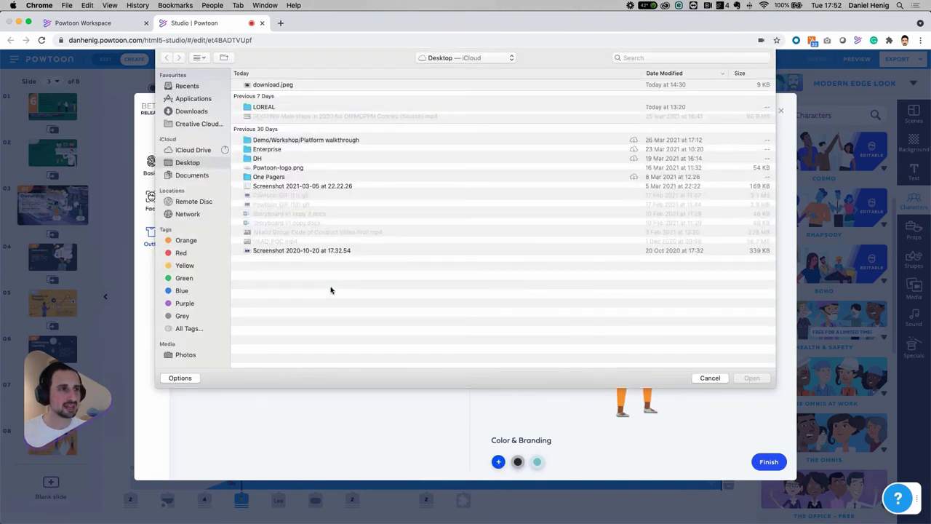
click(307, 169)
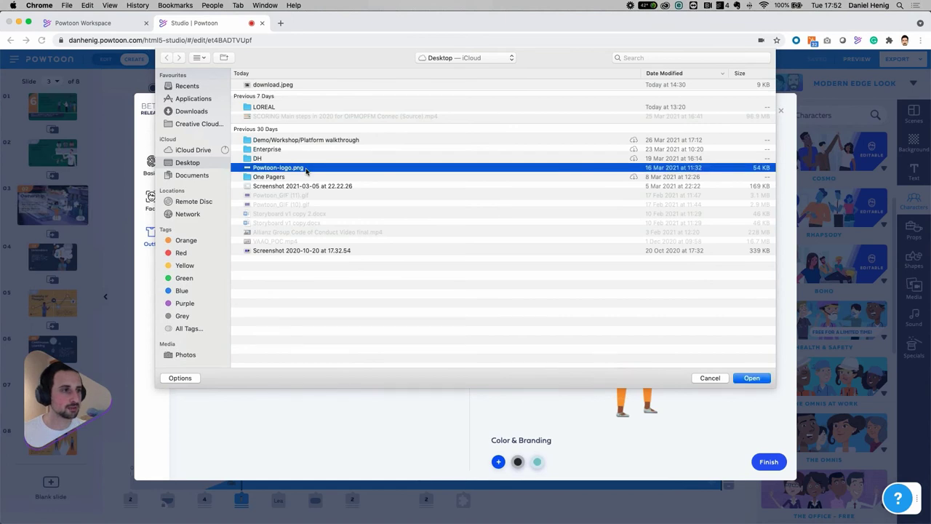
double_click(306, 168)
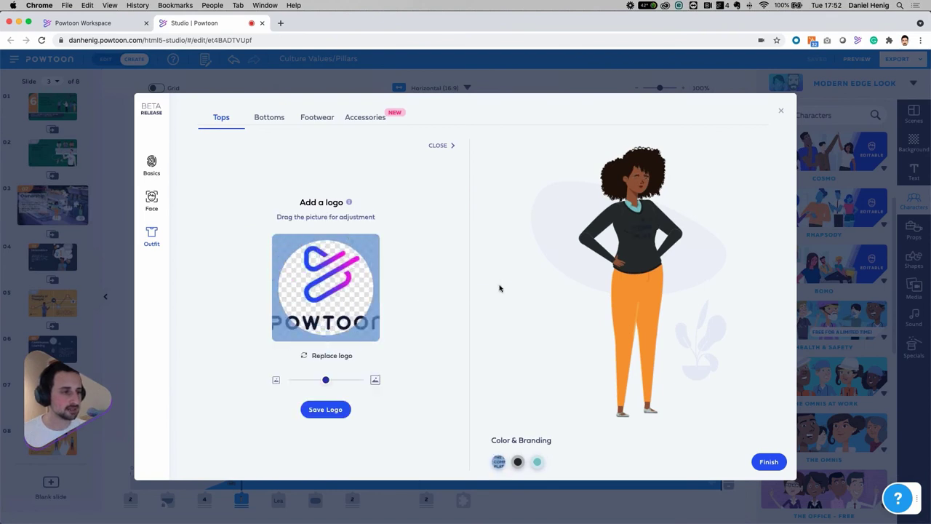
mouse_move(325, 381)
mouse_down()
mouse_move(316, 381)
mouse_move(334, 381)
mouse_move(320, 382)
mouse_move(322, 372)
mouse_move(331, 380)
mouse_up()
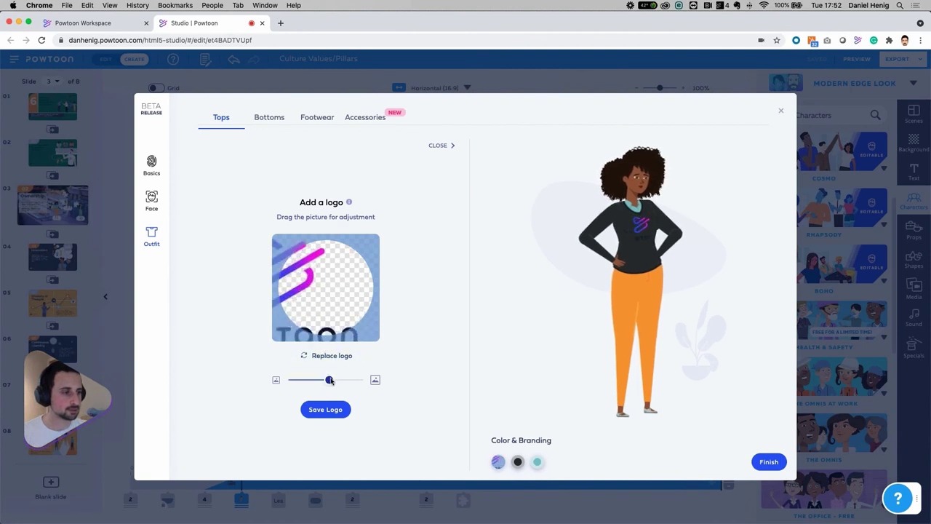
drag(327, 296, 378, 307)
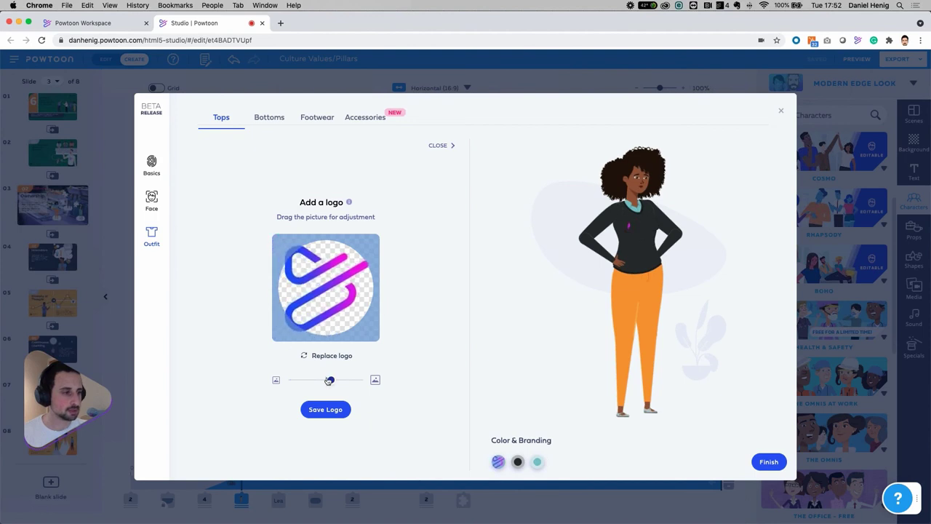
drag(331, 379, 328, 380)
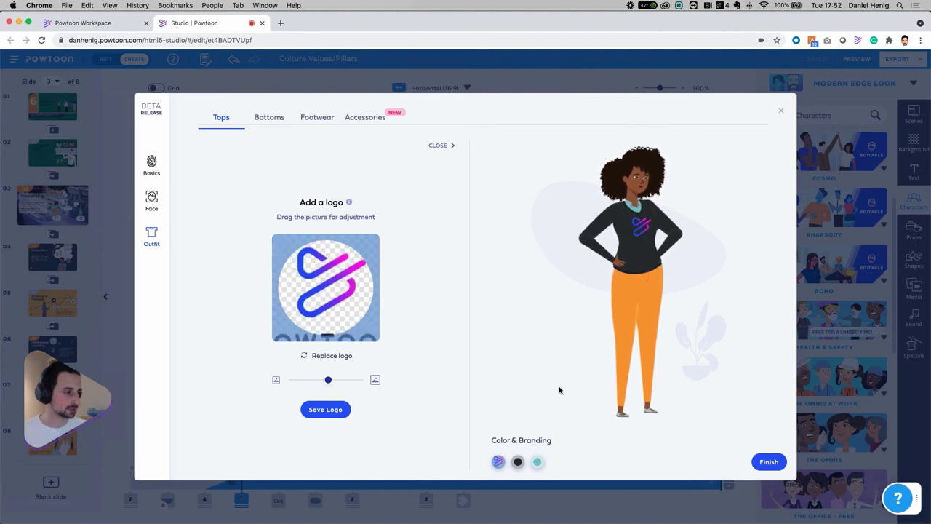
- Make the black top's collar green
click(536, 463)
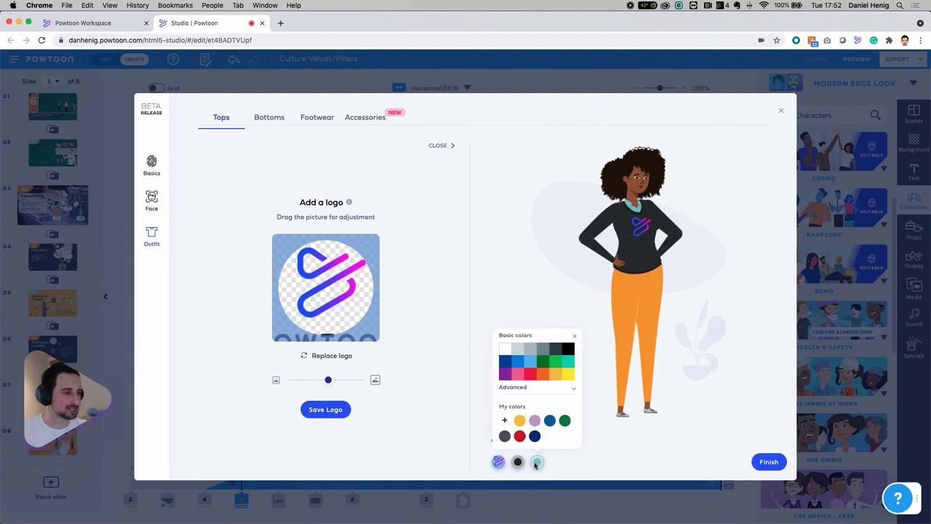
click(565, 422)
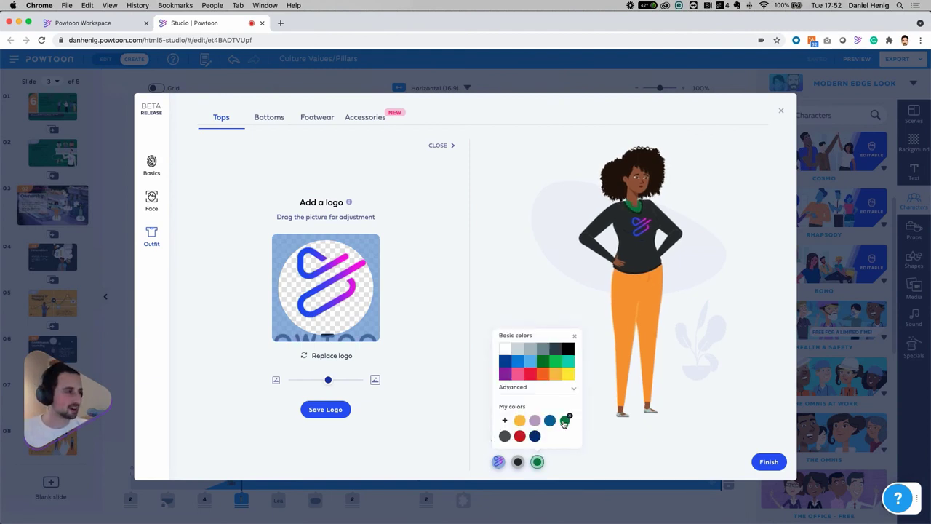
click(269, 118)
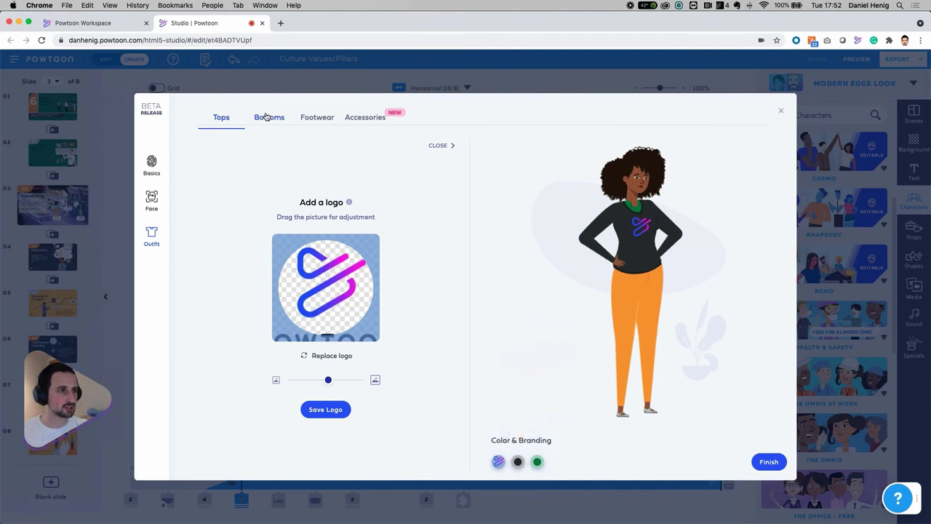
- Recolour the woman's trousers from orange to the green swatch in My colors
click(498, 462)
click(527, 422)
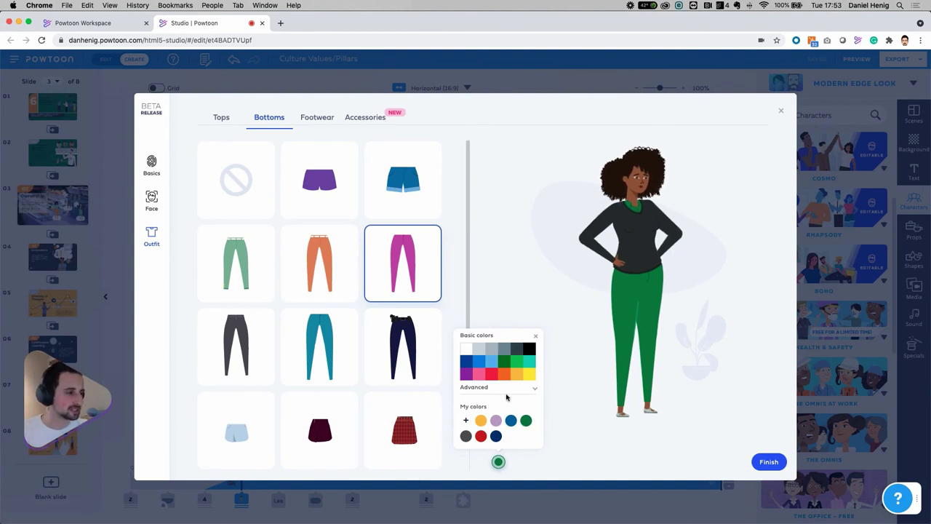
click(226, 117)
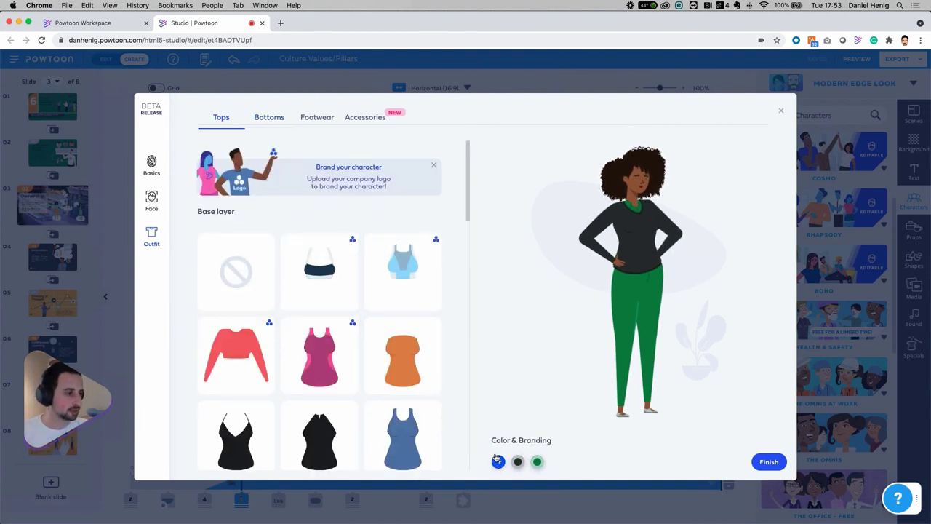
- Upload Powtoon-logo.png onto the black top and scale it so the full swirl shows
click(498, 461)
click(334, 293)
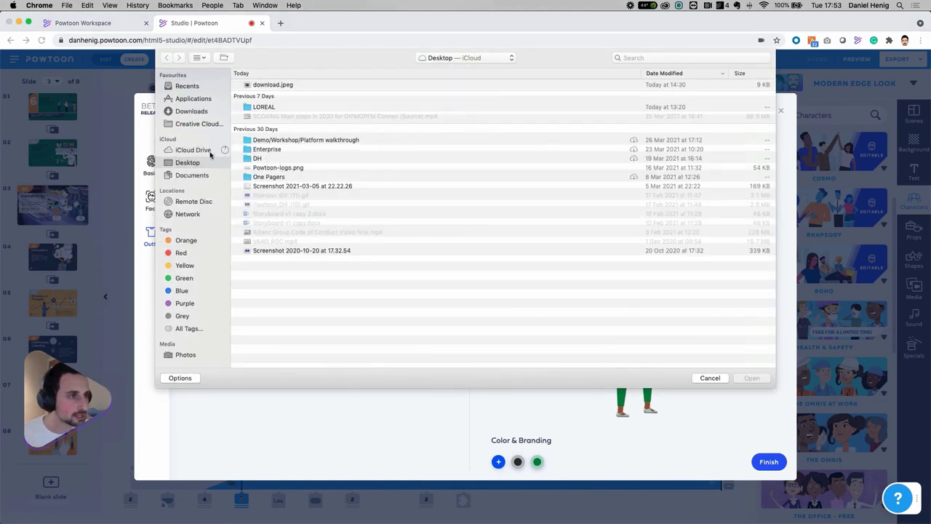
double_click(312, 168)
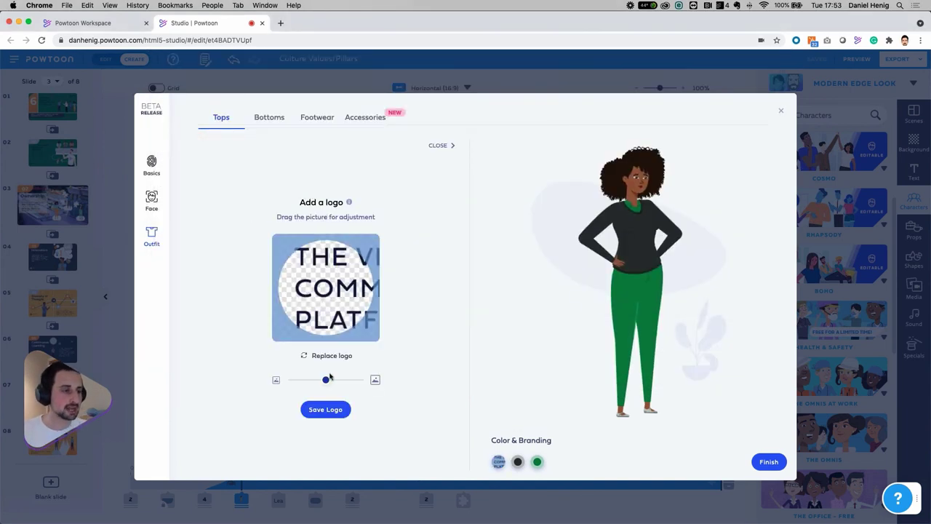
drag(322, 380, 344, 380)
drag(319, 271, 798, 299)
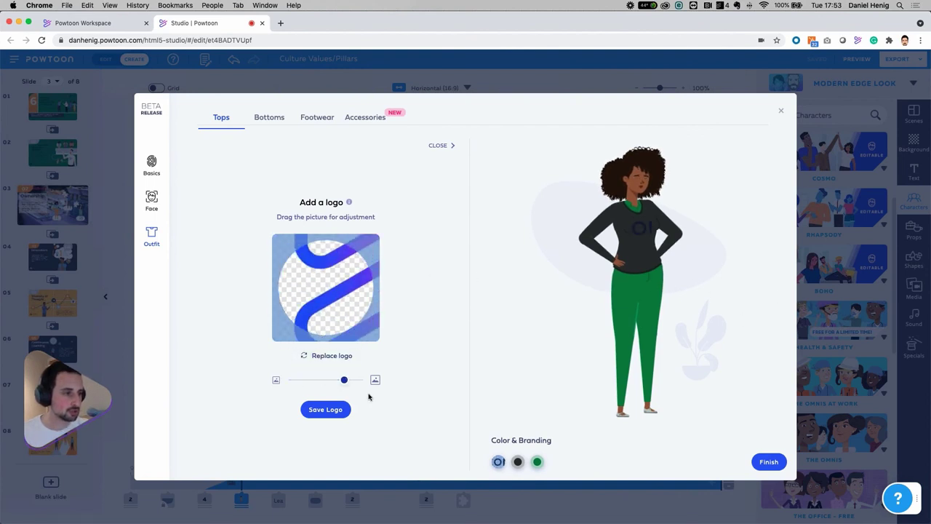
drag(345, 380, 327, 379)
drag(331, 309, 307, 312)
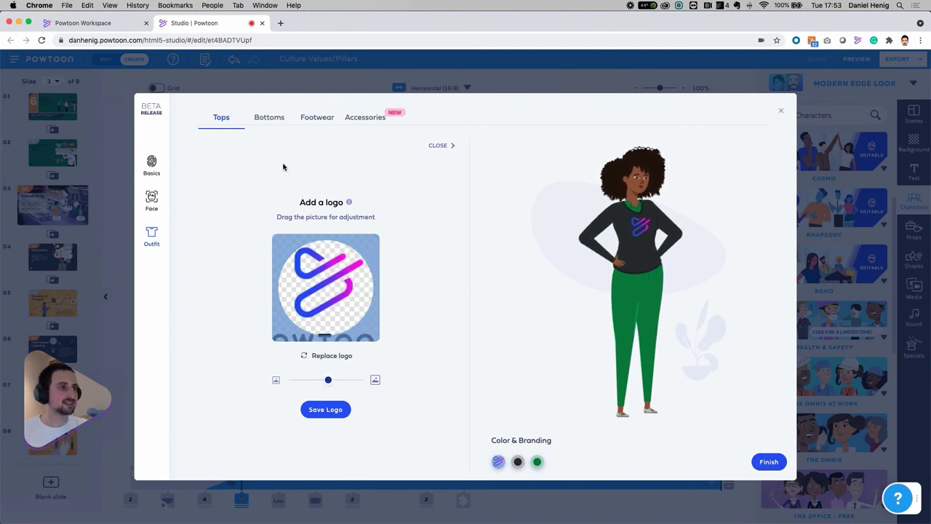
click(317, 124)
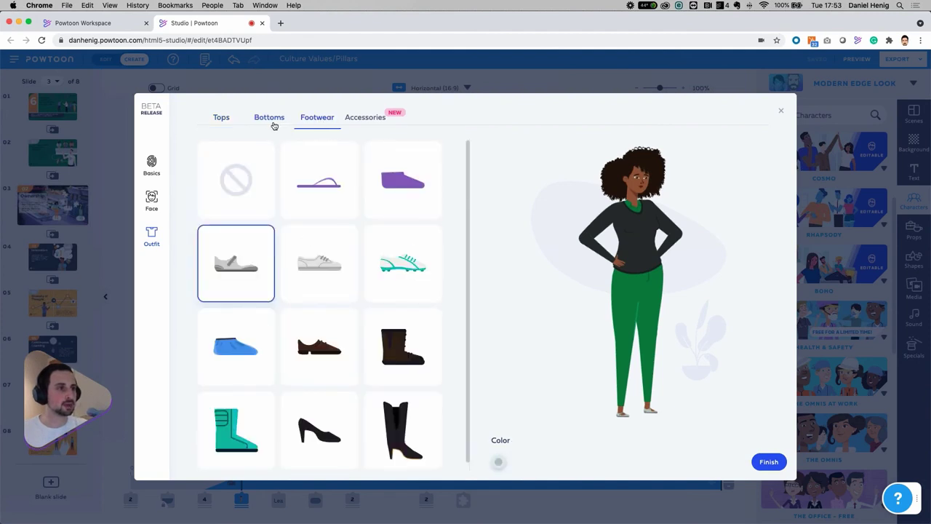
- Browse the Bottoms and Footwear choices, then bring up the Accessories headwear options
click(274, 125)
scroll(332, 295, down, 3)
scroll(299, 324, up, 3)
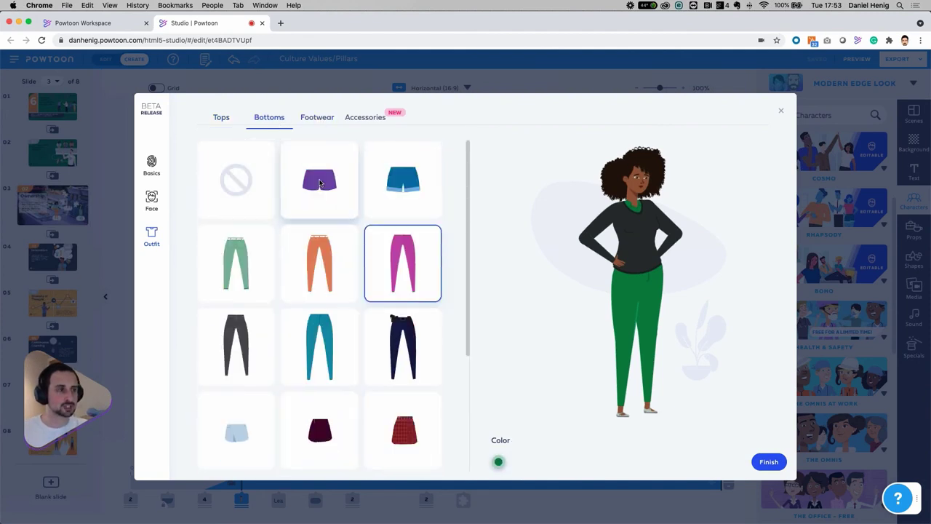
click(316, 116)
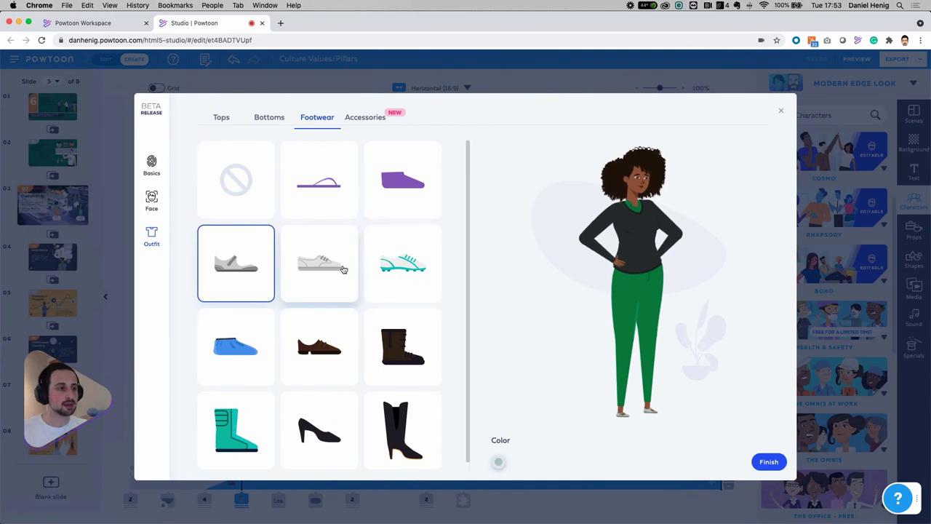
scroll(310, 272, down, 1)
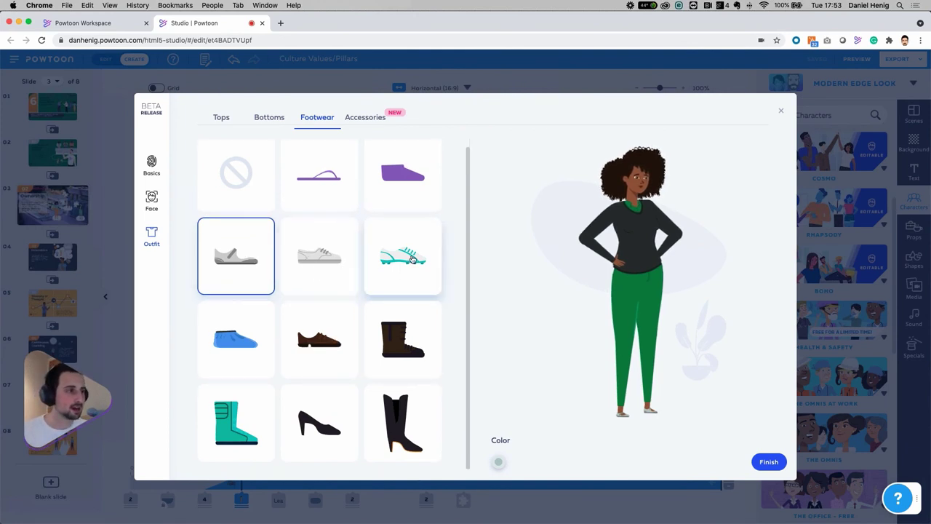
click(363, 125)
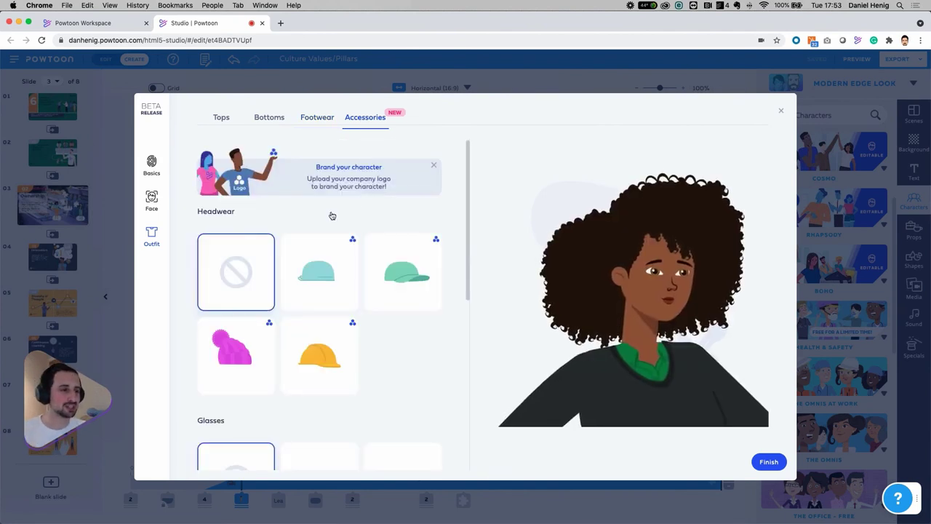
- Try a green cap and a yellow hard hat, settling on a pink beanie
click(403, 271)
scroll(312, 235, down, 2)
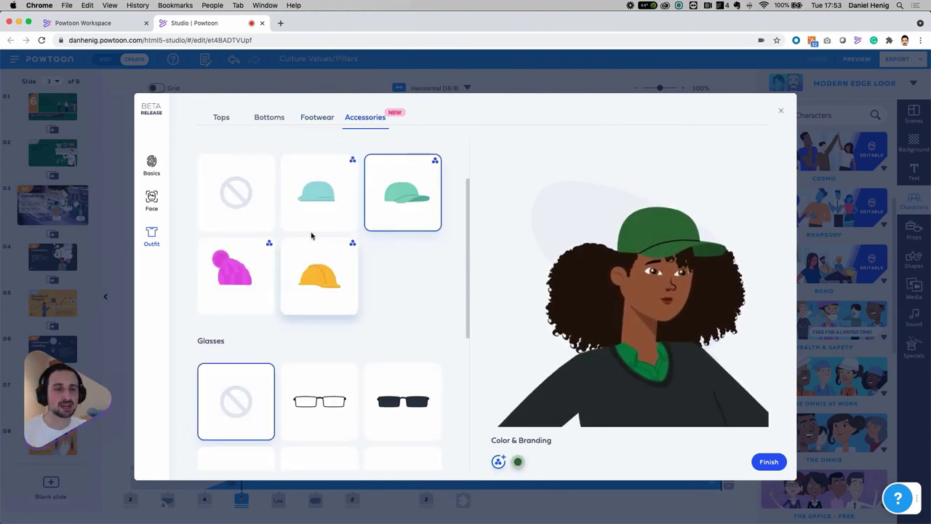
click(336, 264)
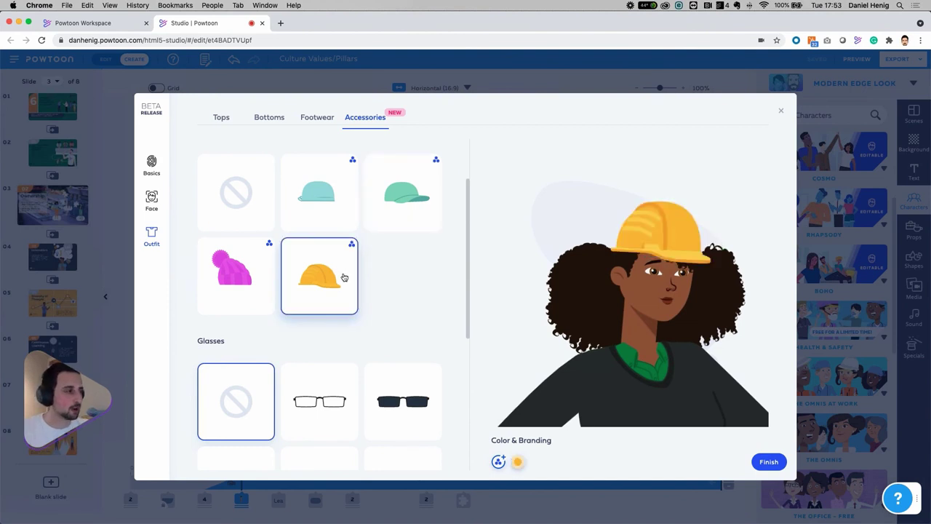
click(237, 291)
- Add glasses, switching from orange frames to round black ones
scroll(371, 316, down, 3)
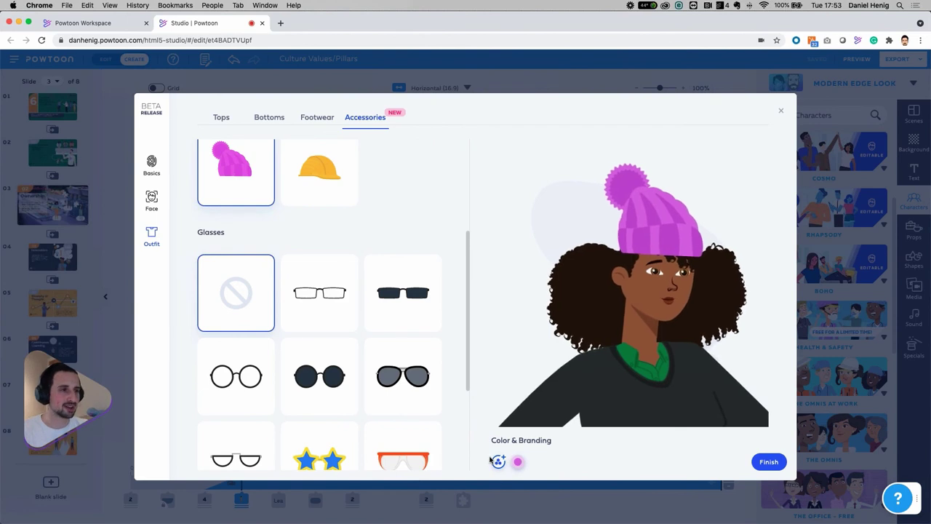
scroll(368, 339, up, 1)
scroll(368, 341, down, 3)
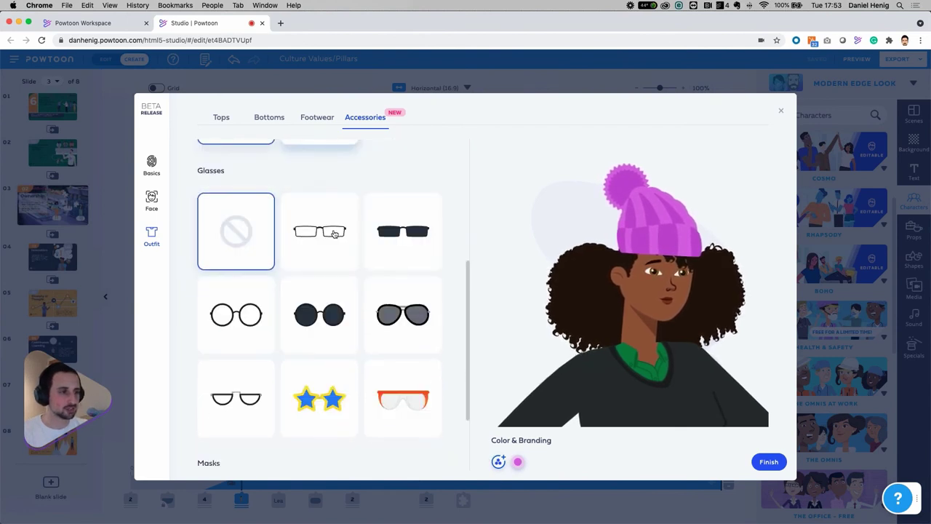
scroll(334, 233, down, 1)
click(405, 373)
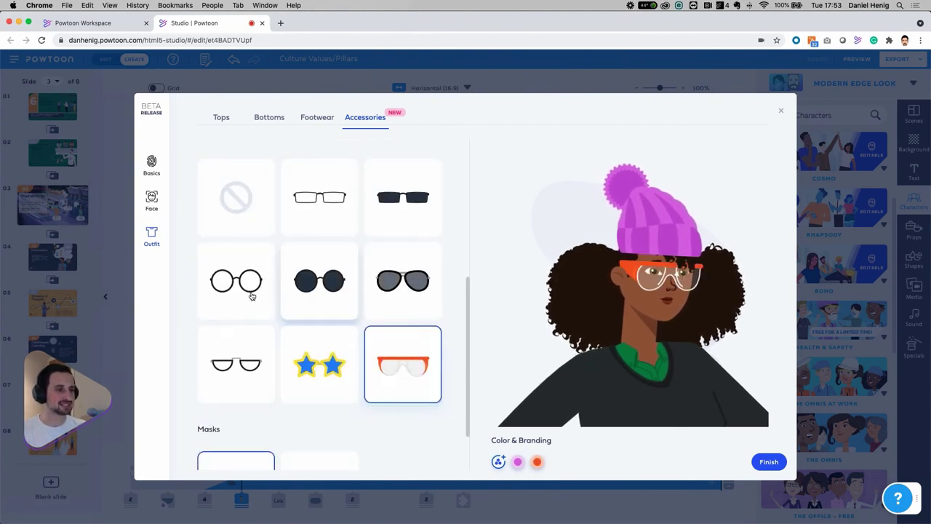
click(252, 296)
- Add a face mask and change its colour to green
scroll(309, 240, down, 2)
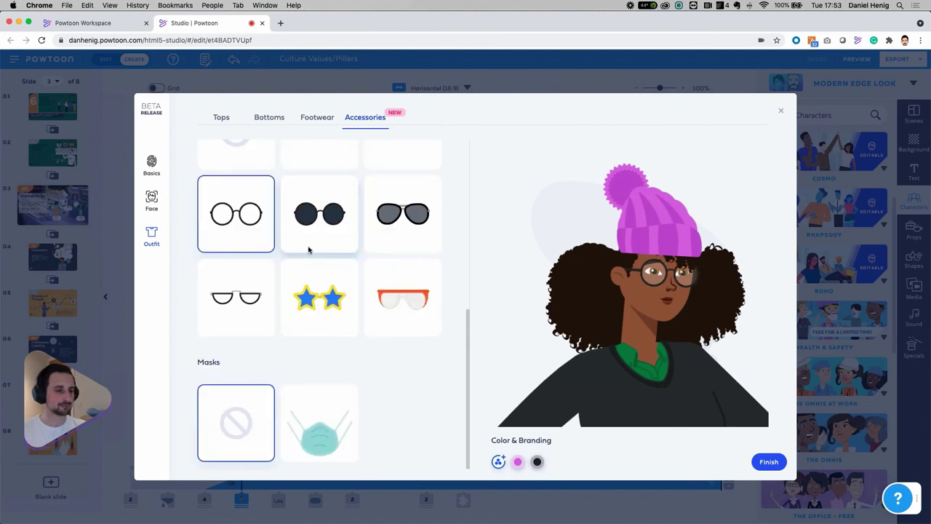
click(319, 426)
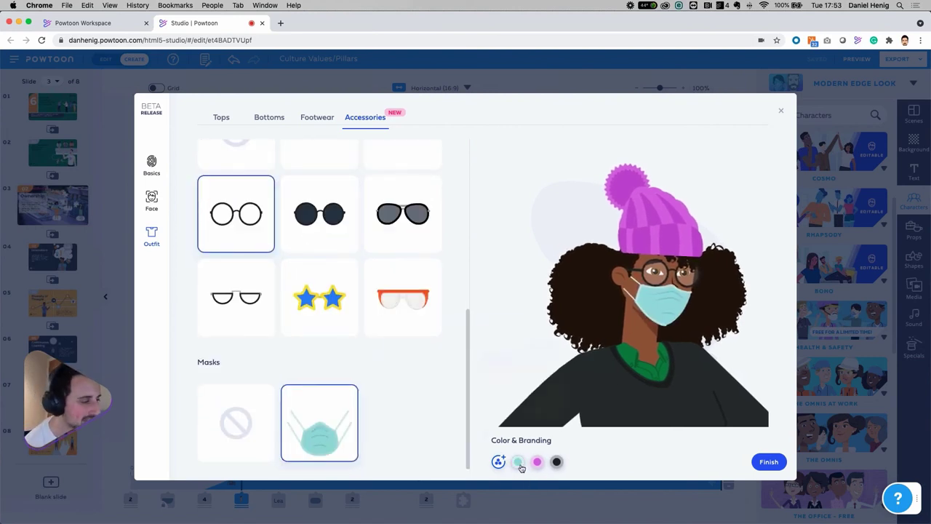
click(519, 463)
click(545, 420)
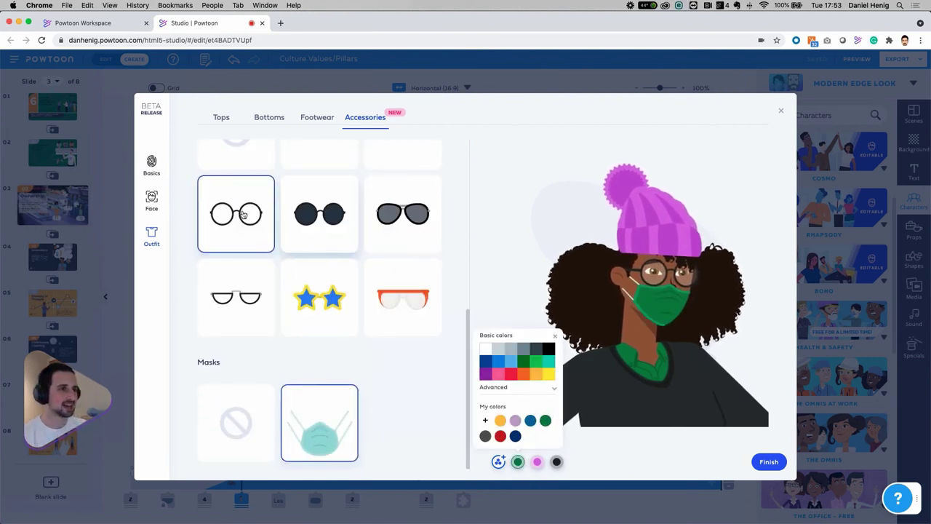
click(152, 201)
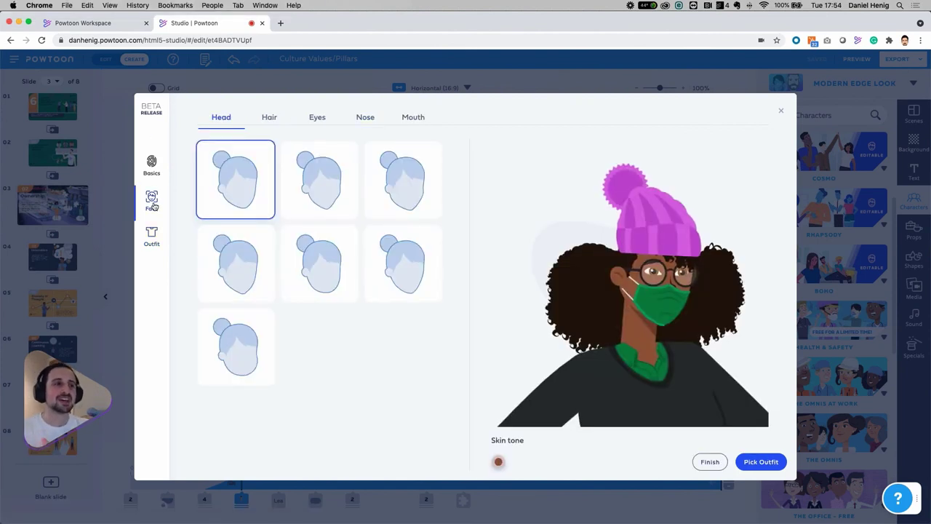
- Look over hair, eye, nose and mouth options, then finish the character as Untitled 01
click(268, 117)
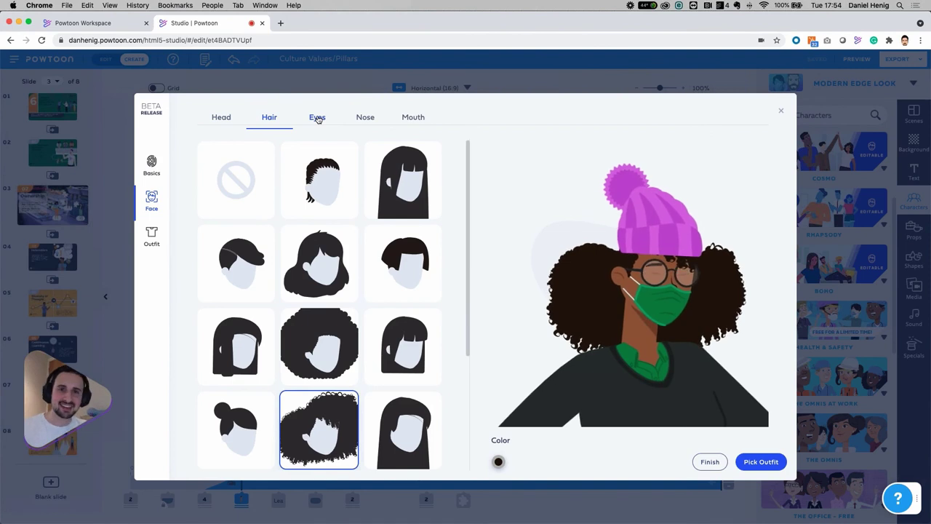
click(317, 117)
click(366, 118)
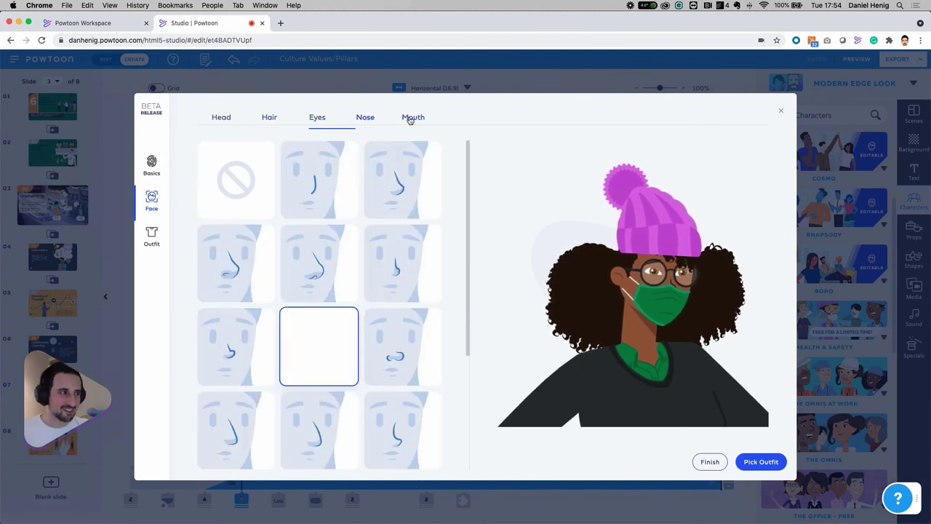
click(411, 117)
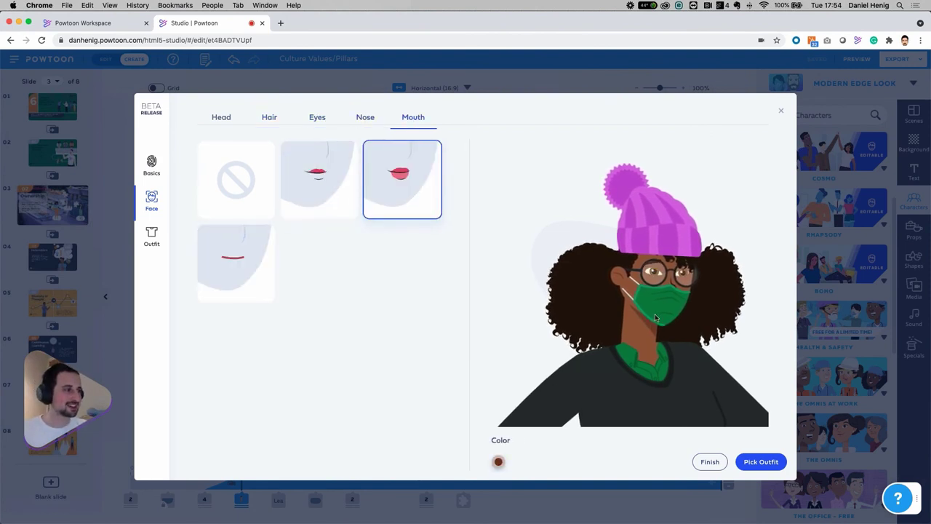
click(712, 462)
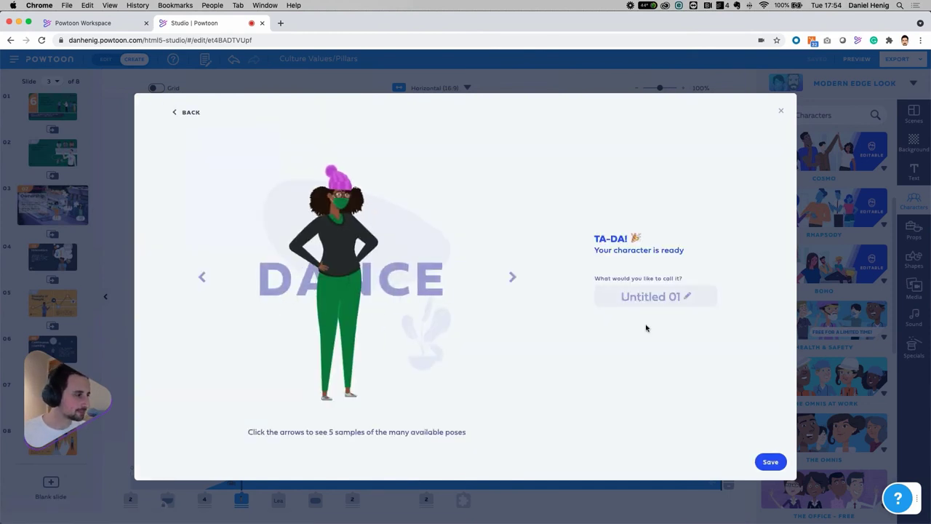
- Save the character and nudge it down and right beside the puzzle pieces on the Ownership slide
click(773, 464)
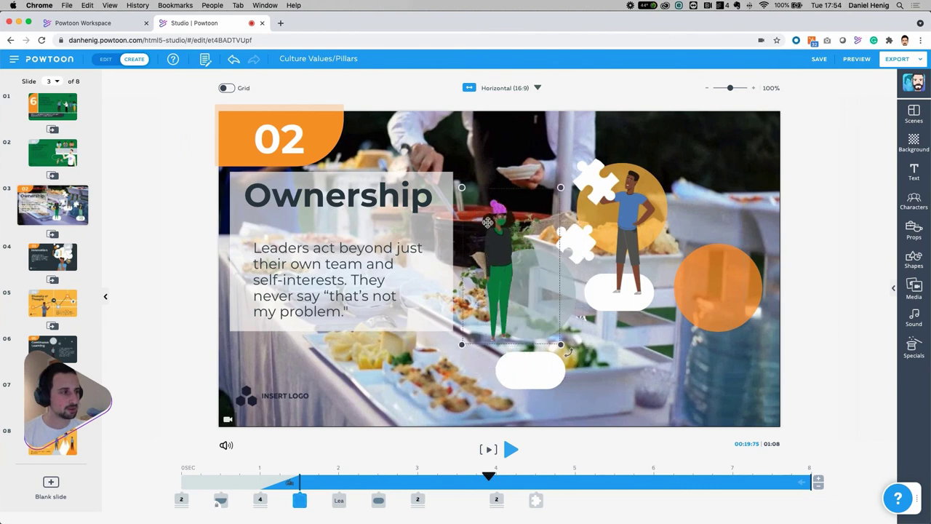
drag(493, 226, 509, 245)
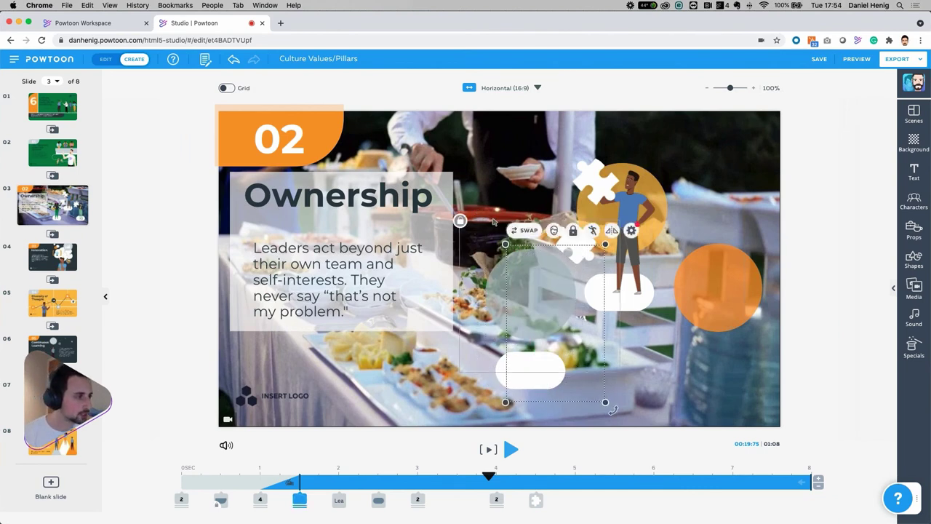
click(559, 248)
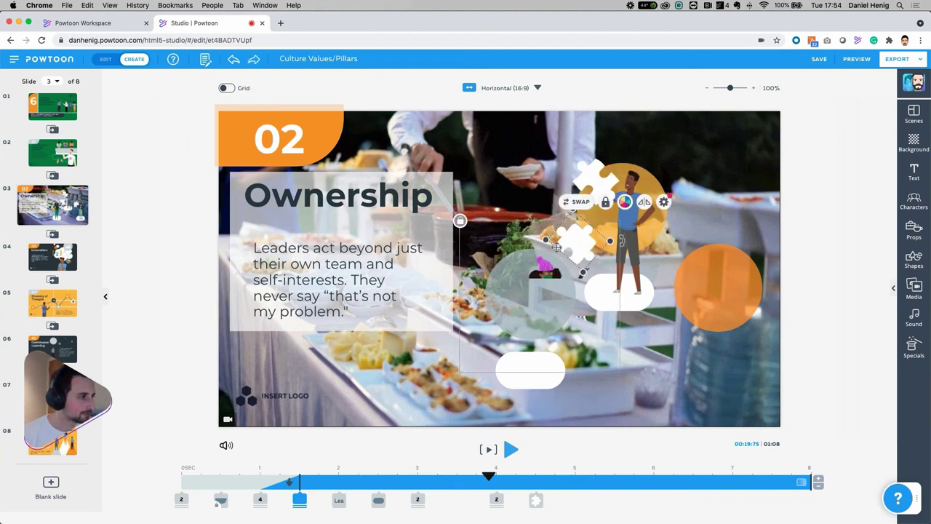
- Select the custom character, check its poses, then open the Characters library showing it under My Characters
click(525, 252)
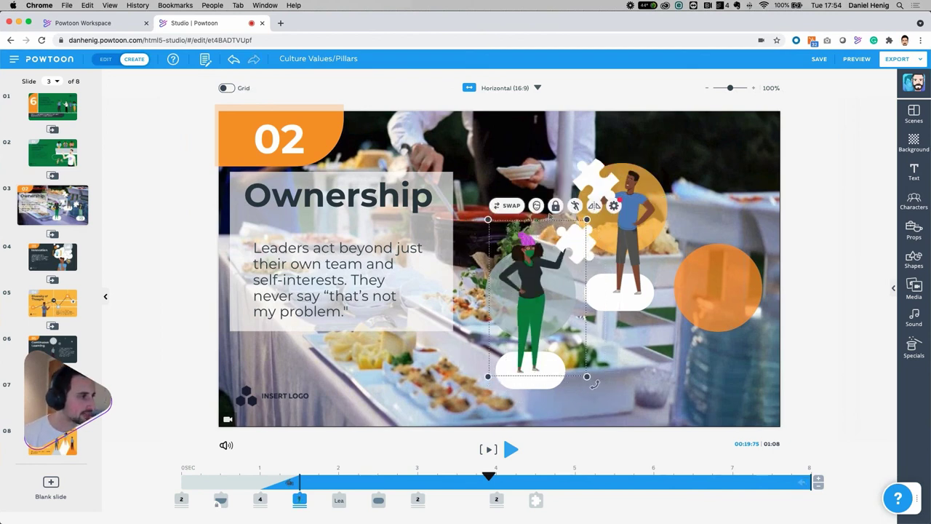
click(574, 205)
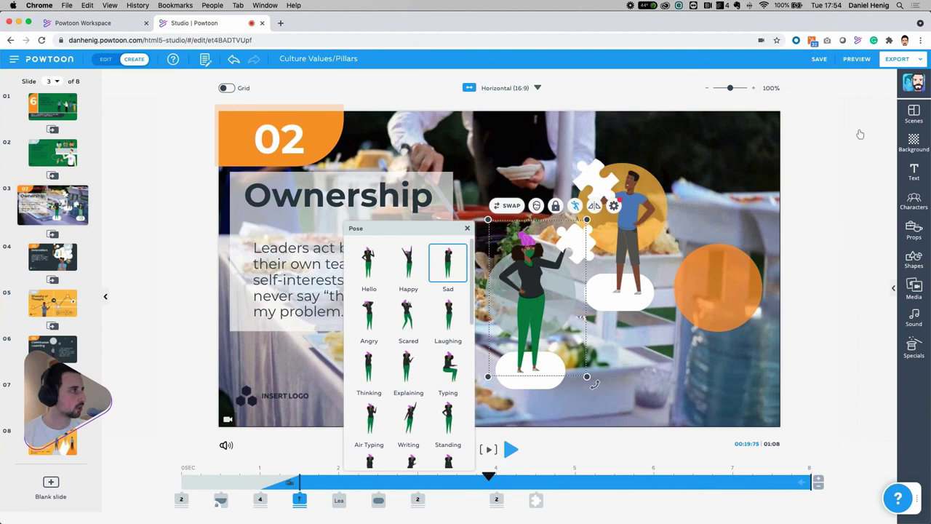
click(894, 290)
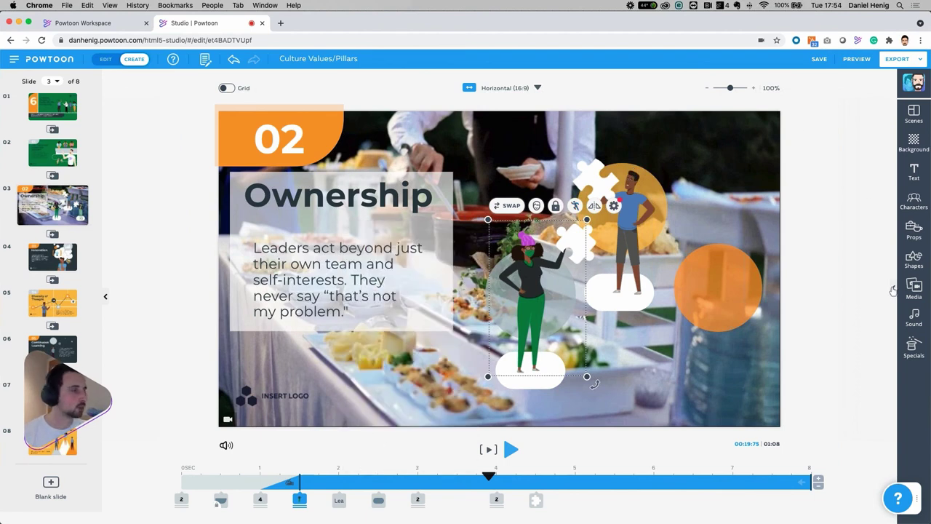
click(893, 289)
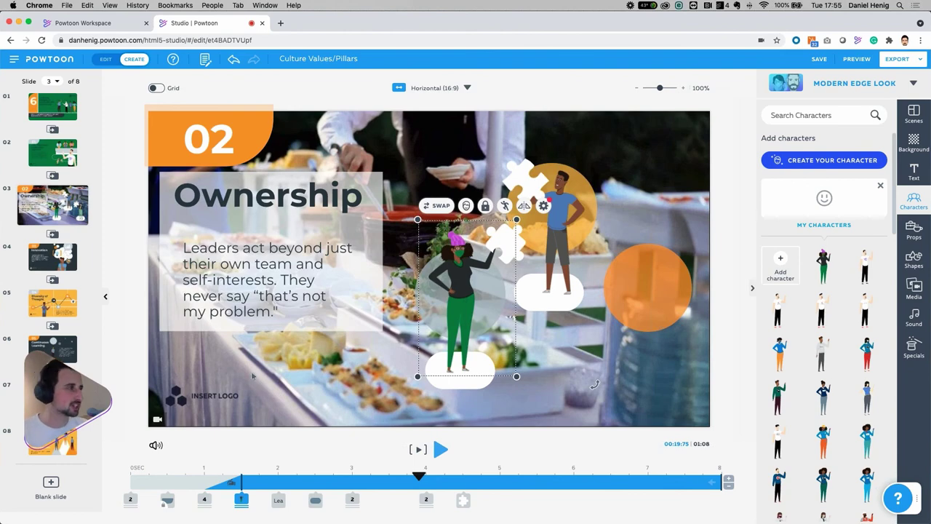
- Play the full movie preview and pause it at 0:20 on the Ownership slide
click(856, 59)
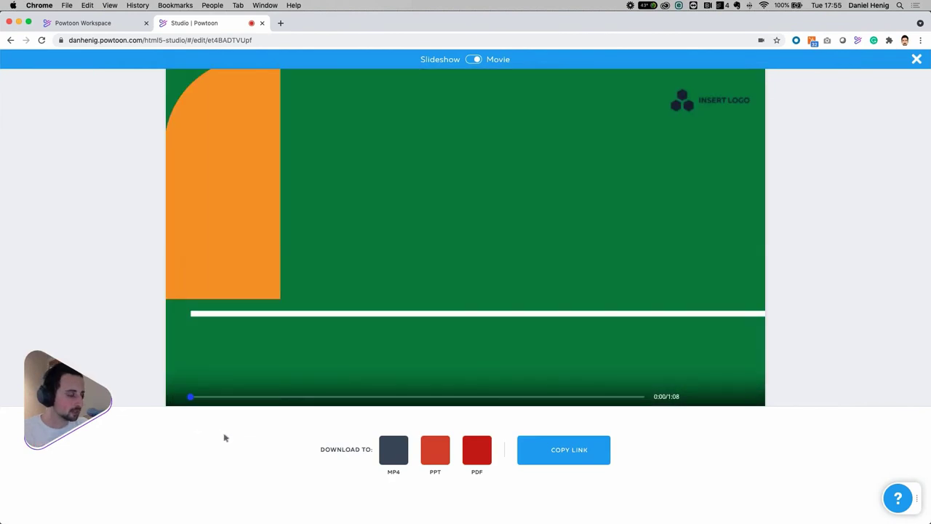
click(195, 400)
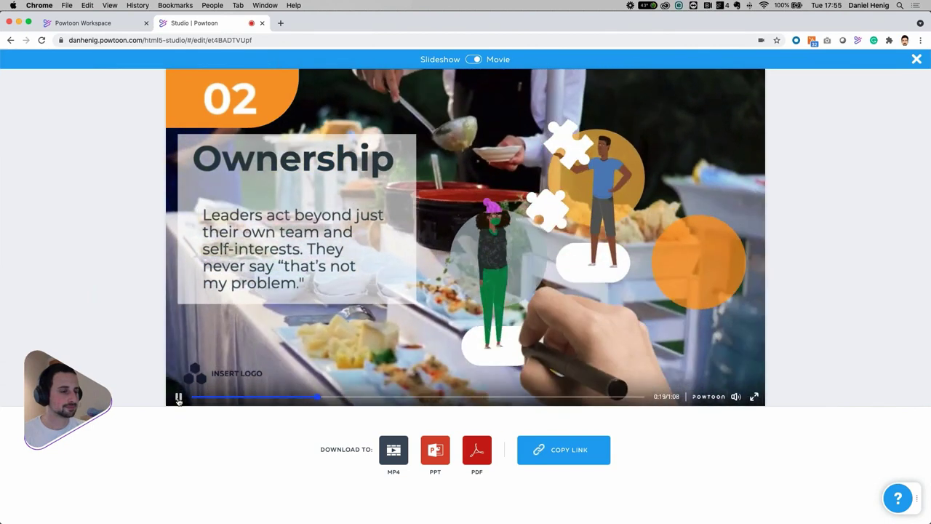
click(178, 398)
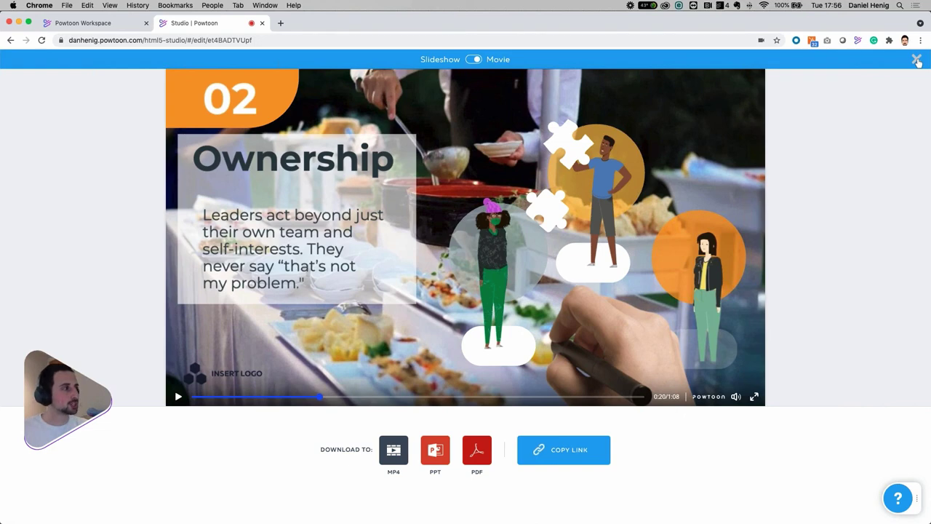
- Close the preview and copy a shareable link for Culture Values/Pillars
click(918, 61)
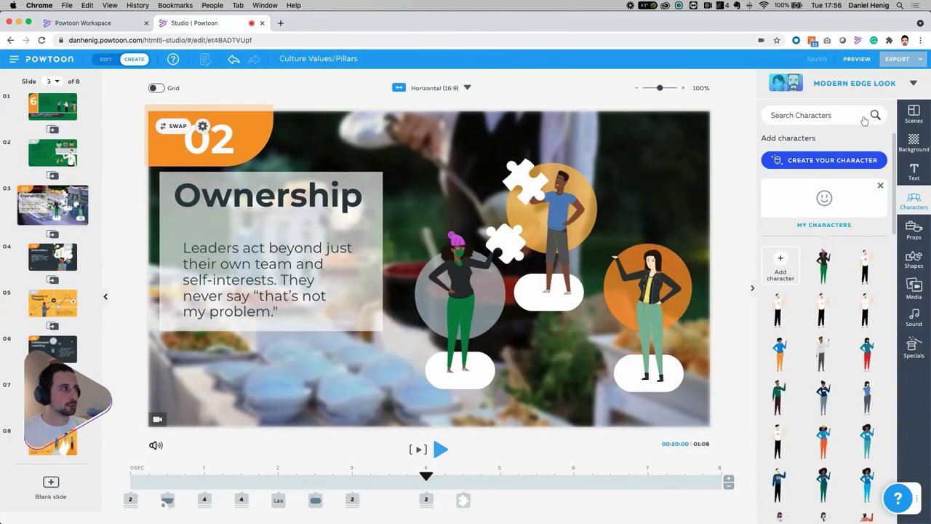
click(906, 62)
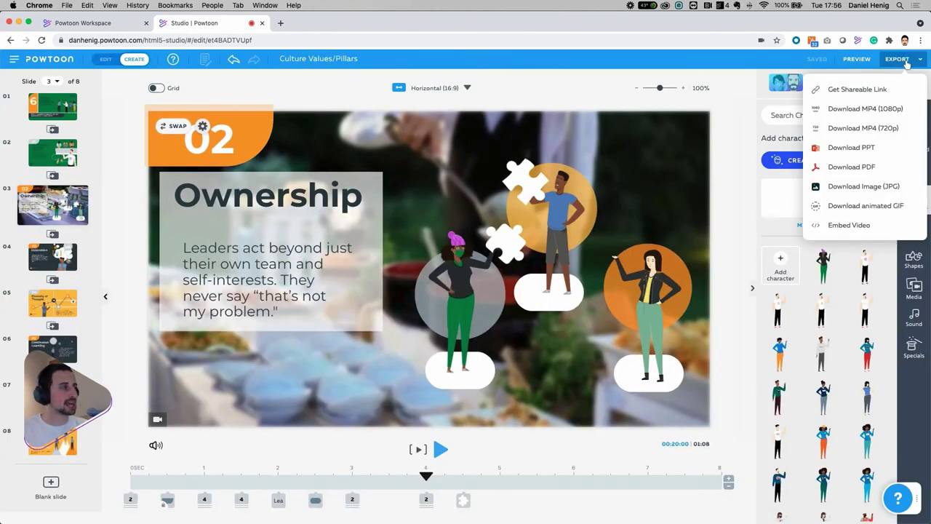
click(875, 89)
click(557, 313)
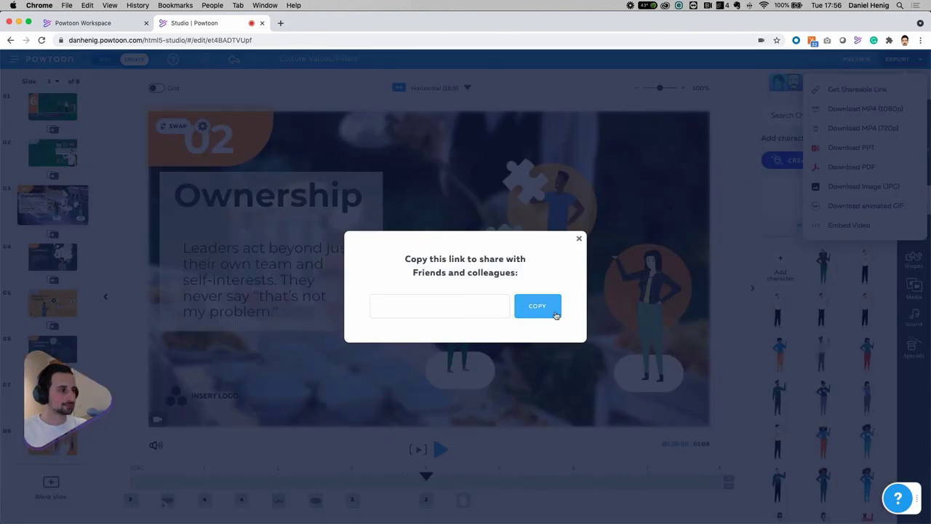
- Open the share link's public page in a new tab and switch it to slideshow mode
click(279, 23)
key(super+v)
key(Return)
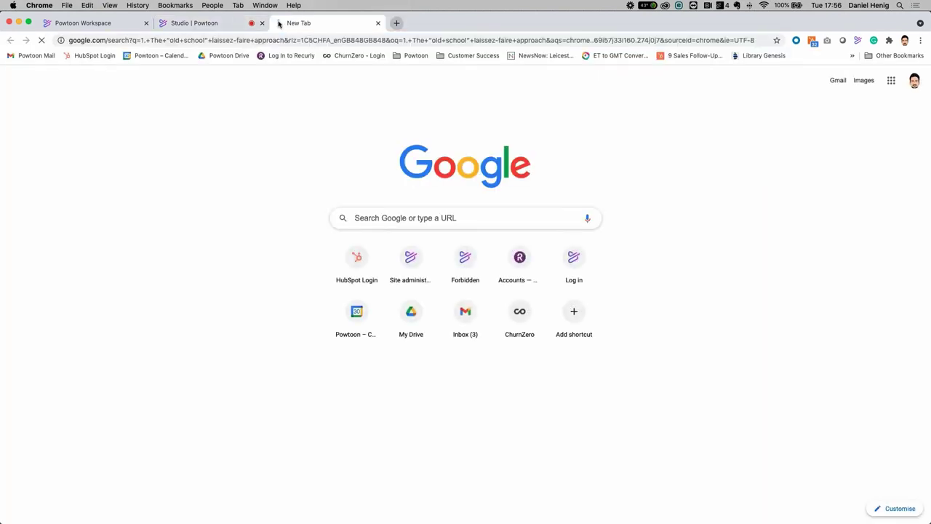
click(194, 27)
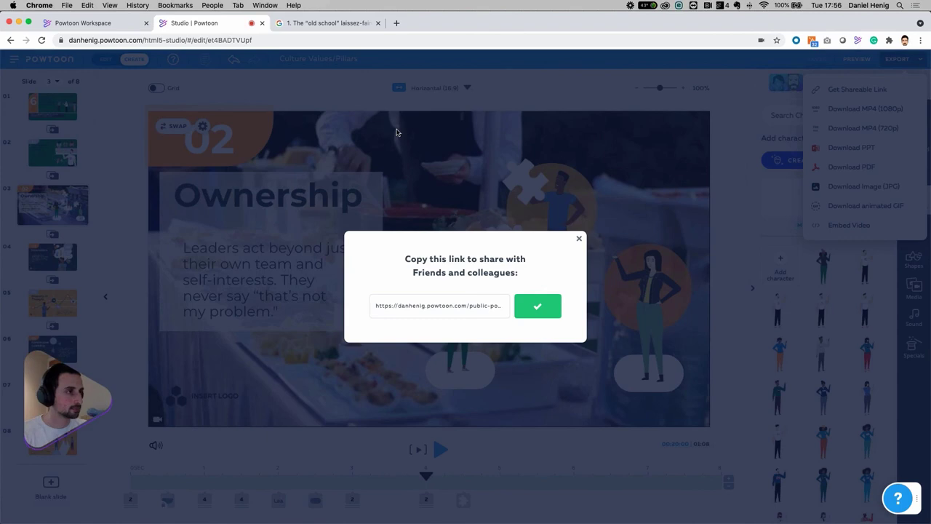
click(314, 22)
click(311, 40)
key(super+v)
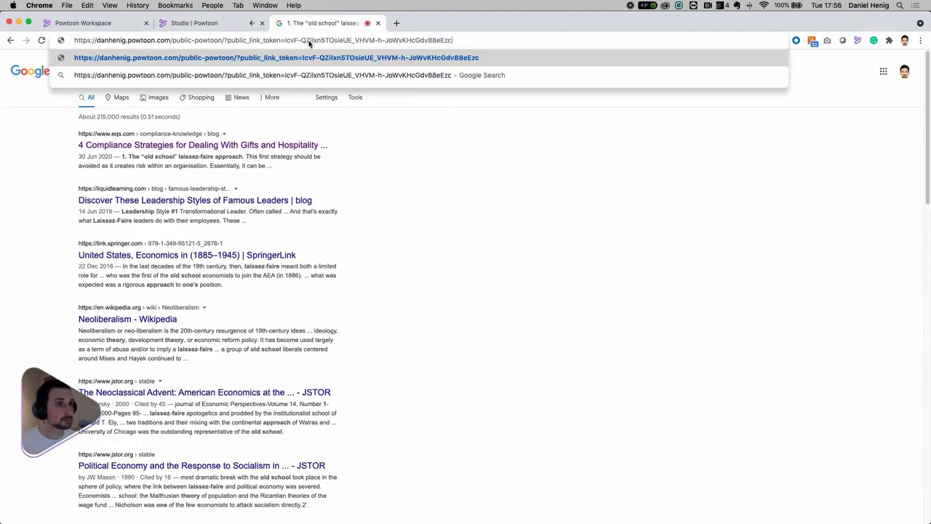
key(Return)
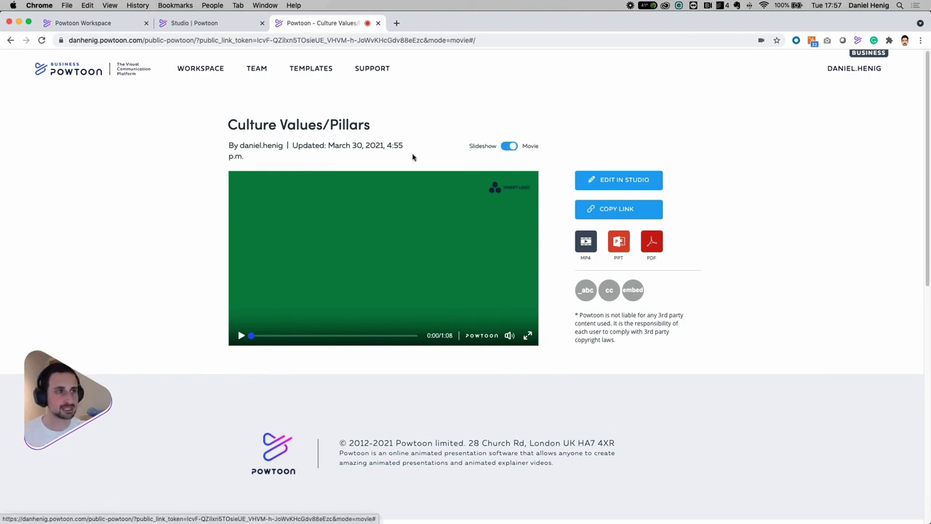
click(508, 148)
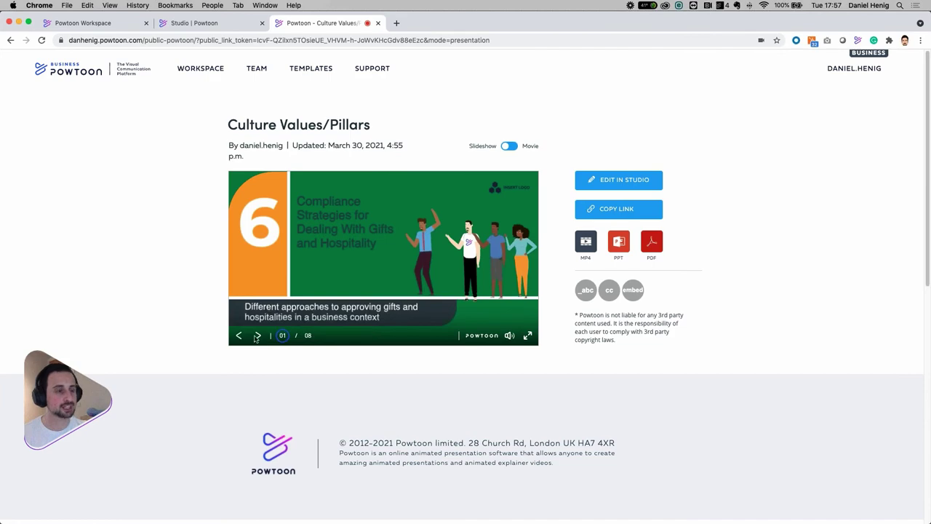
- Close the share dialog, preview slide 3 as a 0–6 s animated GIF, then close it
click(181, 29)
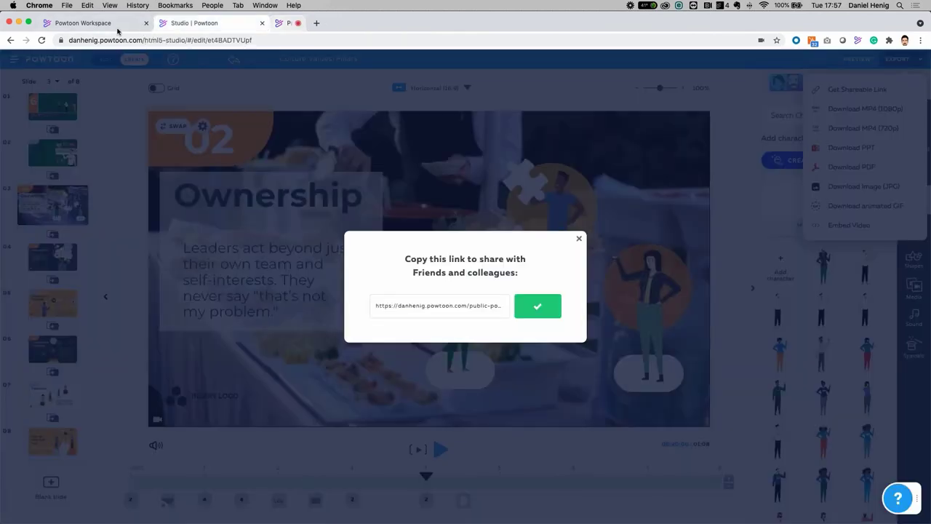
click(579, 239)
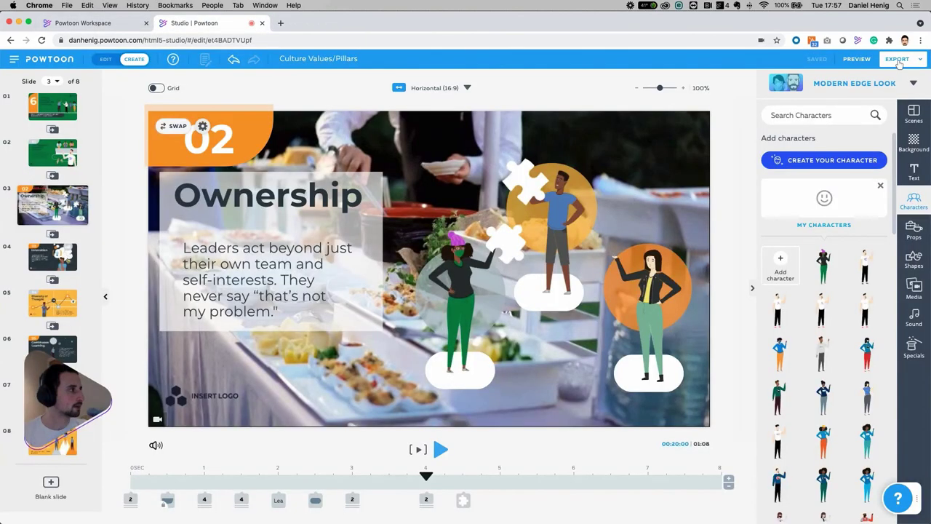
click(898, 60)
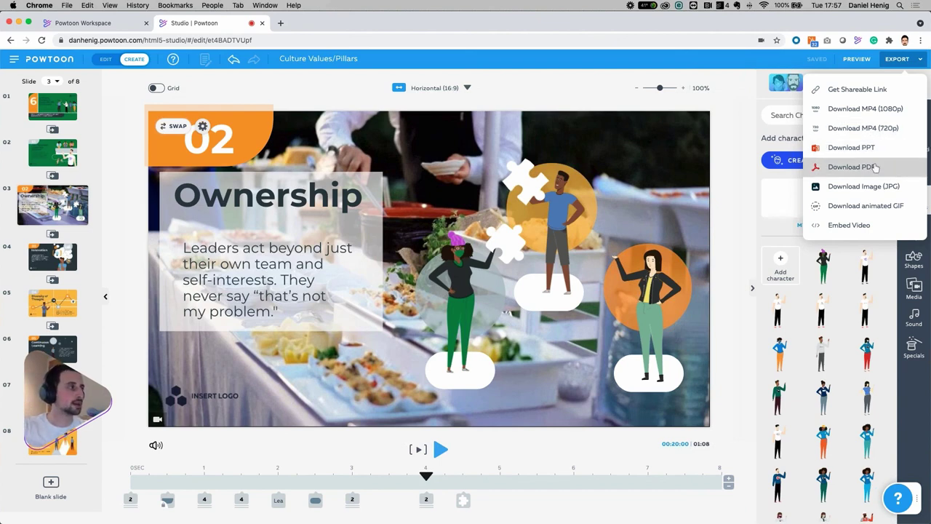
click(903, 206)
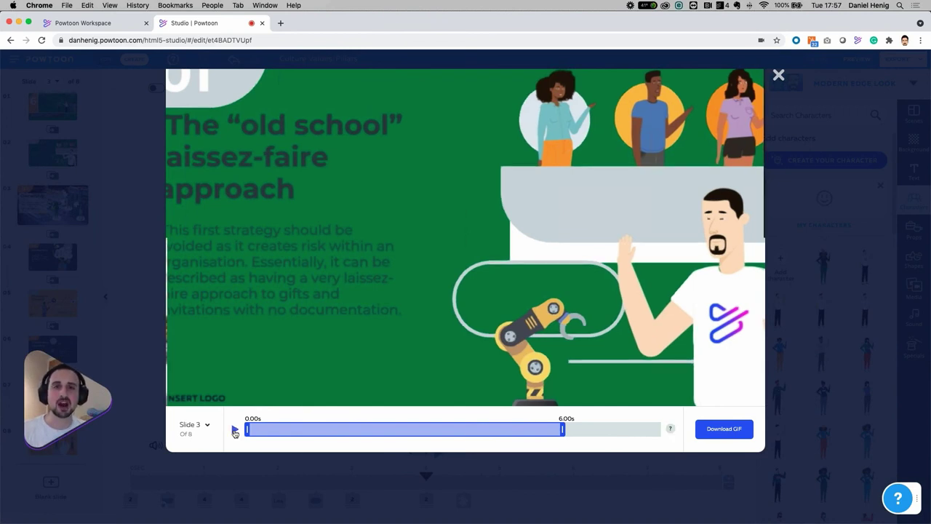
click(235, 431)
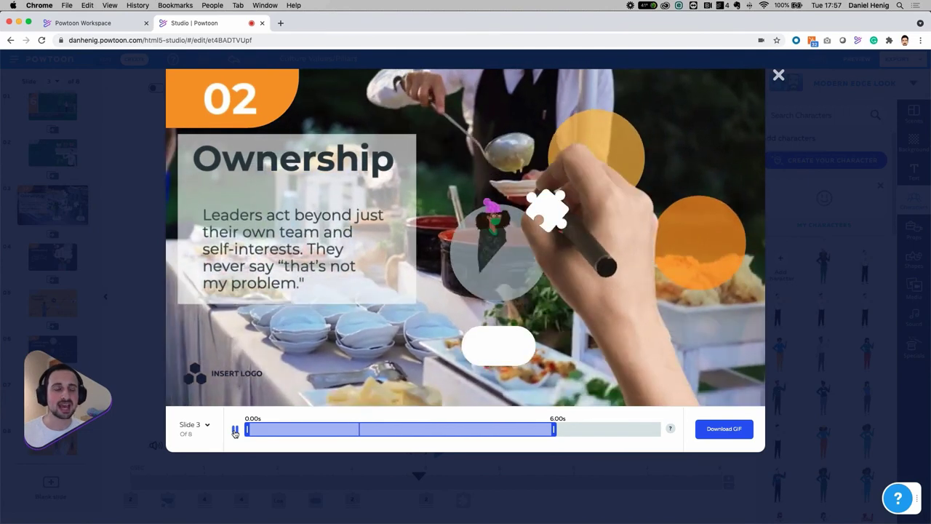
click(778, 77)
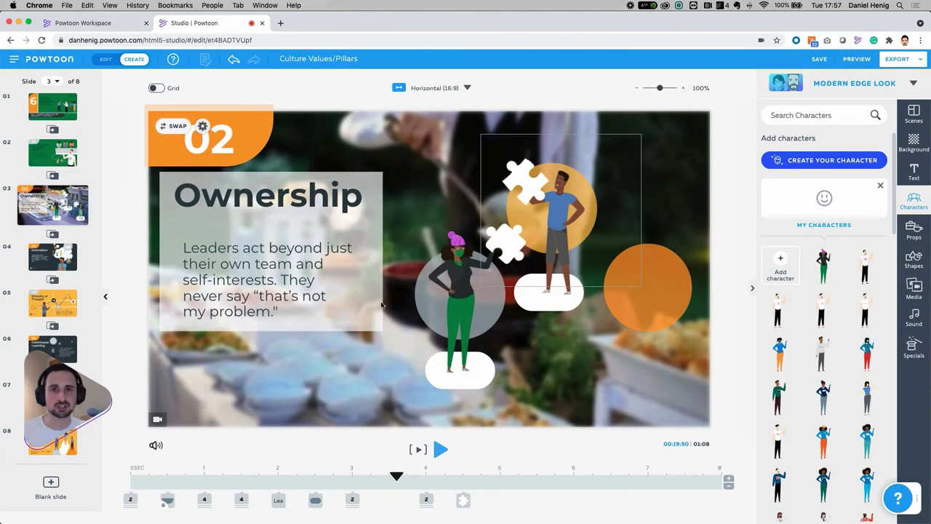
click(902, 62)
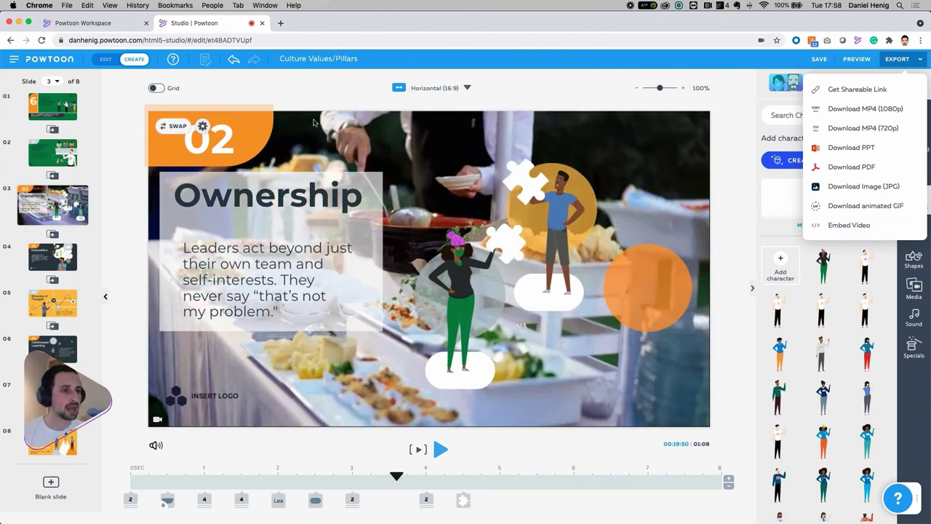
click(281, 24)
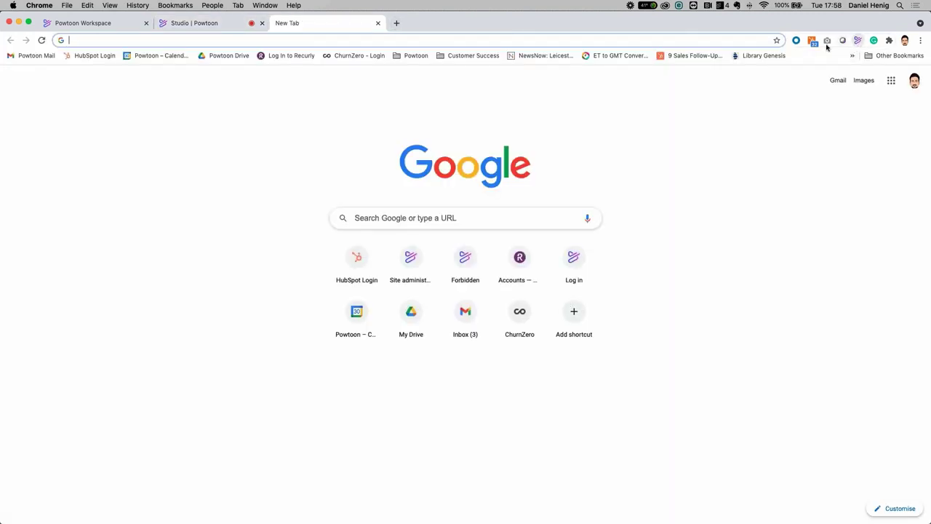
click(235, 31)
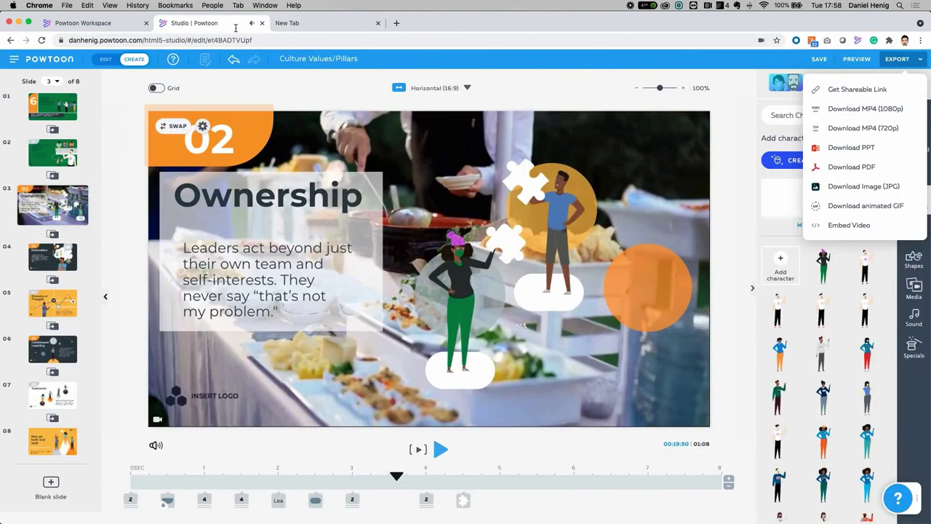
click(128, 26)
click(296, 29)
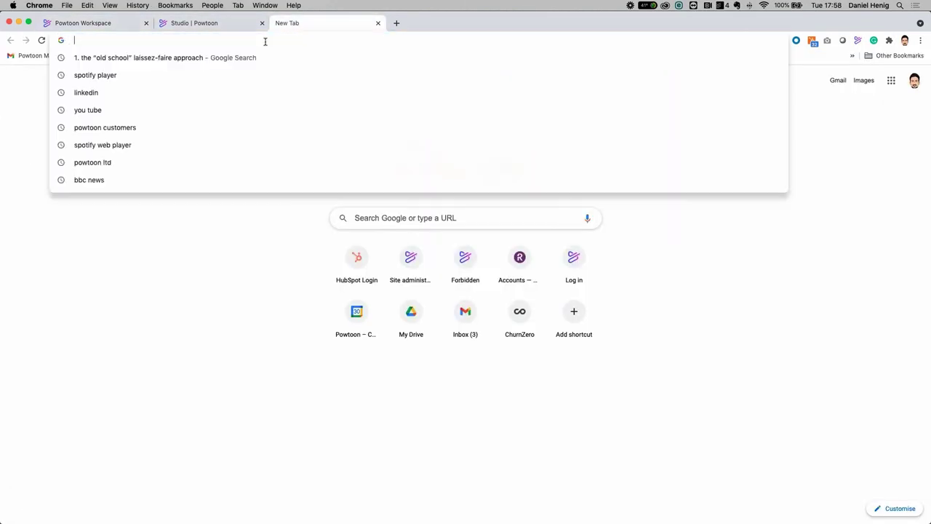
text(www.powtoon.com)
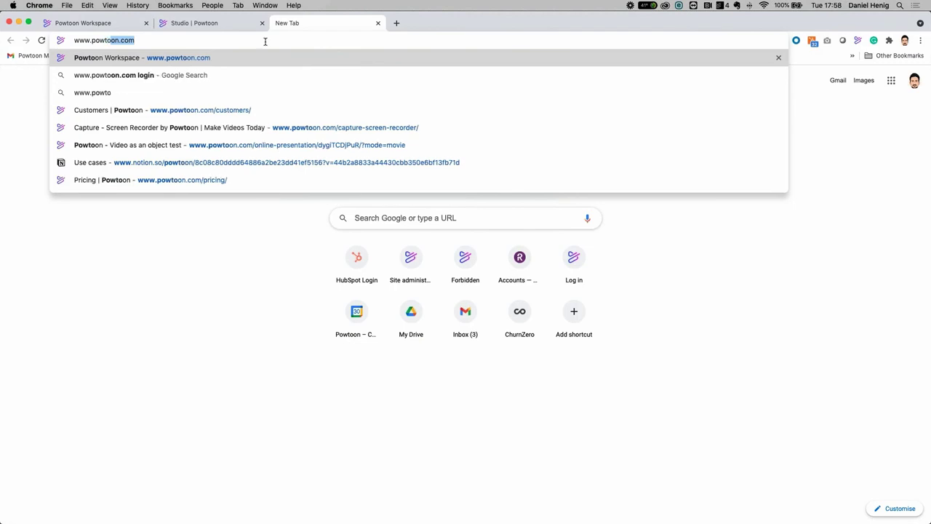
key(Return)
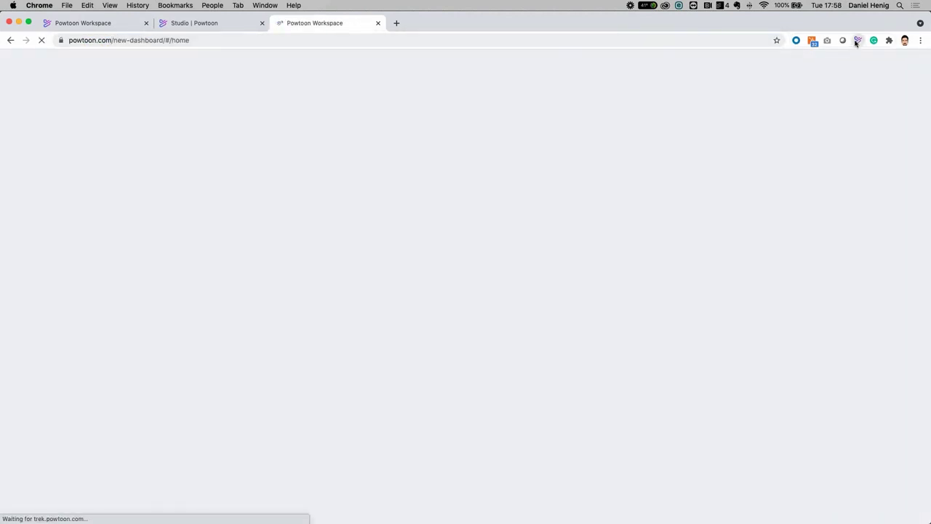
- Open Powtoon Capture in Record mode and try the S/M bubble sizes and video frame shapes
click(857, 40)
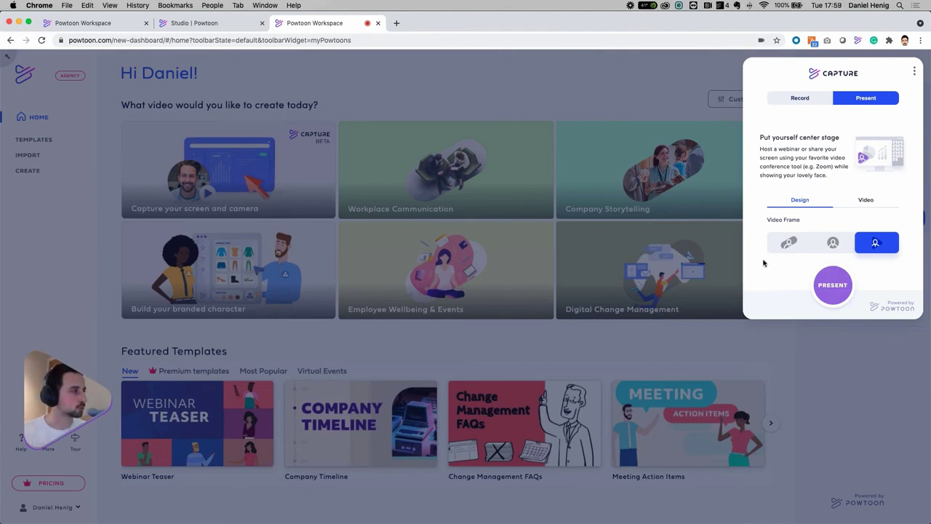
click(806, 102)
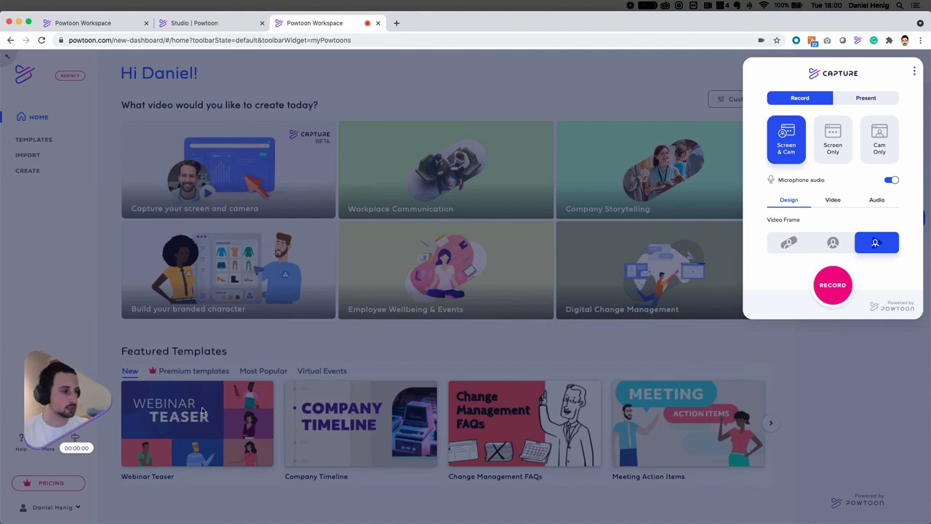
click(47, 425)
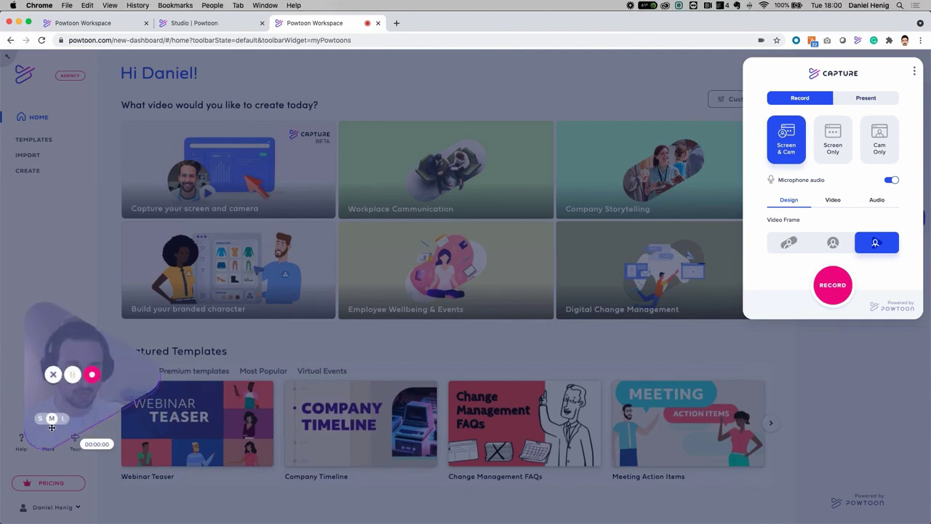
click(39, 419)
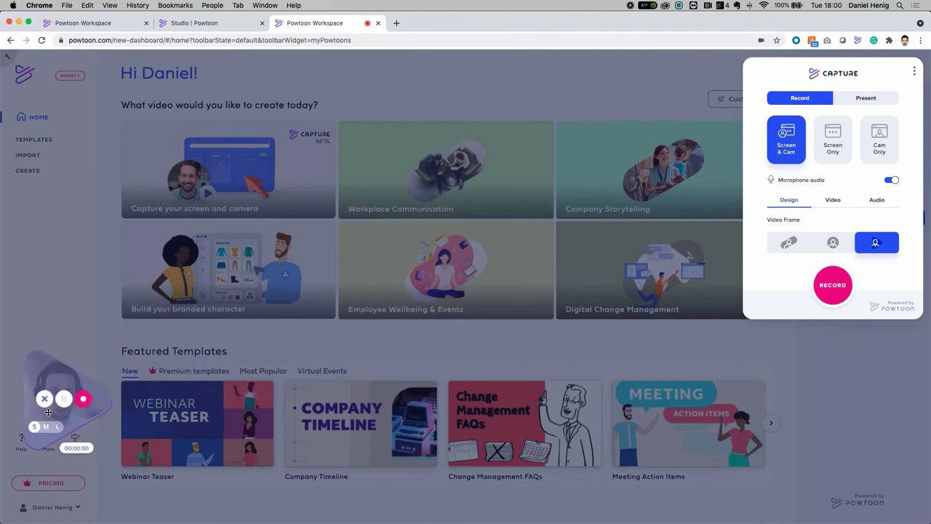
click(784, 244)
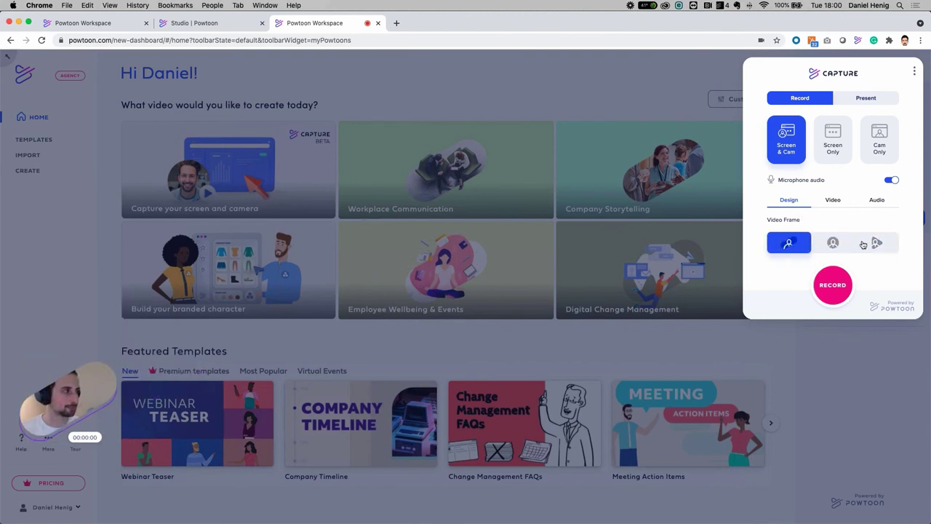
click(859, 244)
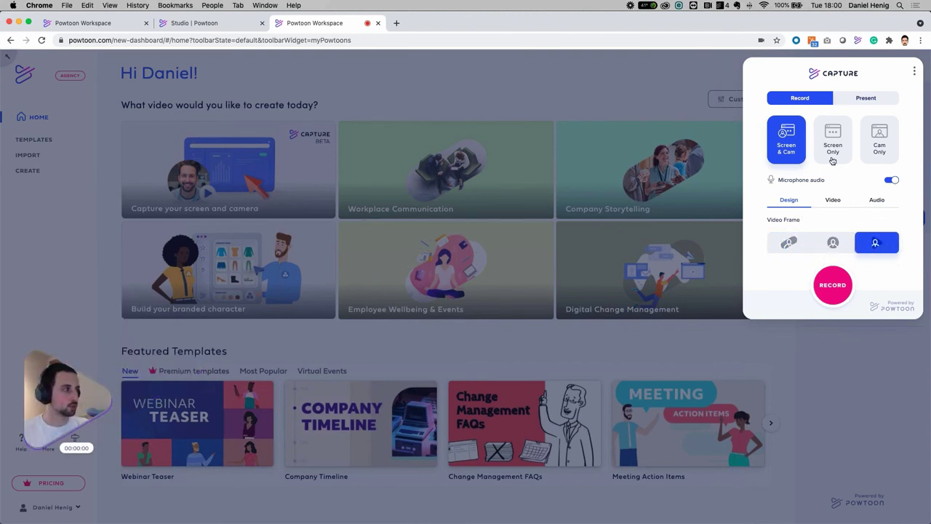